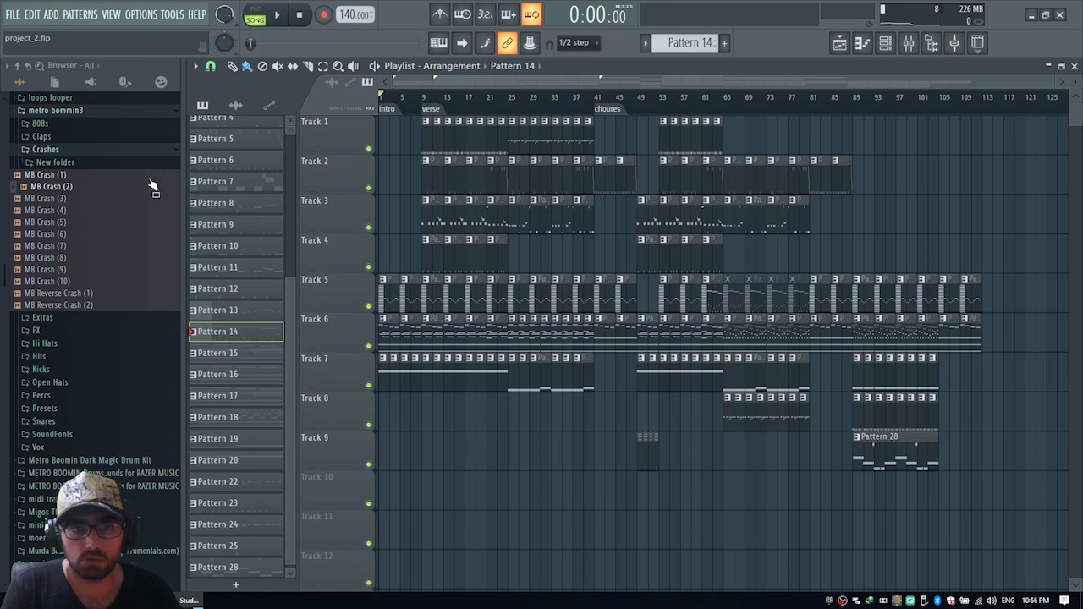
Step: Audition the drop effects in the metro bommin3 FX folder and place MB Drop Effect (3) on Track 8 at bar 7
left_click(52, 331)
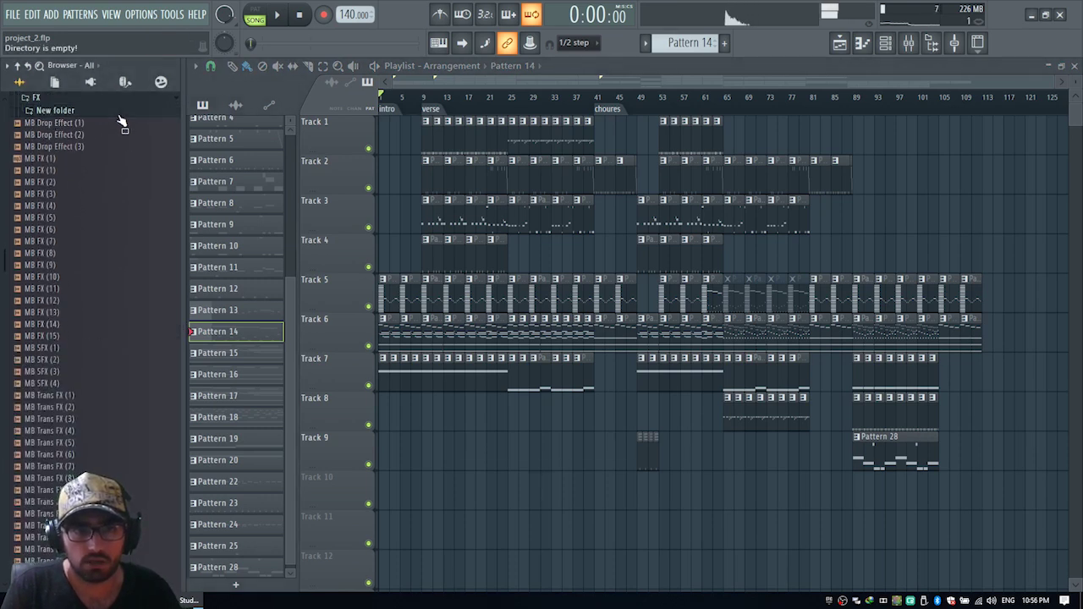
left_click(85, 125)
left_click(80, 146)
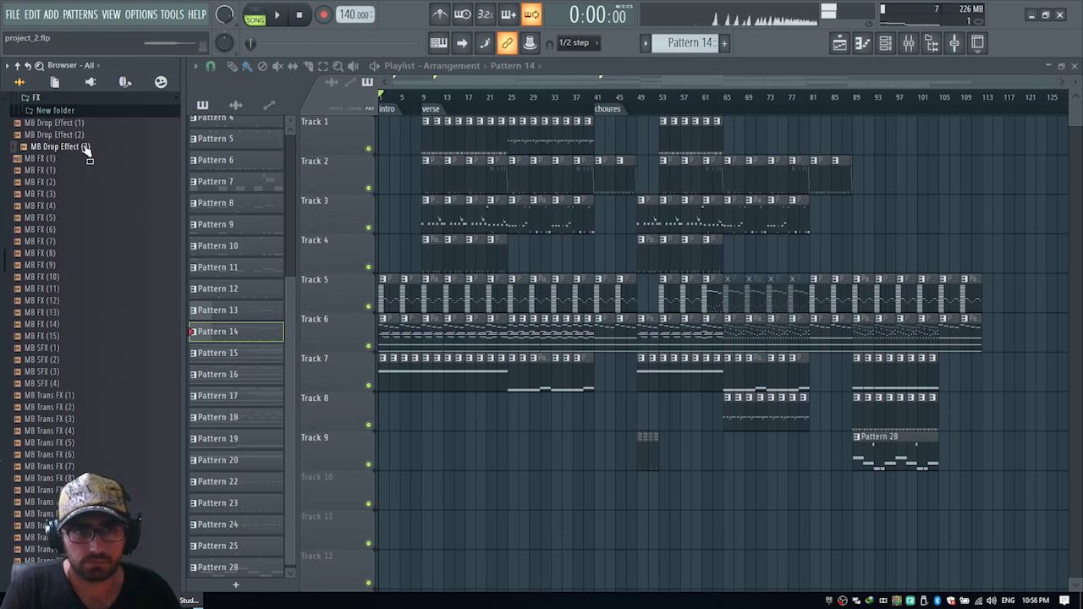
left_click_drag(85, 148, 417, 421)
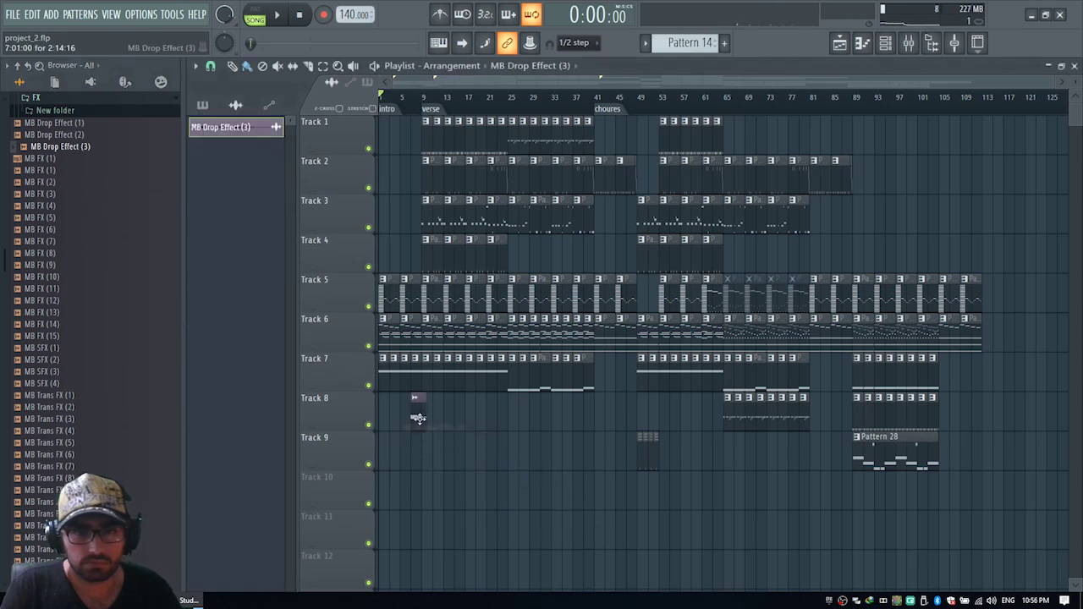
Step: Lower the MB Drop Effect (3) clip's volume to about 13% and play the transition into the verse from bar 7
scroll(440, 98, "up", 5)
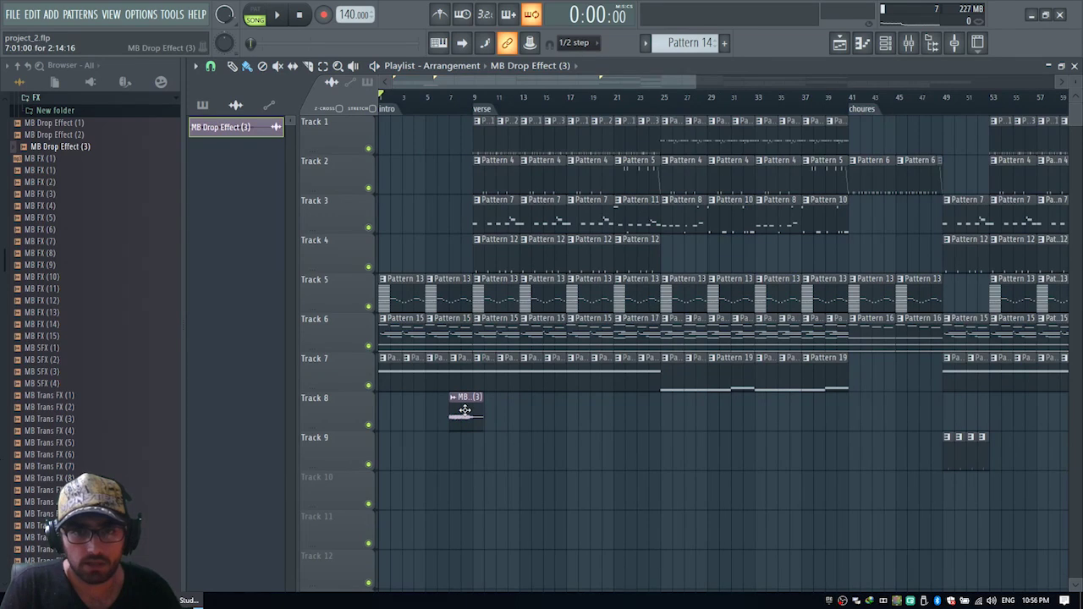
double_click(464, 410)
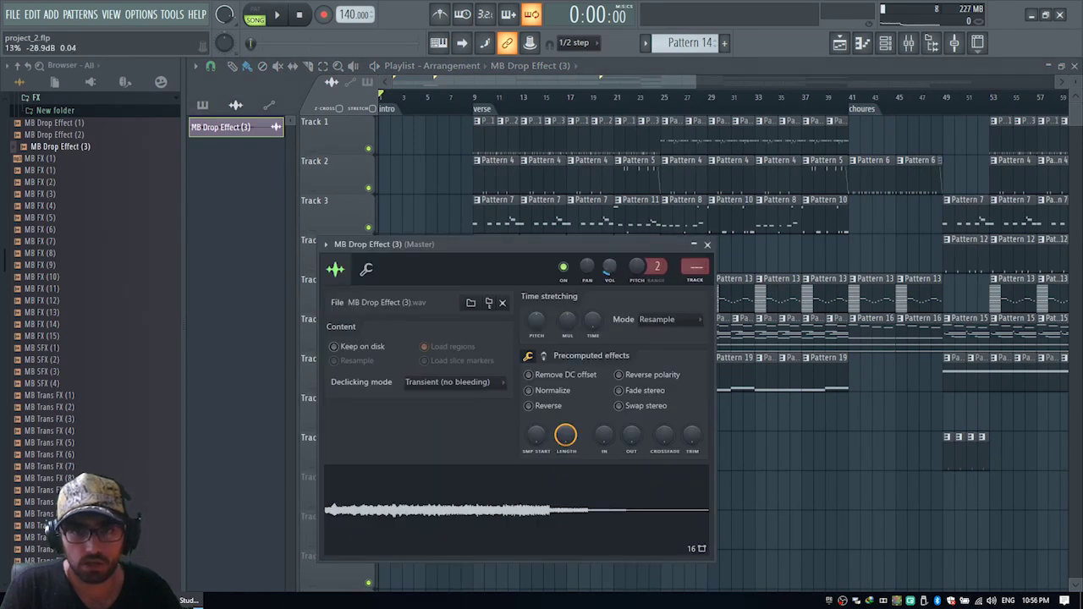
left_click(706, 244)
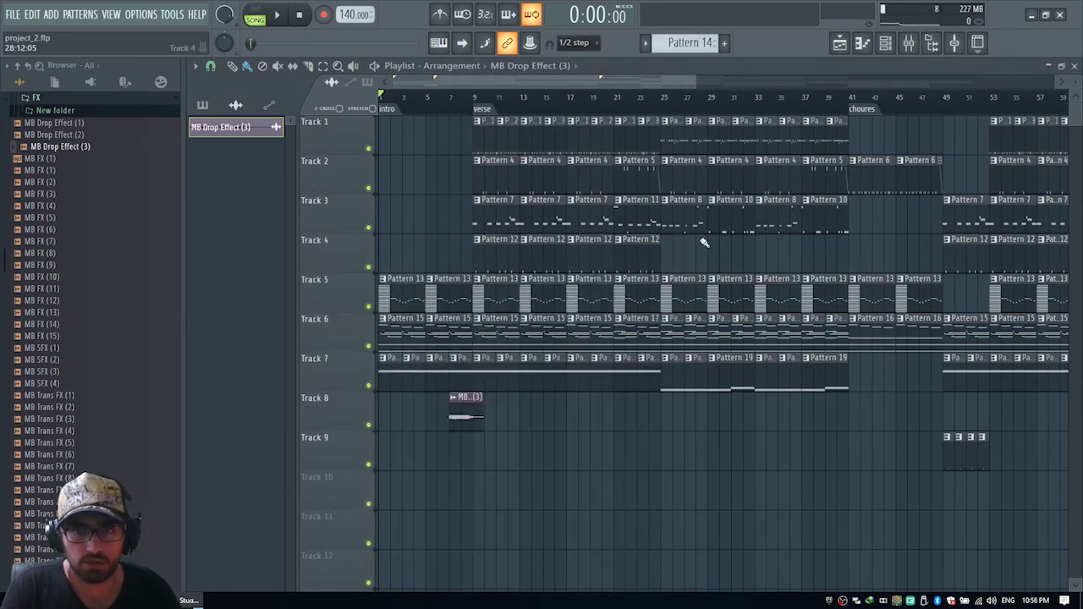
left_click(455, 105)
key("space")
scroll(461, 161, "up", 2)
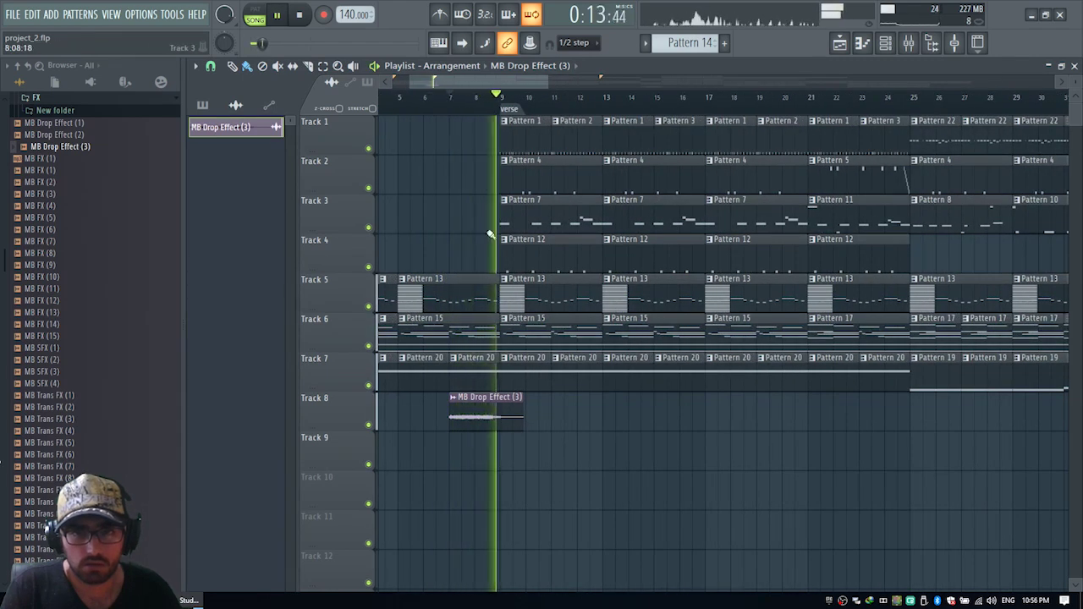
key("space")
Step: Place MB Crash (1) from the Crashes folder on Track 9 at bar 9 and lower its volume during playback
scroll(64, 117, "up", 5)
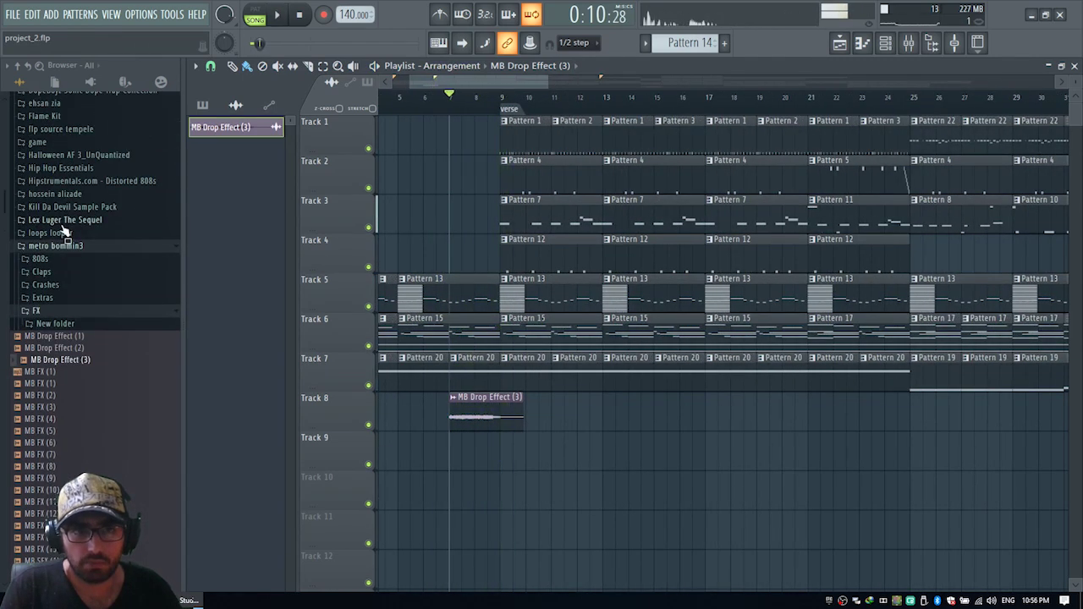
left_click(46, 285)
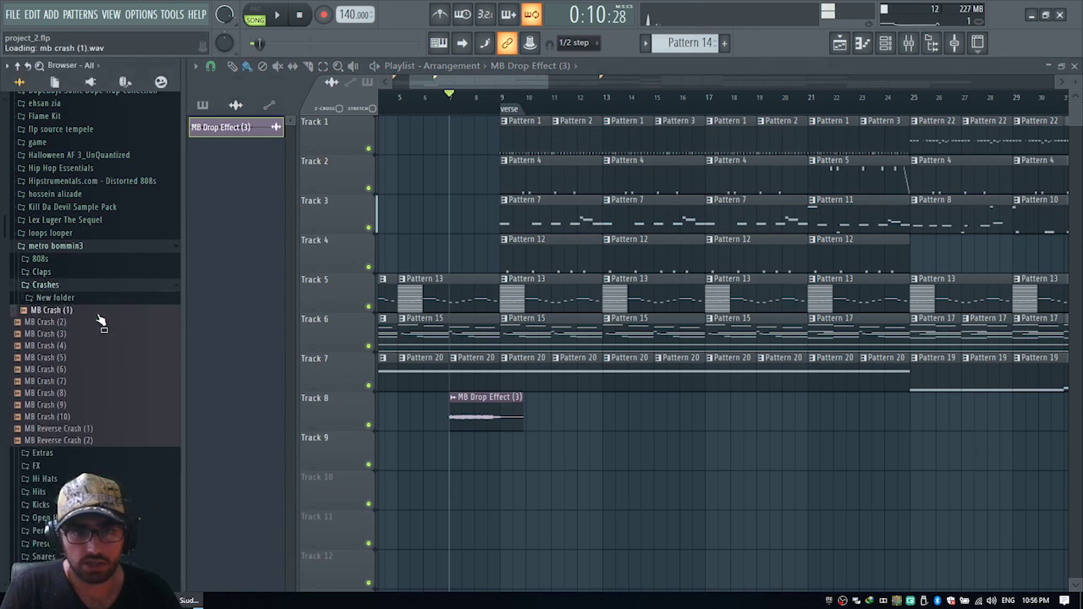
left_click_drag(98, 320, 516, 457)
left_click(505, 438)
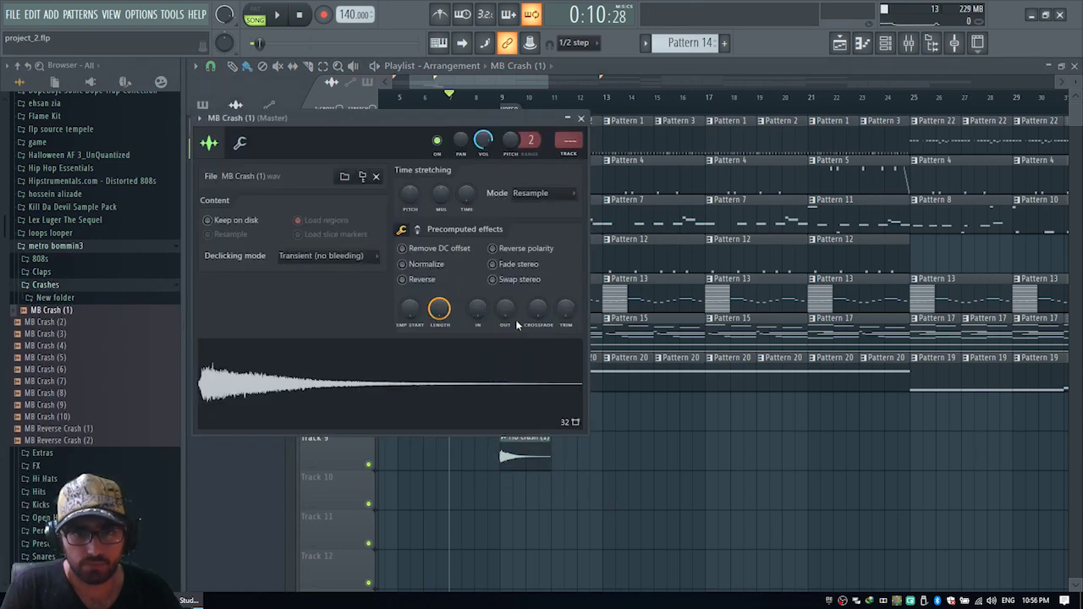
key("space")
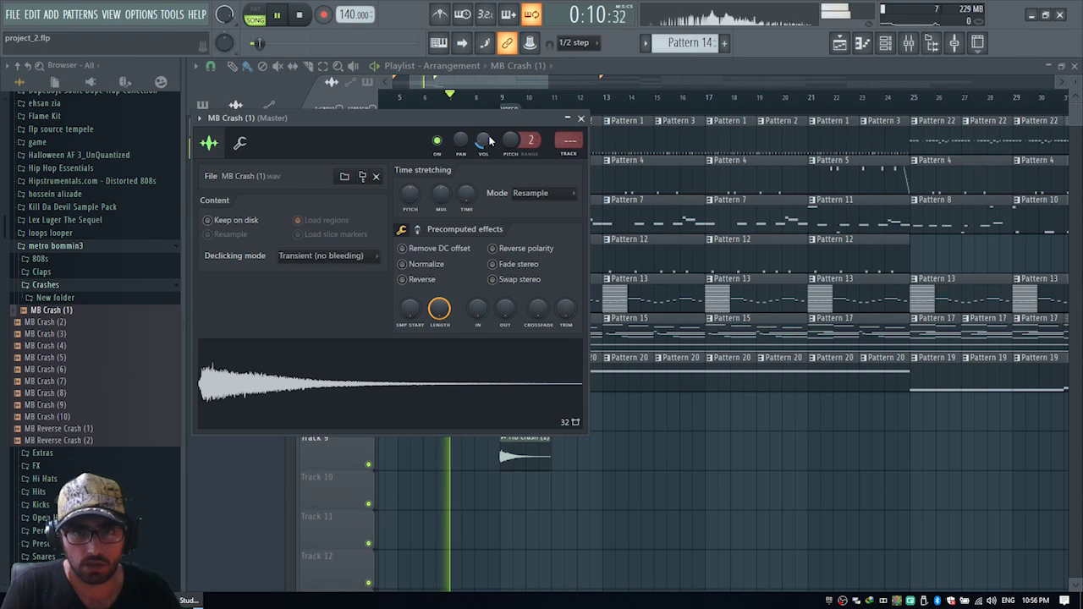
left_click(581, 118)
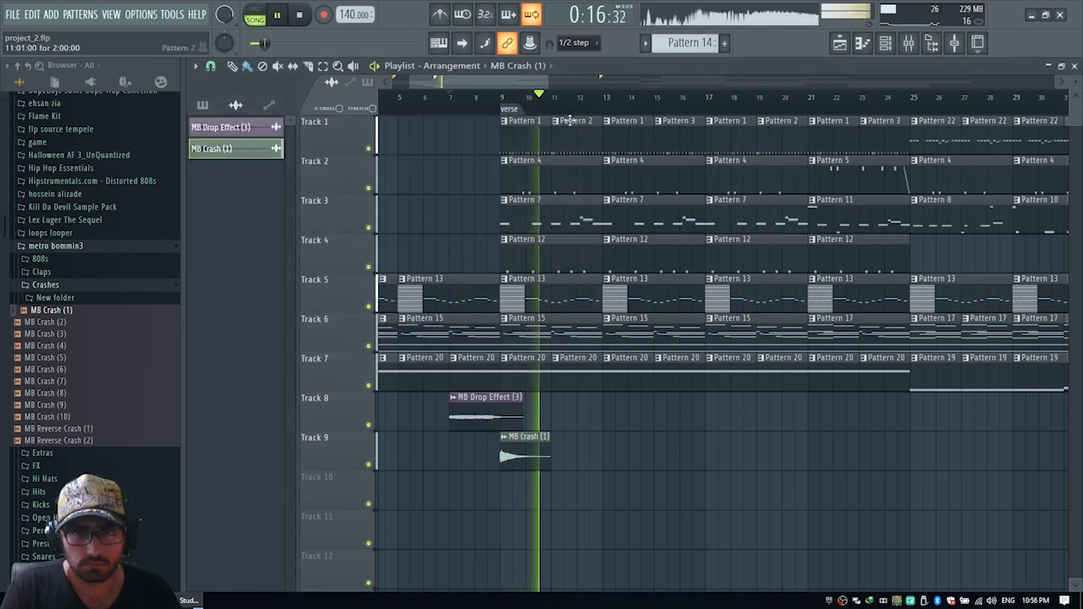
Step: Stop playback, then move the MB Drop Effect (3) clip to Track 10 and the MB Crash (1) clip to Track 11
scroll(519, 98, "down", 5)
scroll(522, 100, "down", 2)
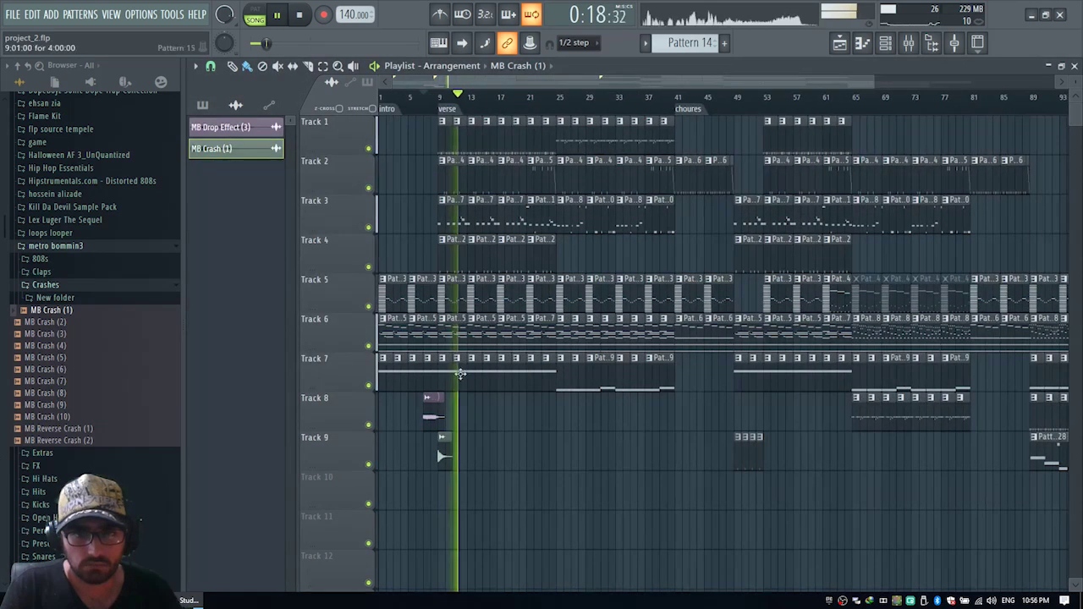
key("space")
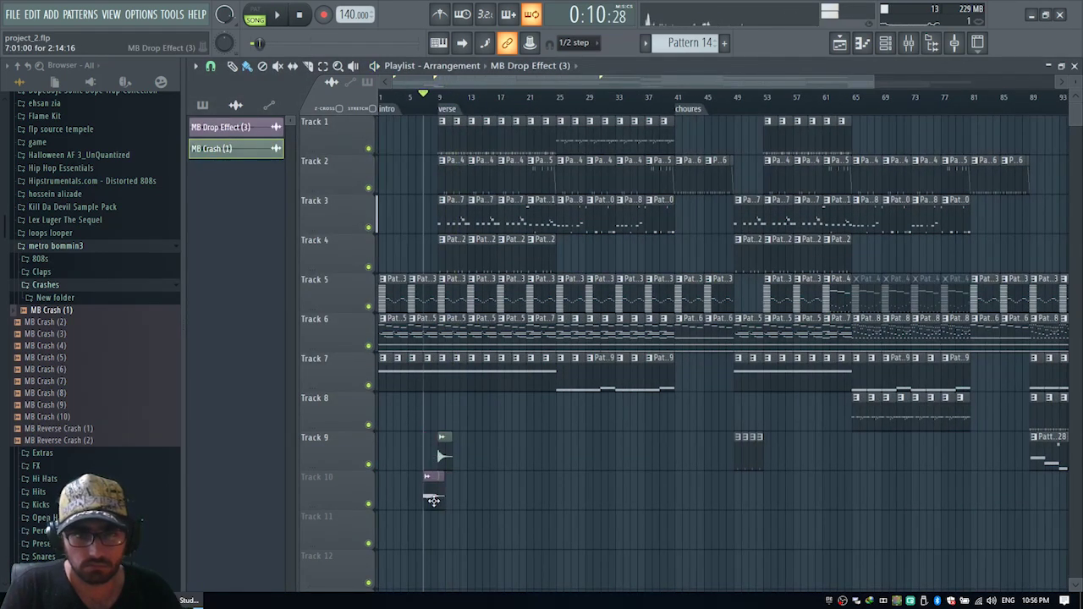
left_click(432, 500)
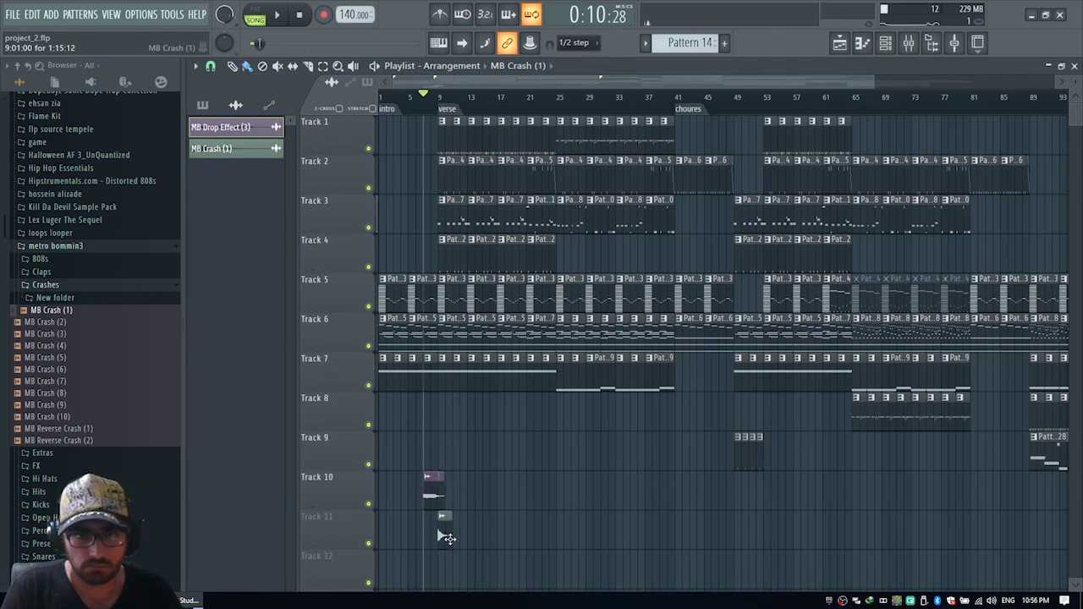
left_click(446, 538)
Step: Copy only the MB Crash (1) clip to bar 25 on Track 11 and play the arrangement from bar 23 to check it
left_click_drag(503, 474, 391, 571)
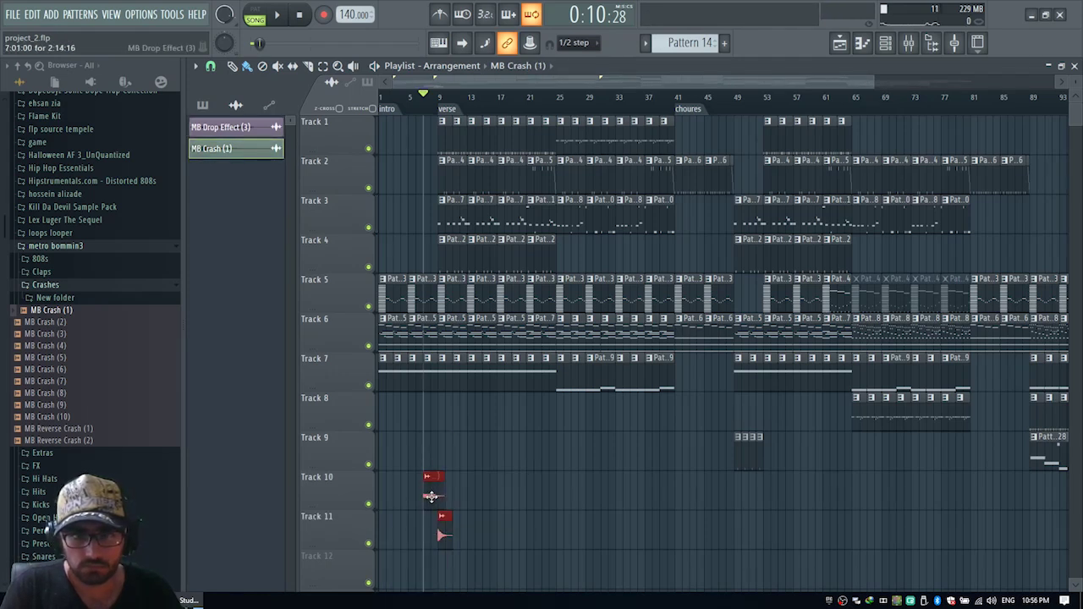
left_click_drag(433, 497, 549, 499)
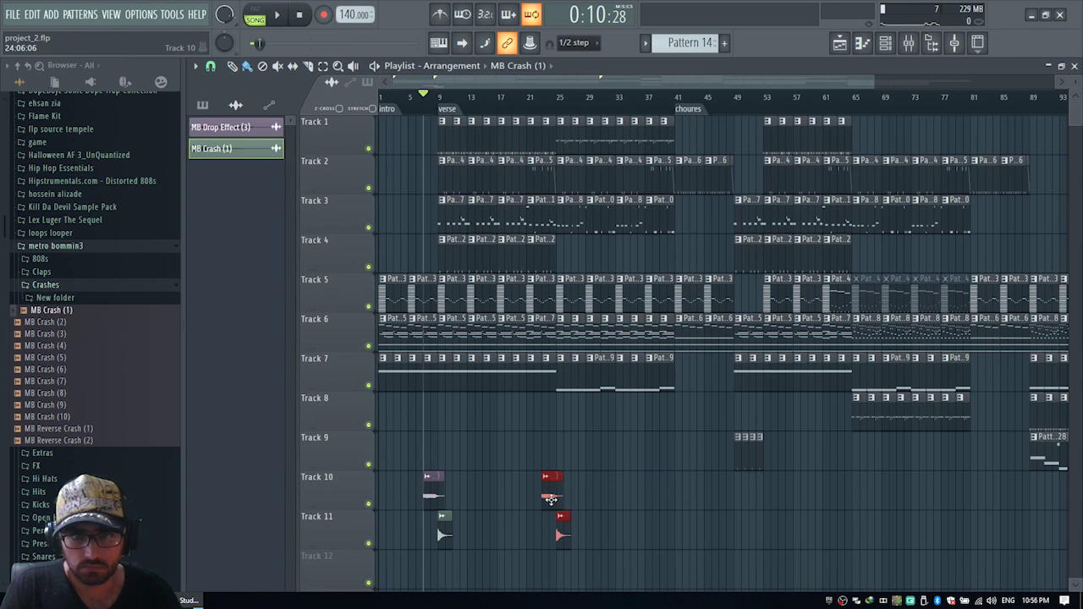
right_click(548, 490)
key("space")
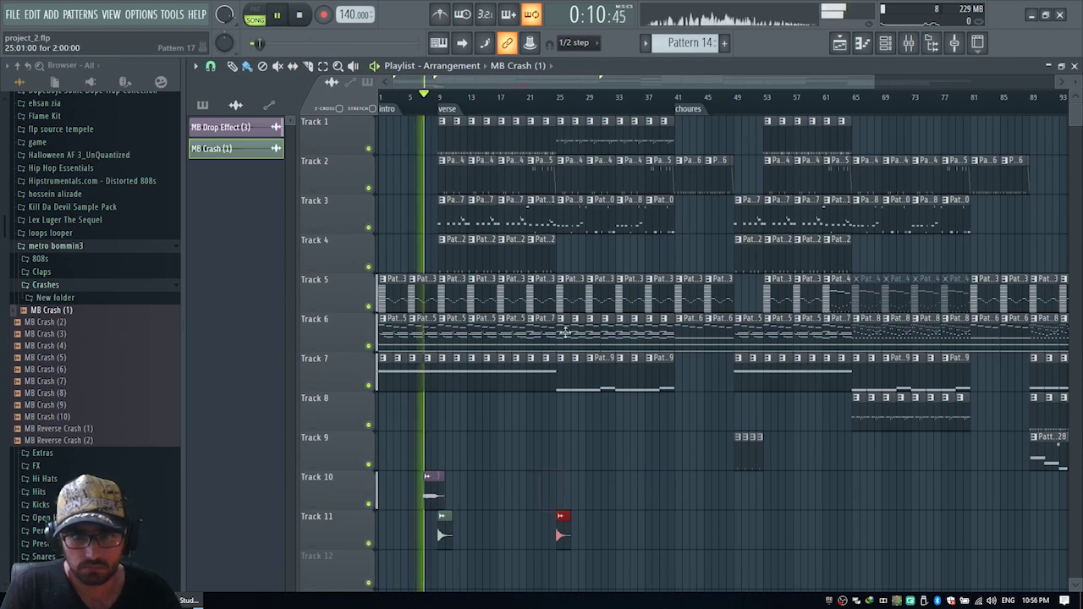
left_click(548, 99)
scroll(548, 100, "up", 5)
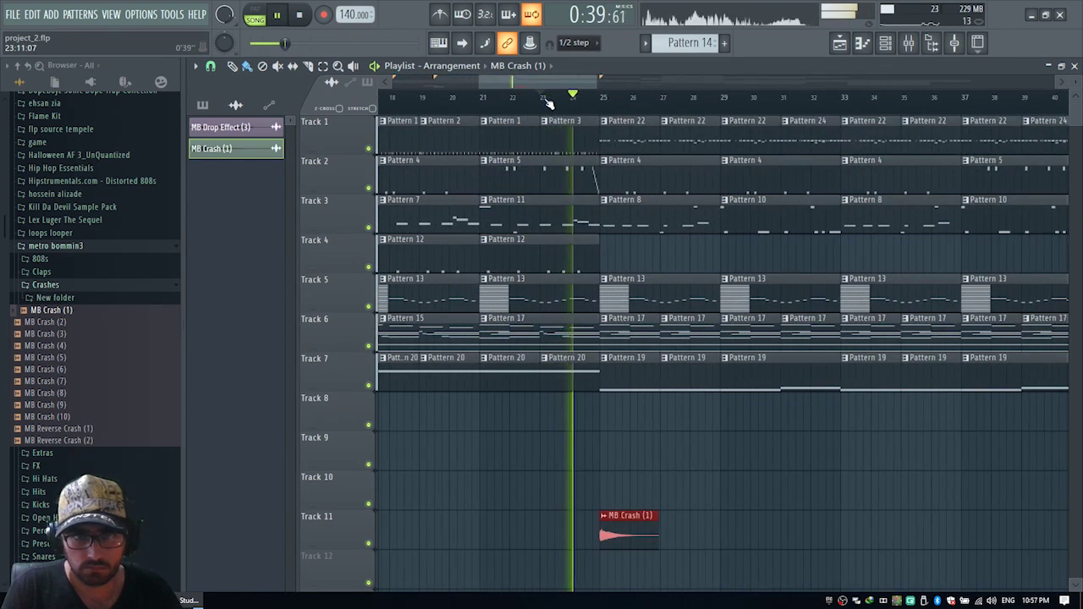
scroll(548, 109, "up", 3)
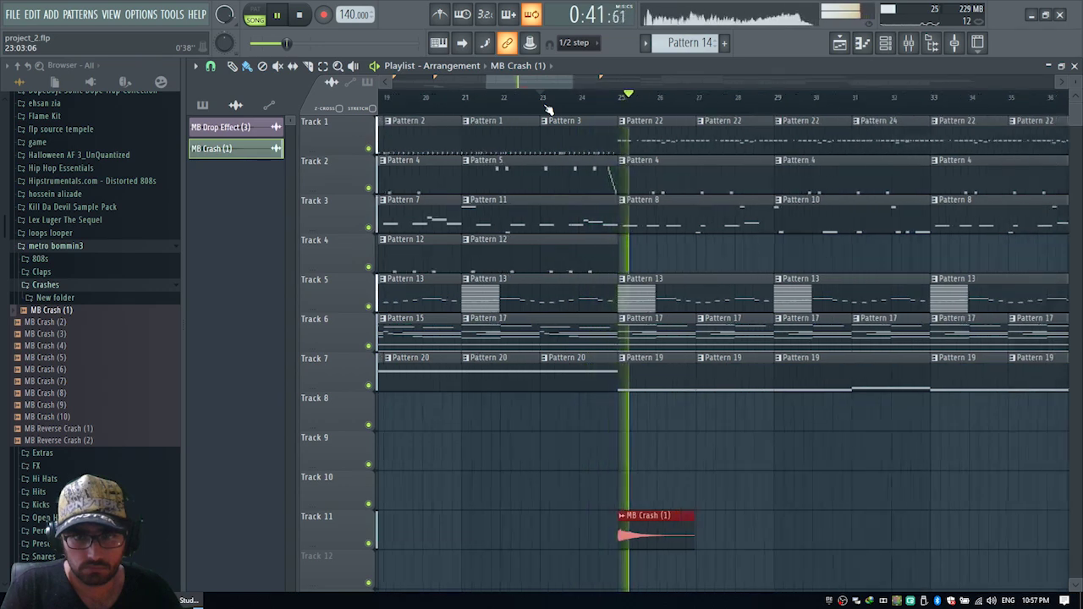
Step: Copy the crash clip to bars 41, 49 and 65 on Track 11 and the drop effect to bar 51 on Track 10
scroll(548, 109, "down", 9)
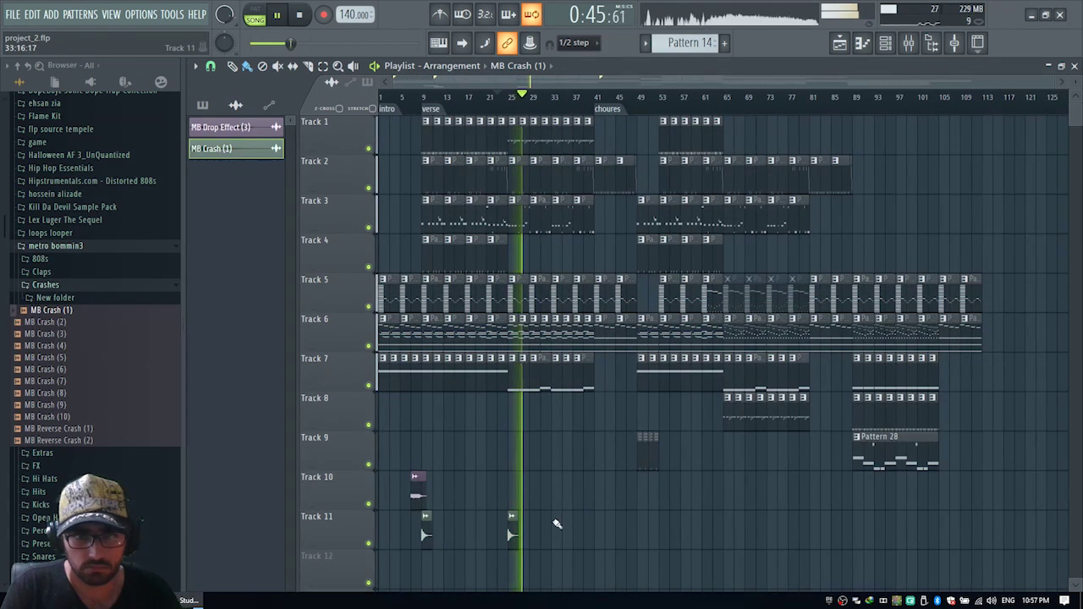
left_click_drag(584, 535, 729, 536)
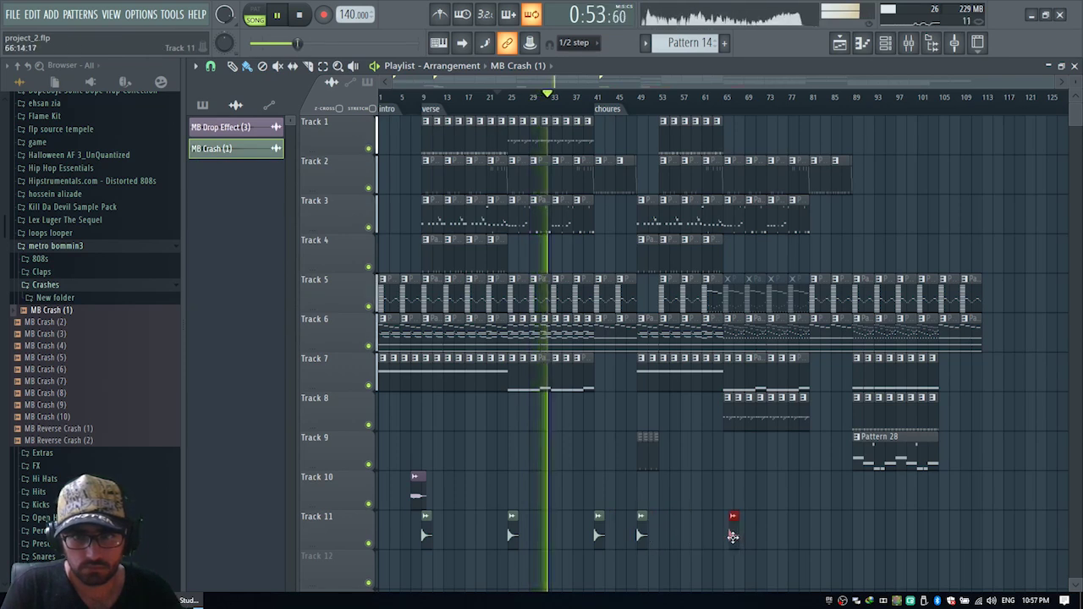
left_click(414, 478)
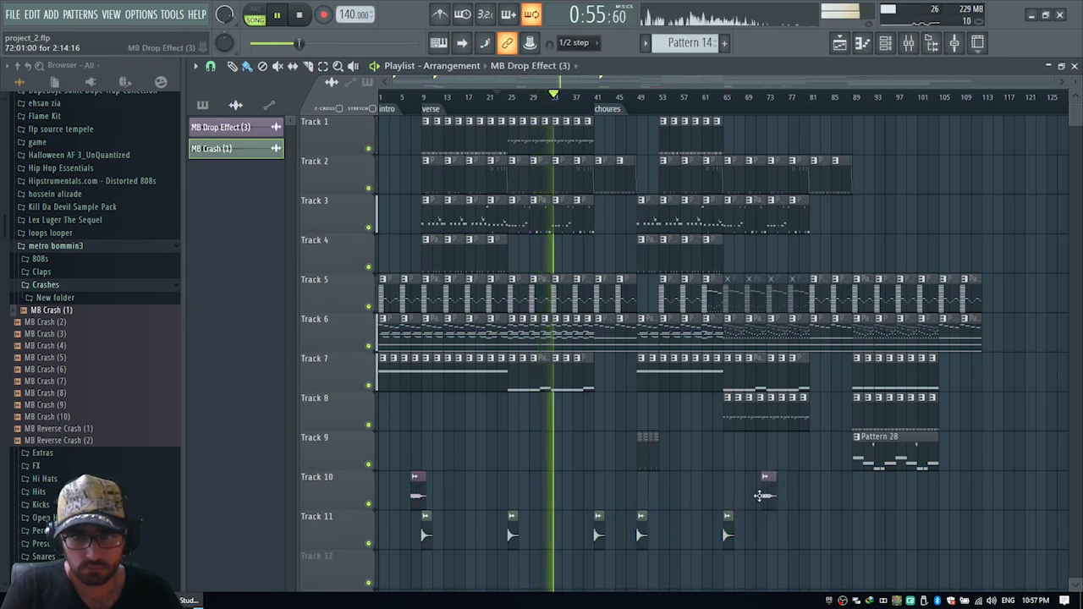
left_click_drag(665, 499, 660, 502)
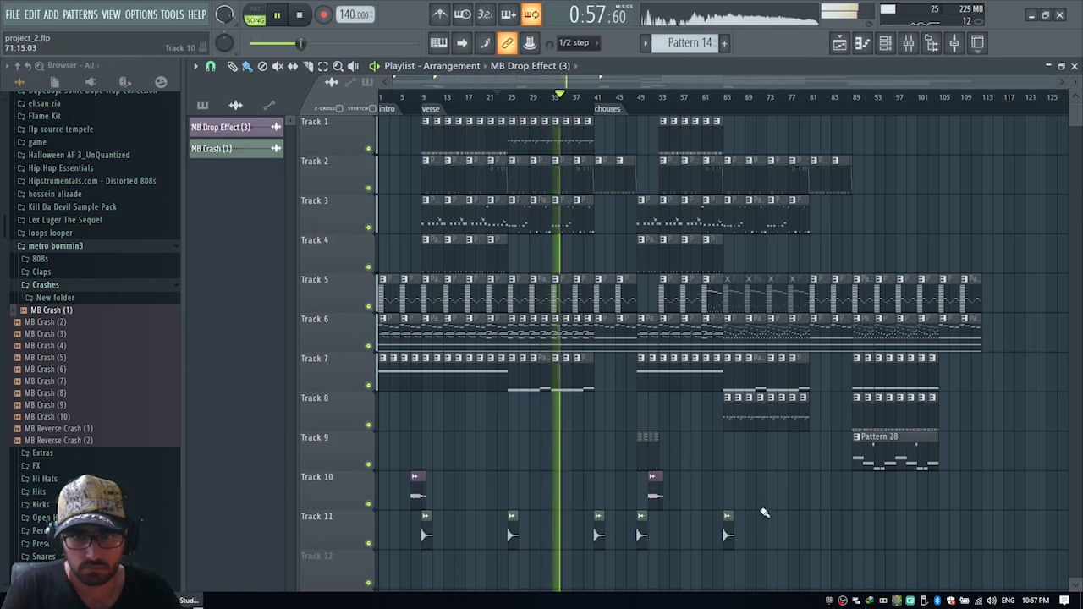
Step: Place further copies of the MB Crash (1) clip on Track 11 at bars 81 and 89
left_click(728, 537)
left_click(814, 536)
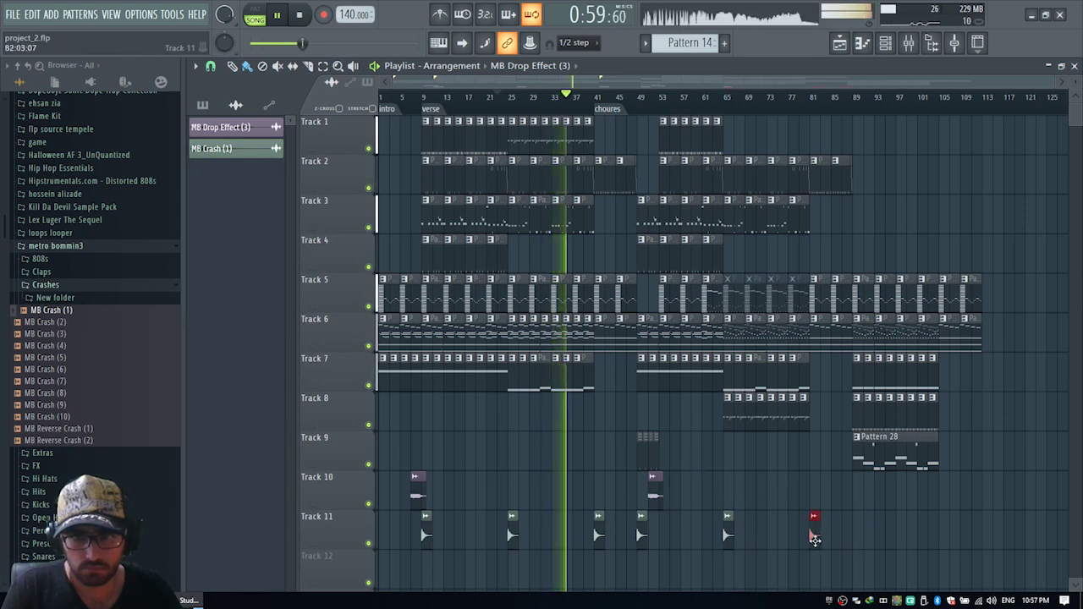
left_click(867, 537)
left_click_drag(869, 539, 859, 539)
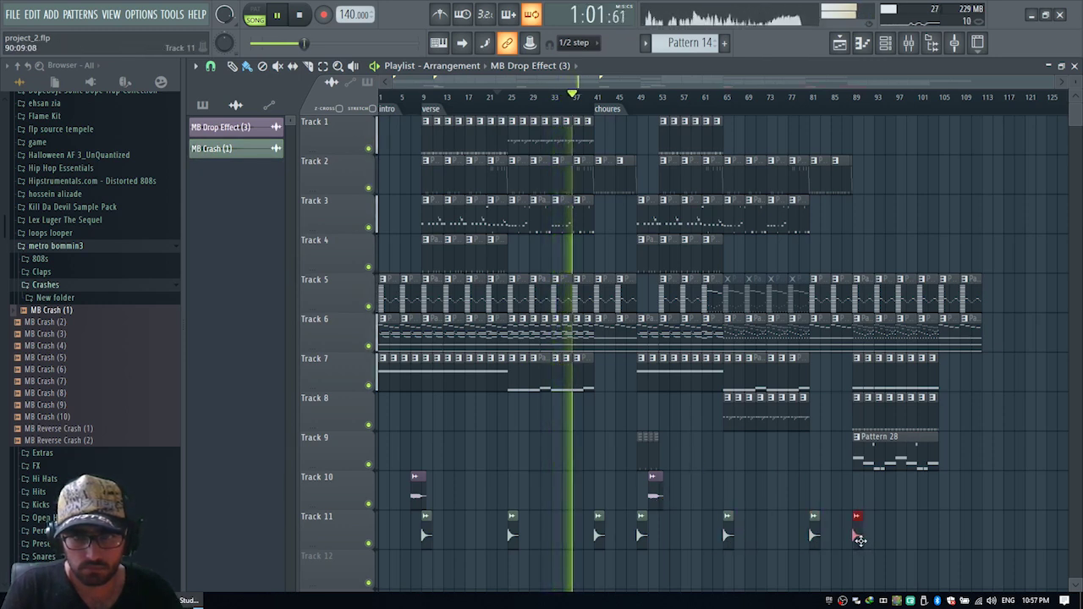
Step: Audition several MB Trans FX samples in the FX folder, including numbers 9, 11, 12 and 13
left_click(68, 466)
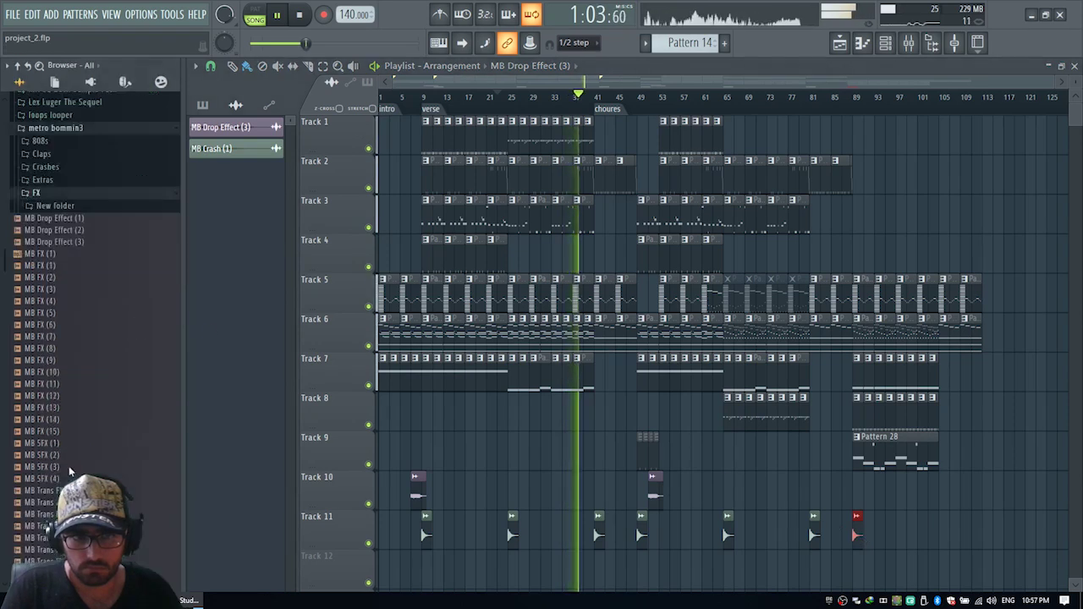
scroll(68, 415, "down", 10)
left_click(52, 242)
left_click(56, 276)
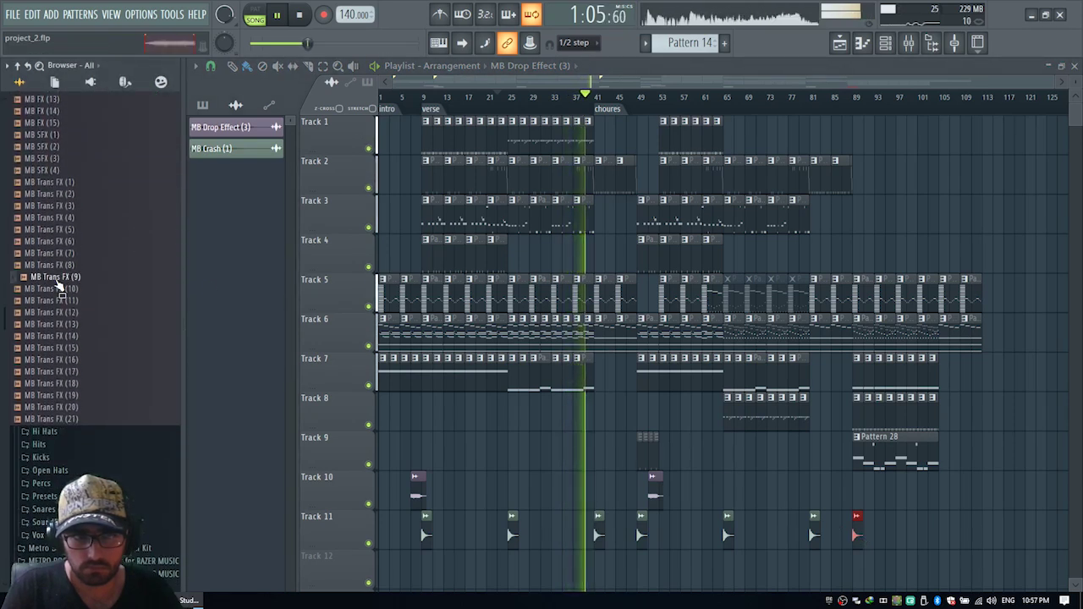
left_click(56, 301)
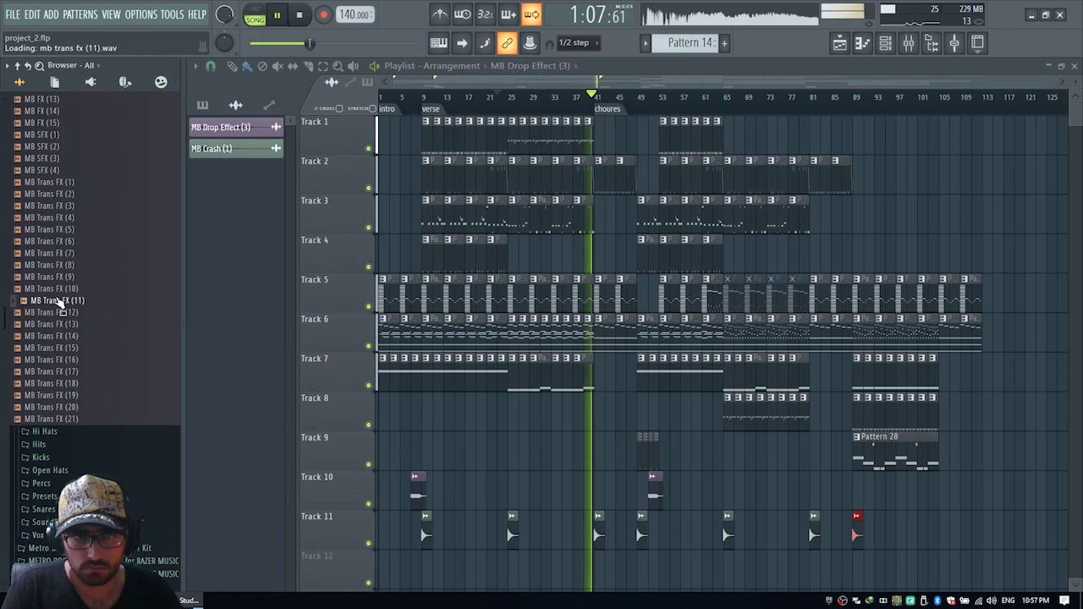
left_click(58, 324)
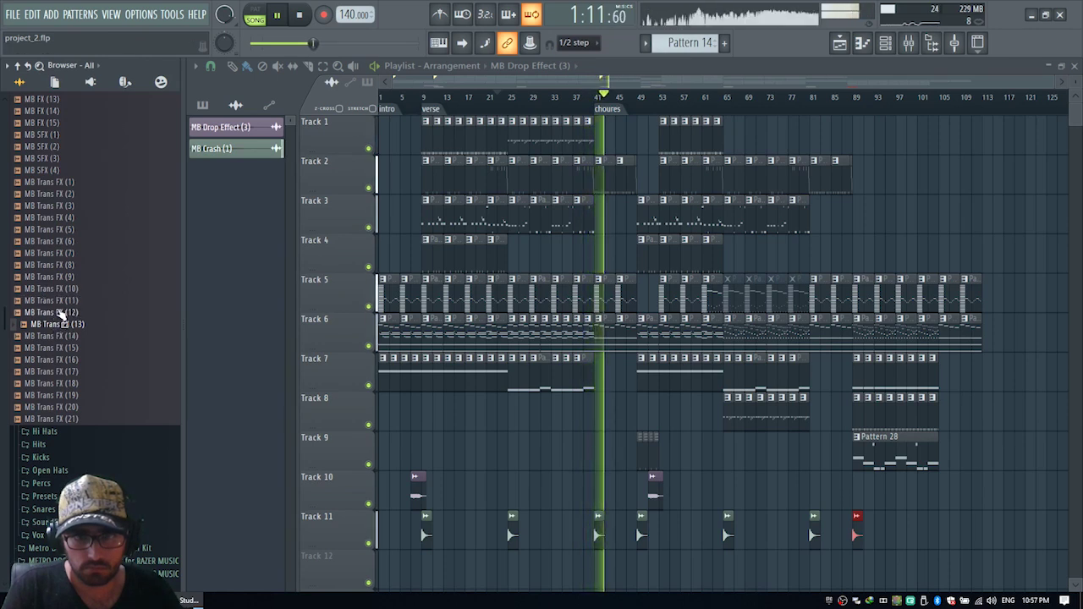
left_click(59, 313)
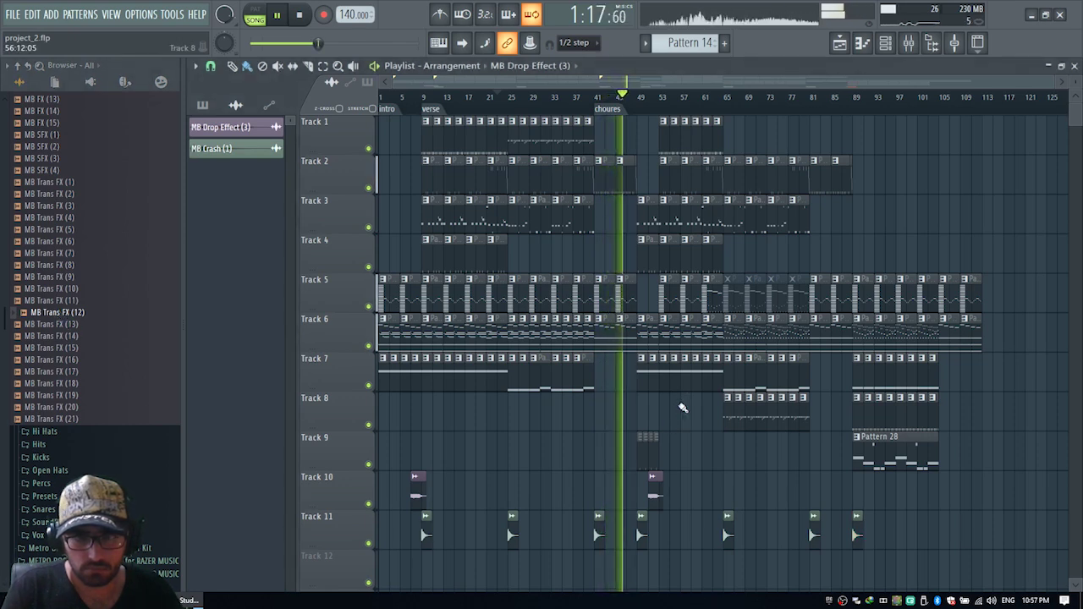
Step: Review the arrangement around bars 49 to 55 during playback, including the crash and drop effect placements
scroll(698, 101, "up", 3)
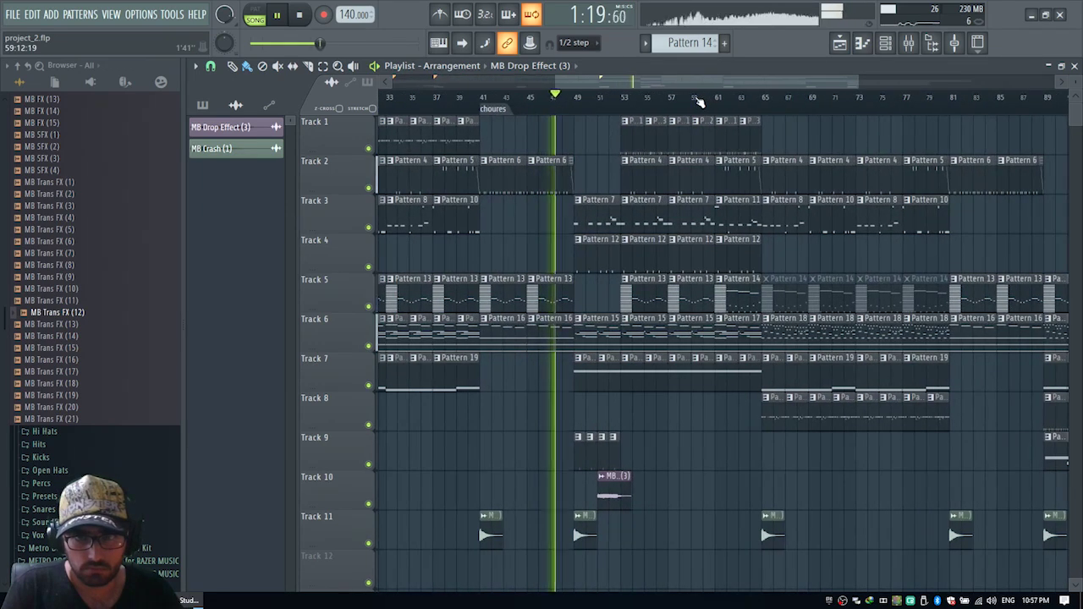
scroll(698, 102, "up", 2)
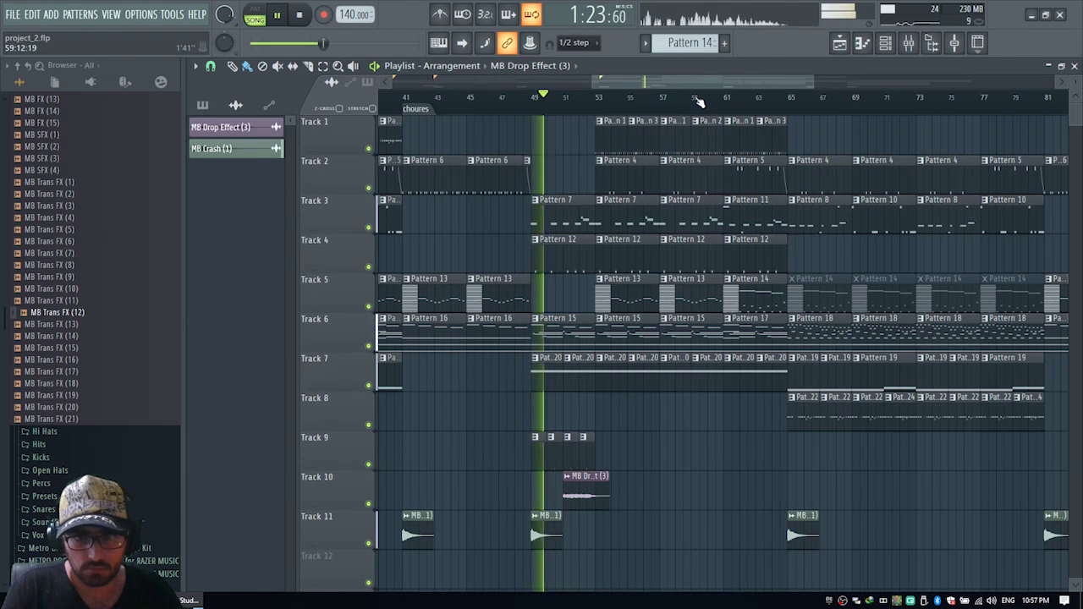
scroll(699, 102, "up", 2)
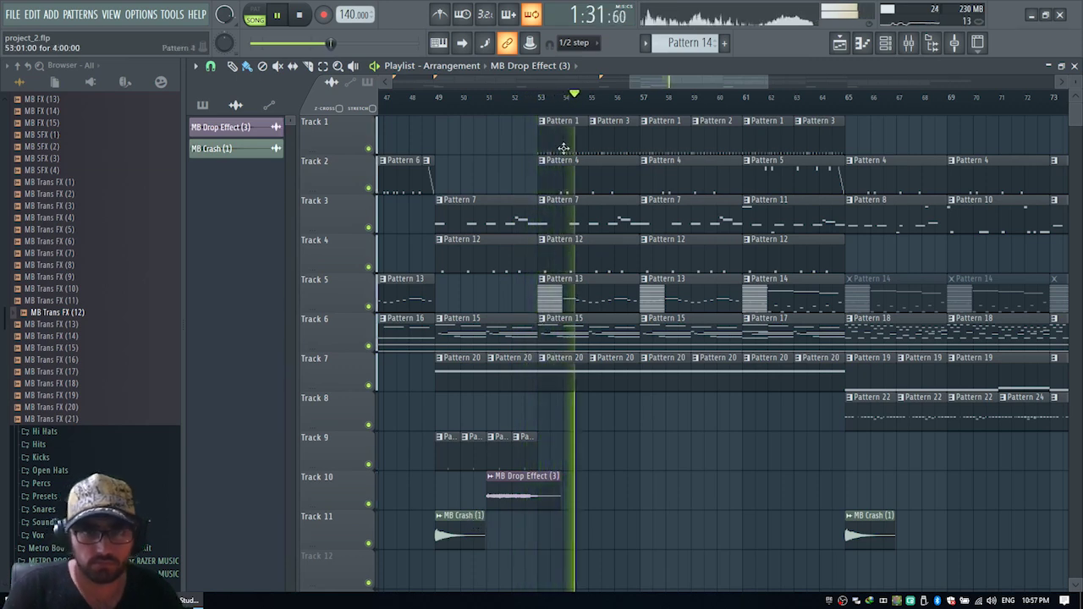
scroll(581, 108, "down", 4)
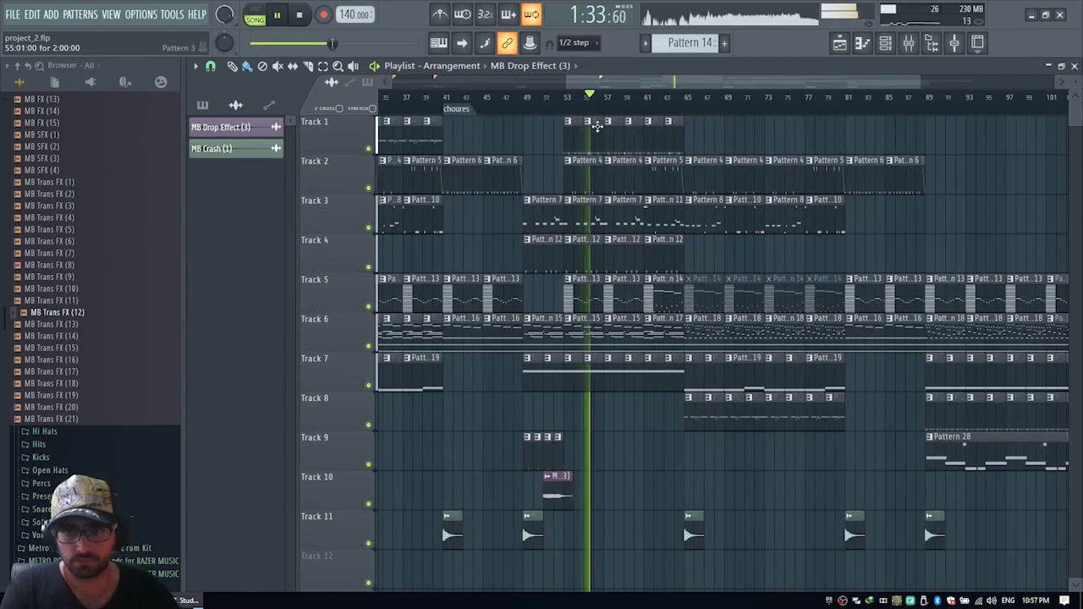
scroll(615, 107, "down", 3)
key("space")
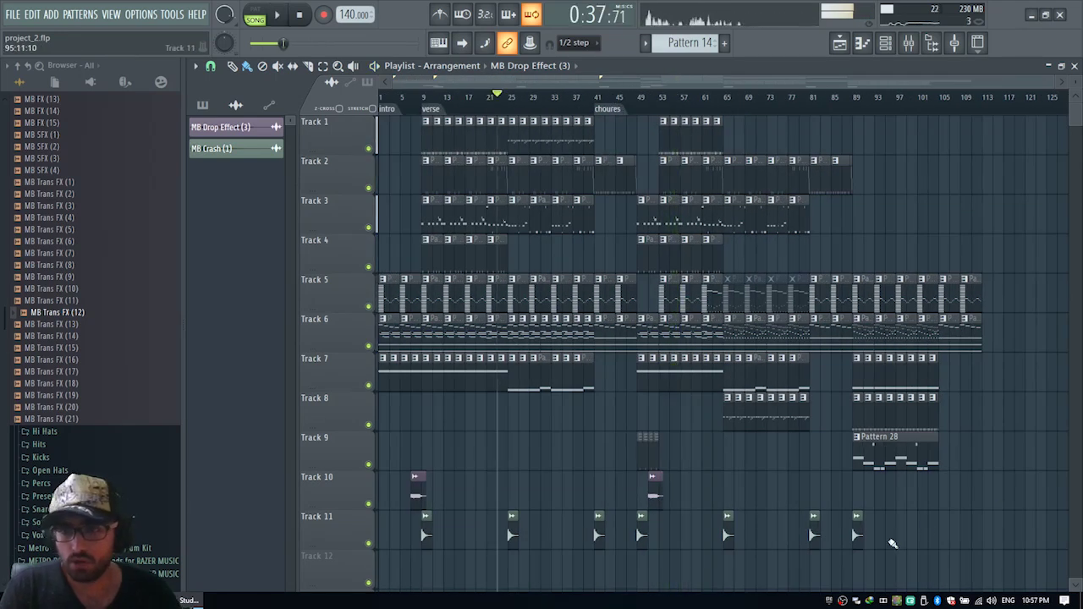
left_click_drag(920, 542, 482, 548)
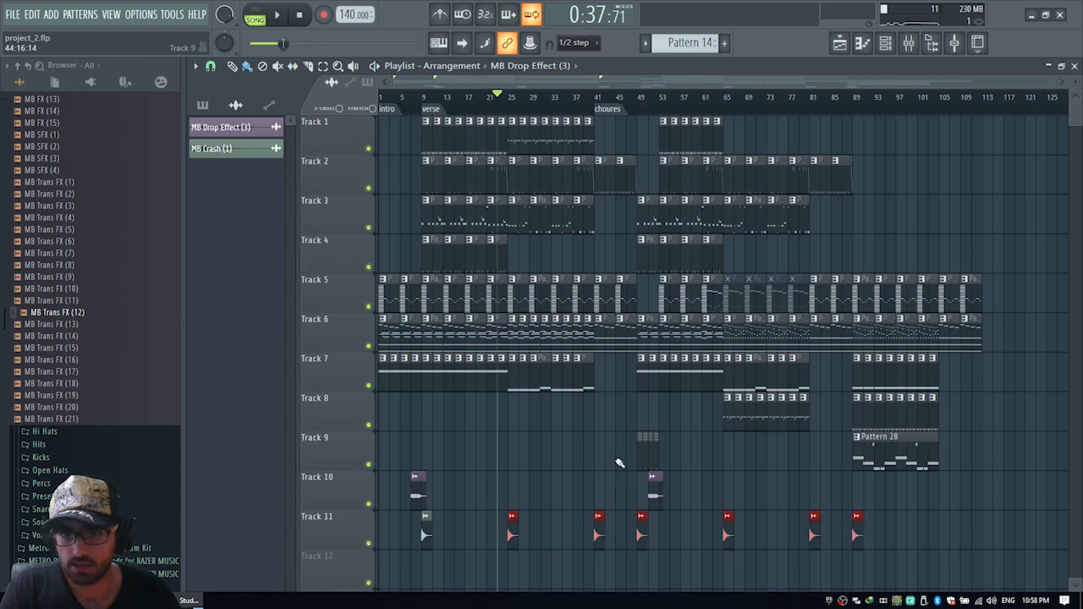
left_click_drag(618, 431, 592, 594)
Step: Audition samples in the Crashes folder and place MB Reverse Crash (1) on Track 10 just before the chorus at bar 41
scroll(89, 360, "up", 6)
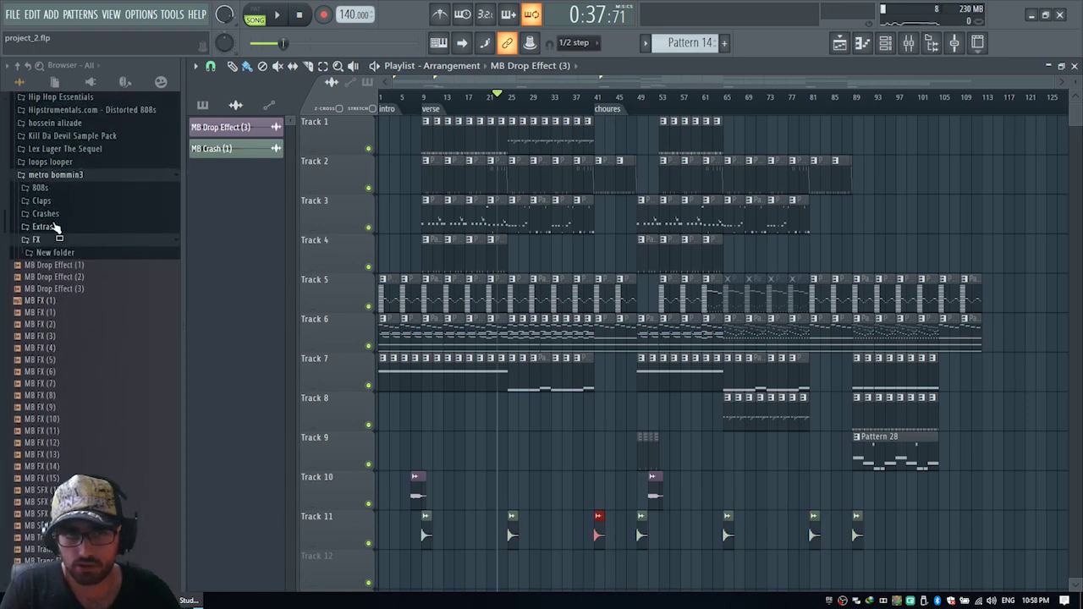
left_click(47, 214)
left_click(75, 252)
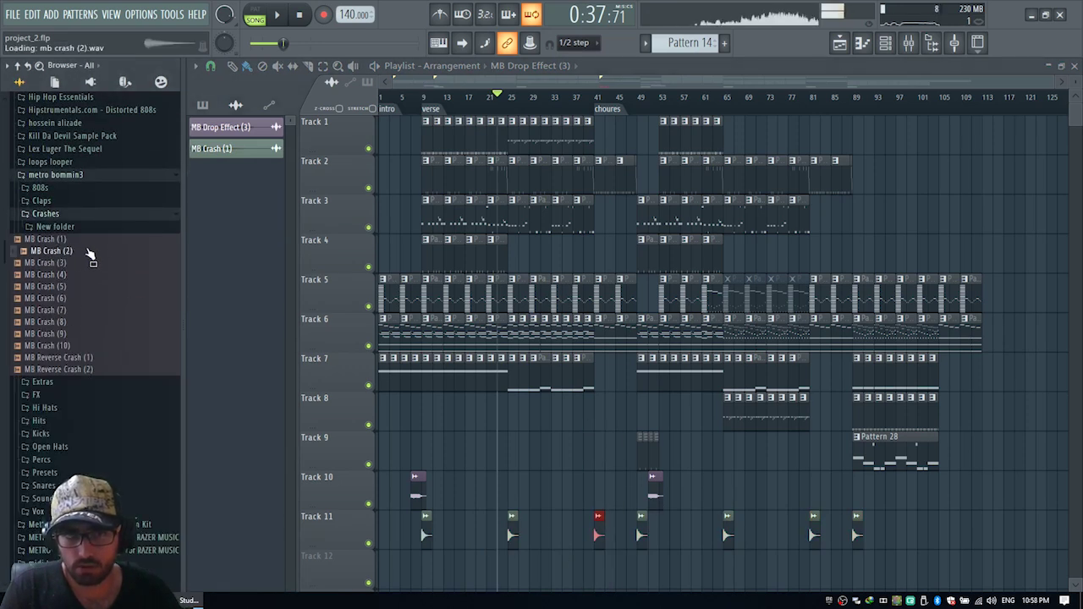
left_click(82, 264)
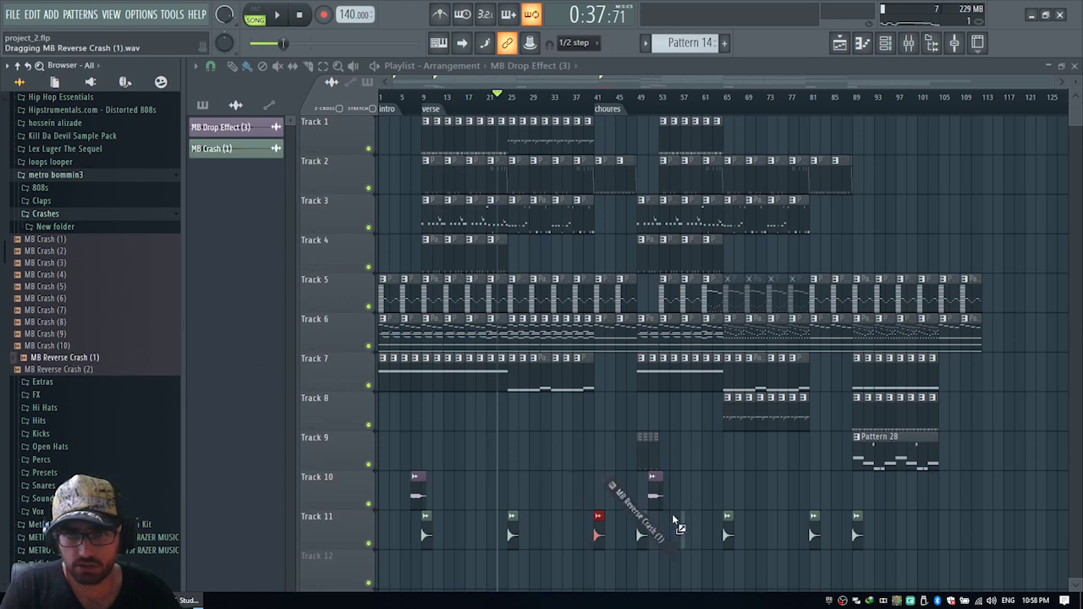
left_click_drag(582, 484, 592, 481)
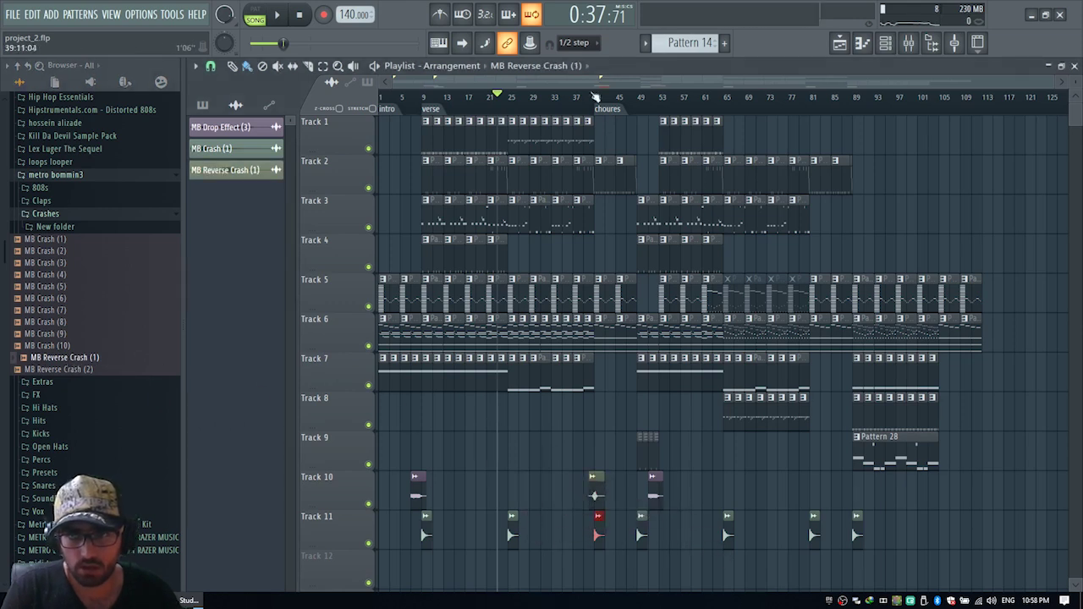
Step: Shift the reverse crash clip on Track 10 slightly earlier so its swell peaks at bar 41
scroll(595, 98, "up", 5)
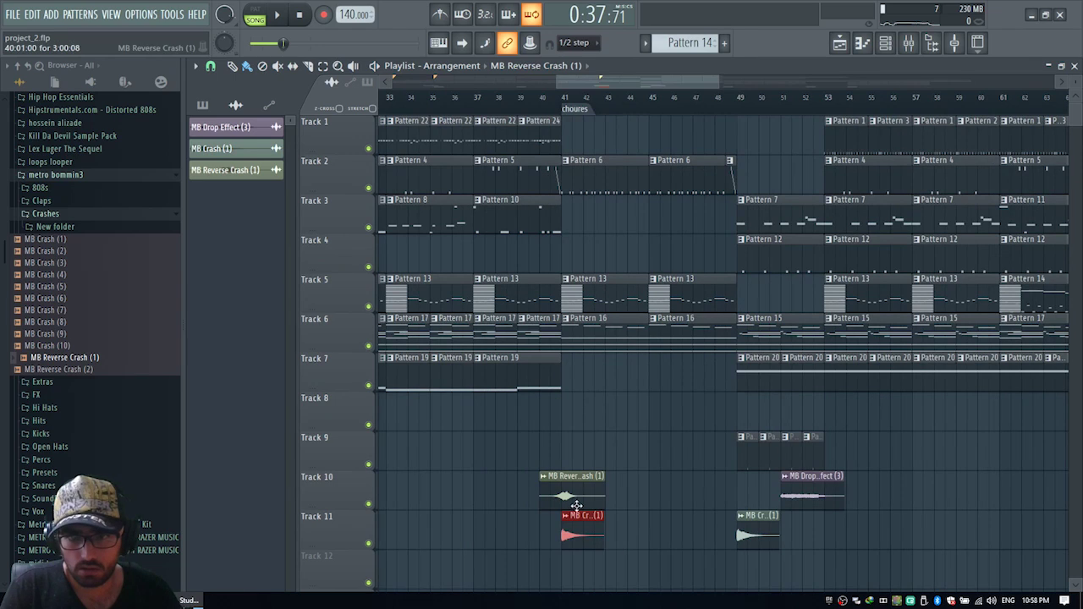
double_click(562, 478)
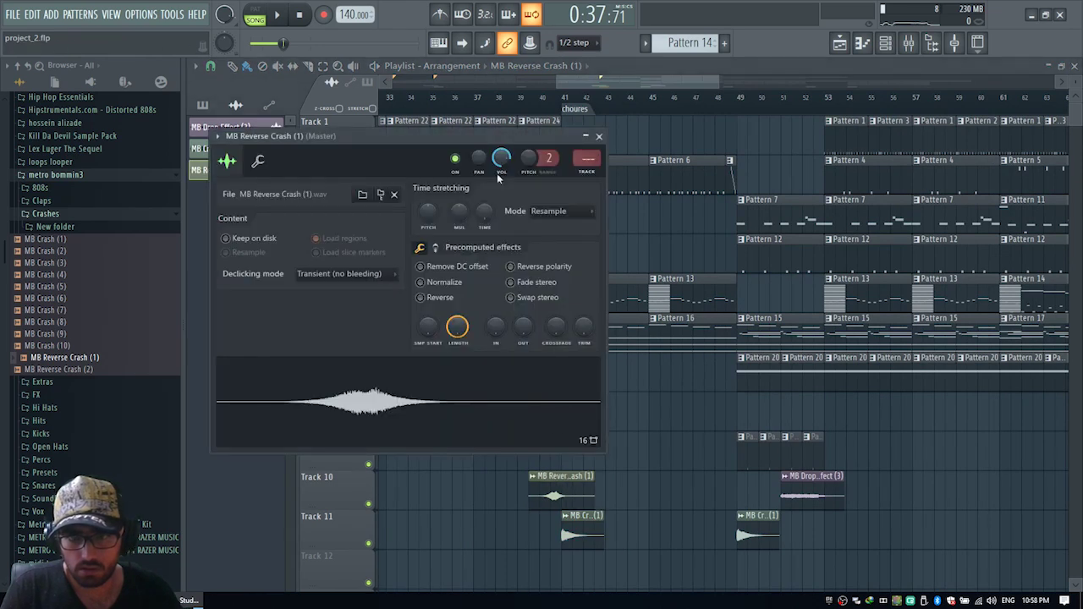
left_click(598, 136)
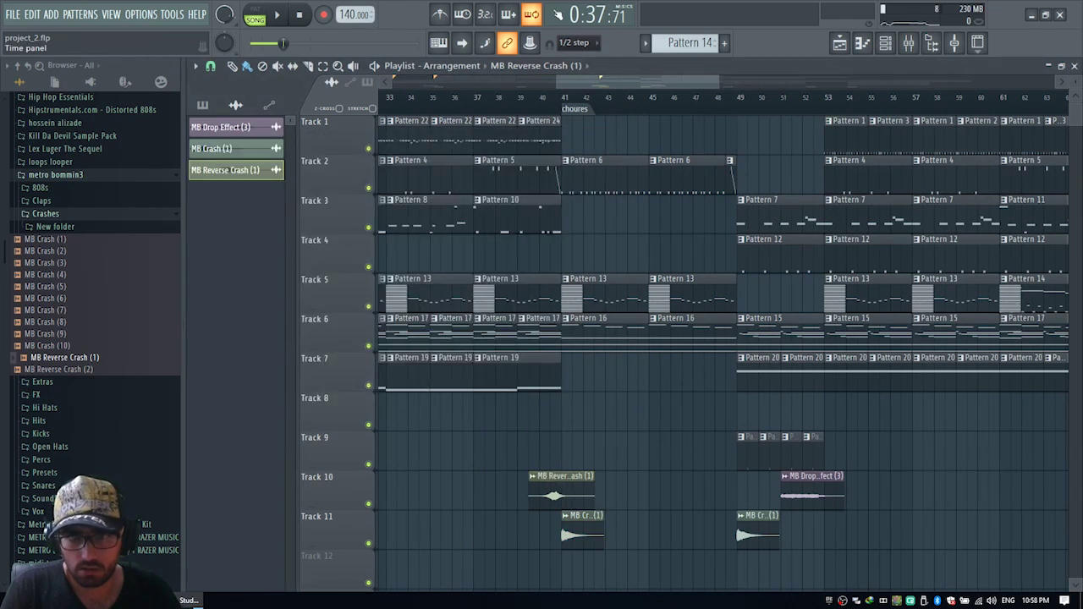
scroll(561, 103, "up", 5)
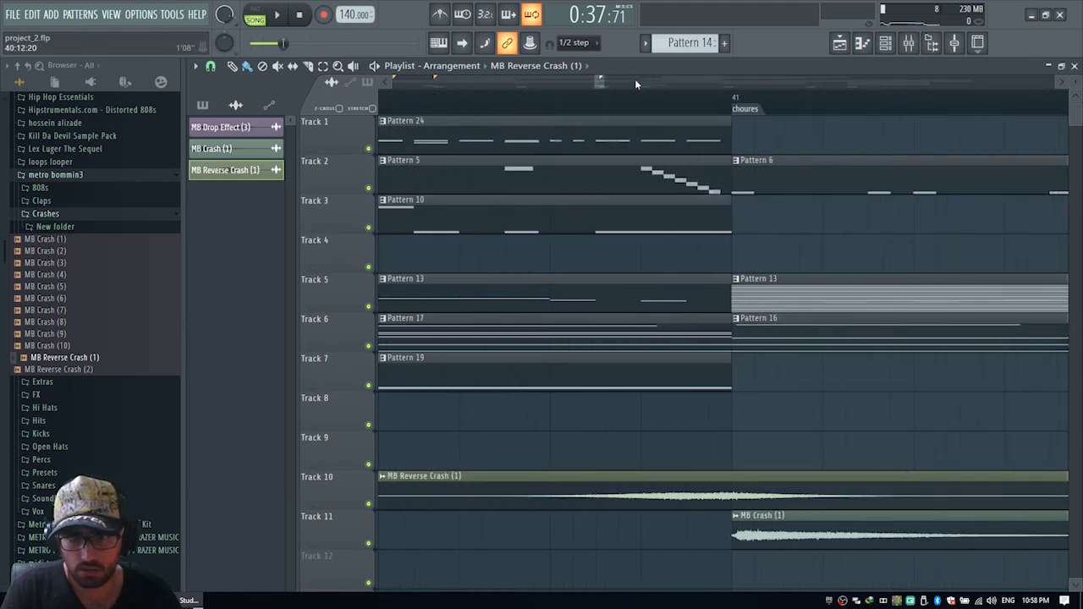
Step: Play the transition into bar 41 and lower the volume of the MB Reverse Crash (1) sample to about 23%
key("space")
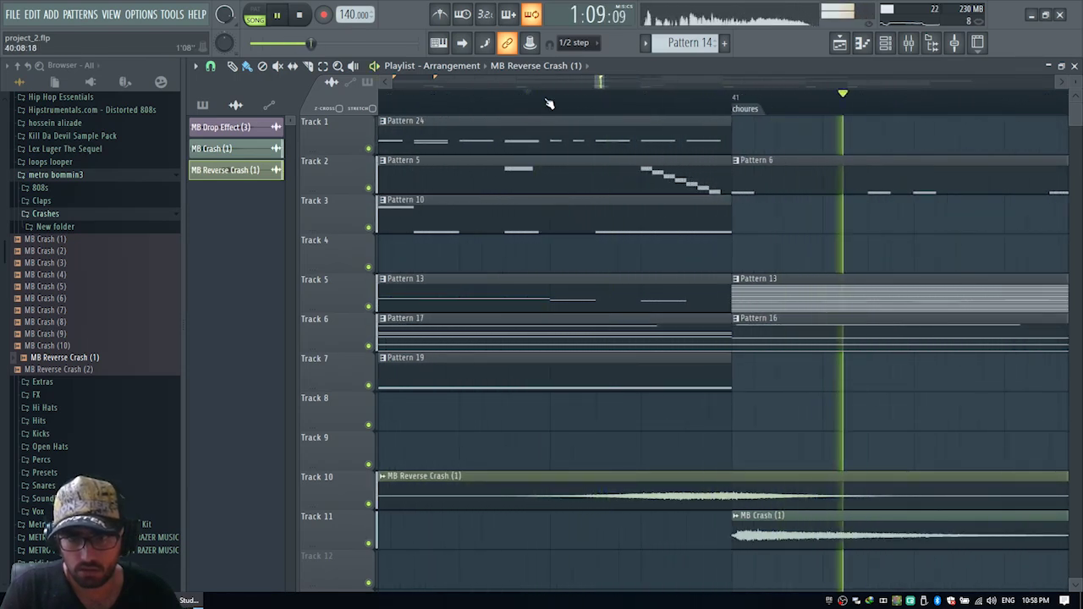
scroll(548, 103, "down", 2)
left_click(548, 103)
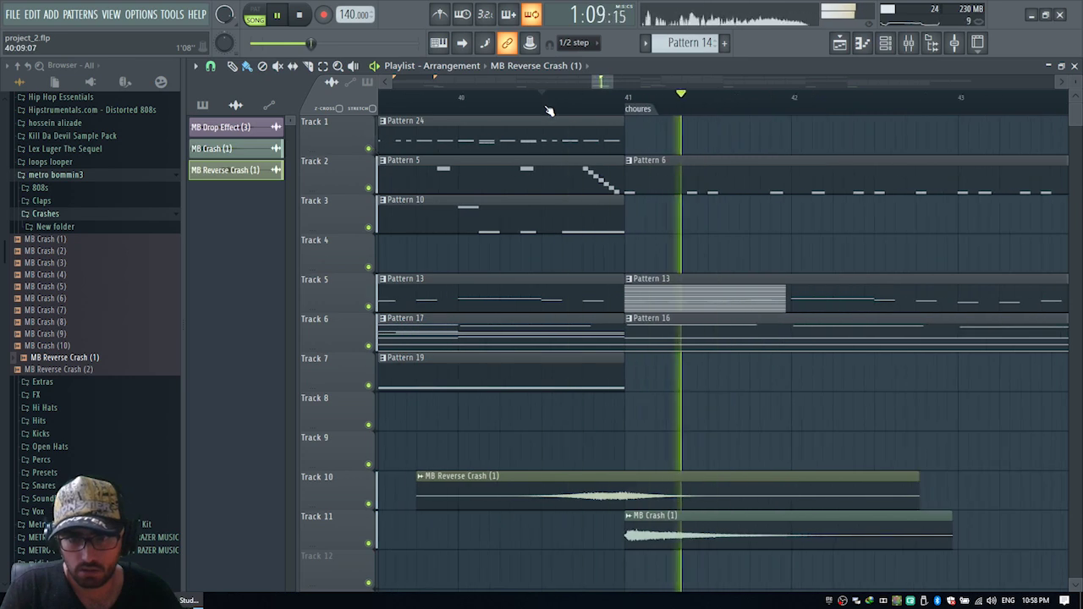
left_click(548, 103)
double_click(599, 495)
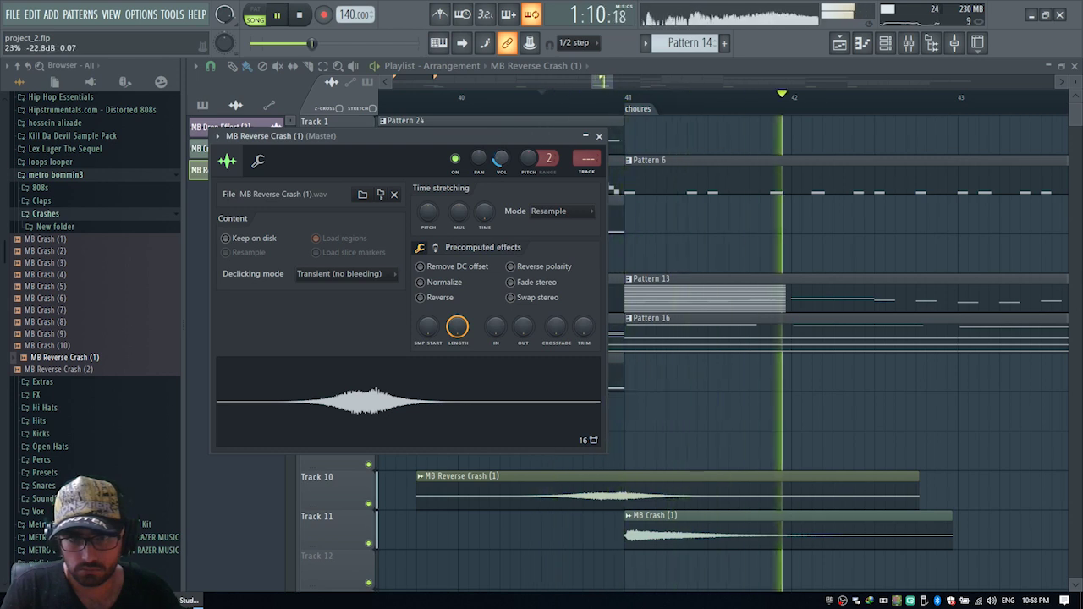
left_click_drag(500, 158, 500, 195)
key("Escape")
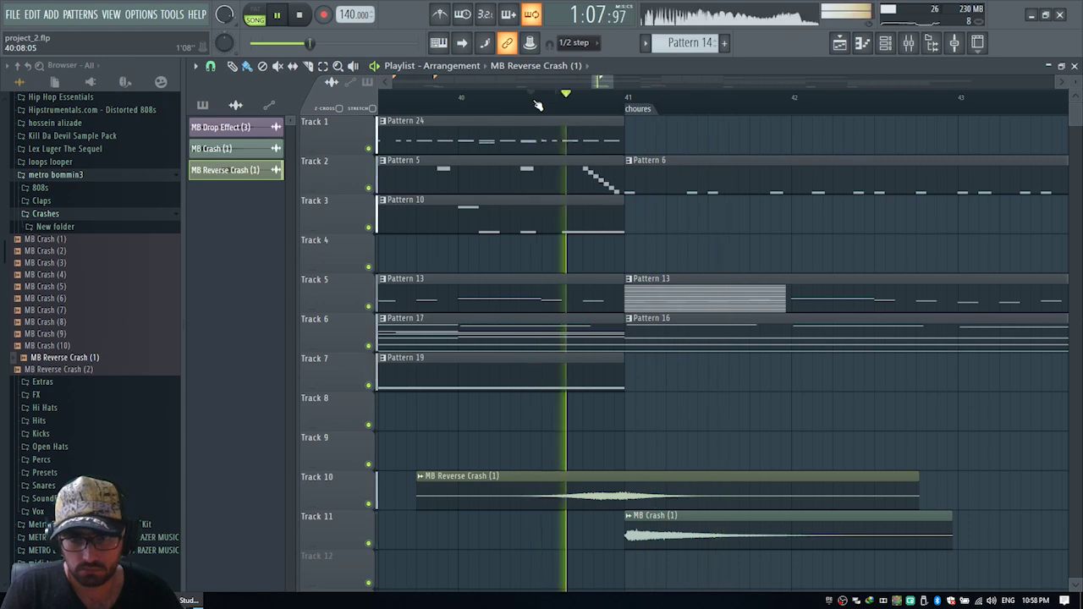
Step: Move the reverse crash clip at bar 41 from Track 10 down to Track 12 and stop playback
scroll(537, 106, "down", 6)
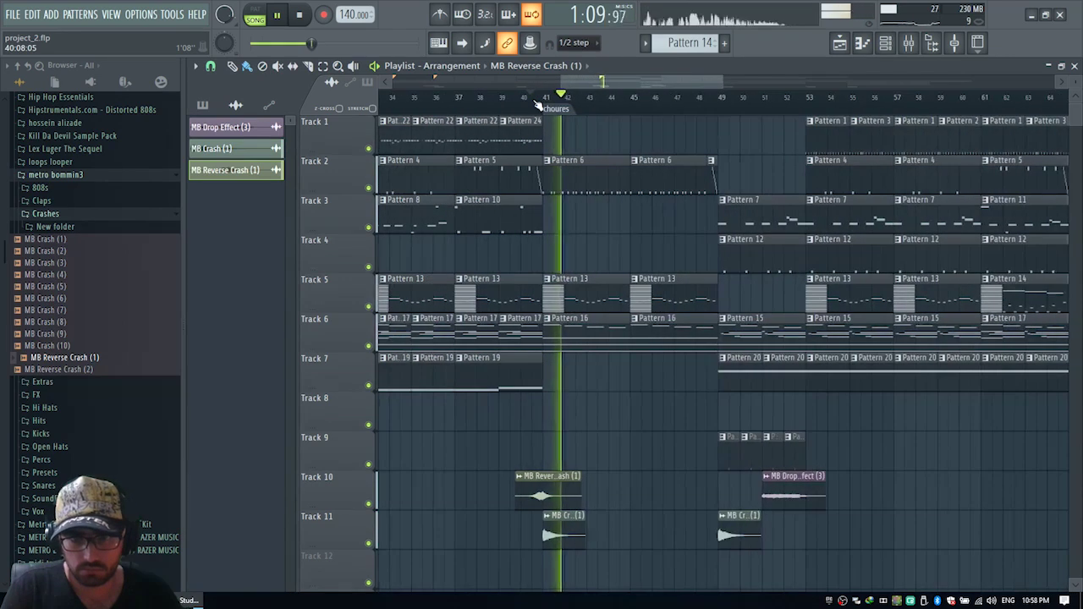
scroll(538, 106, "down", 6)
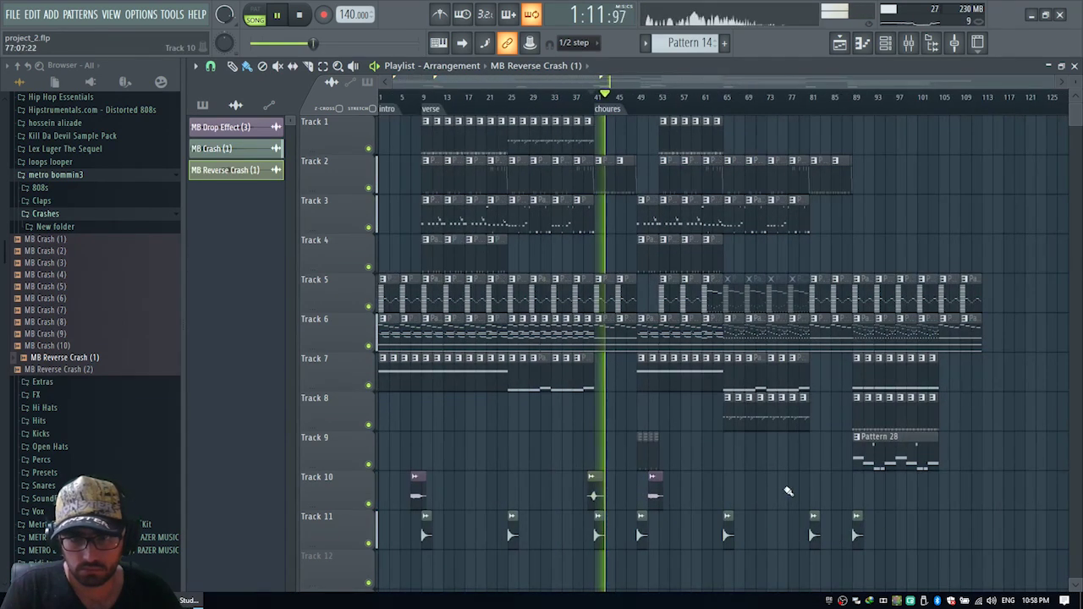
left_click_drag(591, 498, 592, 574)
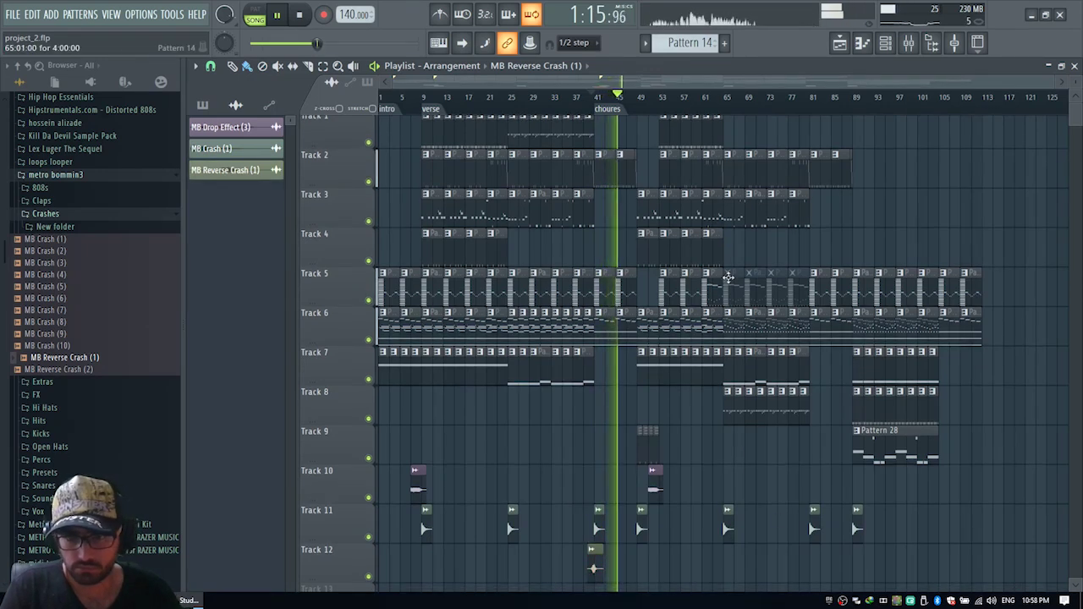
key("space")
Step: Show all channels in the channel rack and route reFX Nexus #3, pooria lp kick and the three audio clip channels to mixer tracks 10–14
left_click(900, 48)
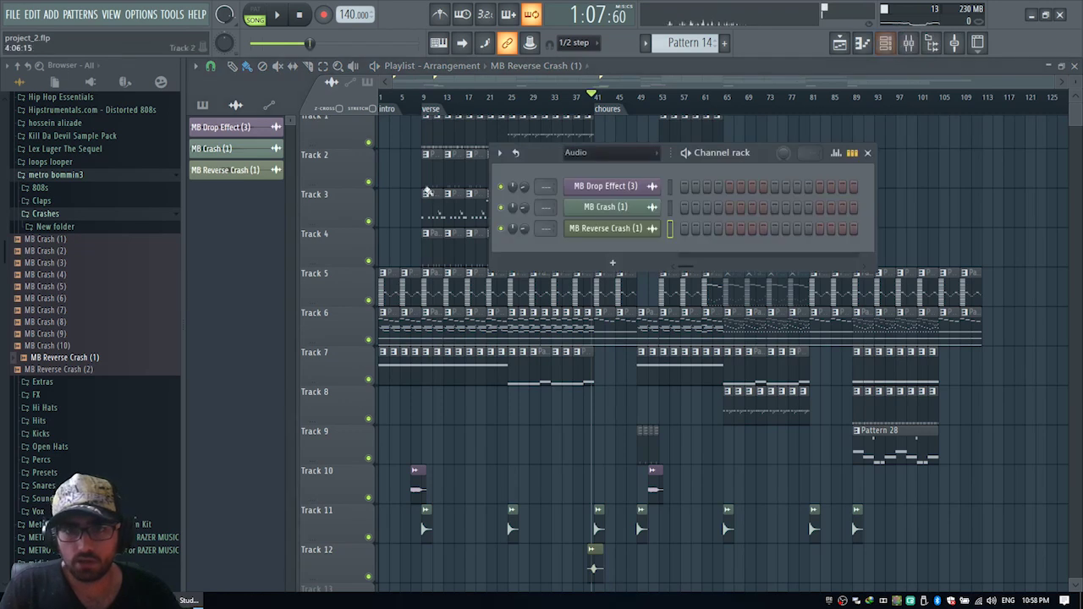
left_click(620, 154)
left_click(609, 169)
left_click_drag(615, 404, 615, 380)
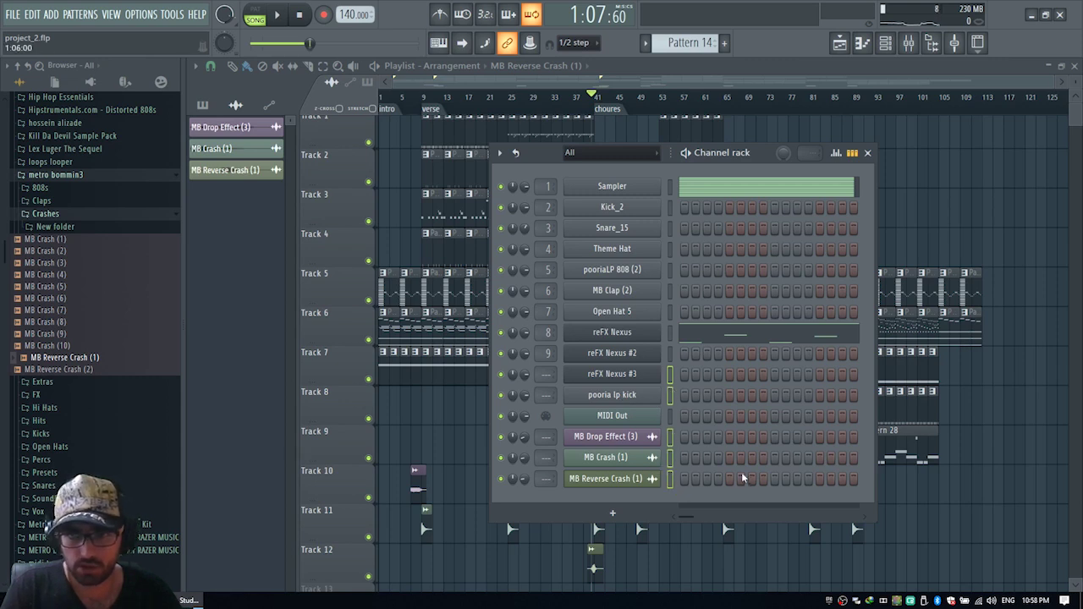
key("ctrl+l")
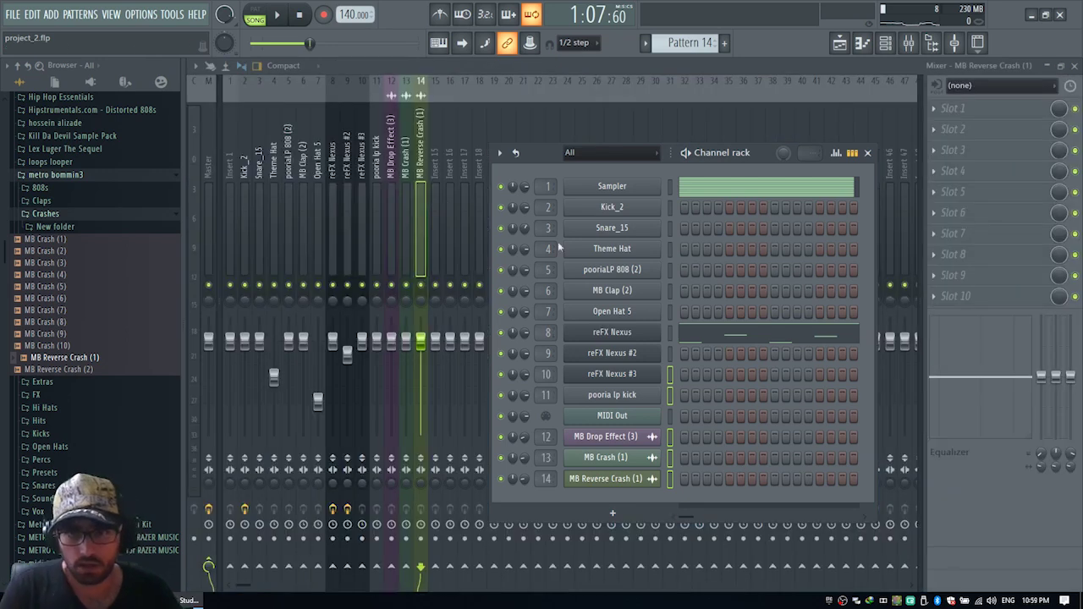
key("F6")
Step: Move the pooria lp kick mixer track to position 3, directly after Kick_2
left_click(383, 167)
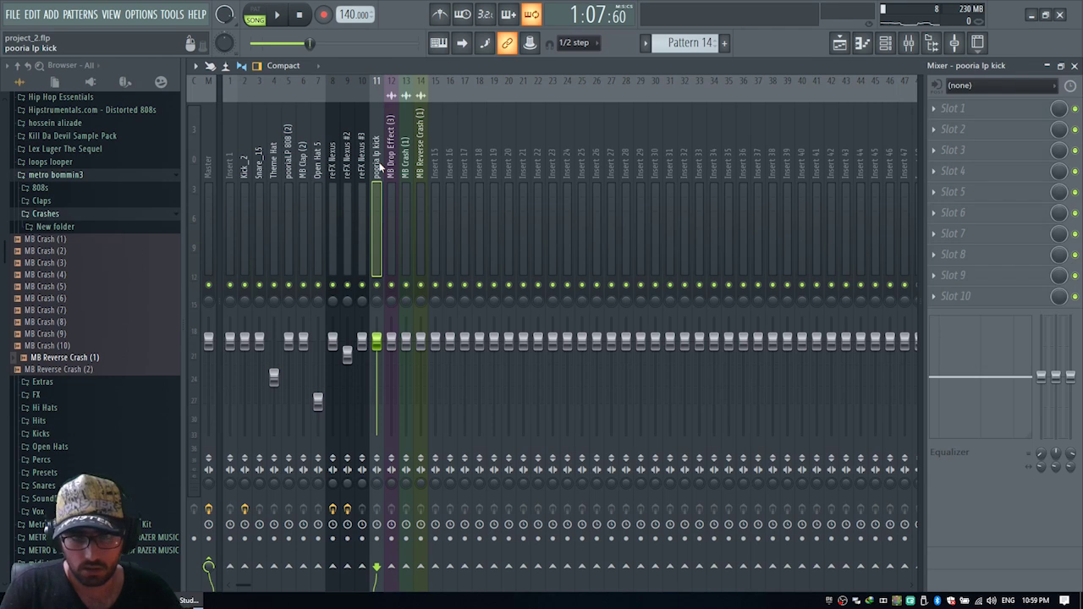
key("alt+Left")
key("alt+Left")
key("alt+Left")
key("alt+Left")
key("alt+Left")
key("alt+Left")
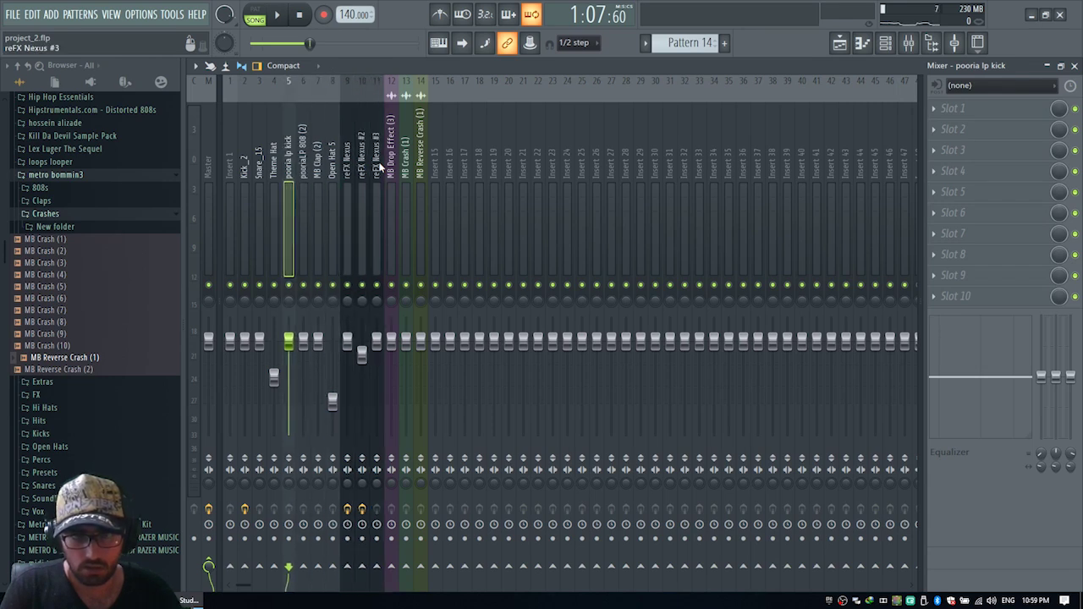
key("alt+Left")
key("alt+Left")
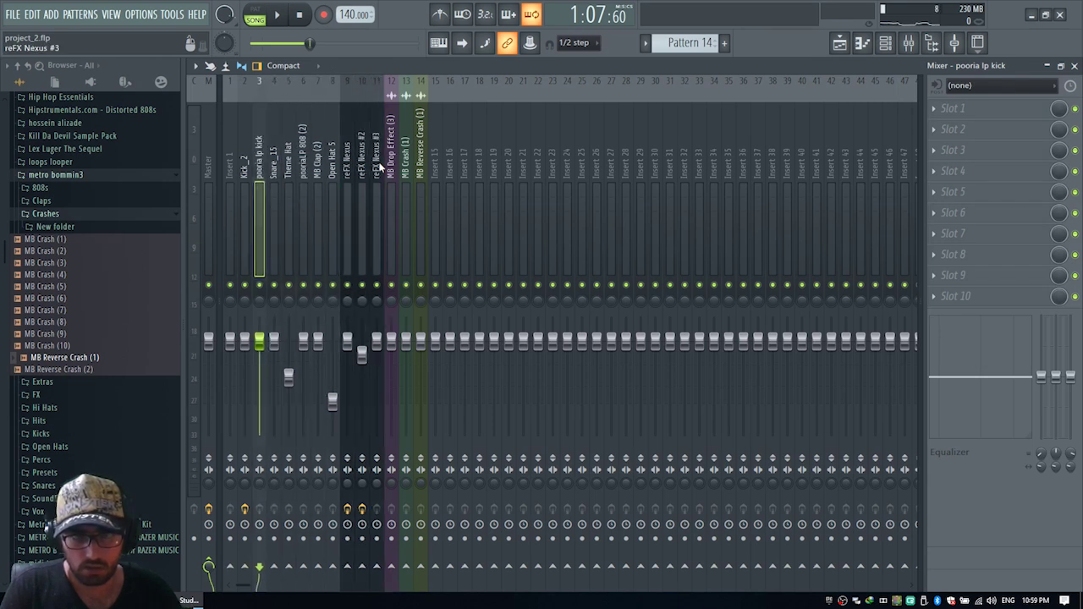
Step: Move the pooriaLP 808 (2) mixer track to position 4 and the MB Clap (2) track to position 6, after Snare_15
left_click(306, 182)
key("alt+Left")
key("alt+Left")
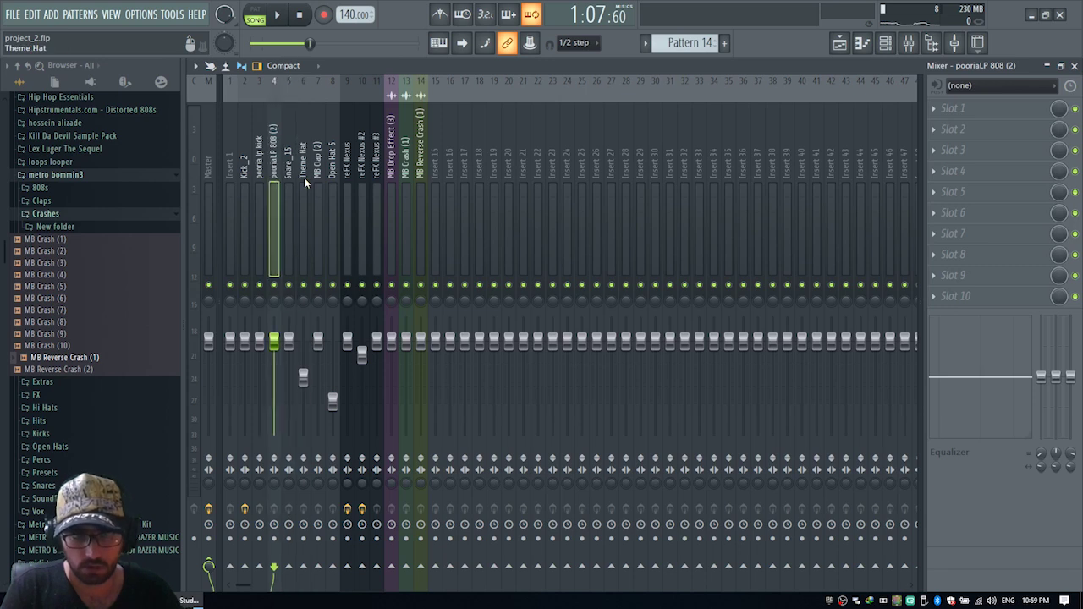
left_click(318, 172)
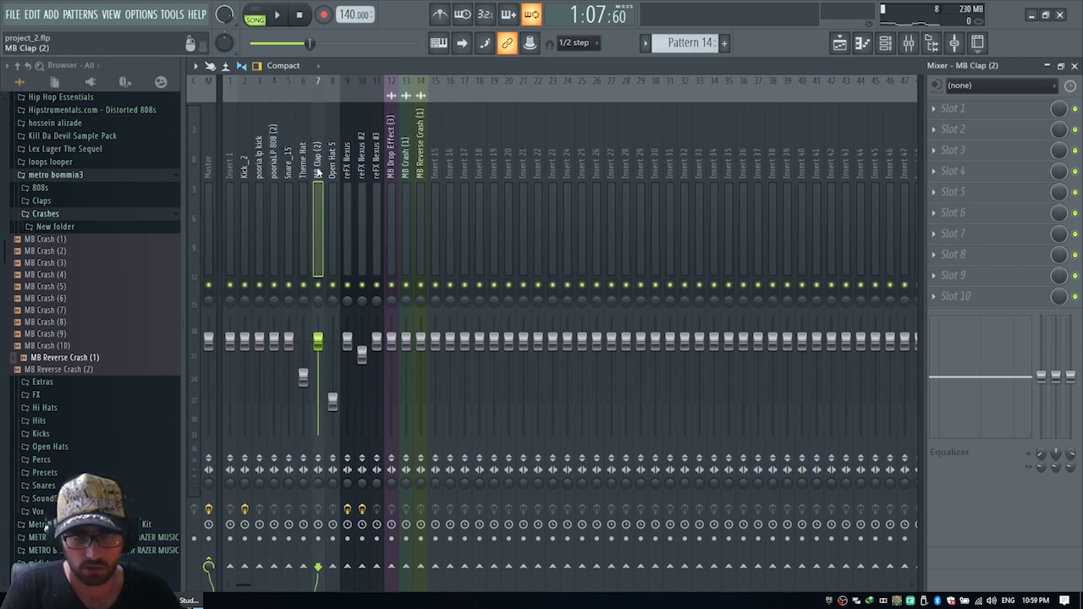
key("alt+Left")
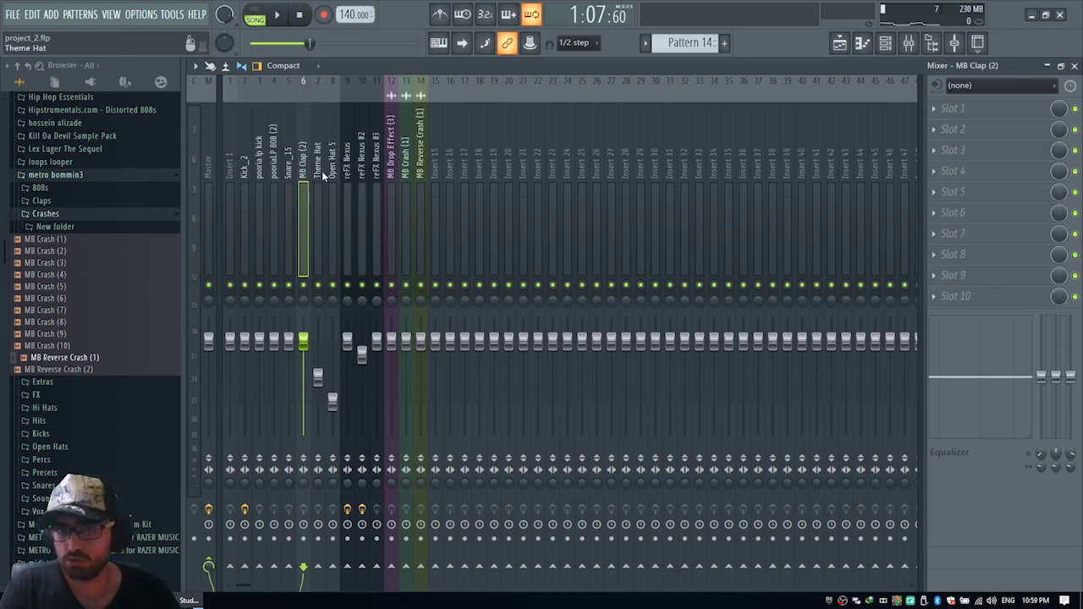
Step: Review the reordered kick, 808, clap and hat tracks in the mixer, and look over the playlist arrangement
left_click(244, 166)
left_click(259, 162)
left_click(274, 159)
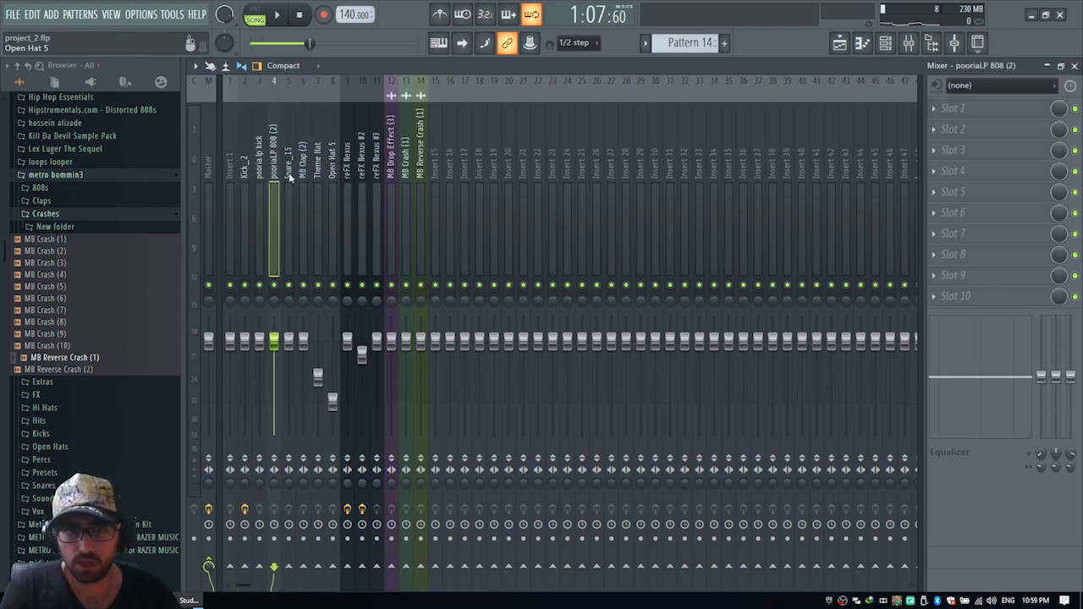
left_click(332, 169)
left_click(315, 172)
left_click(262, 174)
left_click(273, 169)
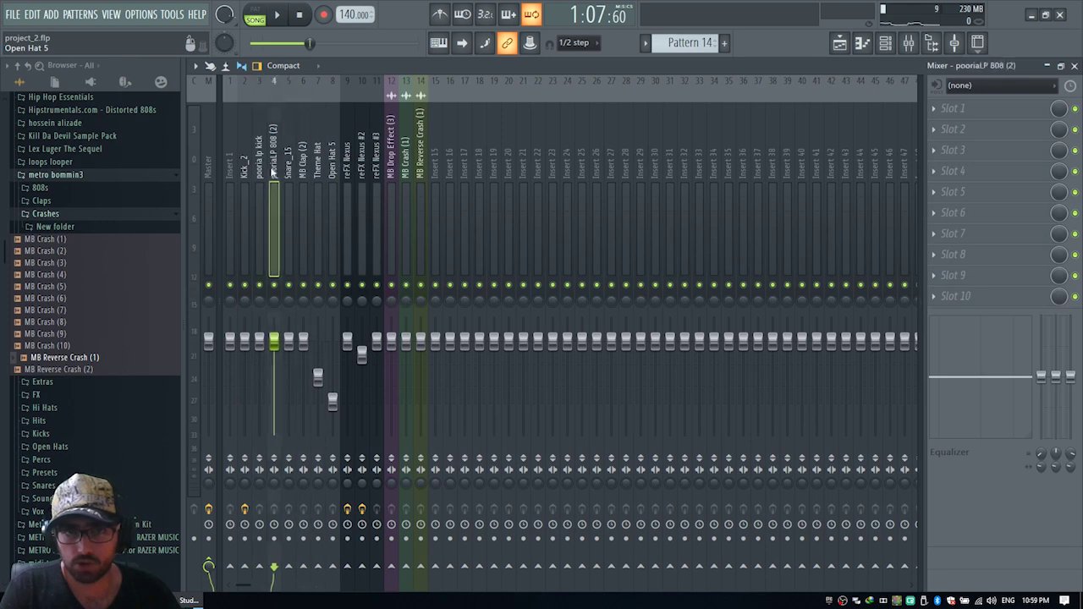
left_click(259, 169)
left_click(318, 169)
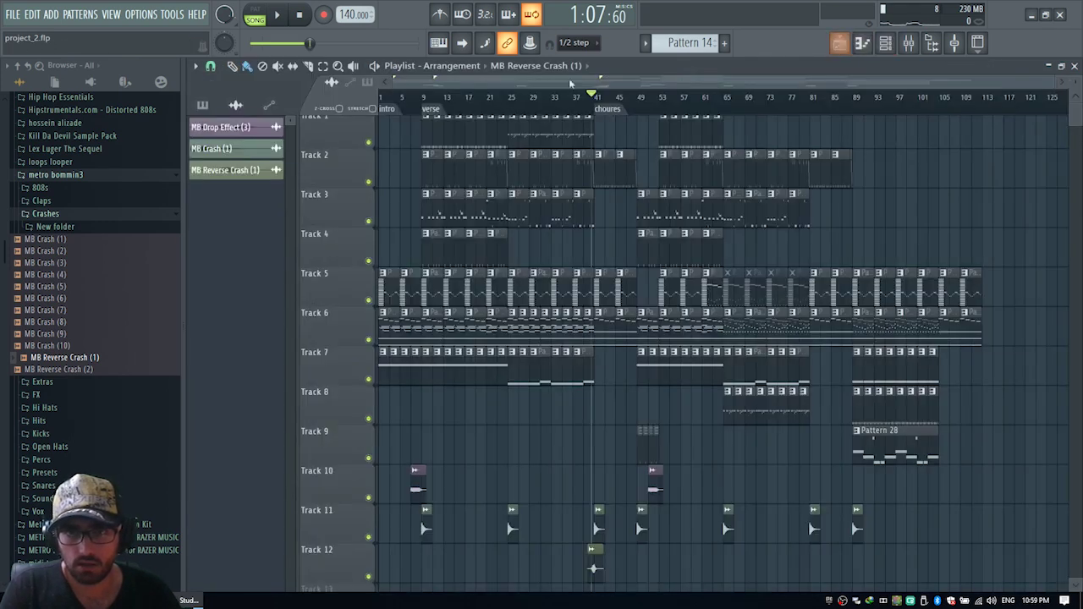
left_click(840, 42)
scroll(524, 239, "up", 1)
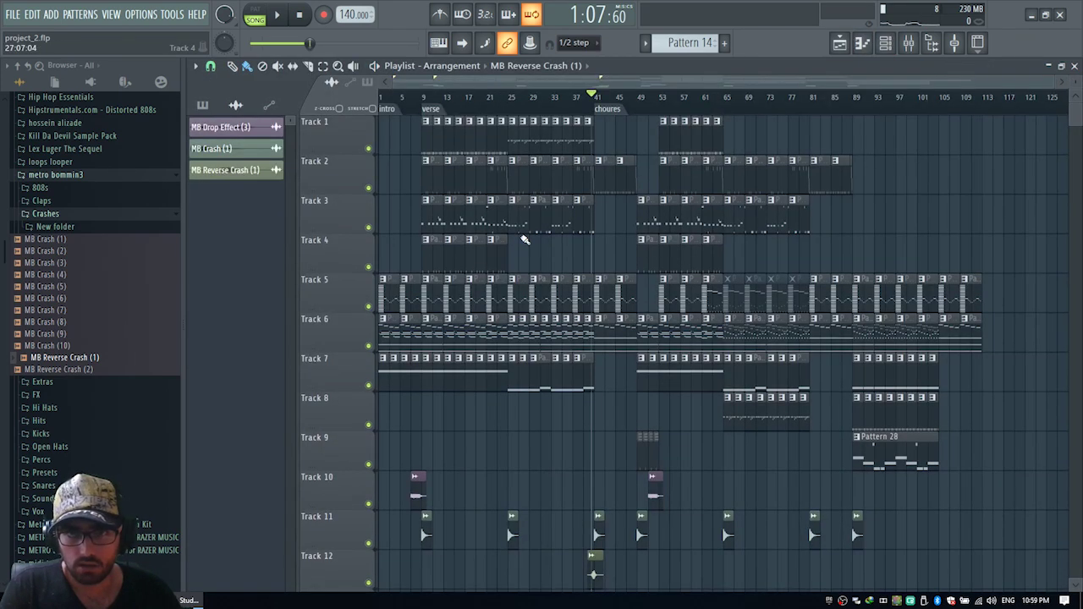
Step: Check the snare, clap, 808 and empty insert tracks in the mixer again, and return to the playlist
left_click(908, 43)
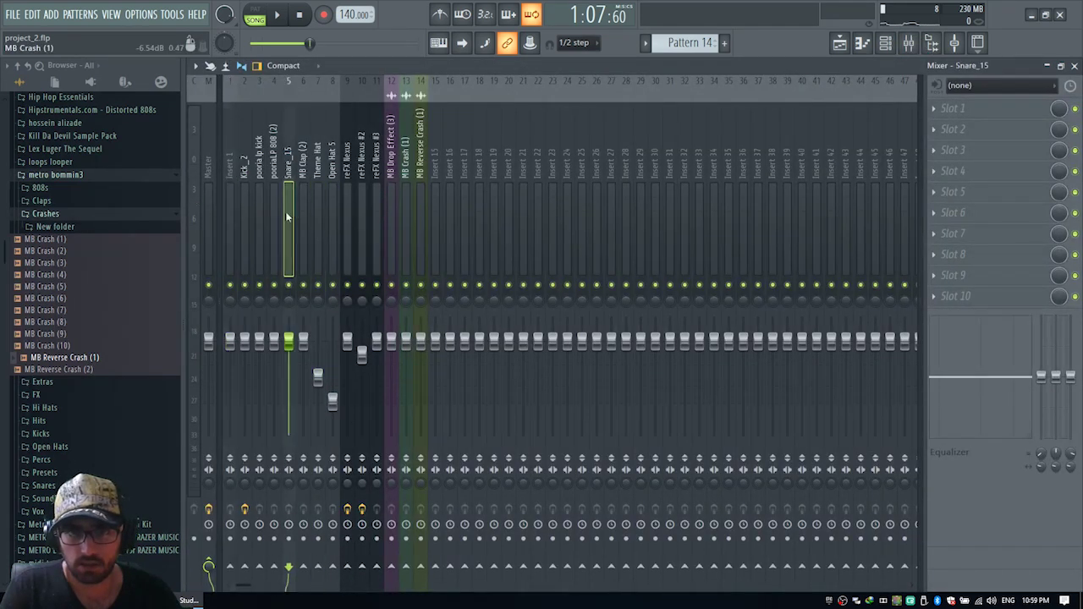
left_click(462, 211)
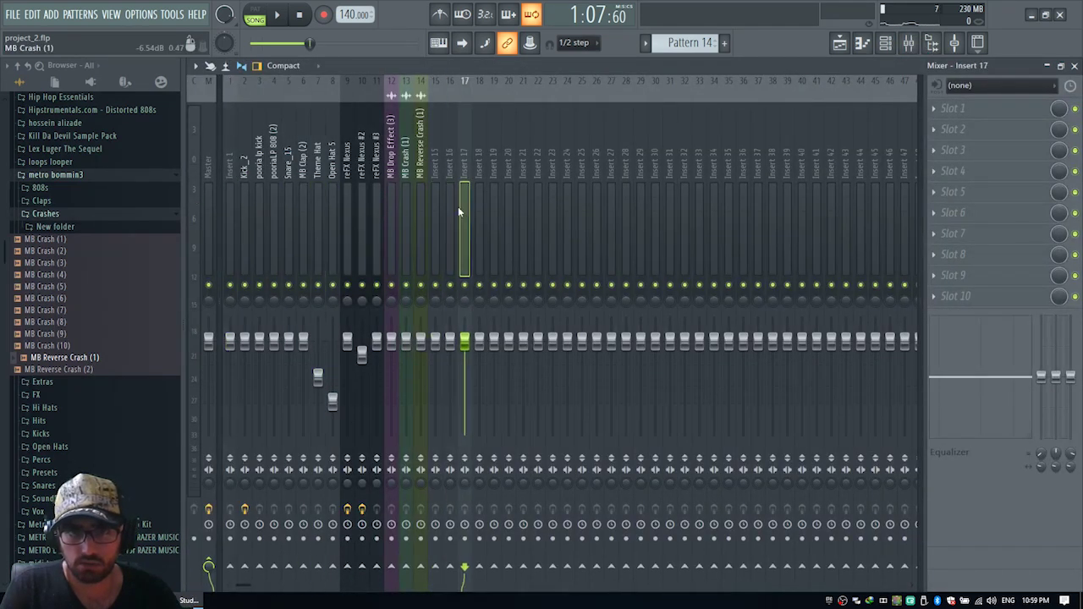
left_click(276, 194)
left_click(402, 204)
left_click(273, 193)
left_click(230, 182)
left_click(304, 185)
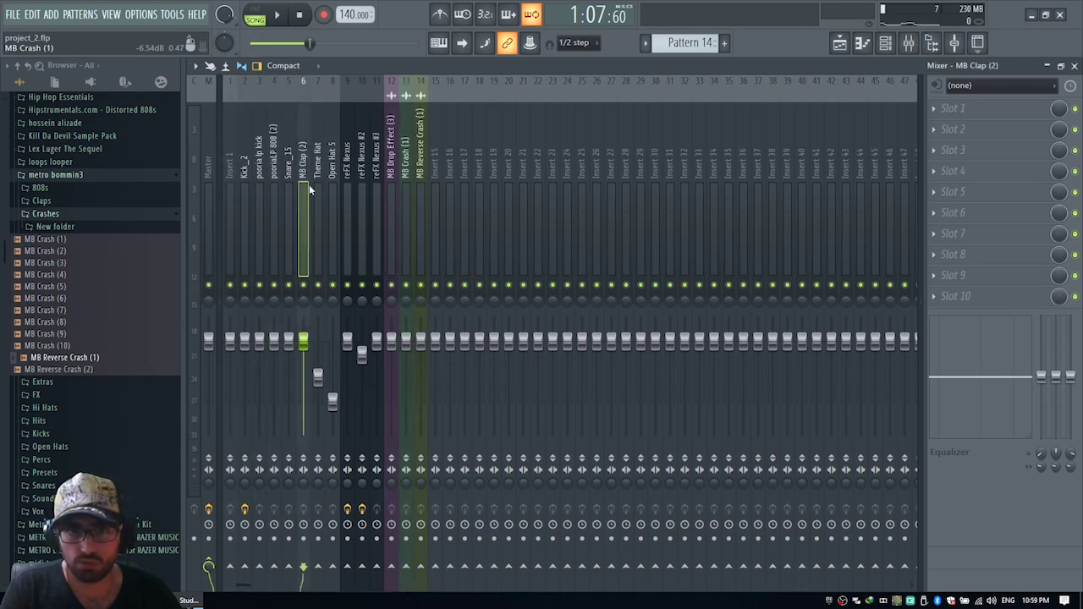
left_click(279, 193)
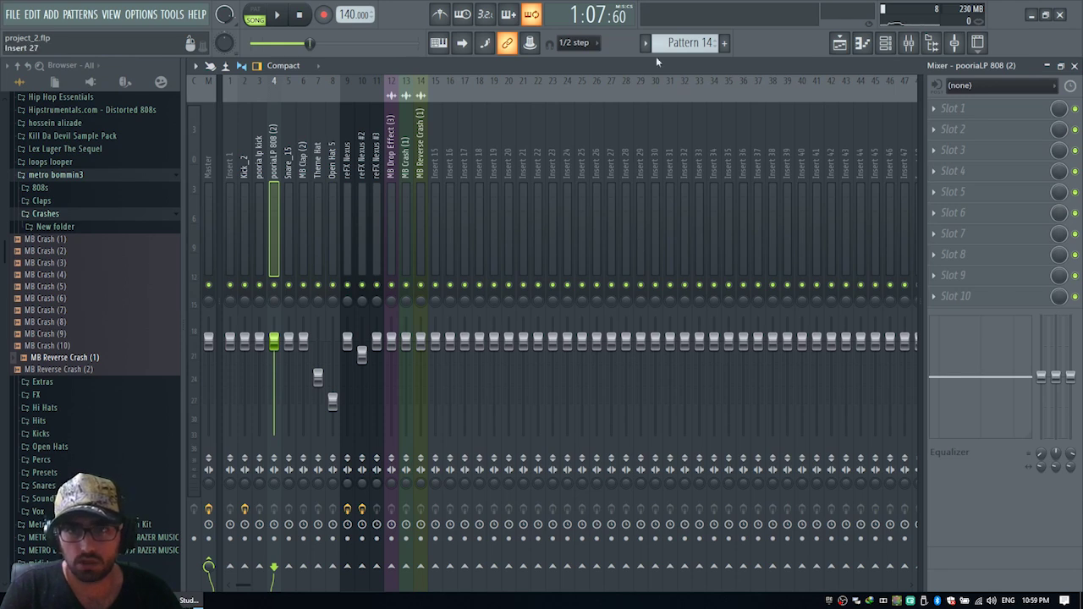
left_click(839, 43)
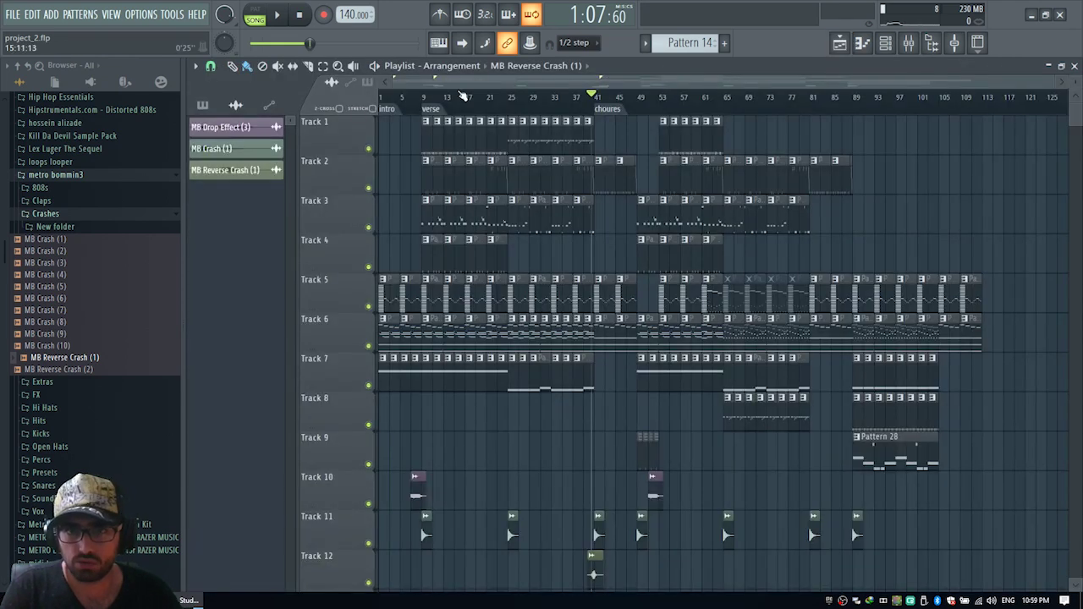
Step: Move the playhead to the start of the verse and compare the playlist arrangement with the mixer tracks
left_click(434, 94)
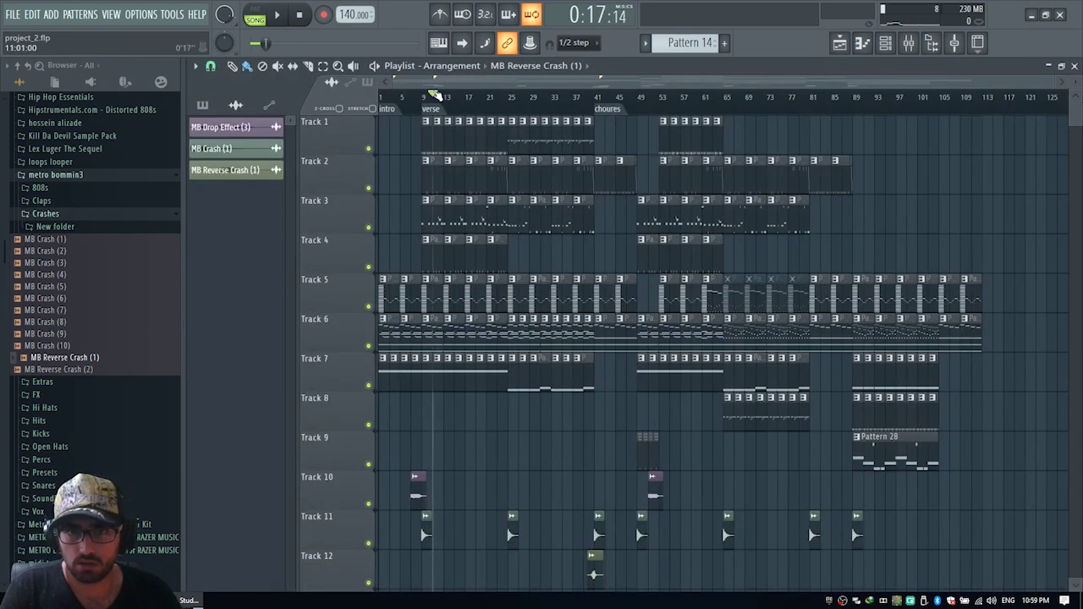
left_click(908, 42)
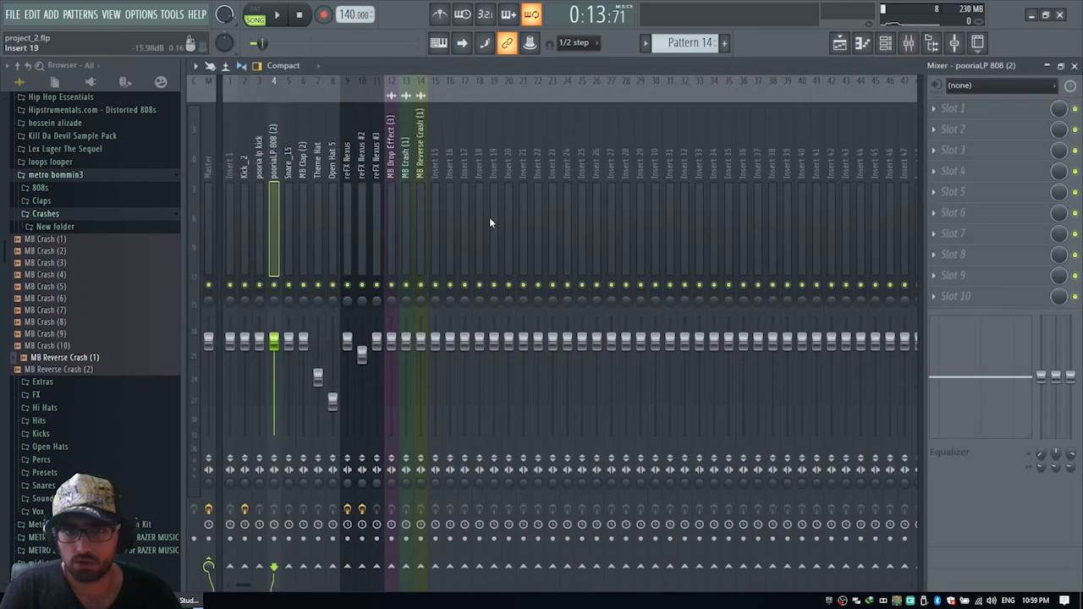
left_click(839, 42)
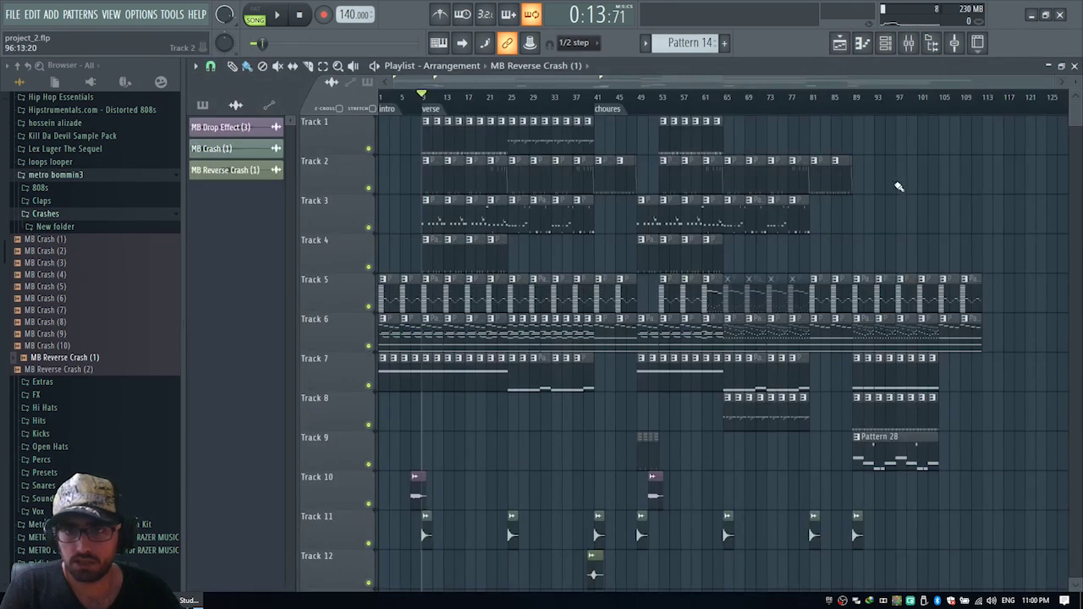
left_click(907, 42)
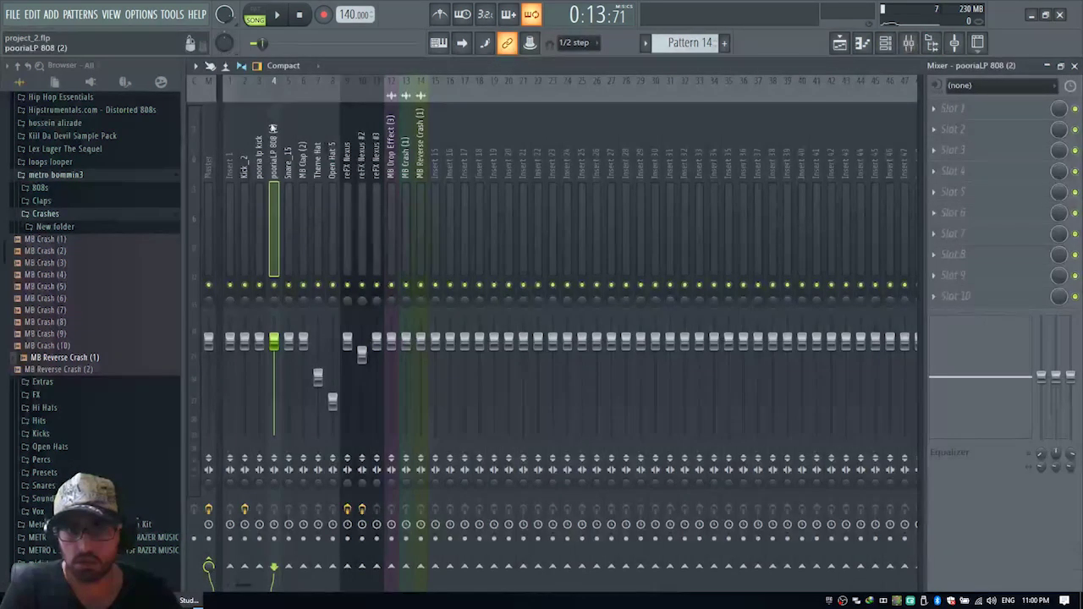
Step: Review the snare, clap, hat, reFX Nexus and Kick_2 mixer tracks and their loaded effects
left_click_drag(329, 188, 288, 189)
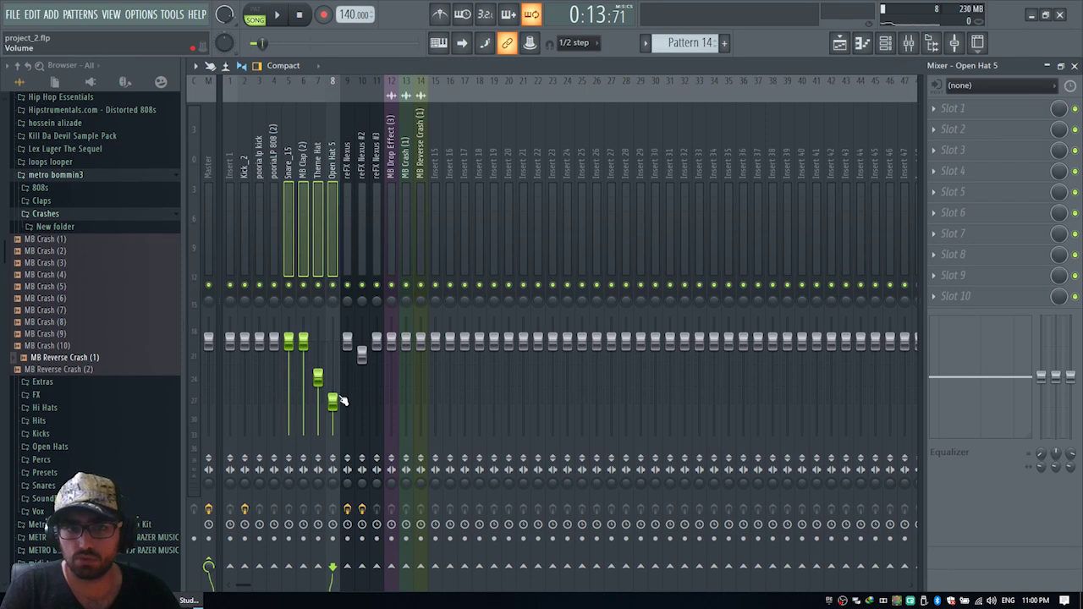
left_click(308, 235)
left_click(347, 207)
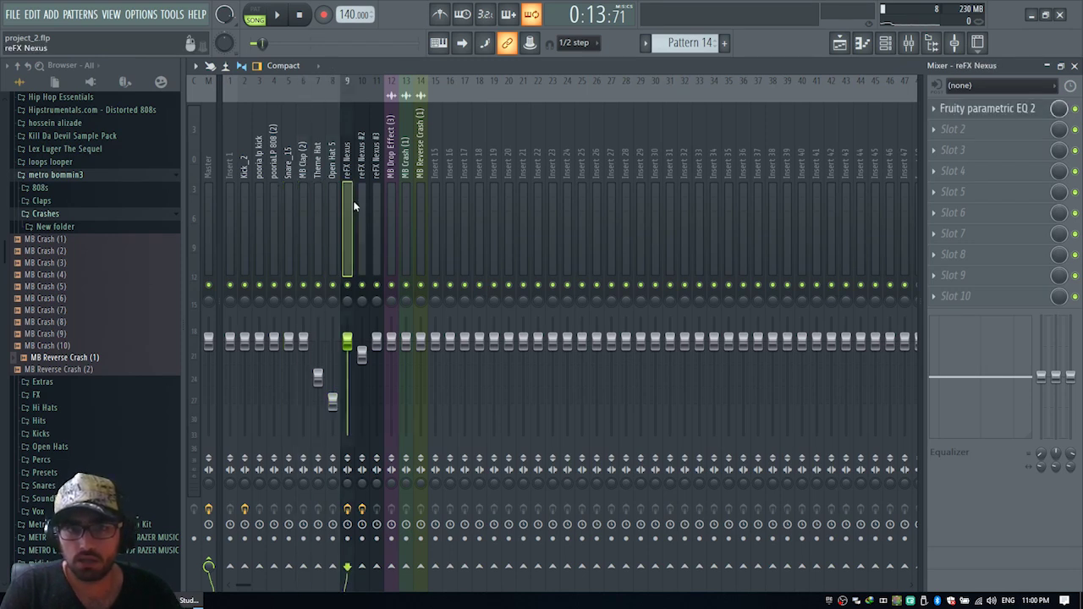
left_click(360, 203)
left_click(346, 194)
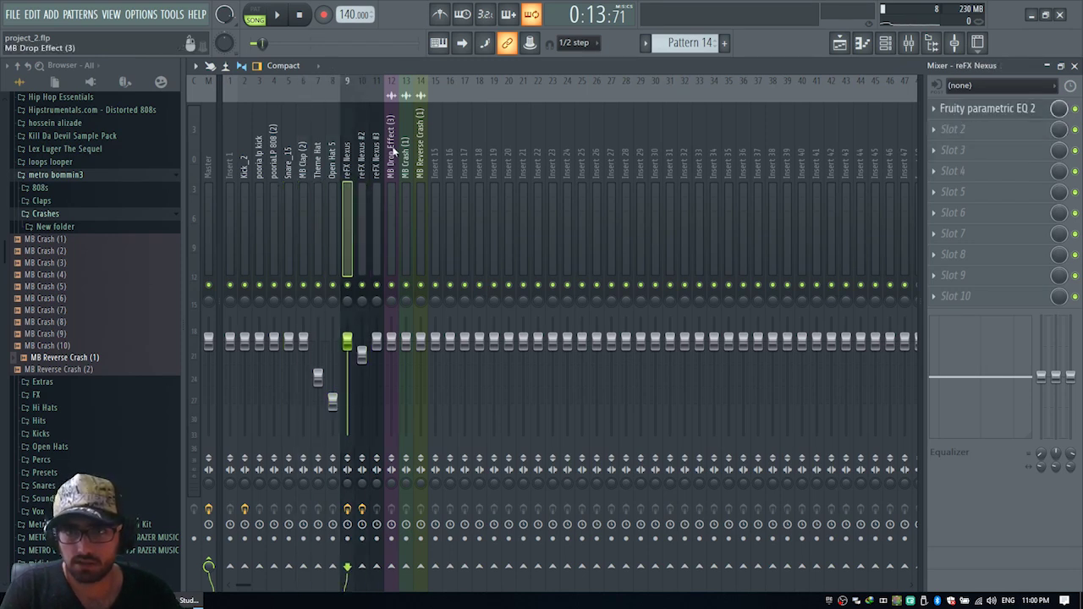
left_click(364, 161)
left_click(350, 117)
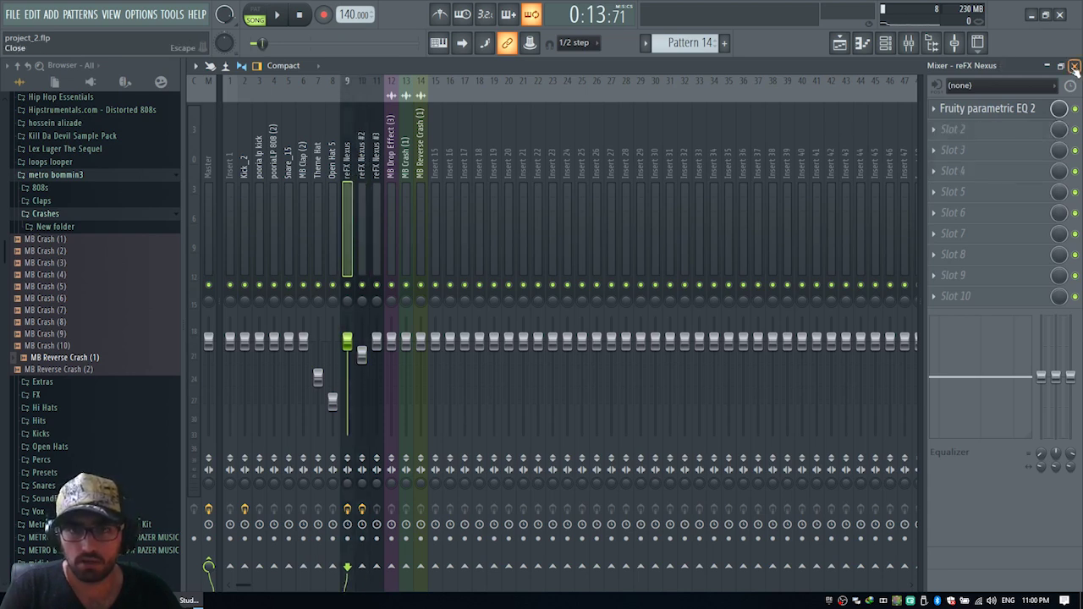
left_click(245, 186)
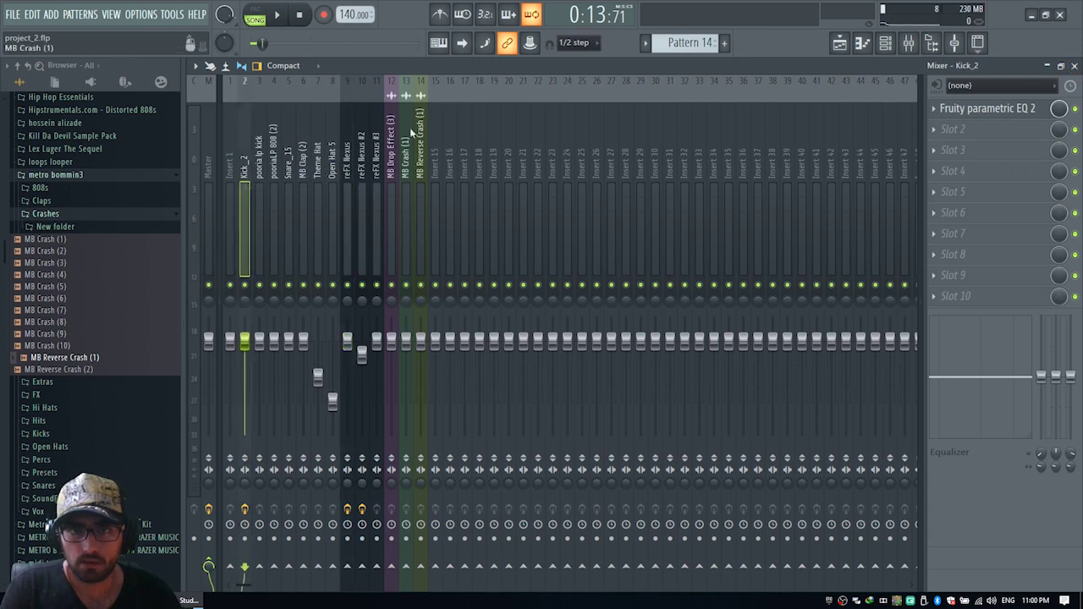
Step: Play the song from the verse start at bar 9 with only the Kick_2, pooria lp kick and pooriaLP 808 (2) tracks active
left_click(840, 42)
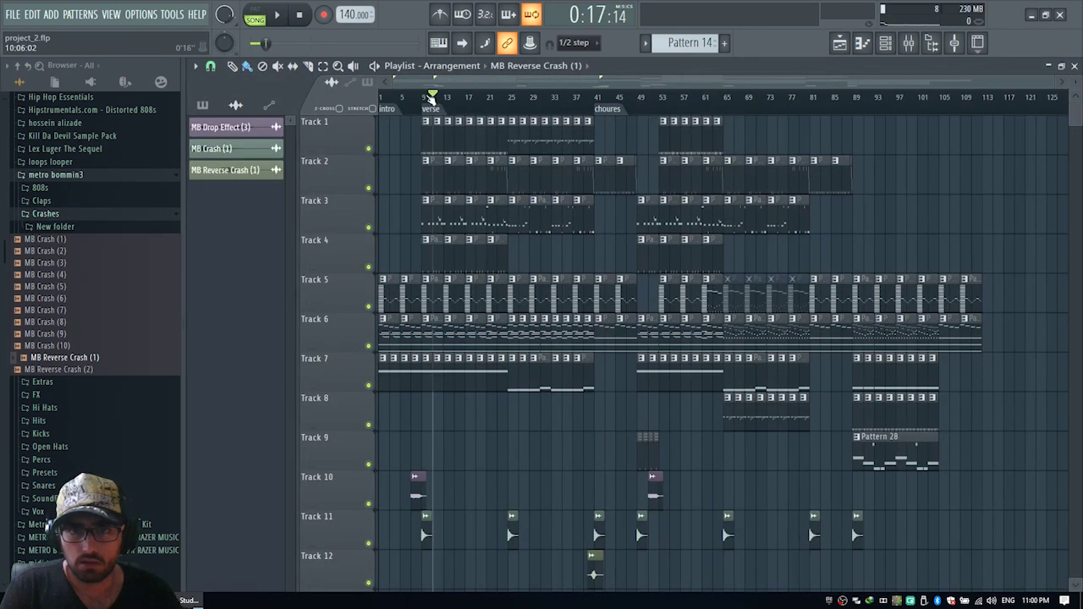
left_click(423, 96)
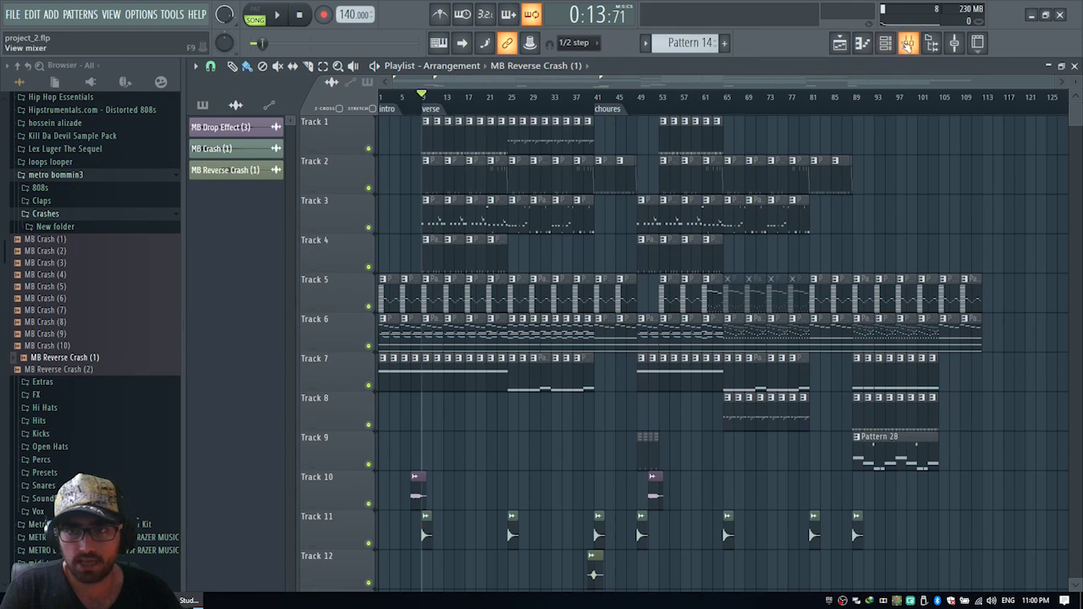
left_click(908, 43)
key("space")
right_click(247, 285)
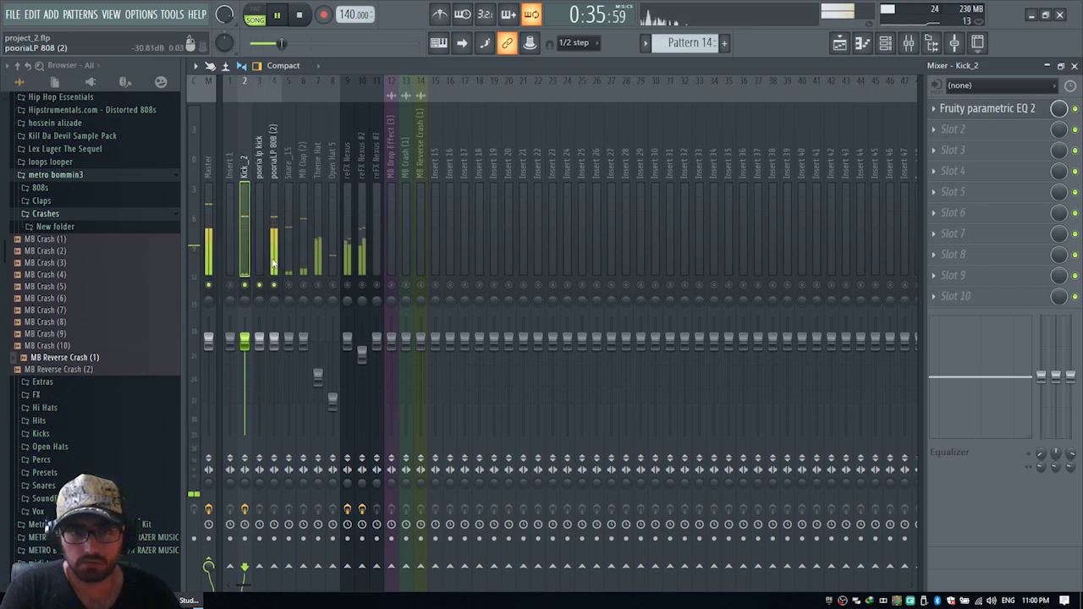
Step: Check the Master, pooria lp kick and pooriaLP 808 (2) levels during playback from the verse, and stop playback
left_click(211, 200)
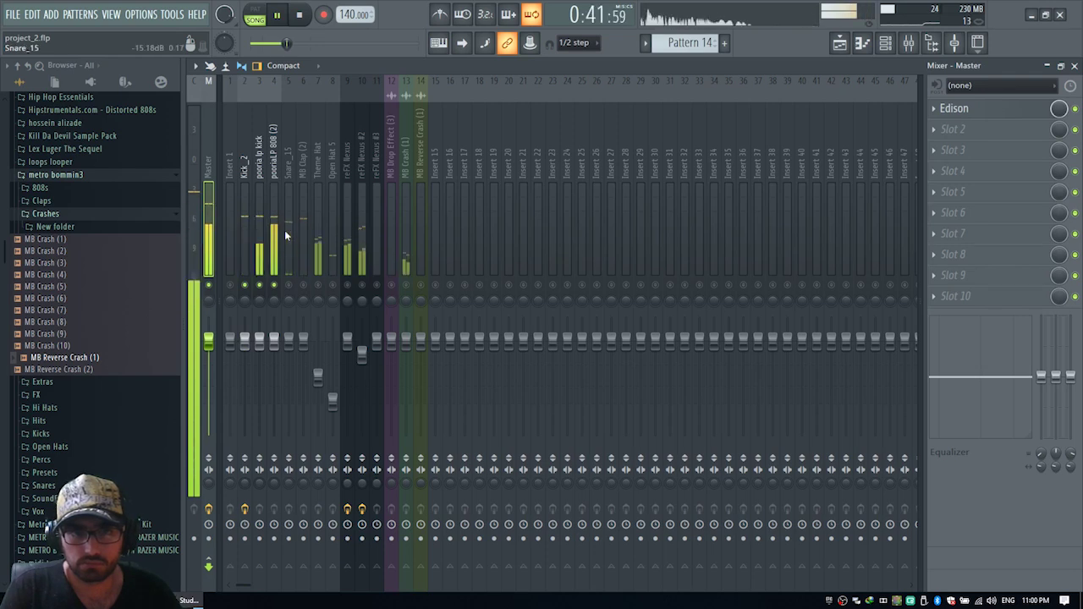
left_click(260, 257)
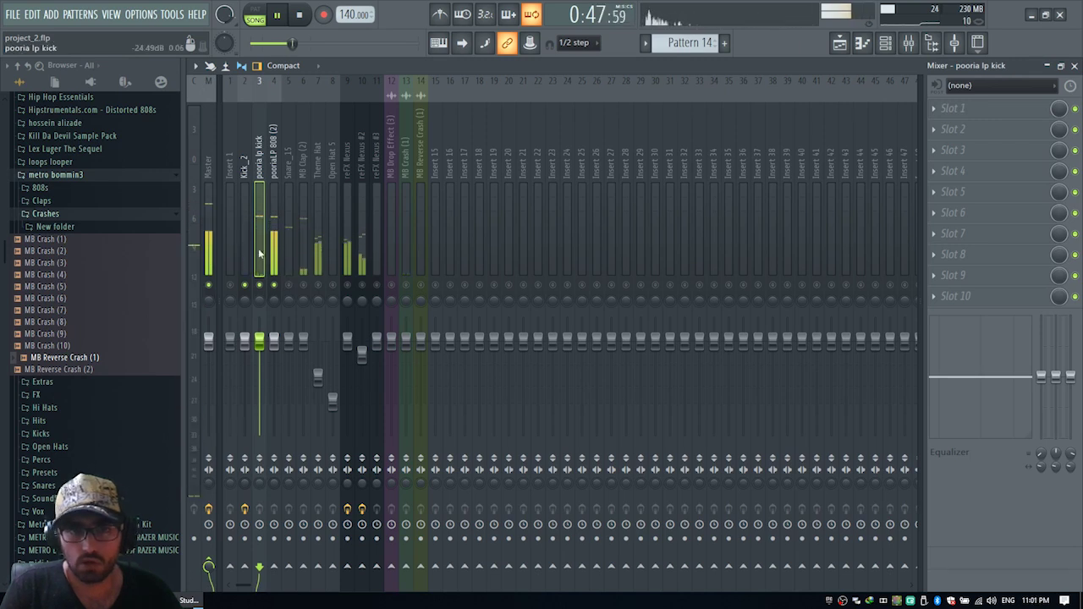
key("space")
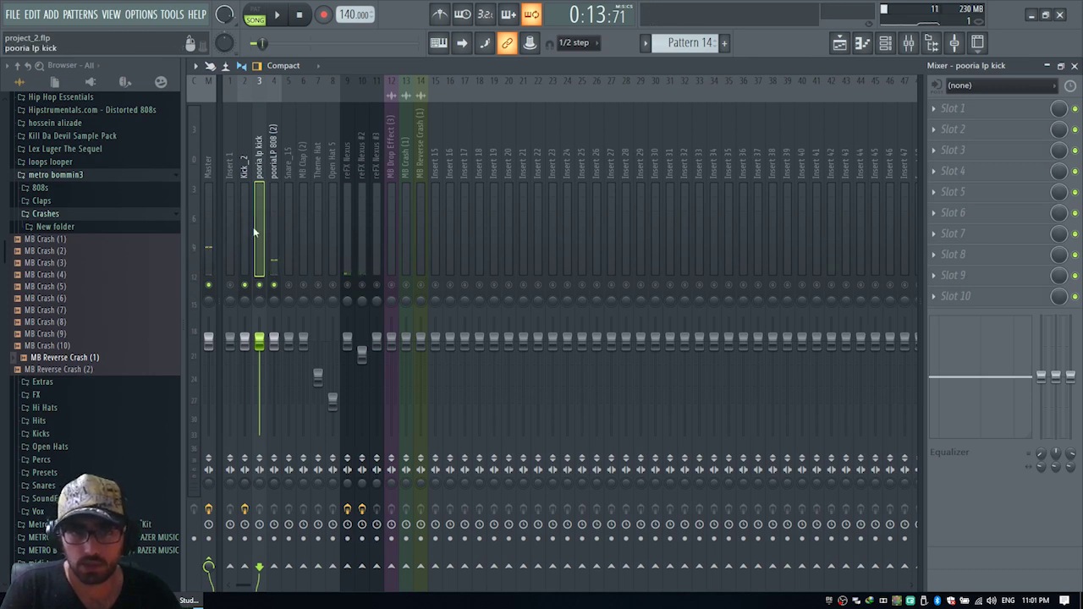
key("space")
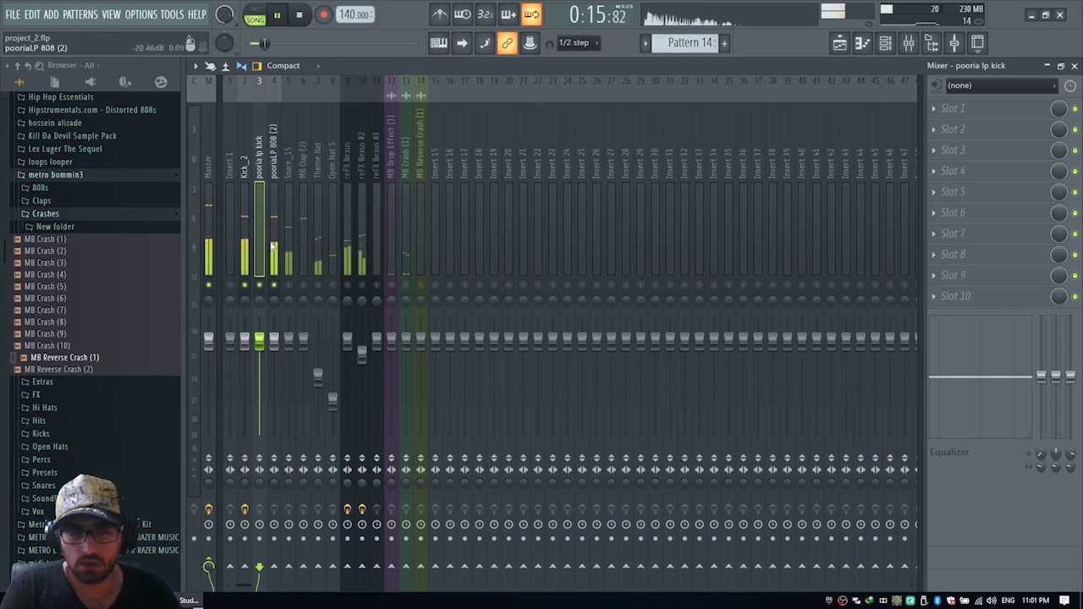
left_click(273, 244)
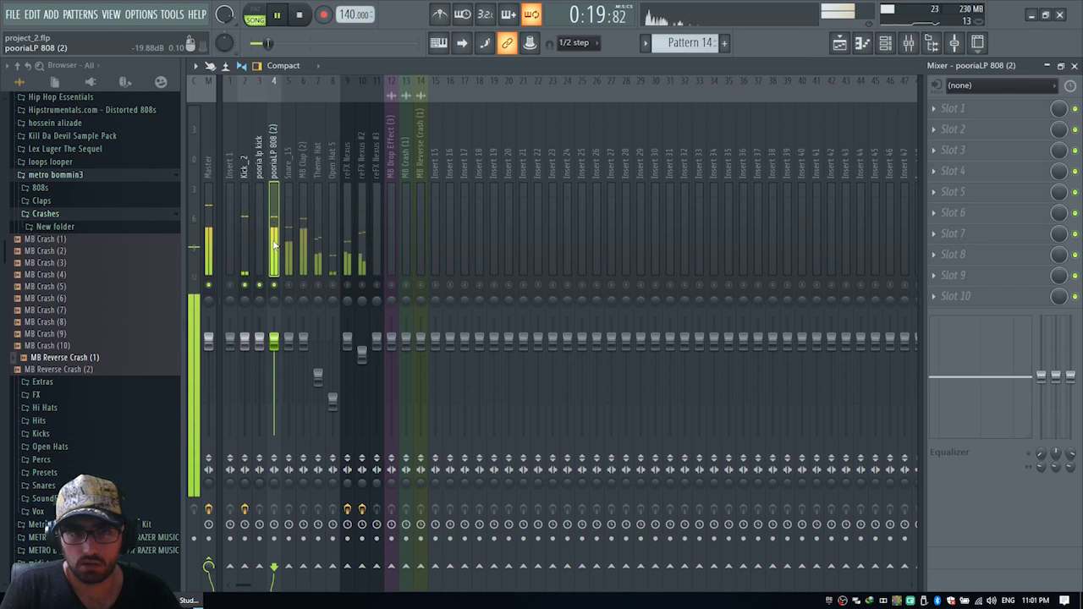
key("space")
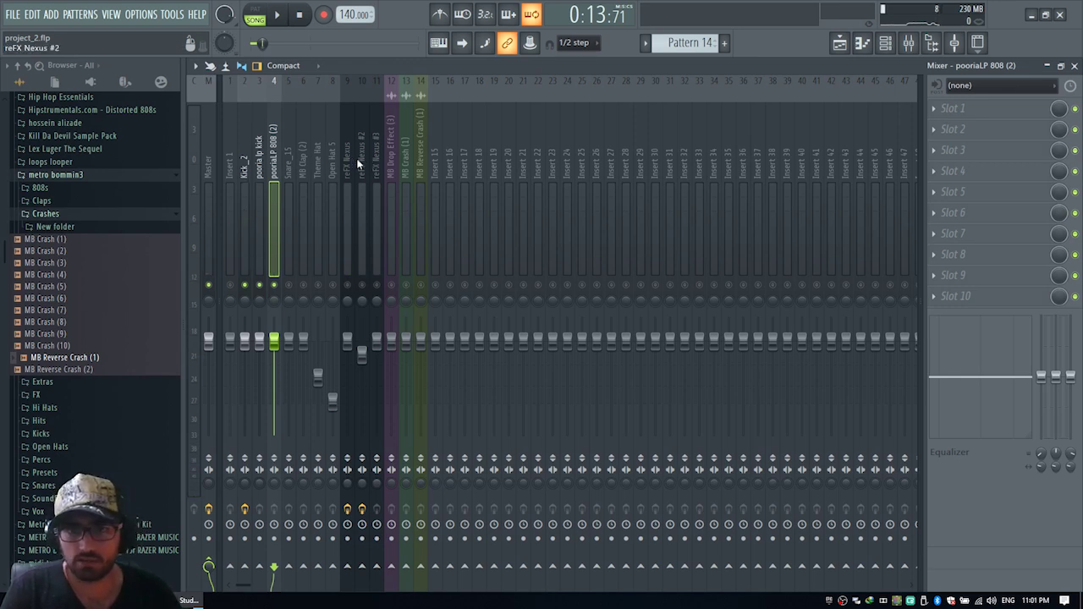
Step: Reactivate all mixer tracks and play the verse, briefly soloing MB Clap (2) to judge its sound
right_click(304, 285)
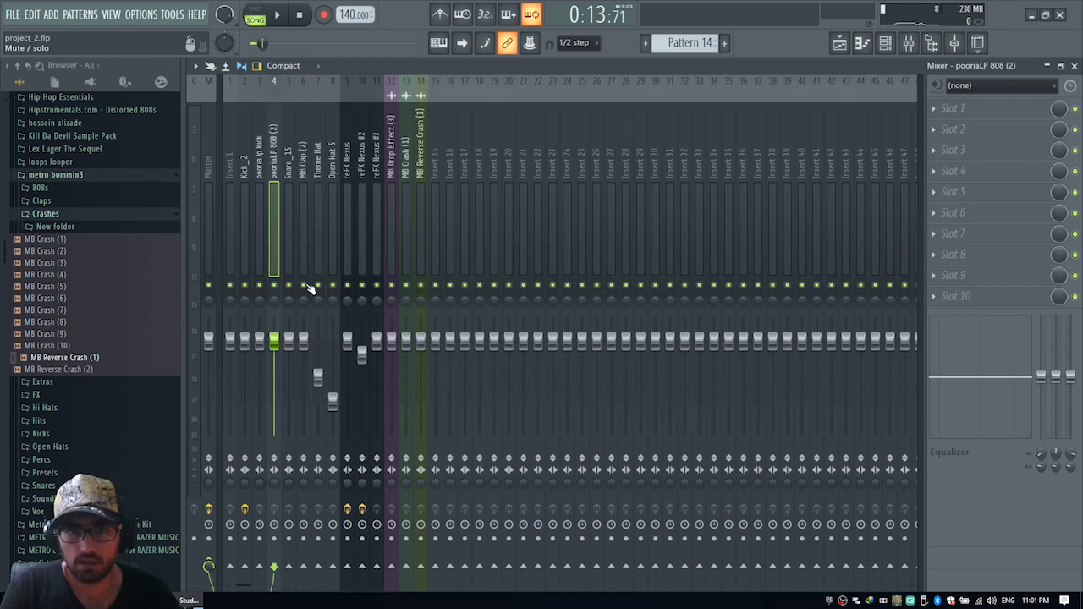
key("space")
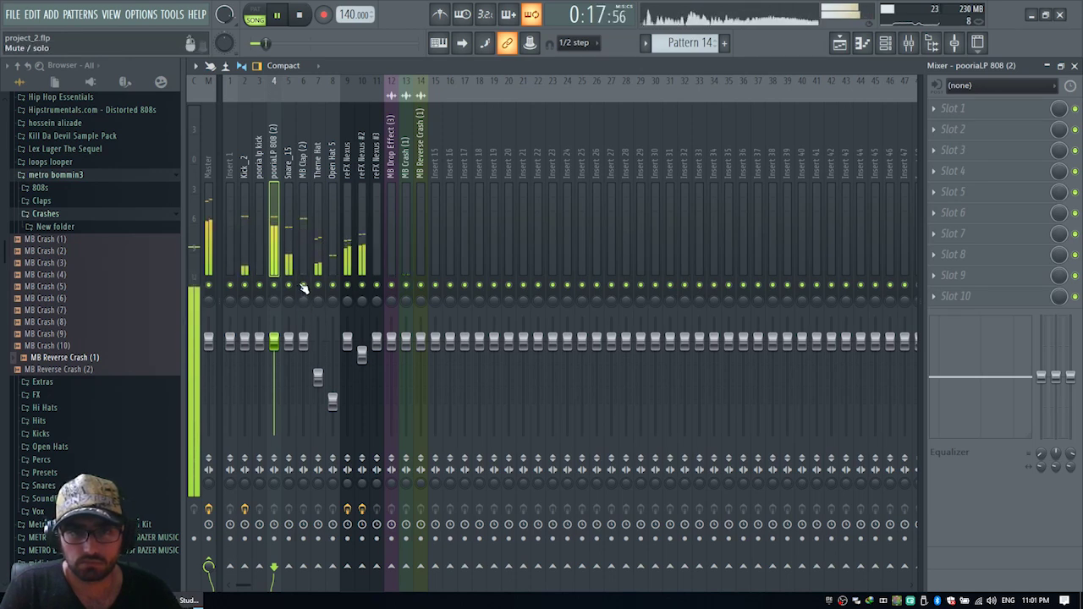
right_click(303, 285)
right_click(303, 285)
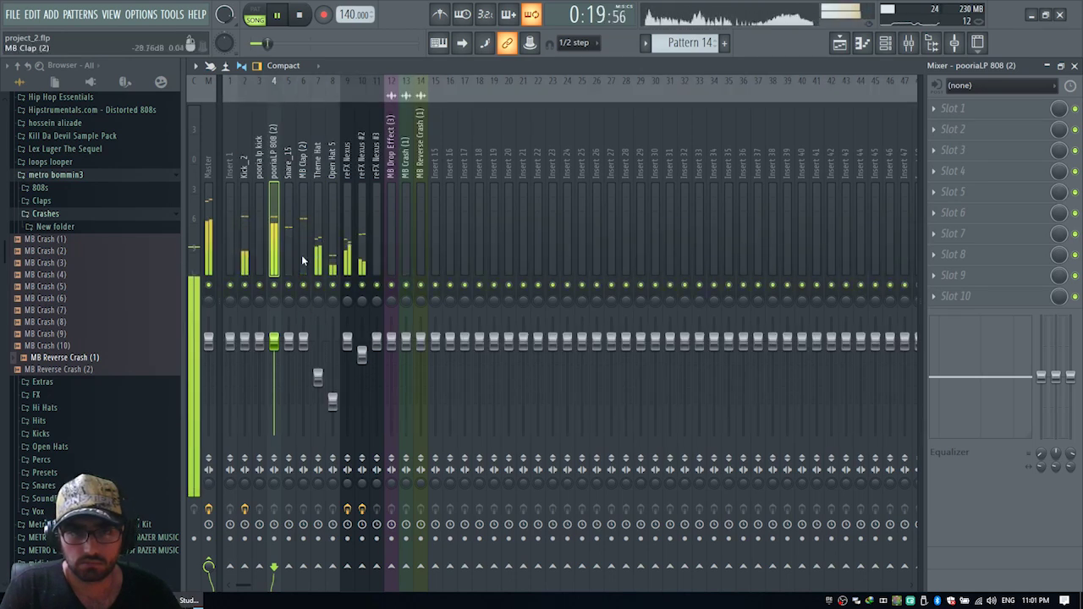
Step: Add Fruity parametric EQ 2 to MB Clap (2), slightly boosting band 3 in the mids and band 6 in the treble
left_click(301, 255)
left_click(958, 107)
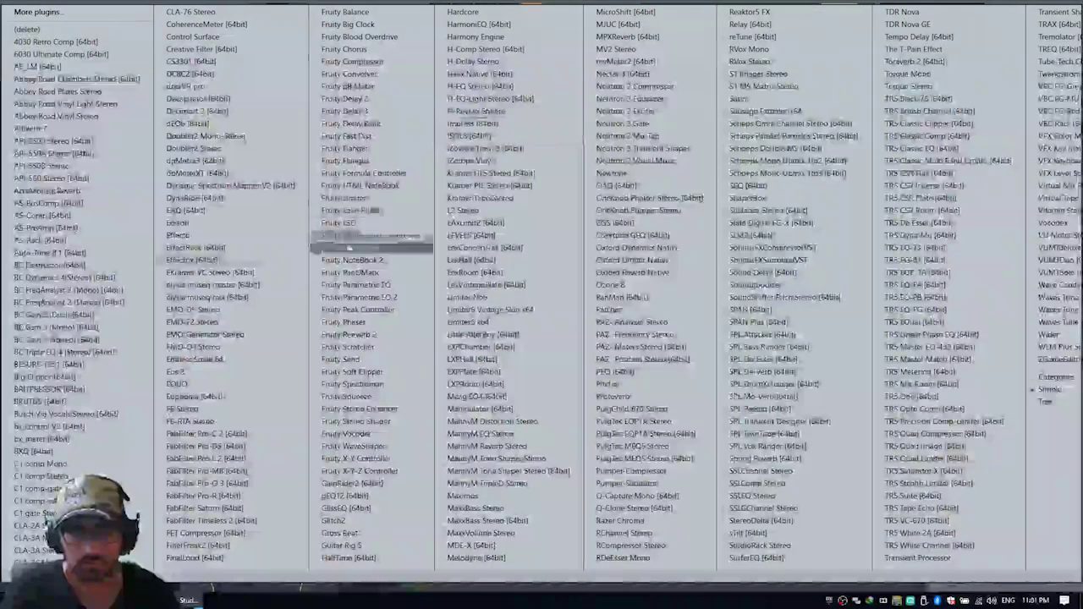
left_click(402, 297)
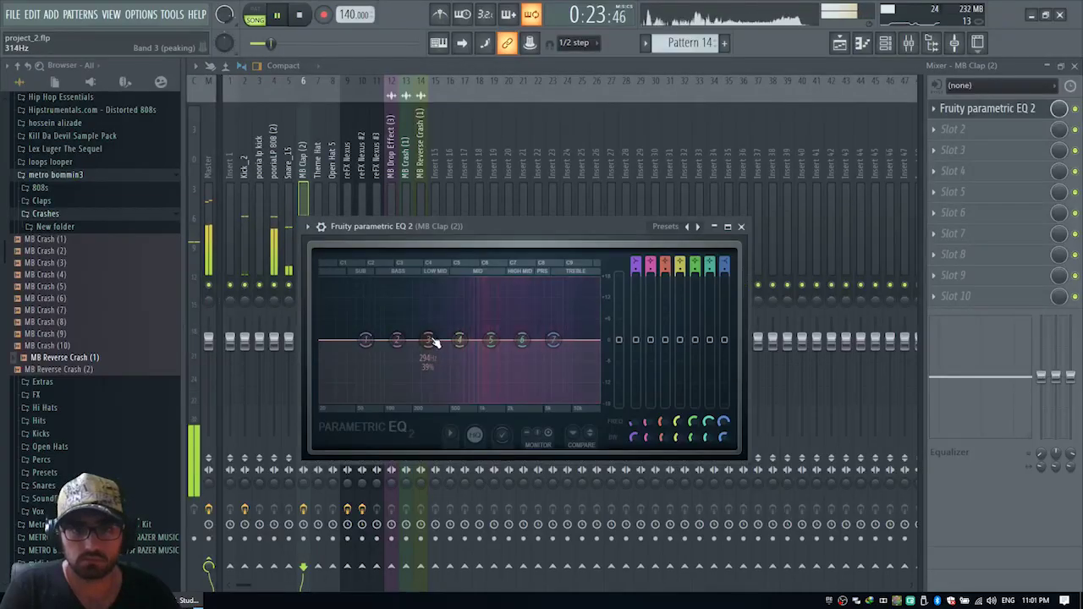
left_click_drag(433, 340, 458, 336)
left_click_drag(539, 347, 562, 339)
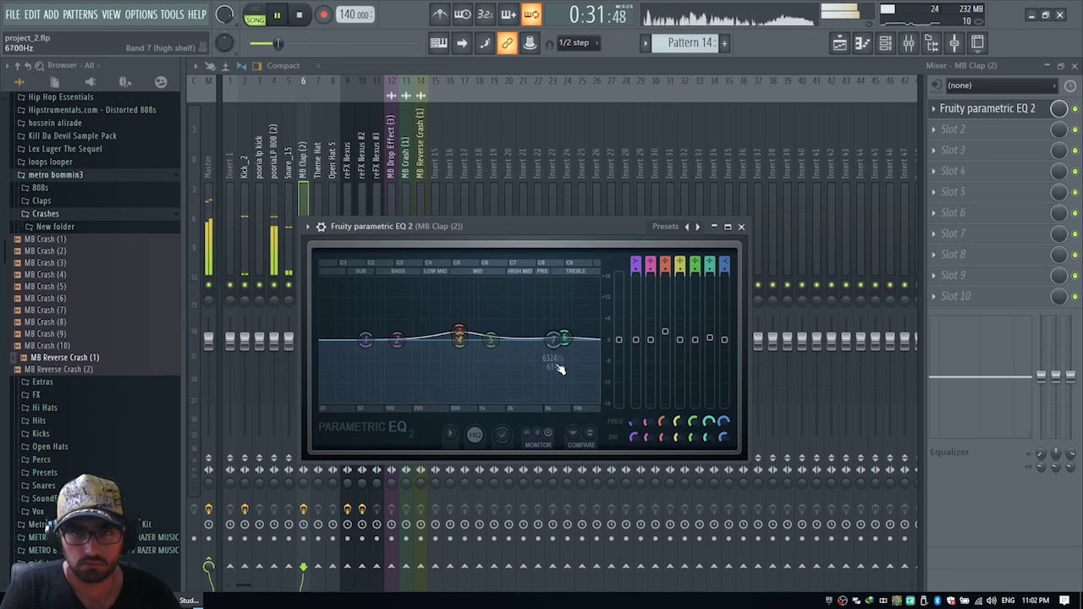
left_click(741, 227)
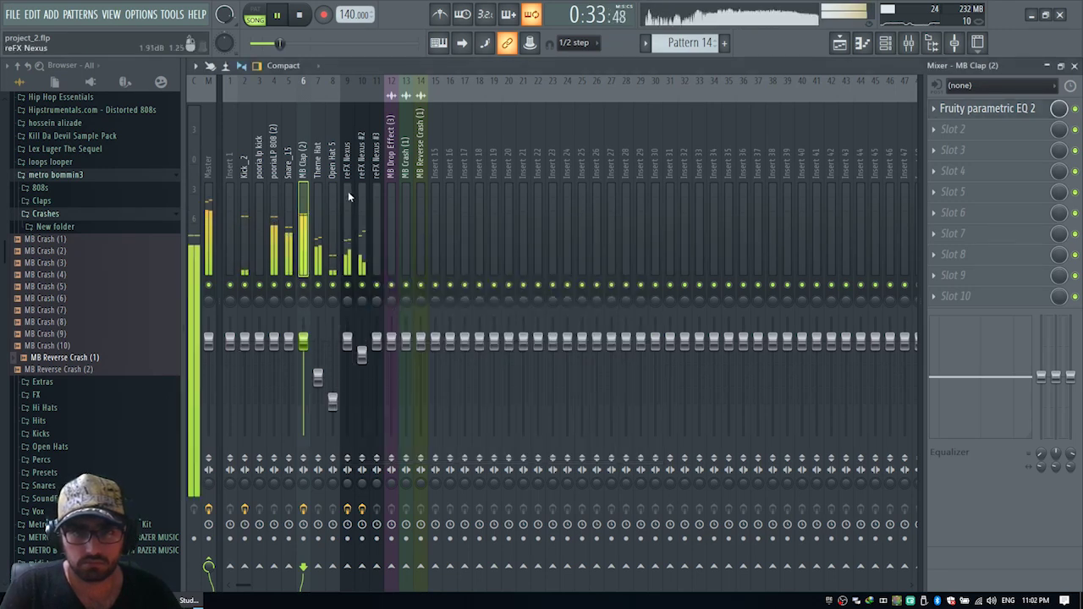
Step: Lower the Theme Hat and reFX Nexus volumes slightly and set the reFX Nexus #2 volume to 89% (-2.5 dB)
left_click(288, 247)
left_click(318, 377)
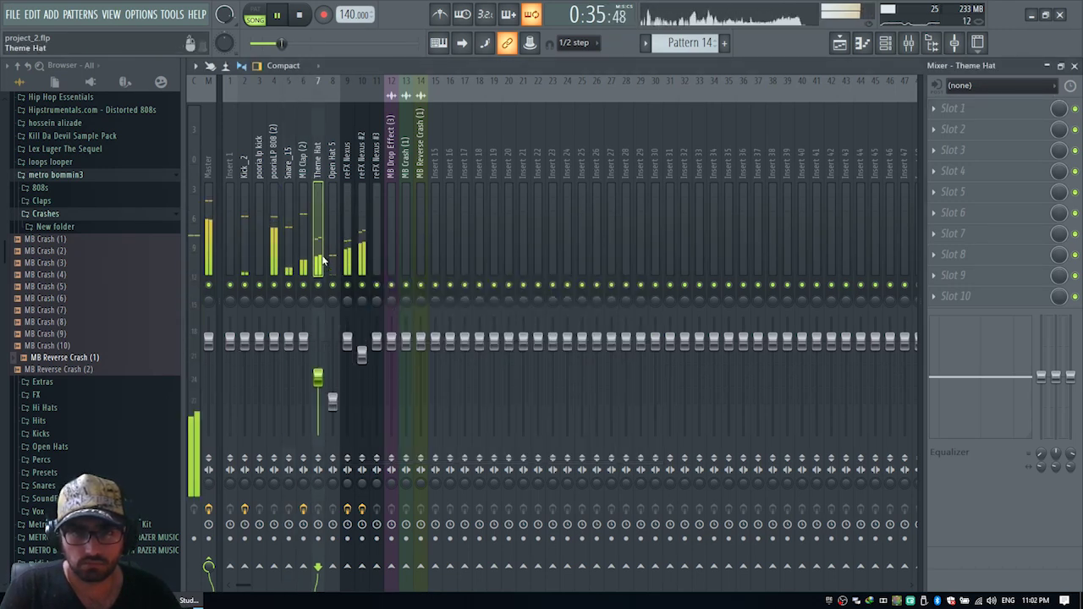
scroll(324, 385, "down", 3)
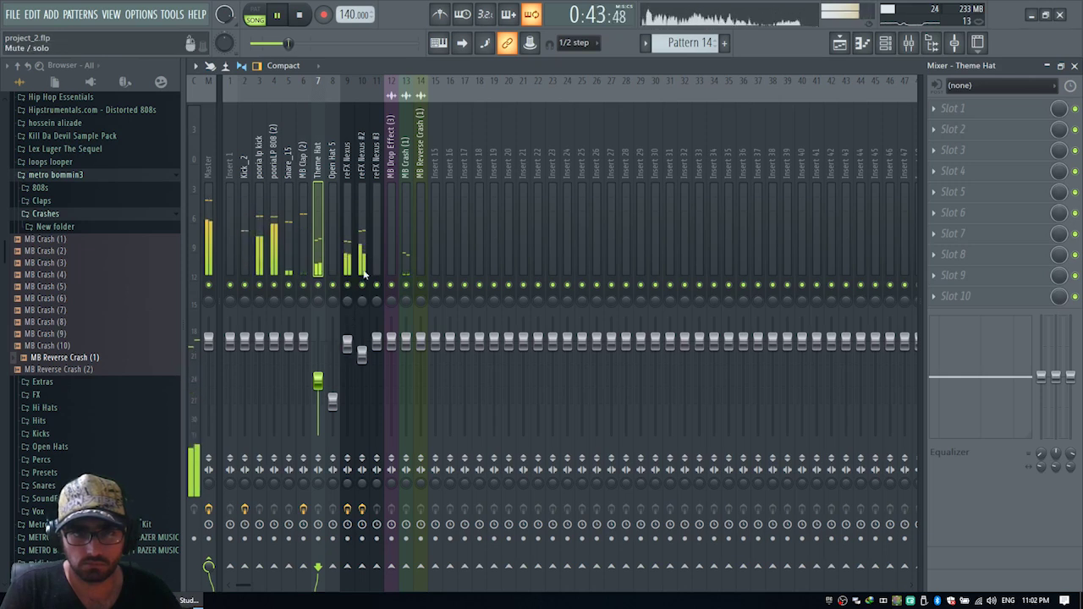
left_click(358, 225)
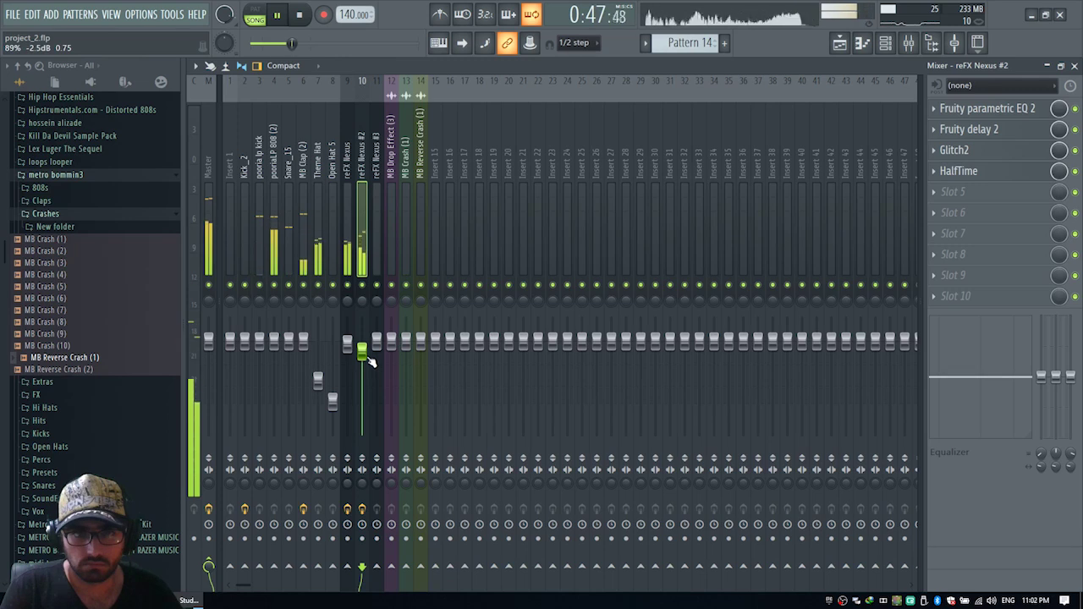
Step: Check the kick, 808 and snare levels, and pan Theme Hat 36% right and Open Hat 5 to the left
left_click(259, 226)
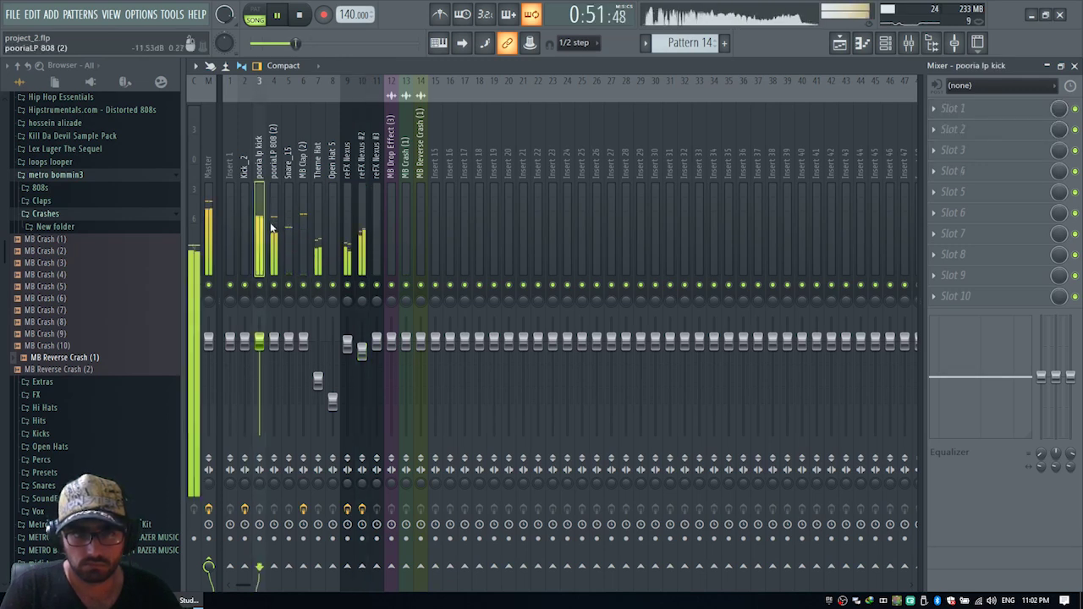
left_click(273, 250)
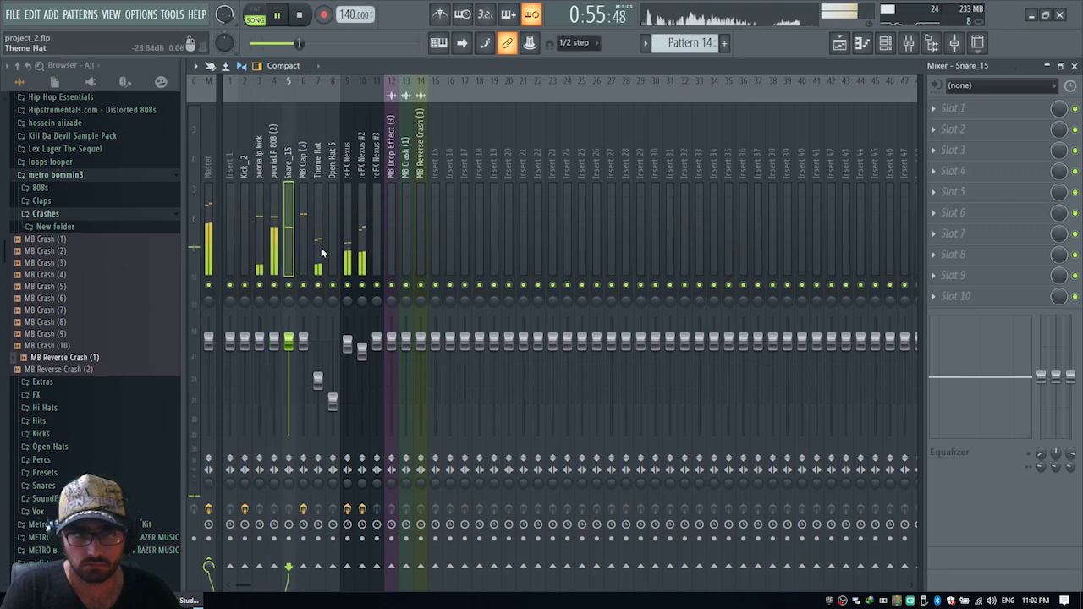
left_click(317, 301)
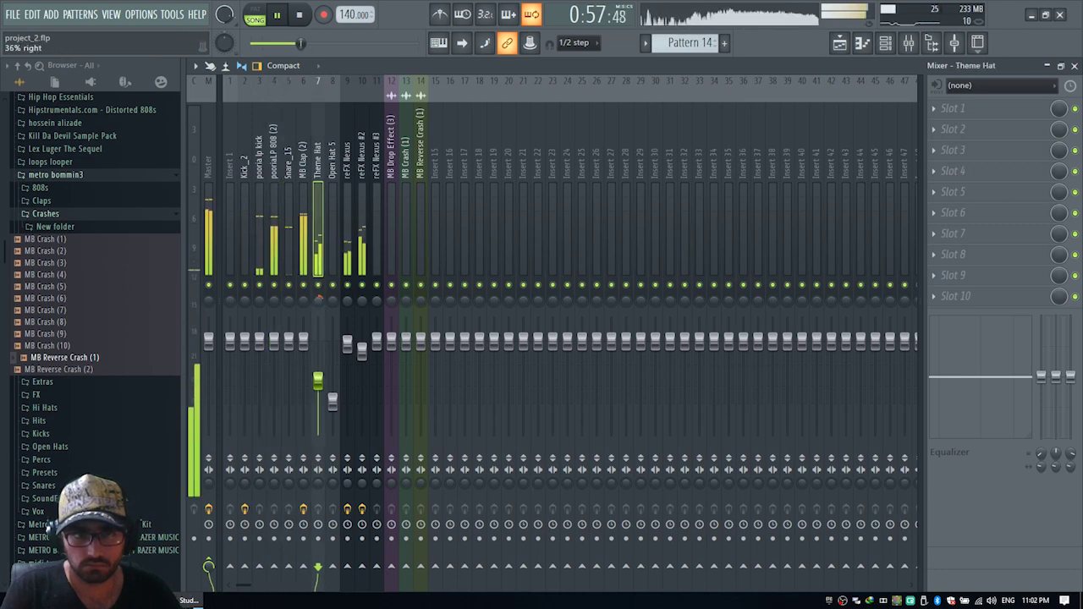
scroll(318, 300, "up", 6)
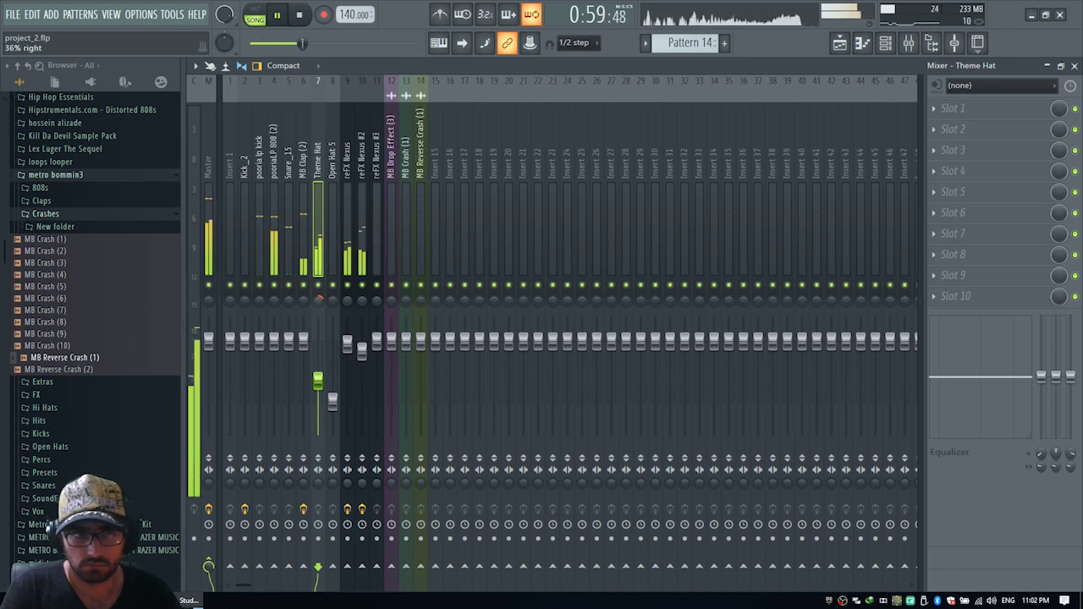
left_click(332, 300)
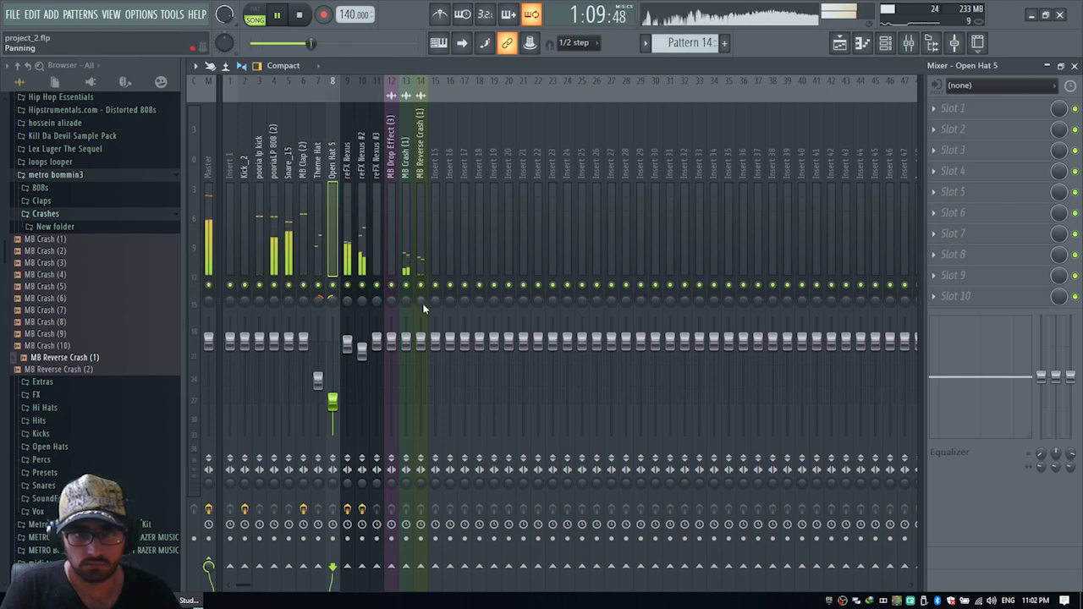
Step: Pan MB Reverse Crash (1) 16% right and MB Crash (1) slightly to the left
left_click_drag(419, 301, 419, 292)
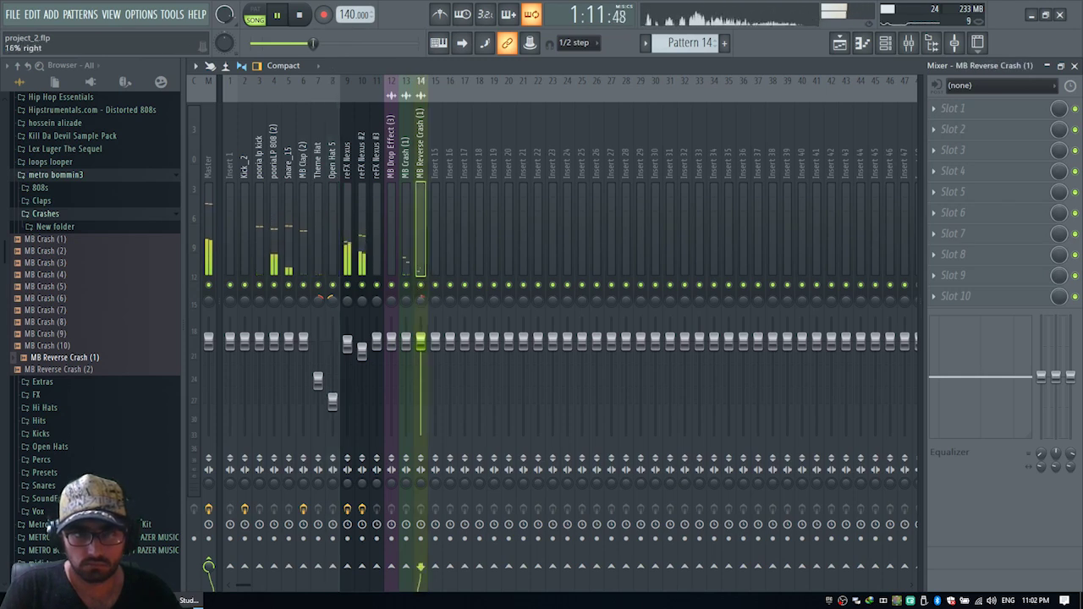
left_click(403, 301)
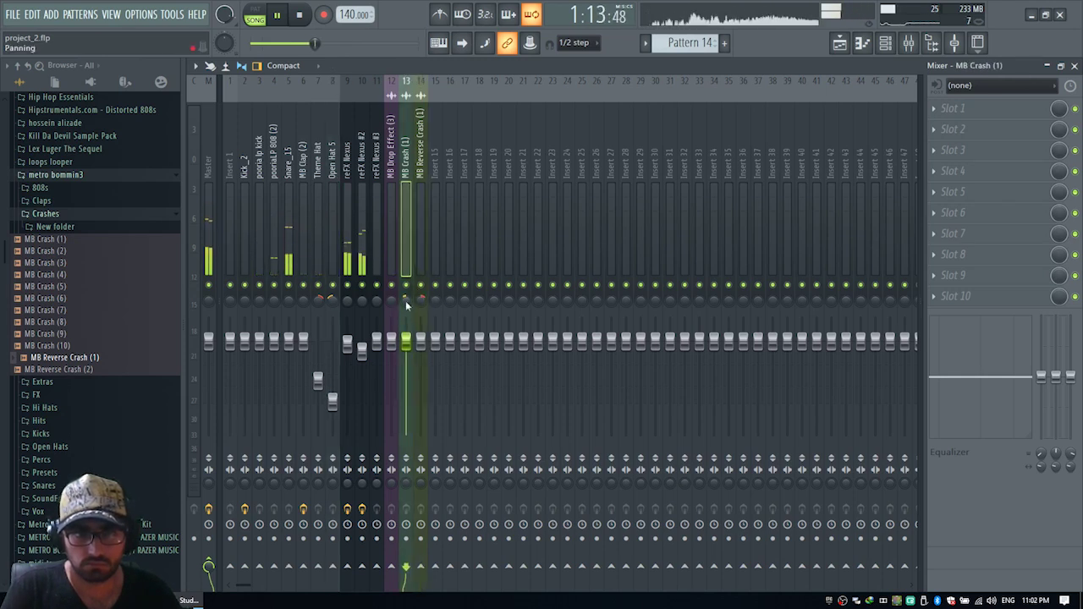
Step: Select the MB Reverse Crash (1) track, stop playback at the verse marker in the playlist and return to the mixer
left_click(423, 306)
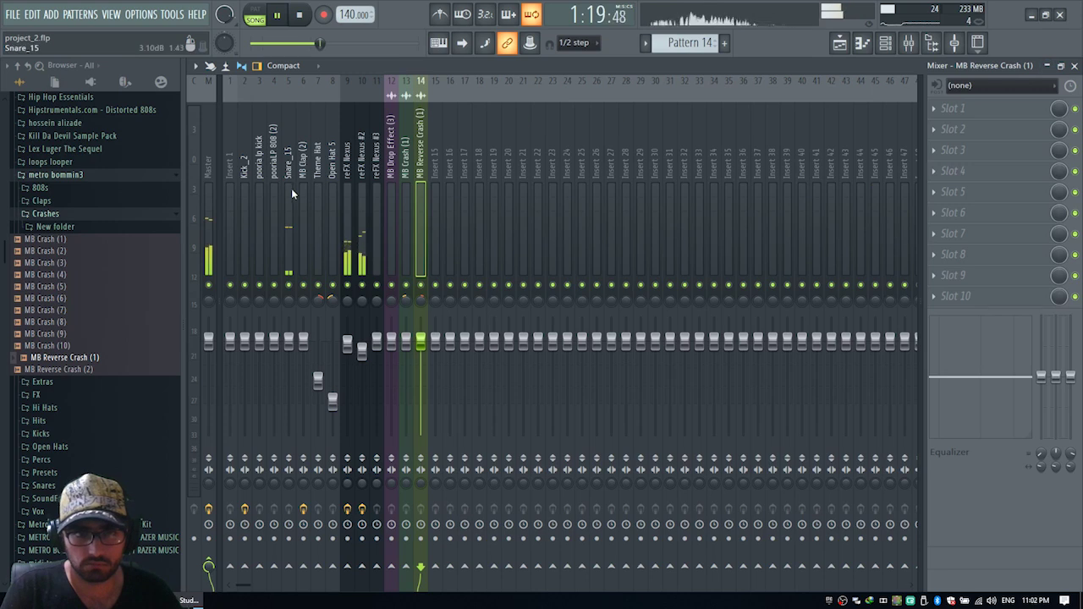
left_click(1075, 66)
key("space")
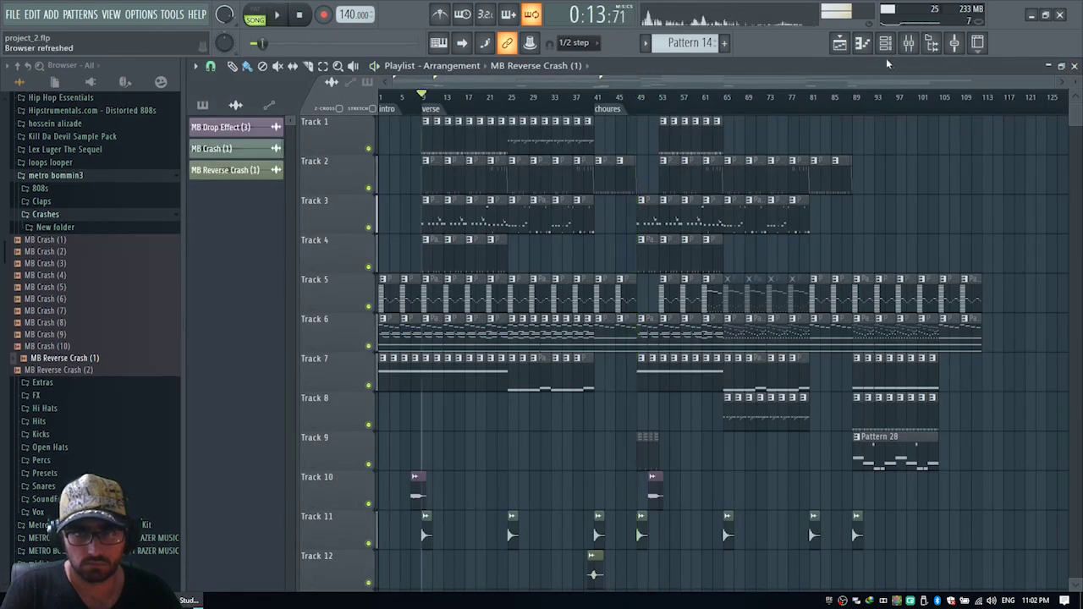
left_click(907, 44)
left_click(259, 196)
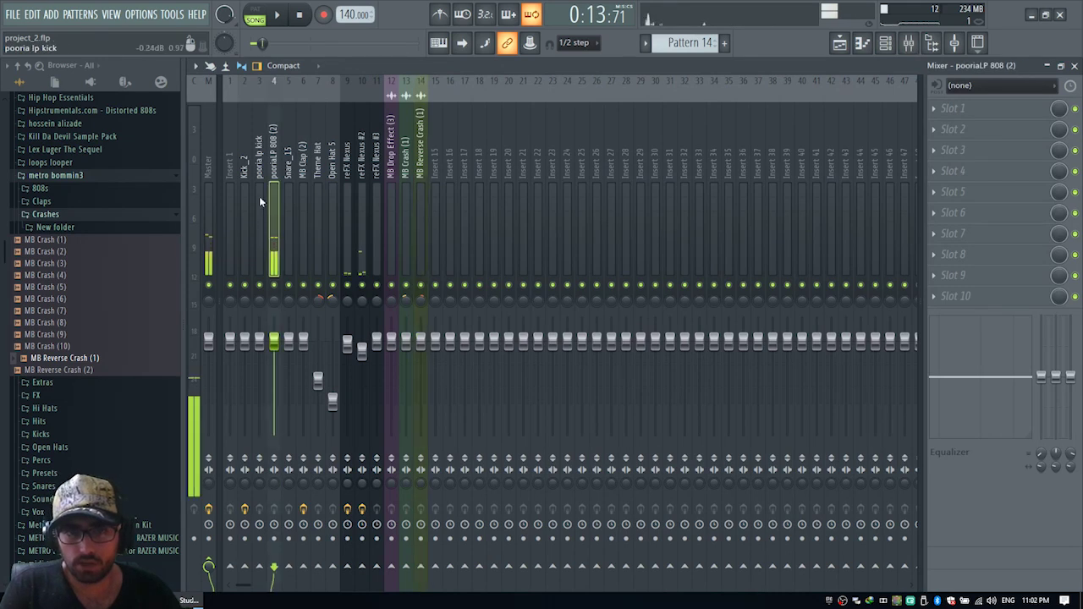
Step: Add Fruity Blood Overdrive to the 808 track with PreAmp at about 0.39 and PostGain at about -0.38
left_click(277, 189)
left_click(1001, 113)
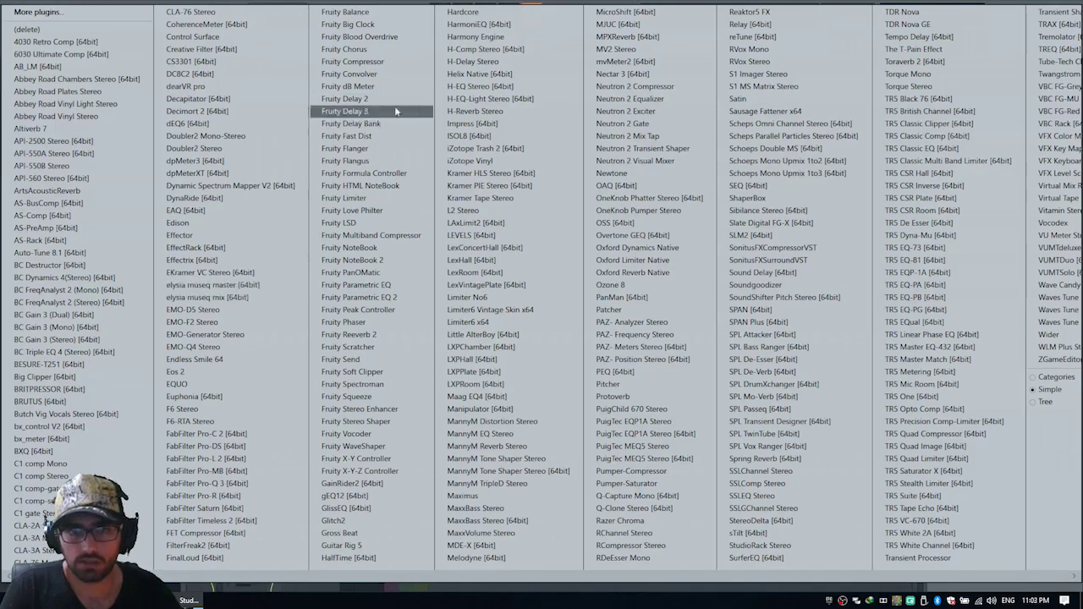
left_click(387, 38)
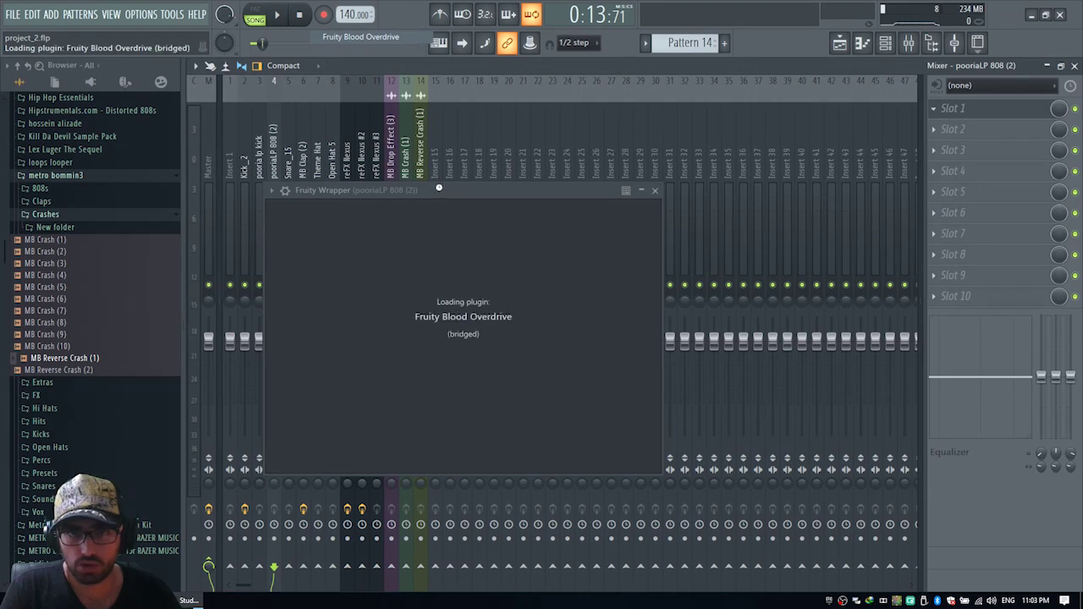
left_click_drag(525, 222, 522, 219)
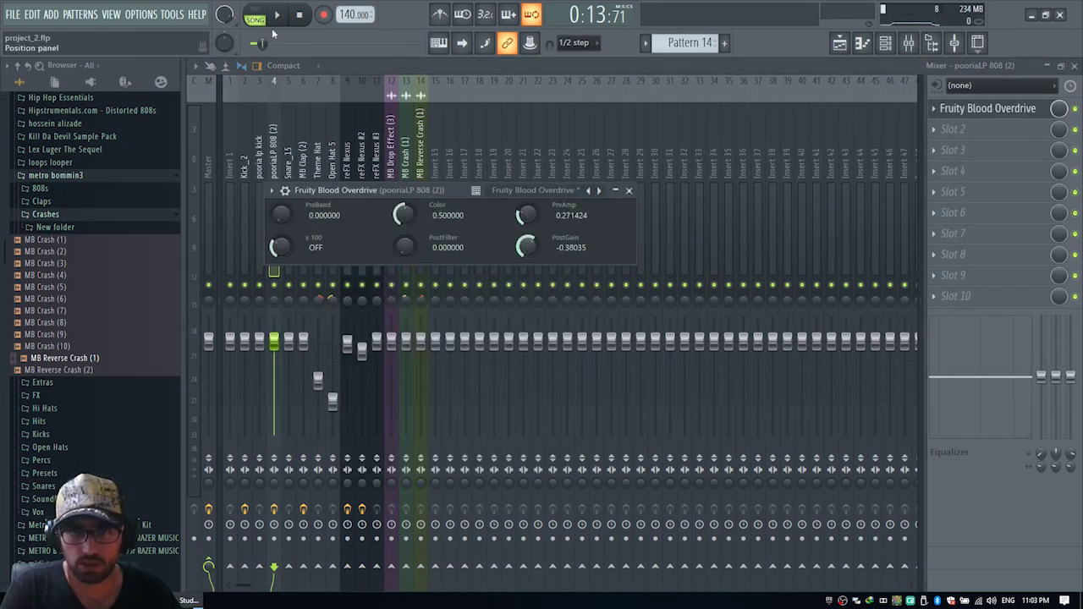
key("space")
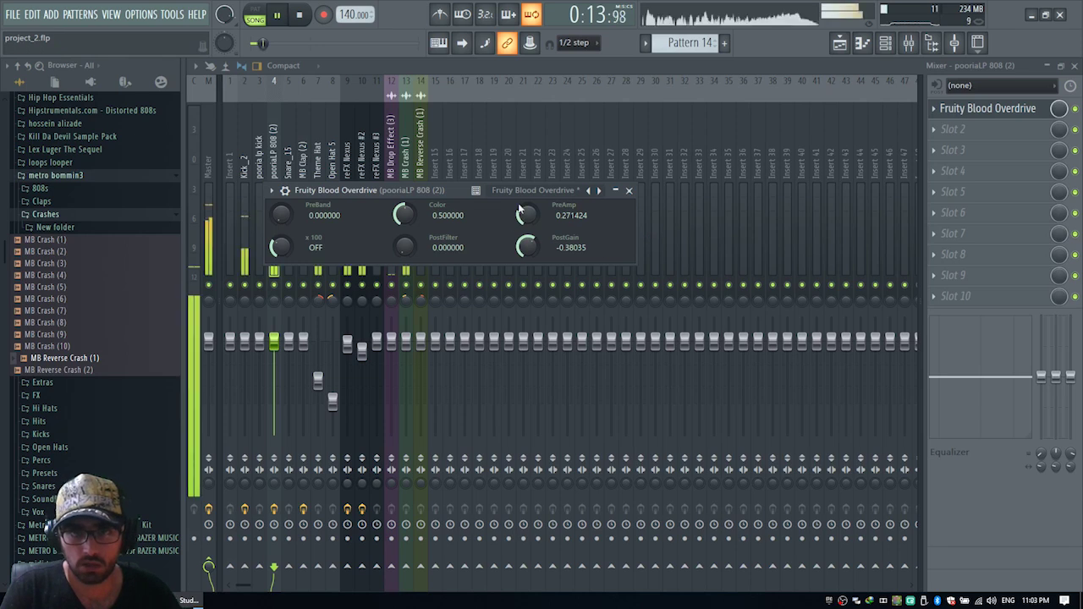
left_click_drag(526, 215, 526, 207)
right_click(498, 257)
left_click(448, 187)
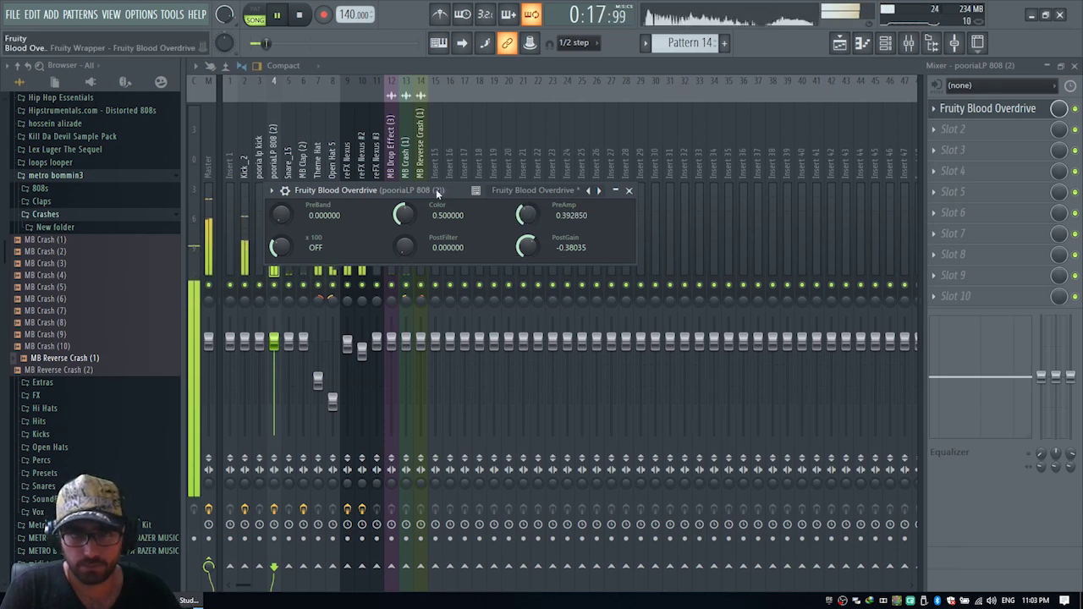
left_click_drag(449, 188, 503, 254)
Step: Try the overdrive on the soloed 808 with PreAmp at 1.0 and PostGain at about -0.54
right_click(277, 285)
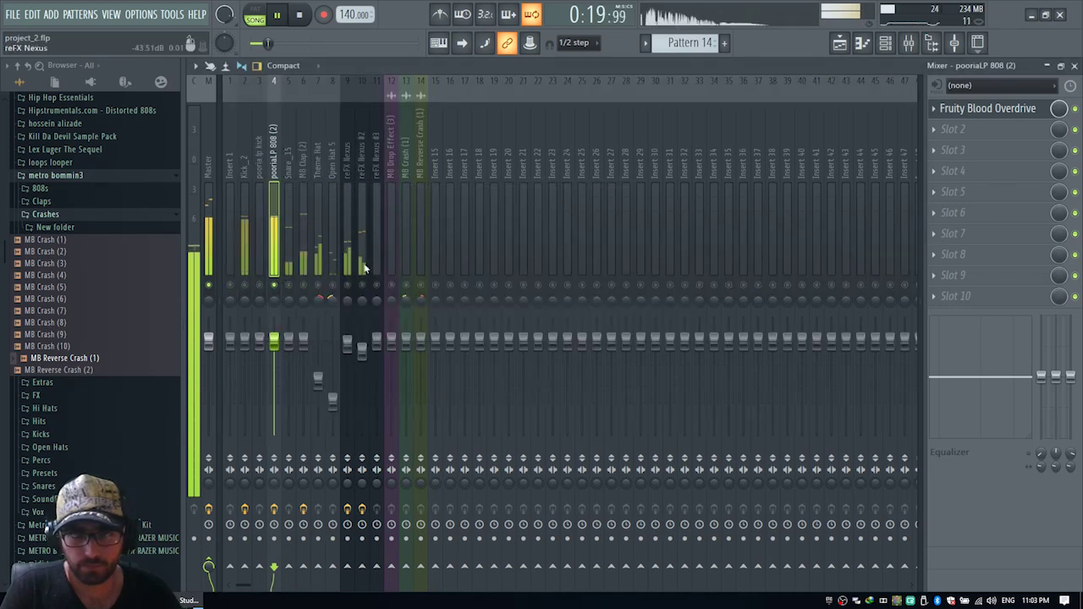
left_click(986, 108)
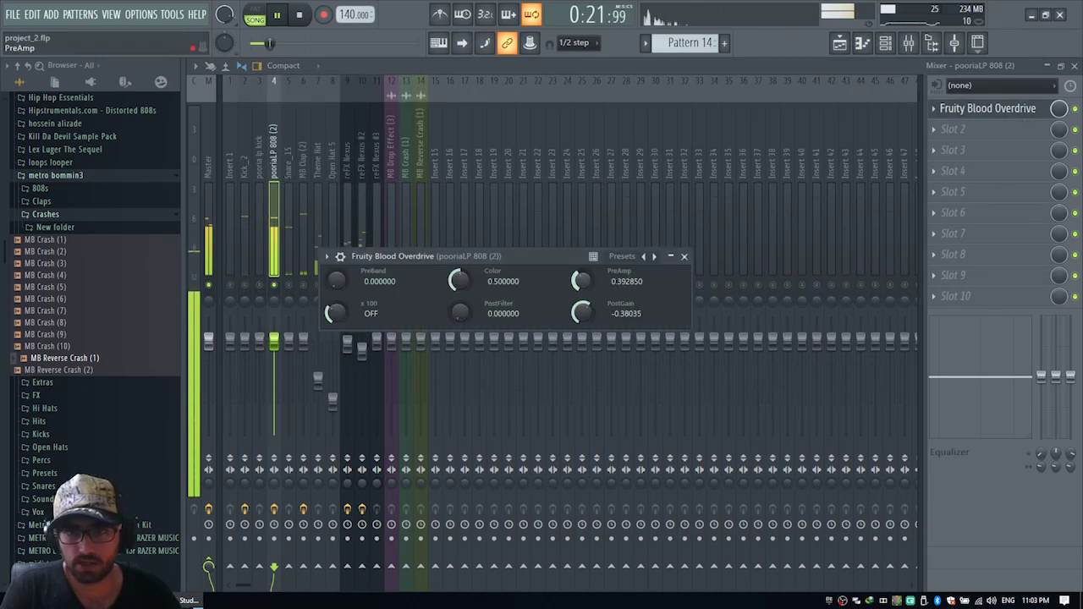
left_click_drag(582, 280, 581, 254)
left_click_drag(581, 313, 581, 322)
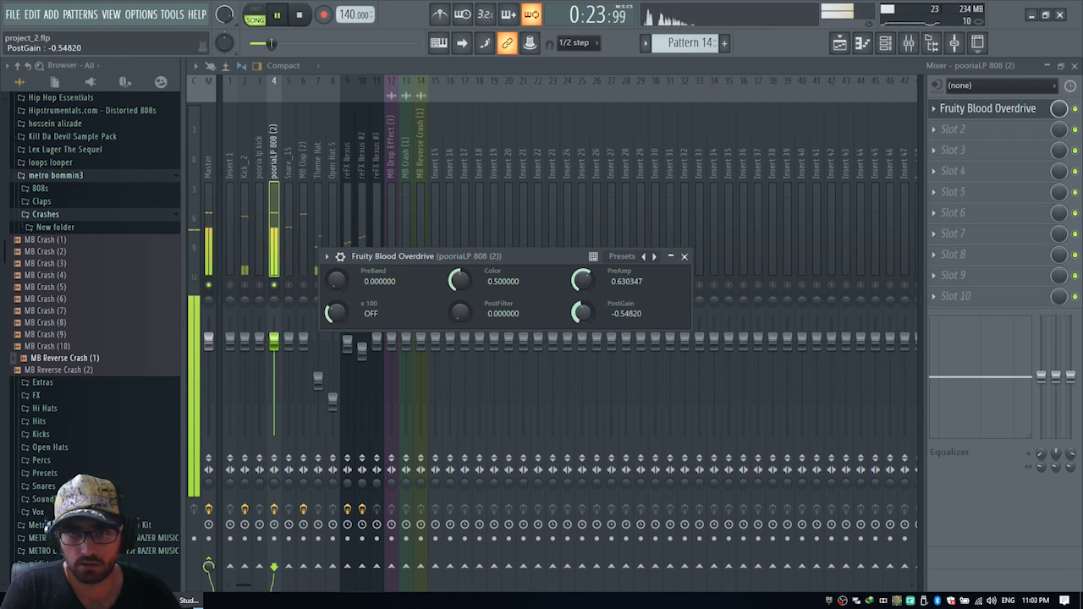
left_click_drag(581, 281, 581, 254)
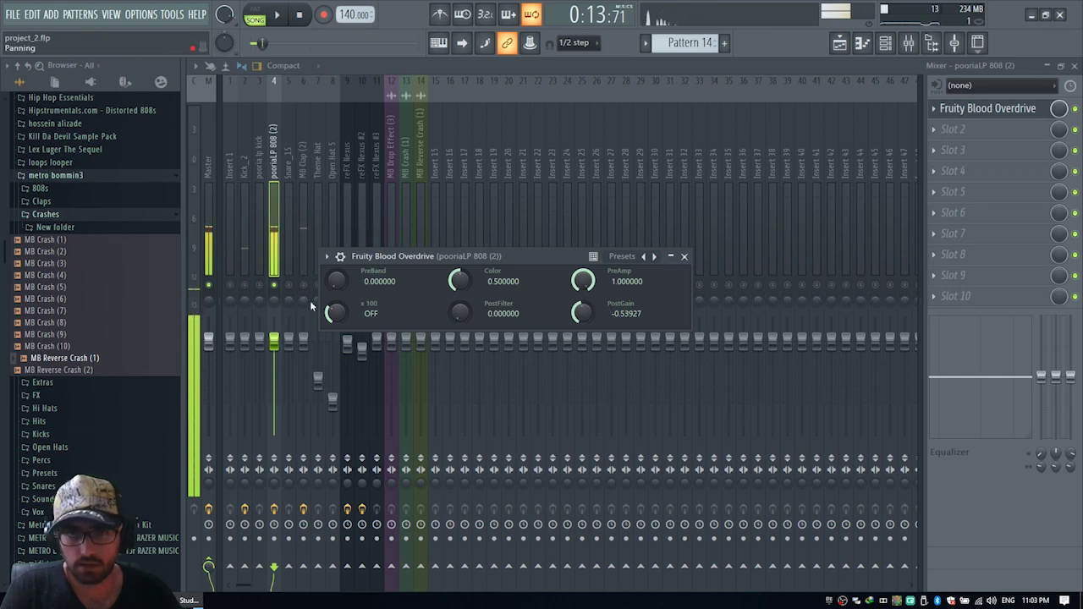
right_click(276, 285)
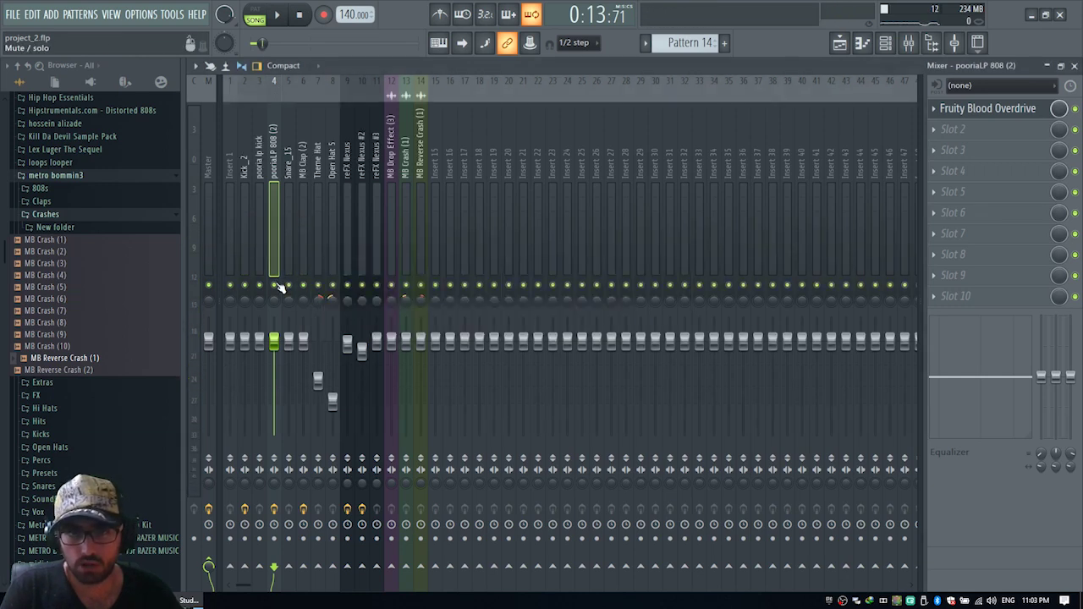
Step: Set the 808 overdrive's PreAmp to about 0.40 and PostGain to about -0.41 while the full mix plays
left_click(994, 108)
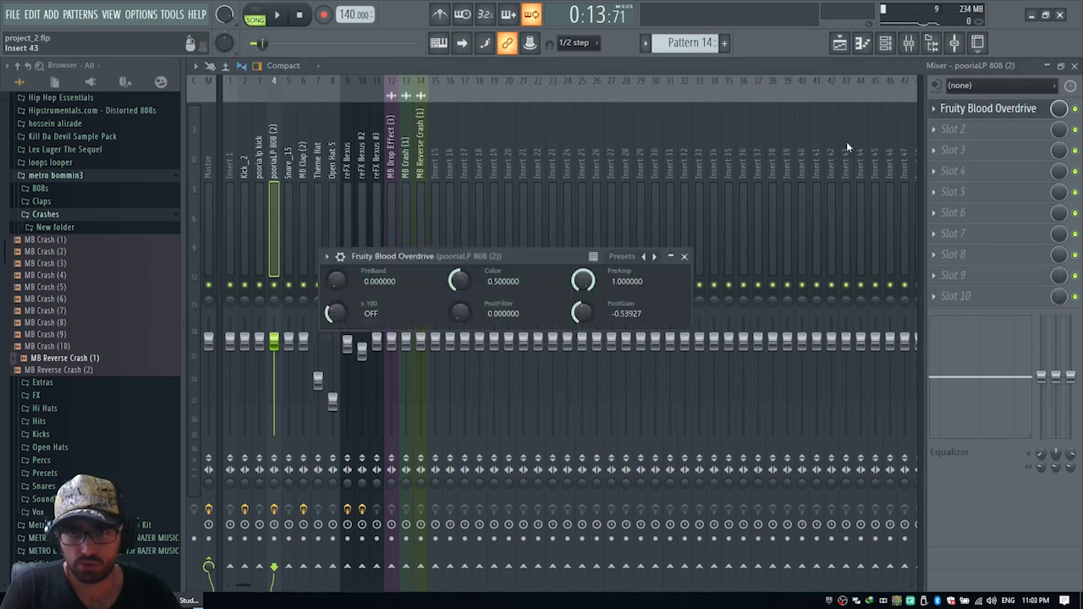
key("space")
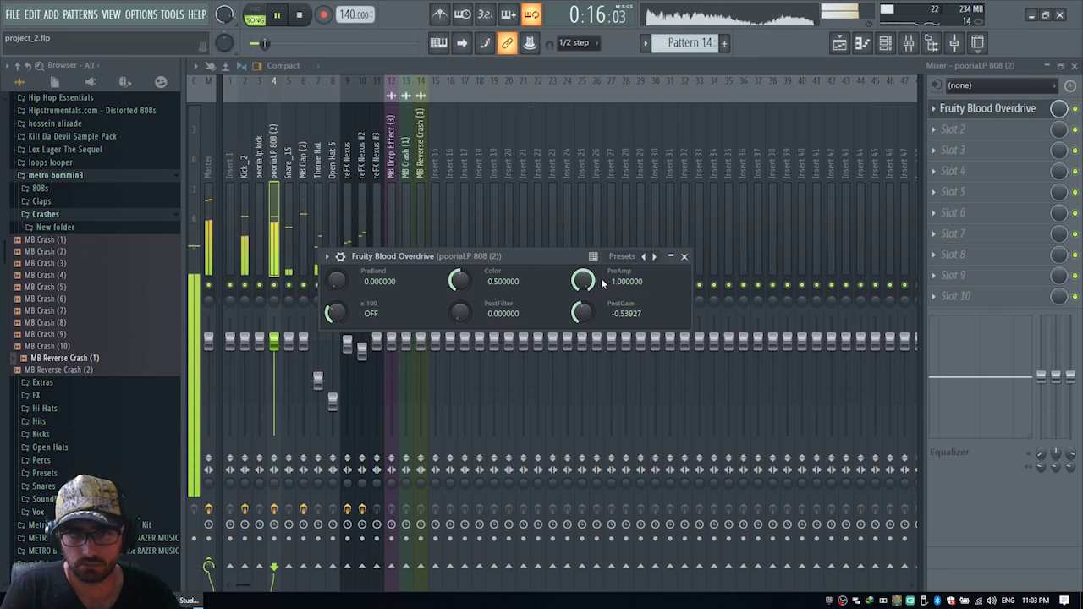
scroll(583, 280, "down", 1)
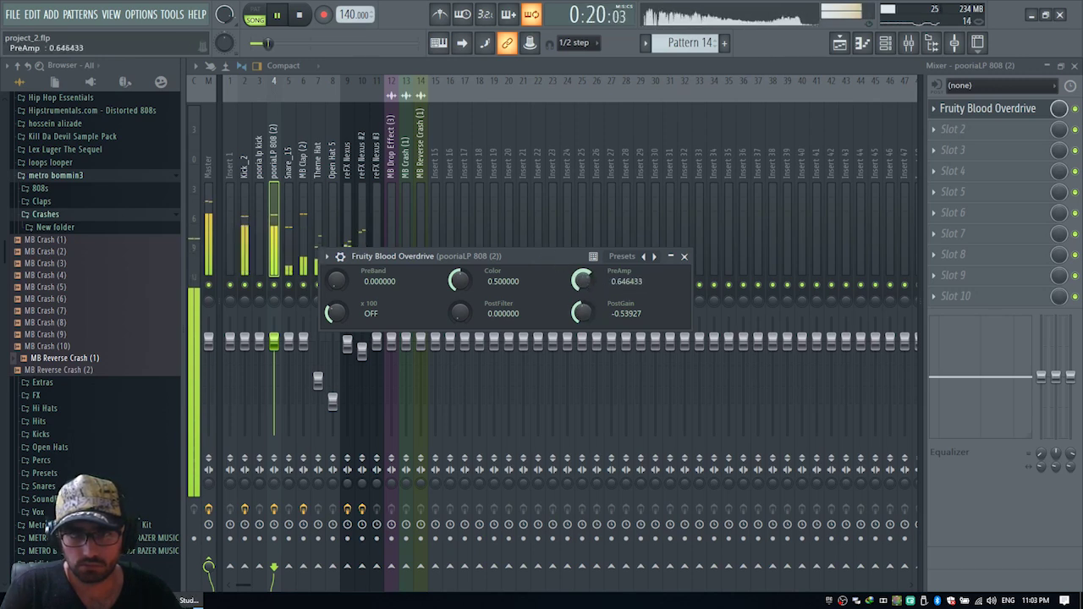
mouse_move(583, 280)
left_mouse_down()
mouse_move(582, 305)
mouse_move(583, 292)
left_mouse_up()
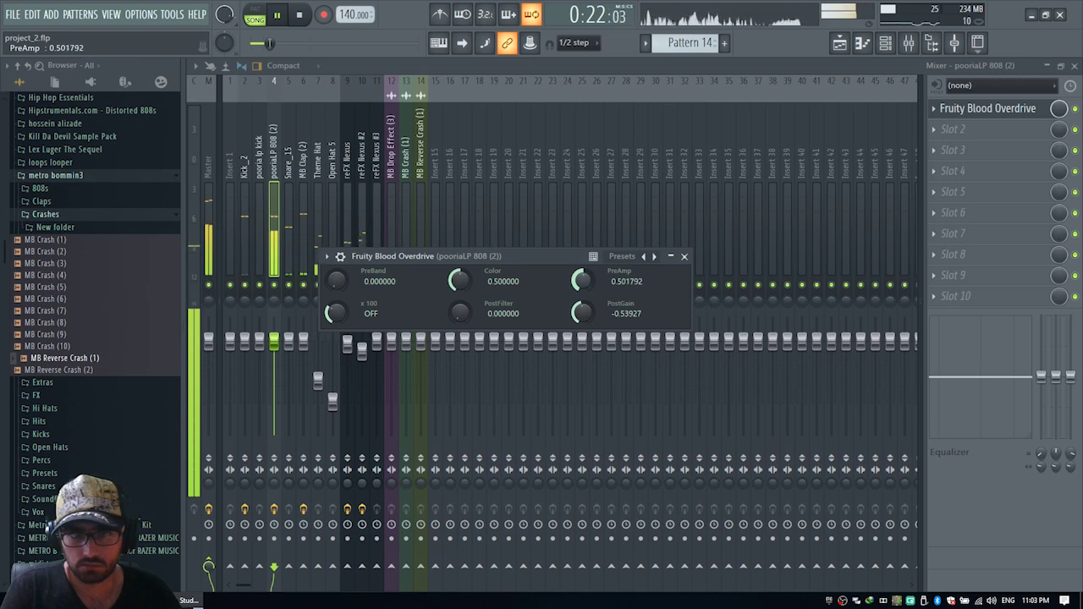
key("space")
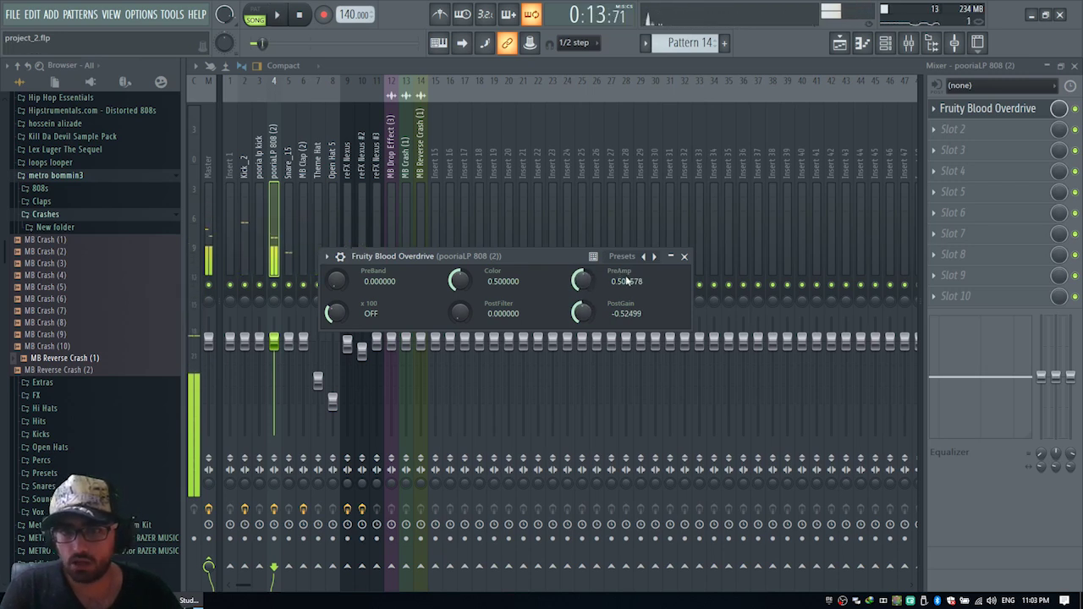
left_click_drag(575, 280, 575, 282)
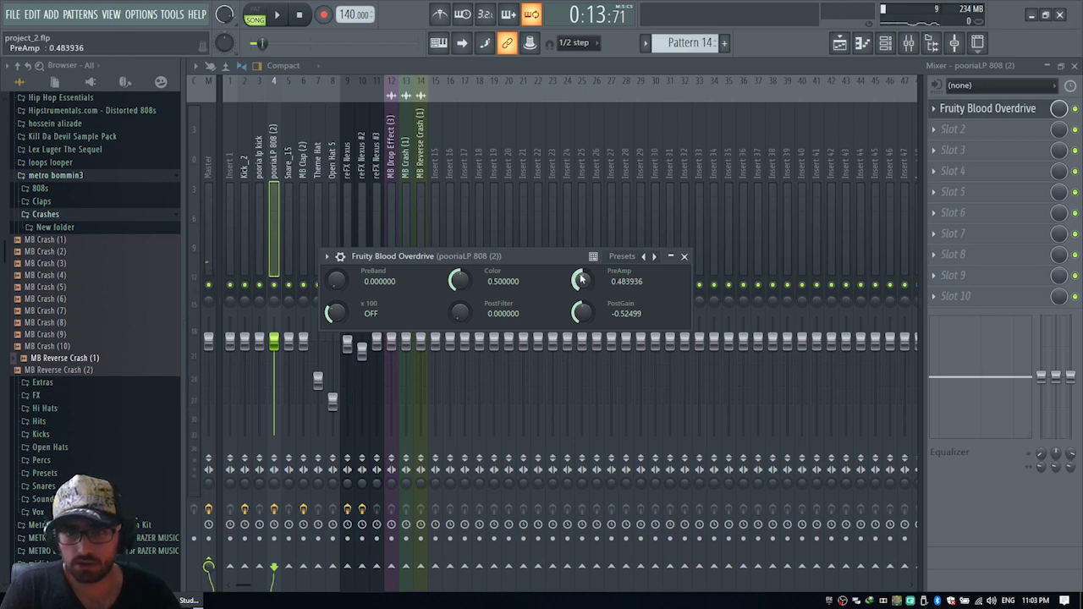
key("space")
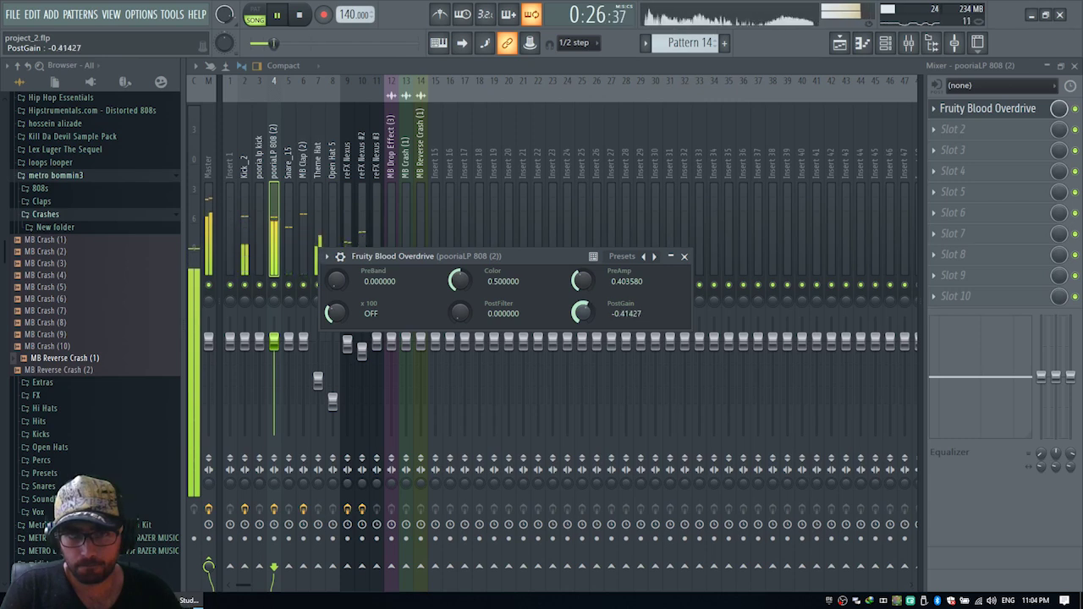
left_click(684, 255)
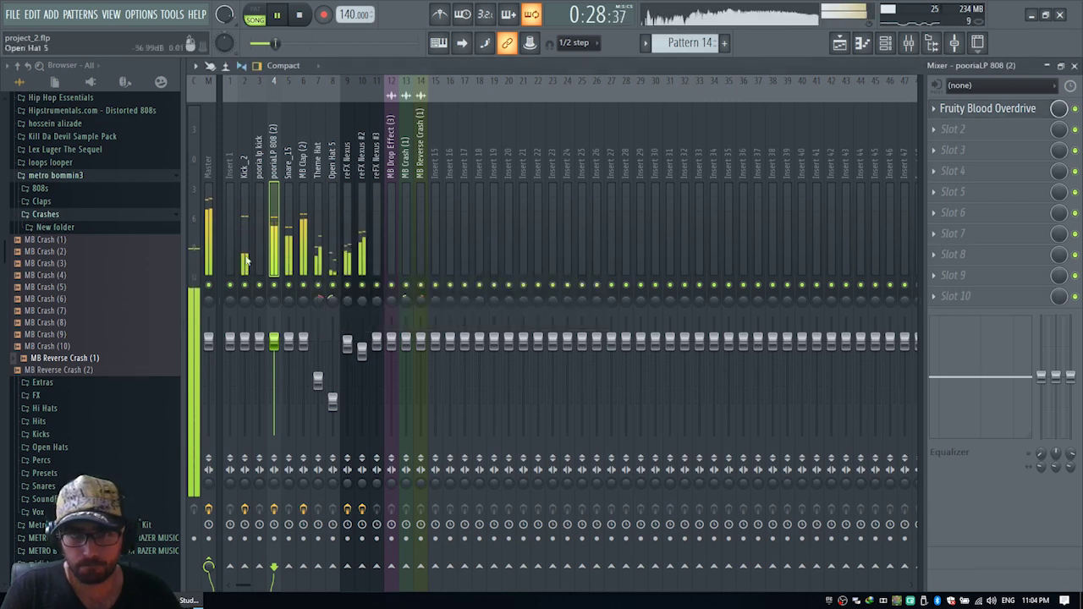
Step: Compare the soloed 808 with the full mix and stop playback
right_click(275, 284)
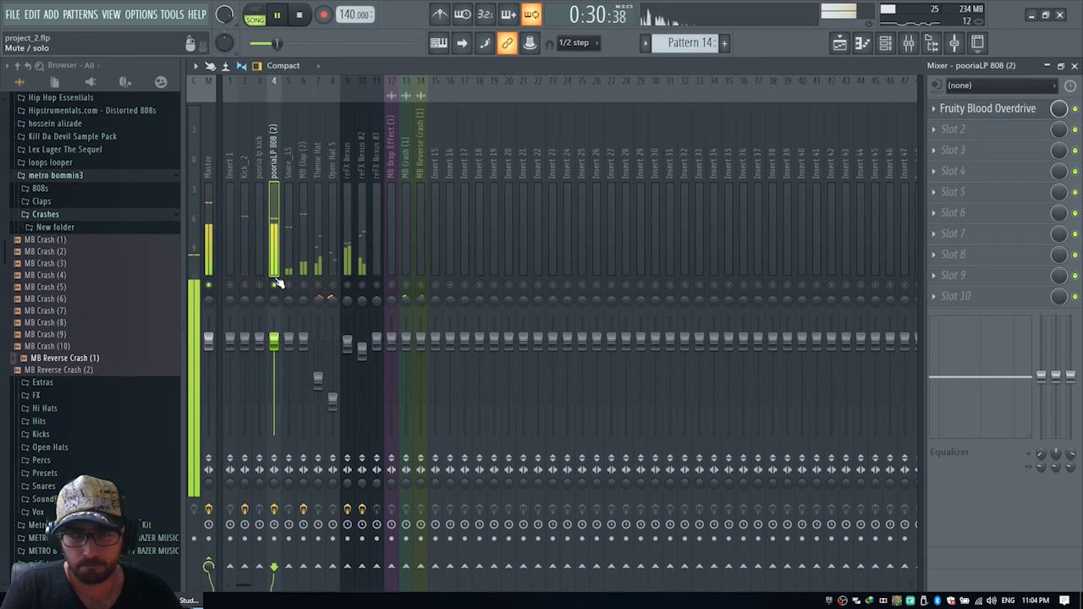
right_click(276, 285)
key("space")
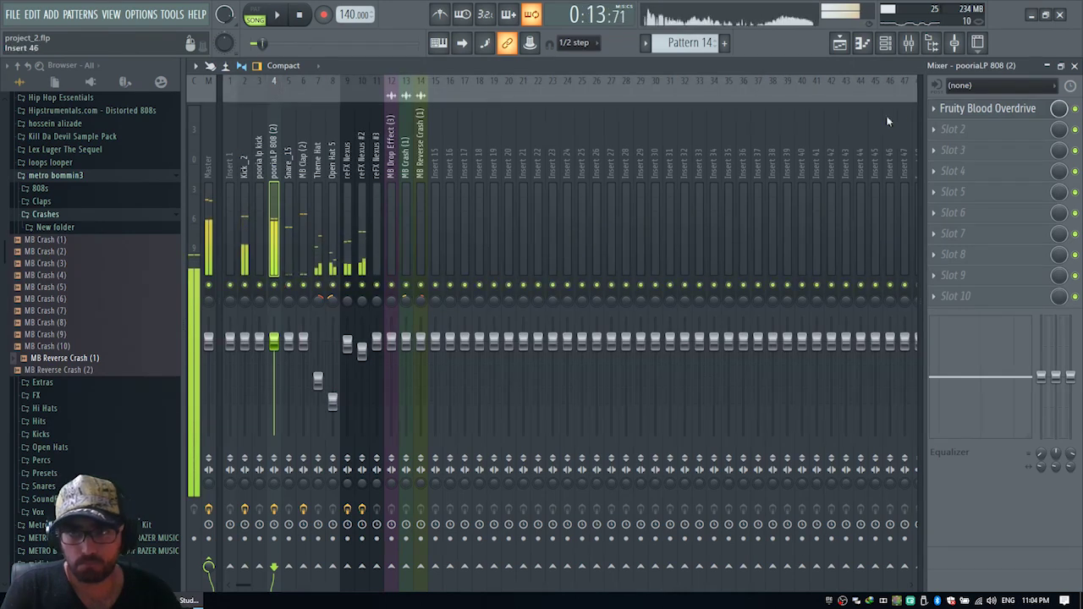
Step: Add Fruity parametric EQ 2 after the overdrive on the 808 track and lower band 7 to cut the highs
left_click(985, 127)
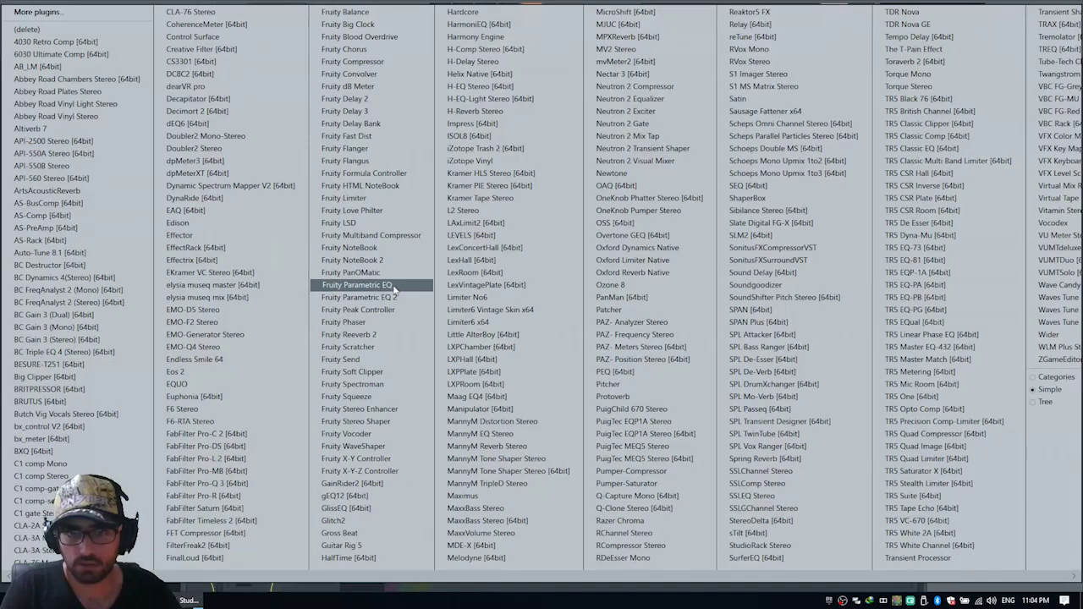
left_click(422, 287)
left_click_drag(534, 322, 520, 377)
key("space")
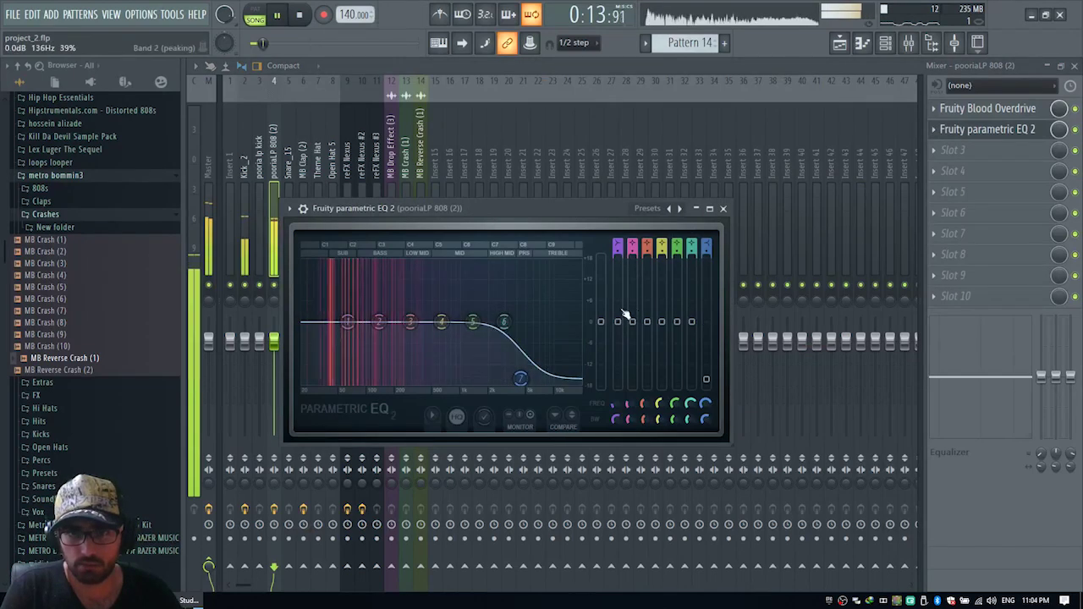
left_click(723, 208)
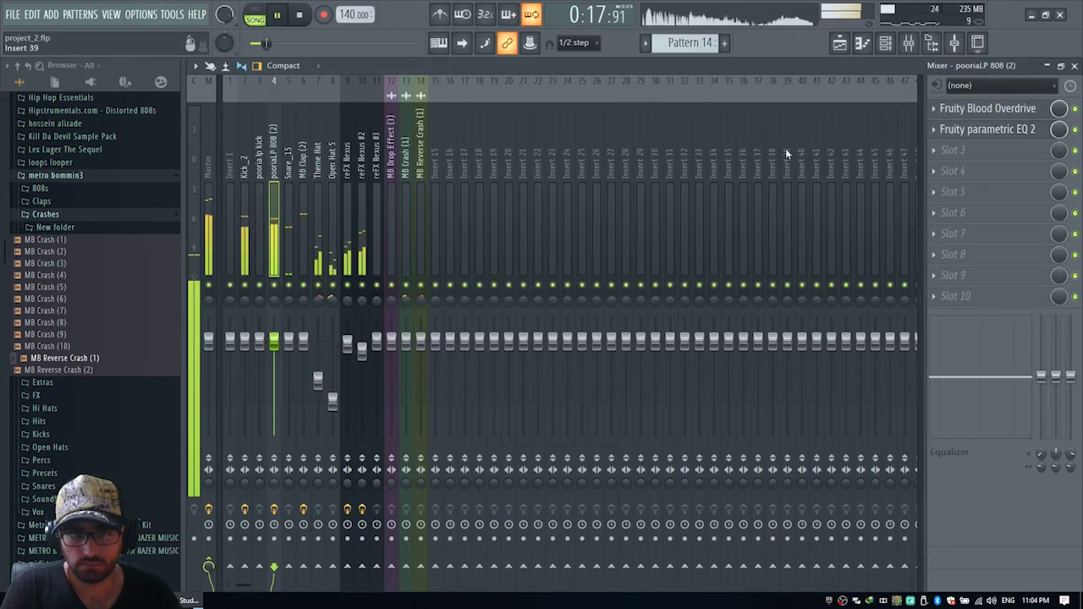
Step: Cut the 808's low mids by lowering band 2 of its equalizer at around 350 Hz
left_click(985, 130)
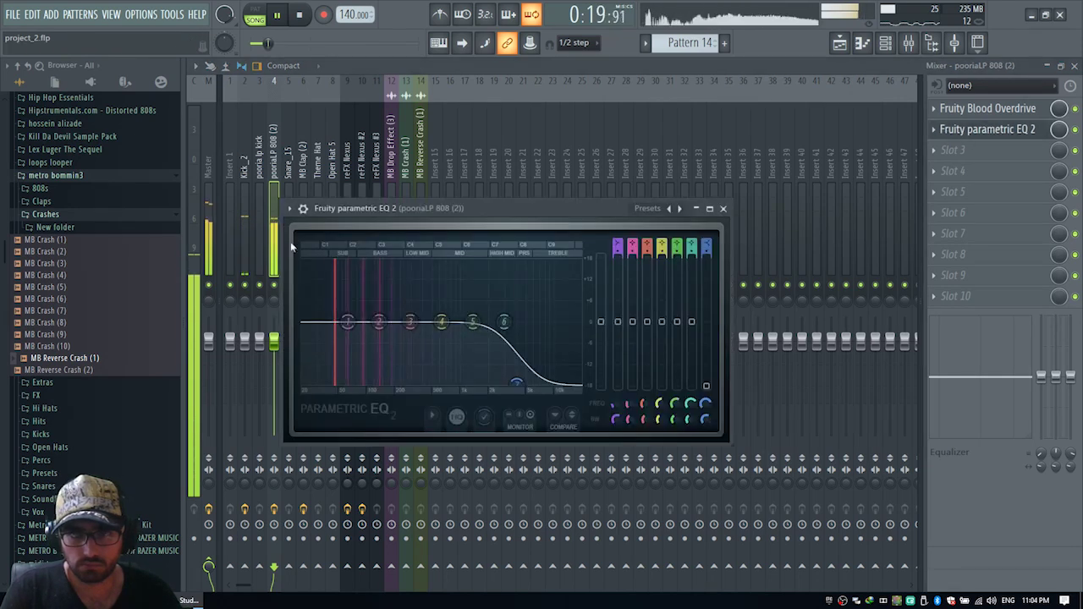
left_click_drag(379, 319, 425, 333)
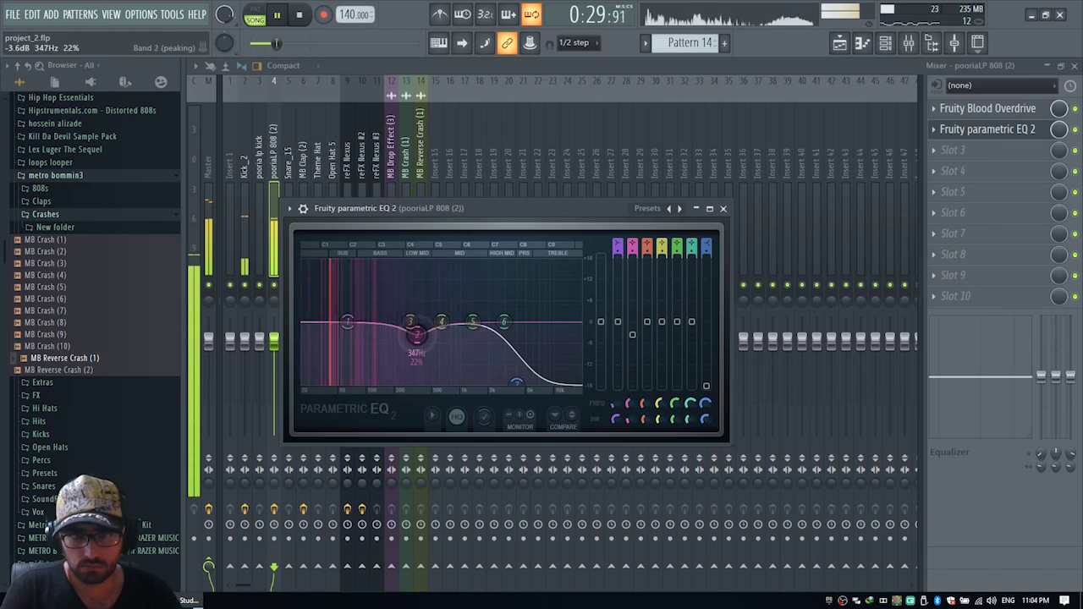
left_click_drag(424, 333, 421, 338)
left_click(722, 208)
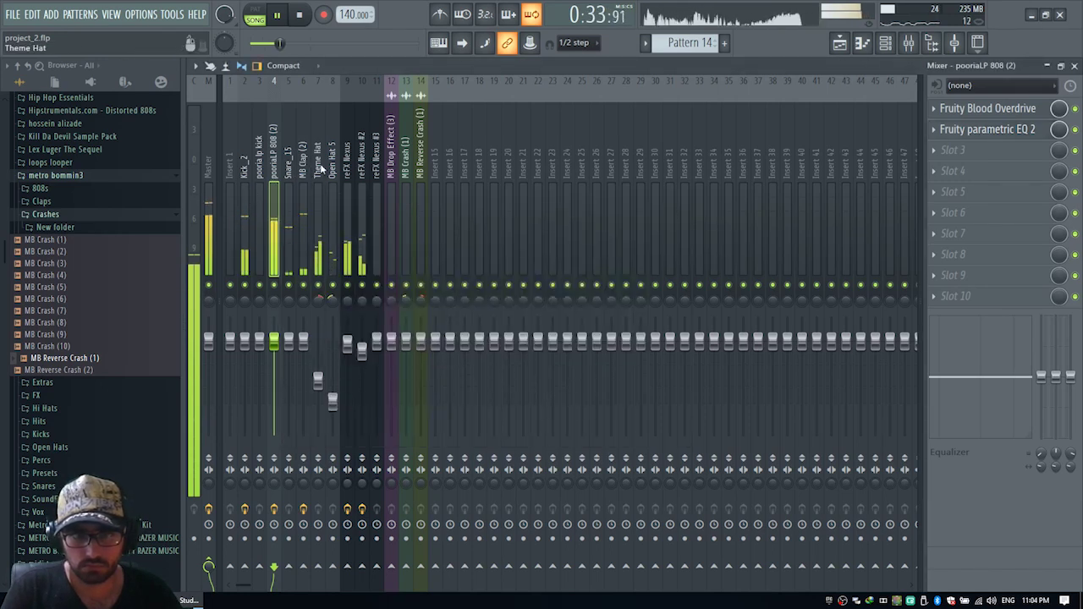
Step: Lower the Open Hat 5 volume slightly and check the clap, kick, Theme Hat, reFX Nexus and Master levels
left_click_drag(332, 402, 334, 410)
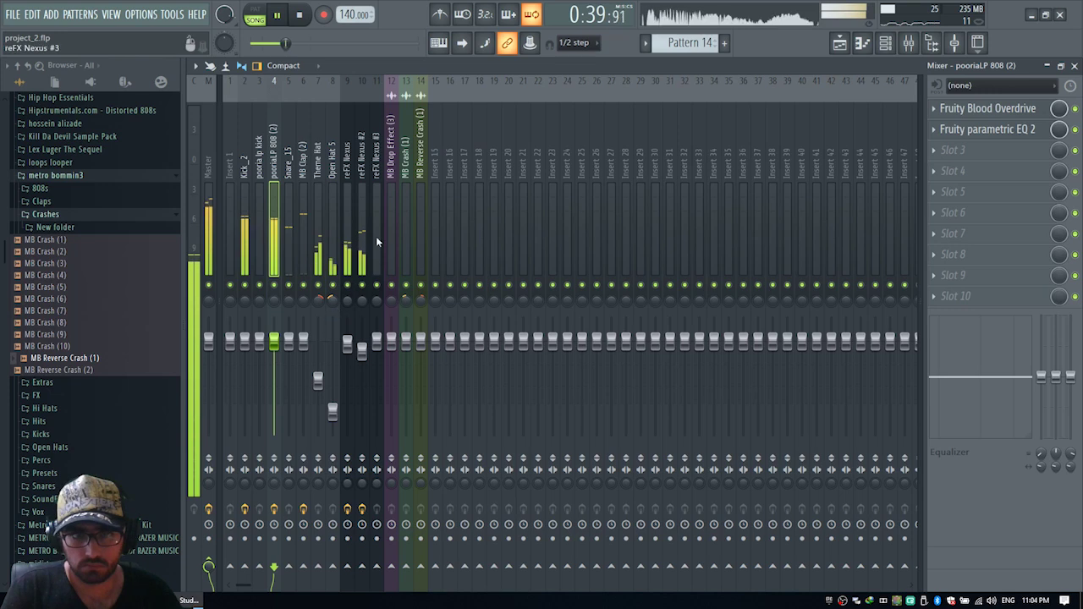
left_click_drag(333, 415, 336, 420)
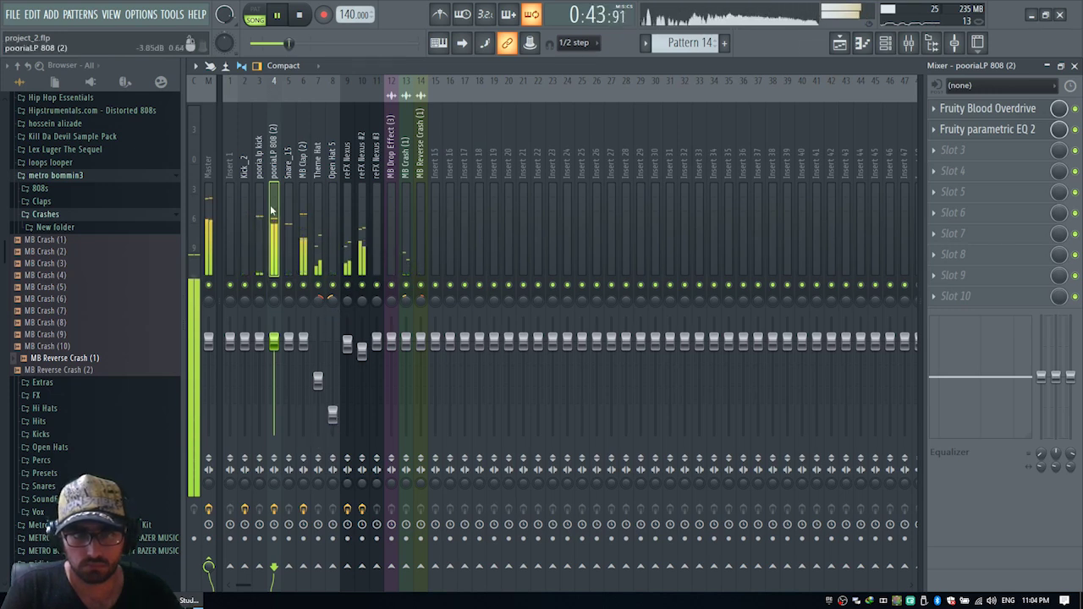
left_click(303, 203)
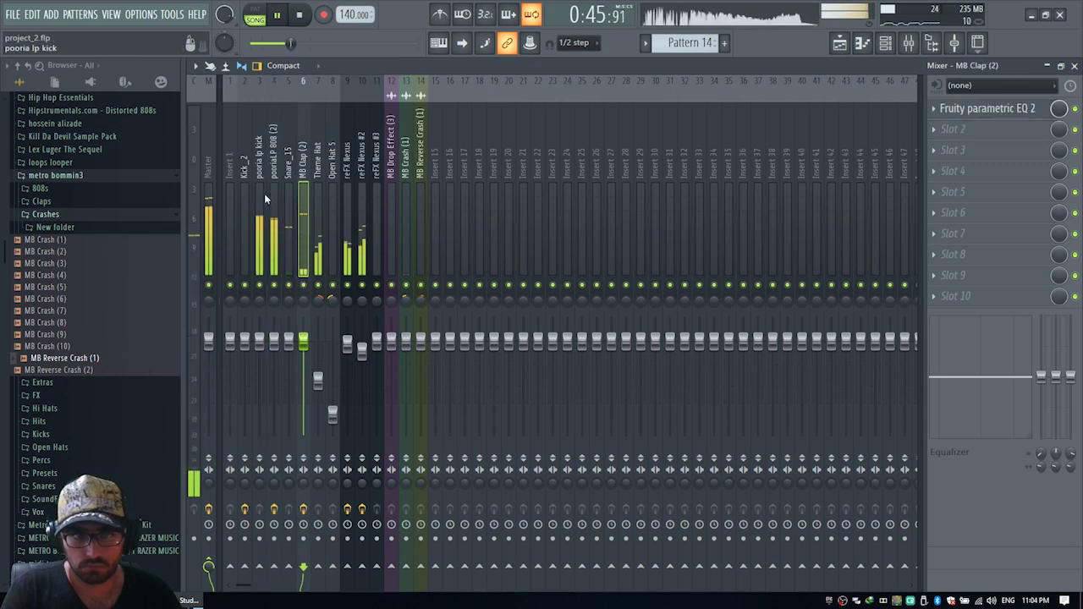
left_click(258, 197)
left_click(316, 199)
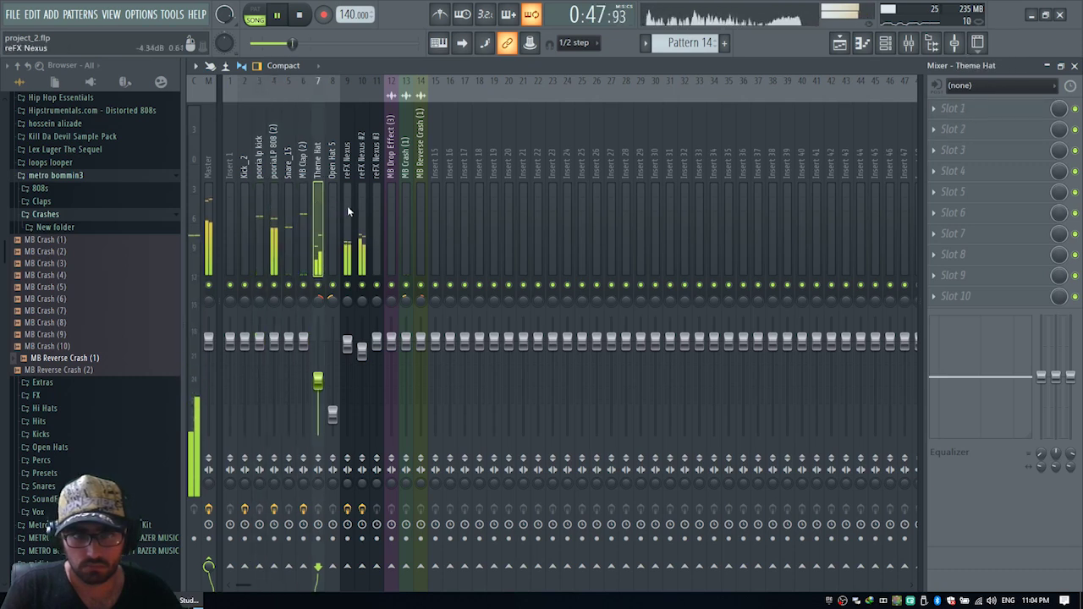
left_click(347, 206)
left_click(363, 213)
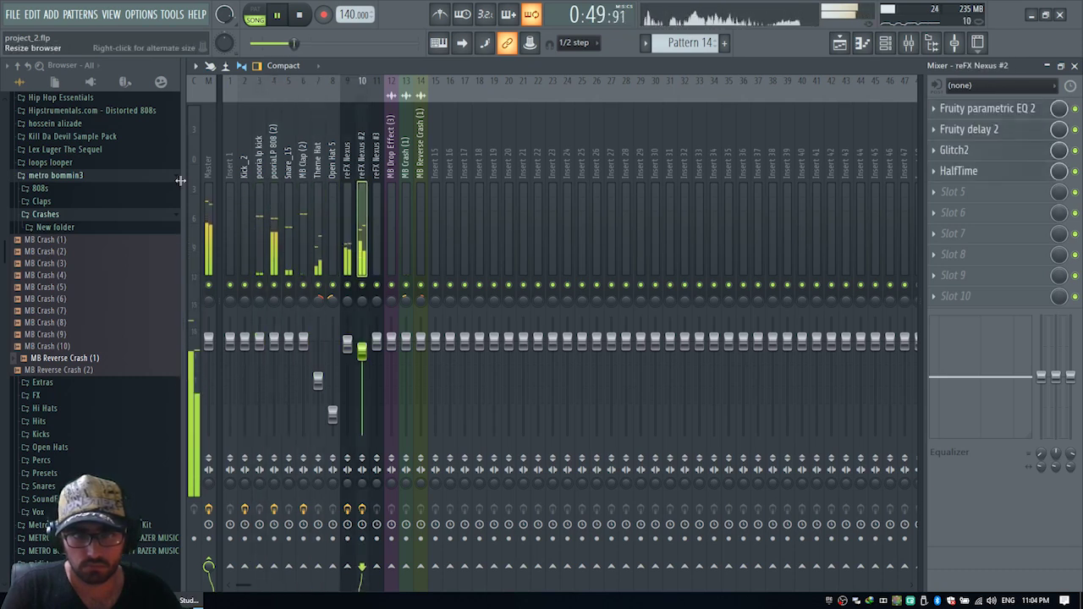
left_click(211, 189)
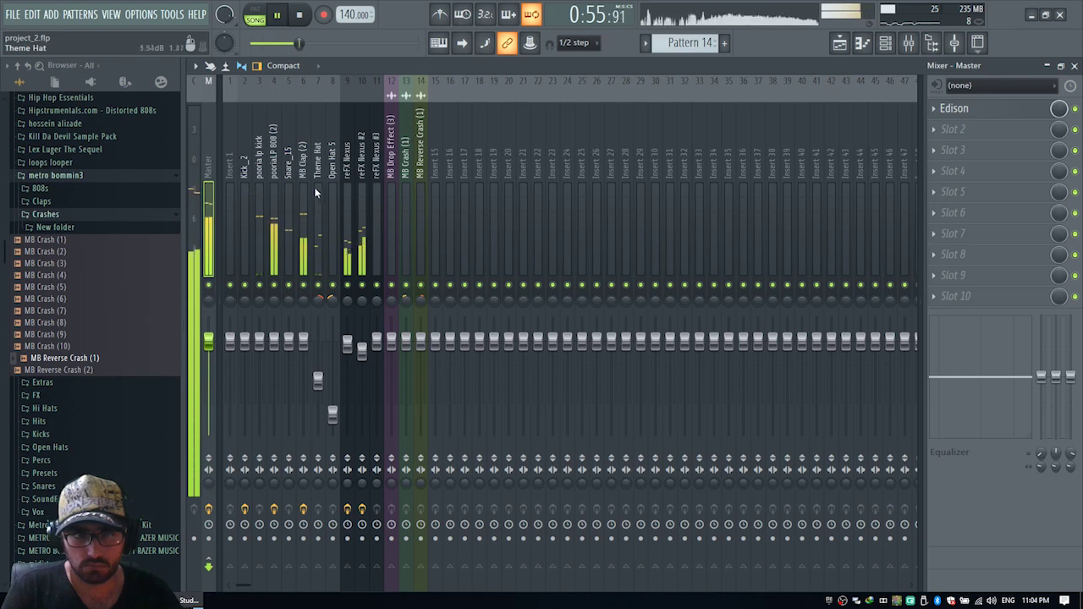
Step: Check the drum track levels up to Open Hat 5, select the pooria lp kick track and stop playback
left_click_drag(256, 169, 333, 177)
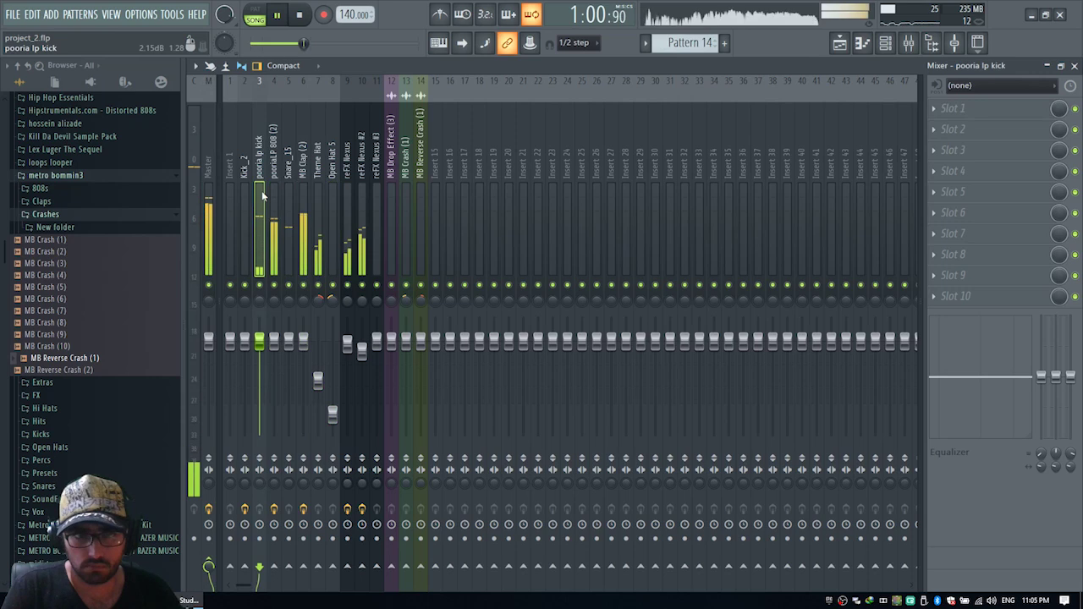
left_click(262, 190)
key("space")
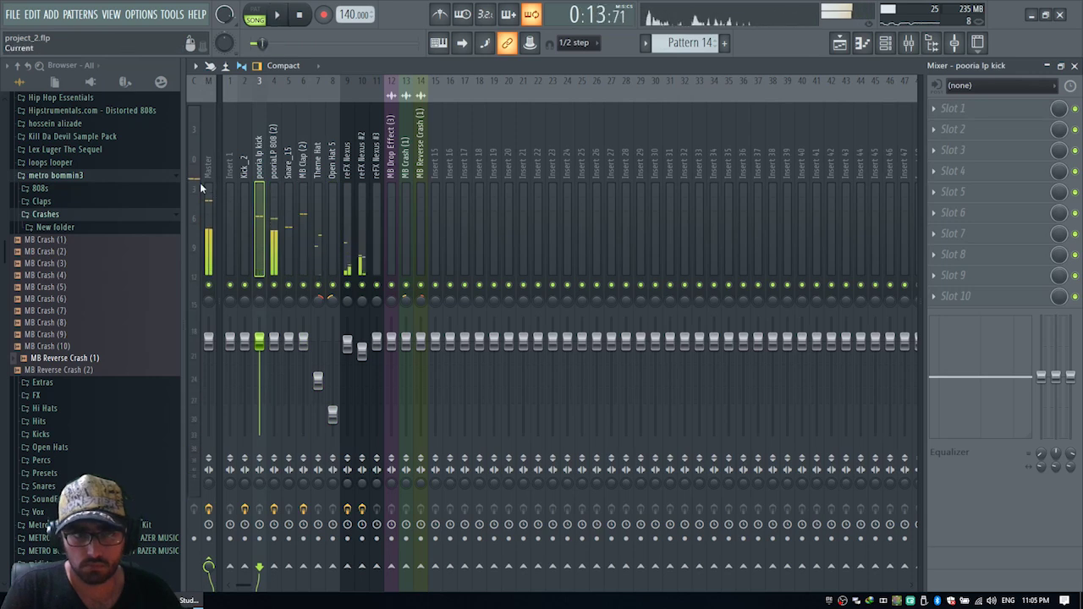
left_click_drag(433, 157, 374, 174)
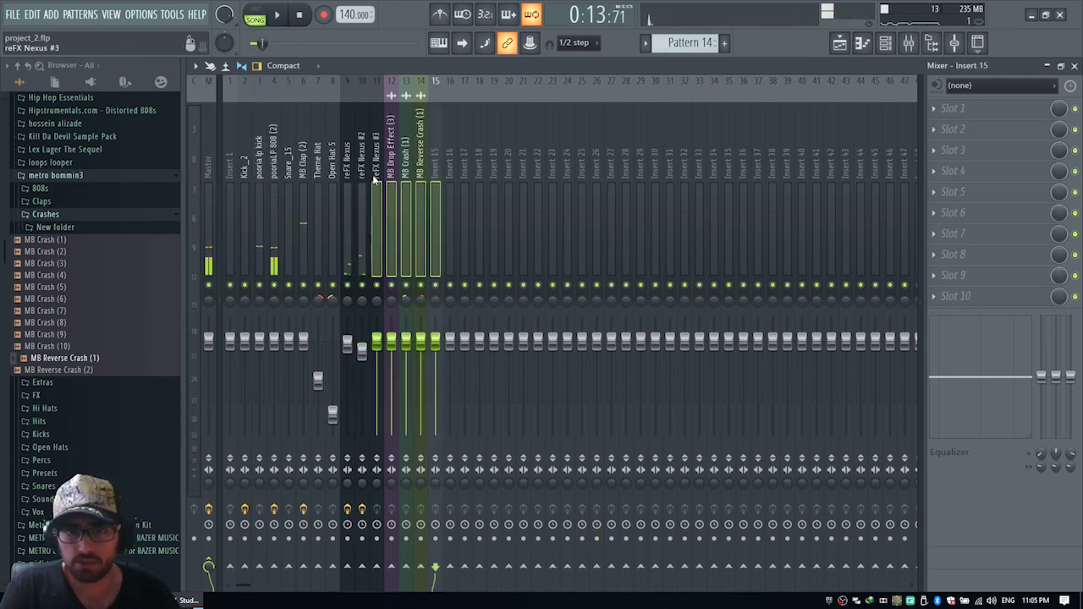
left_click(581, 162)
left_click(465, 169)
left_click(438, 173)
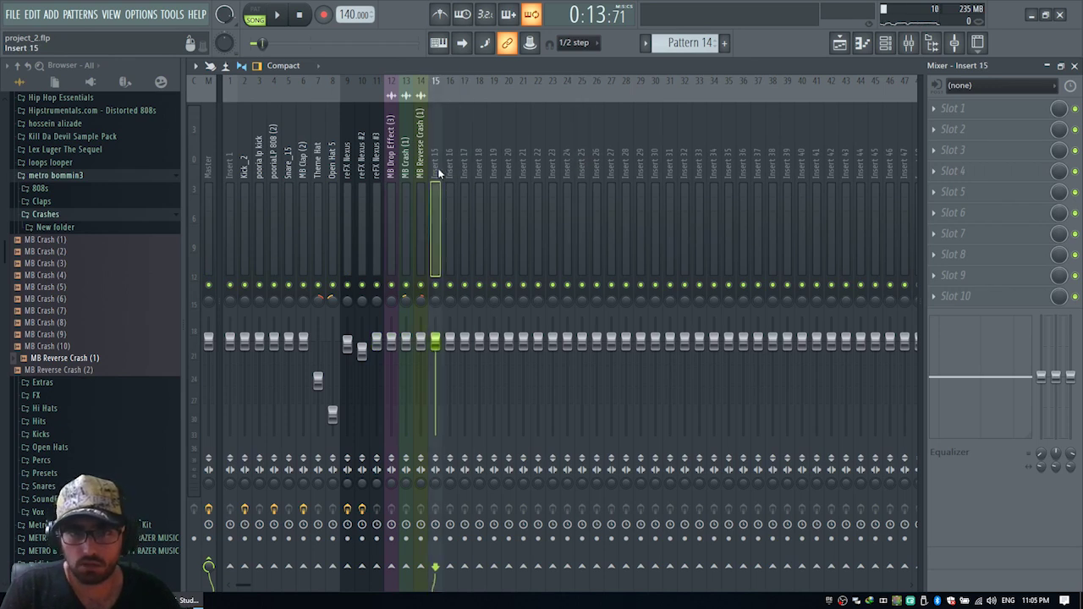
Step: Rename the mixer track Insert 19 as reverb and give it a blue-violet color
left_click(490, 174)
right_click(501, 80)
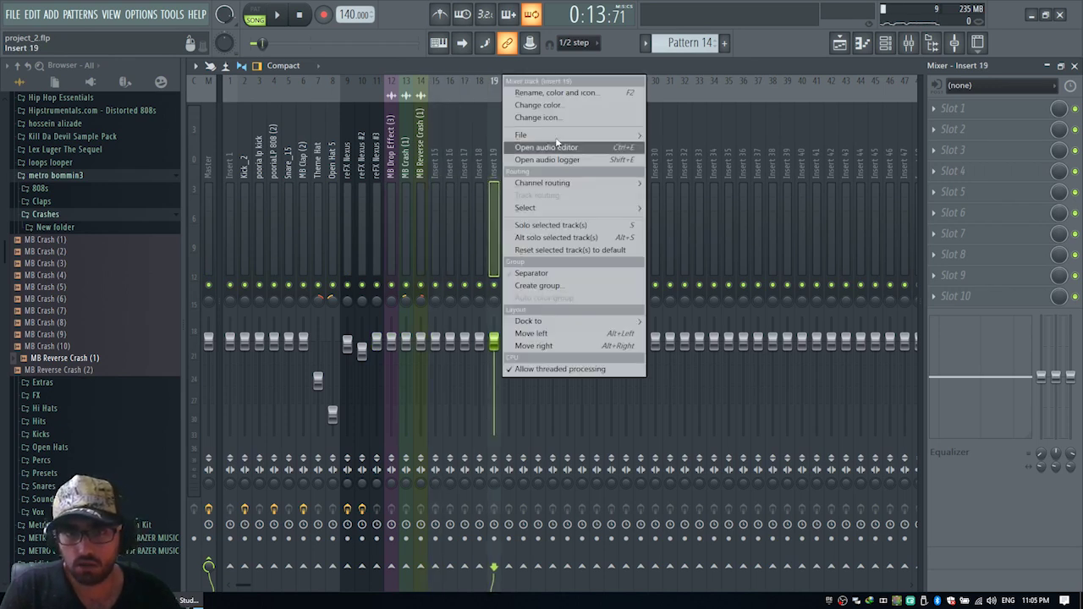
left_click(558, 93)
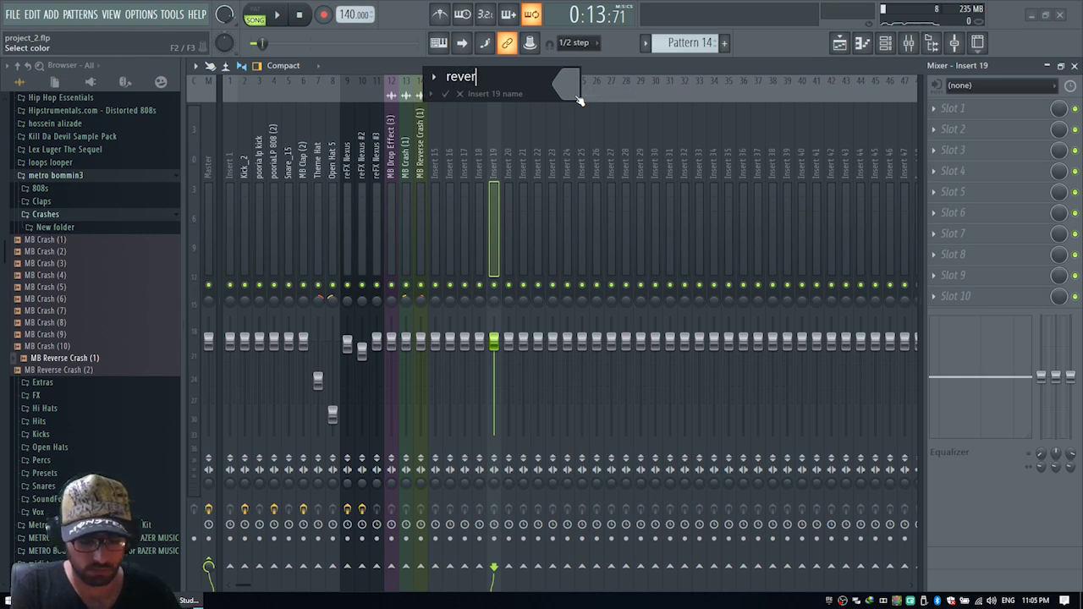
left_click(575, 95)
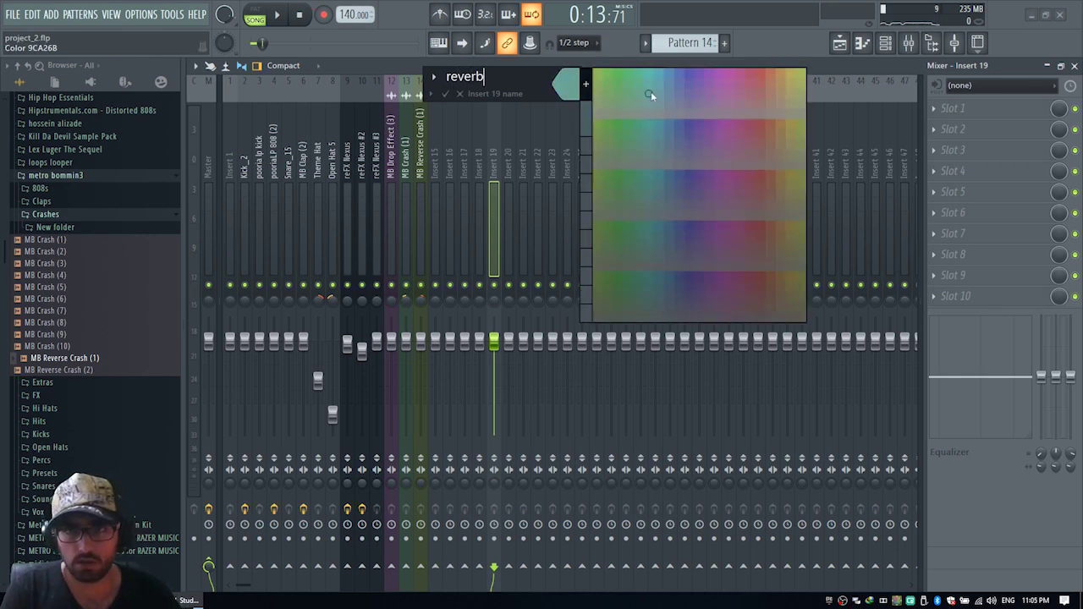
left_click(687, 79)
key("Return")
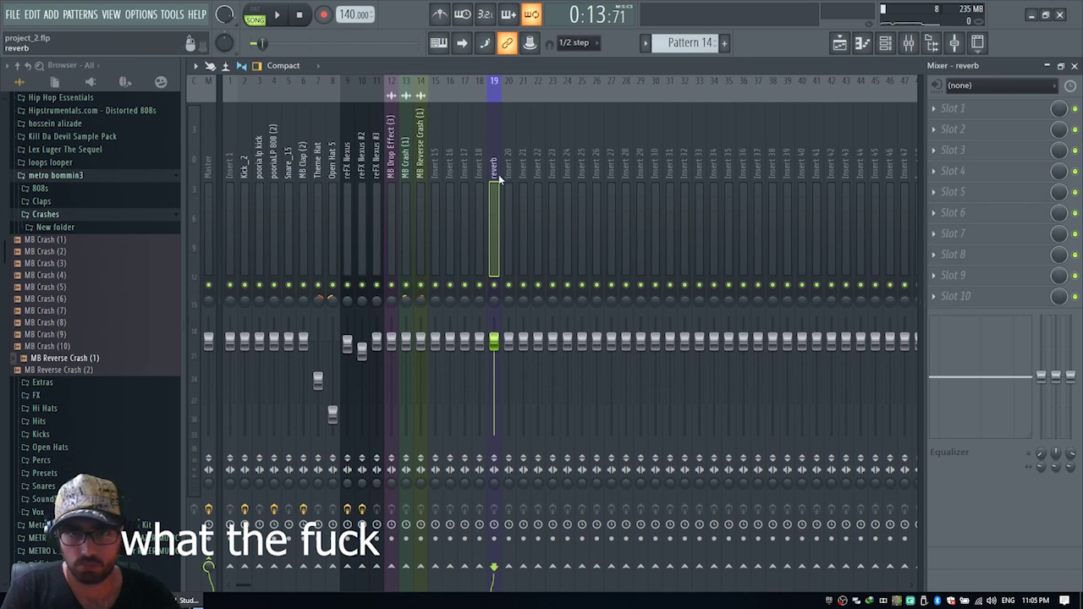
Step: Load Fruity Reeverb 2 into the first effect slot of the reverb track and close its window
left_click(953, 102)
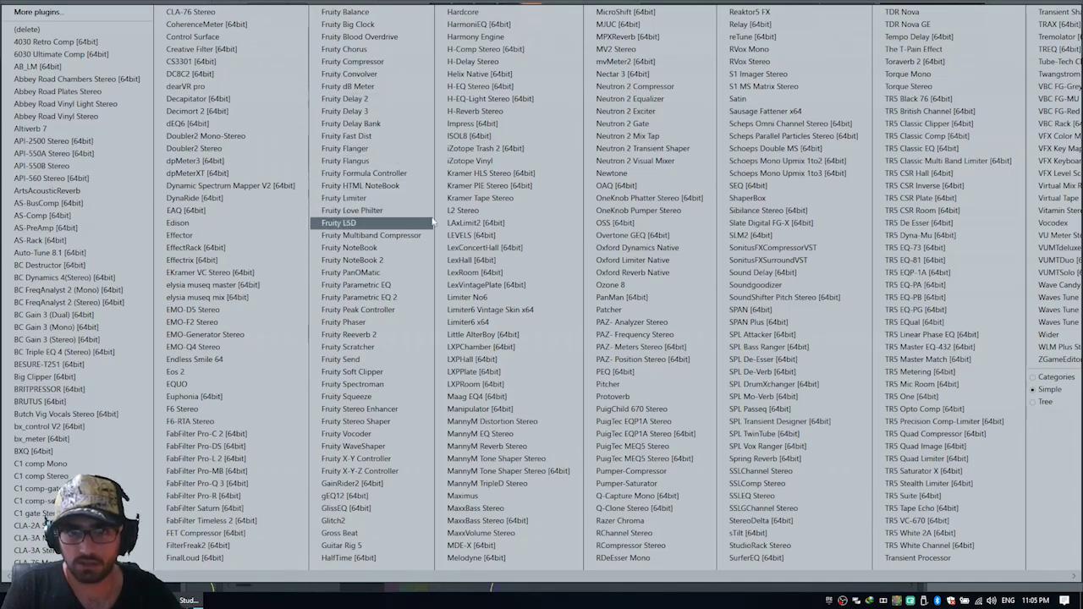
left_click(351, 335)
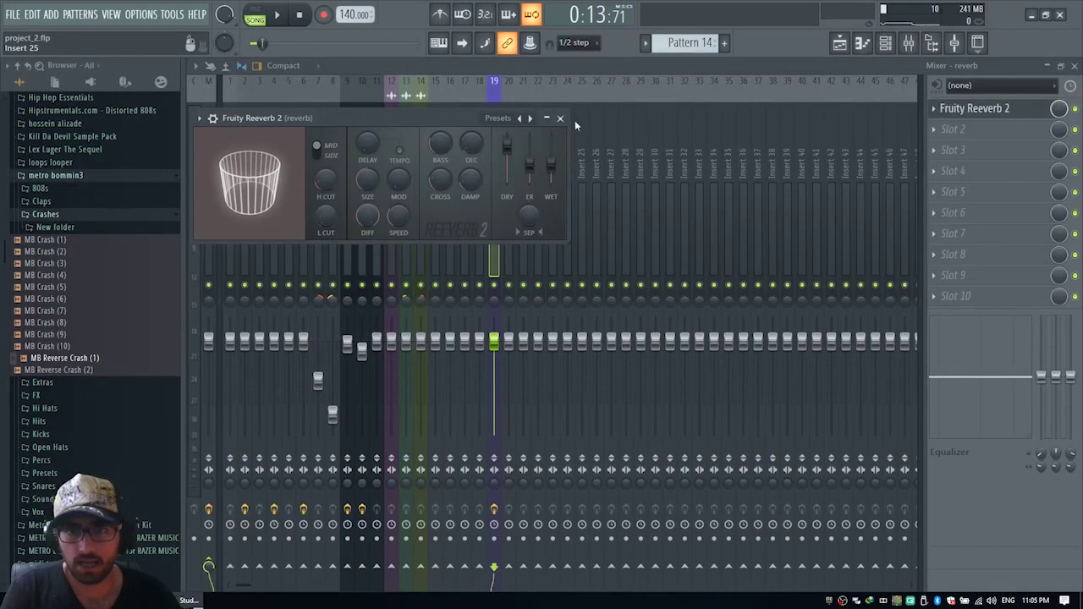
left_click(559, 117)
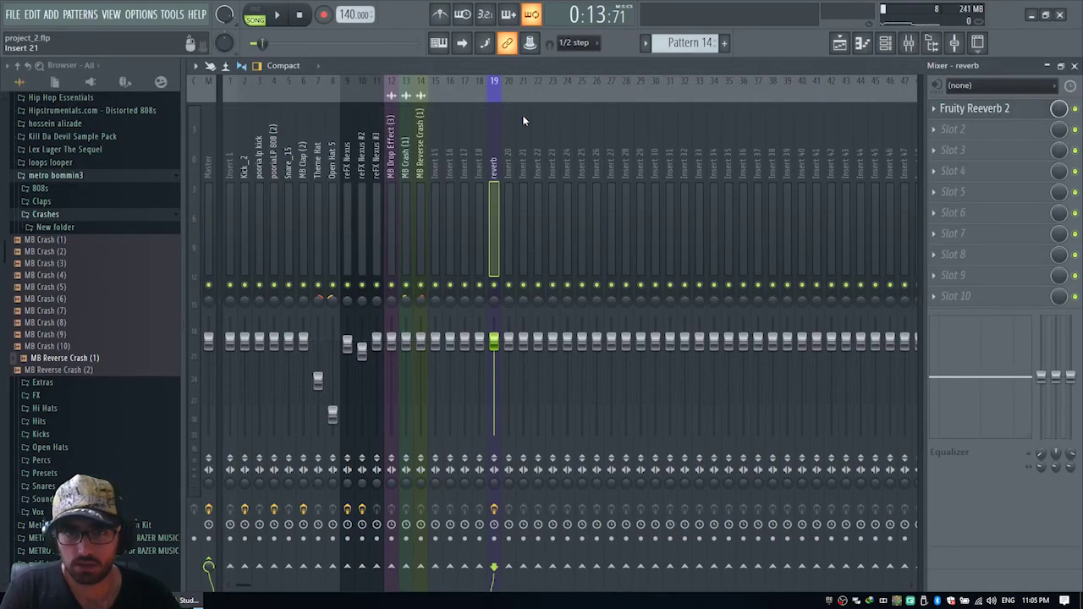
left_click(965, 129)
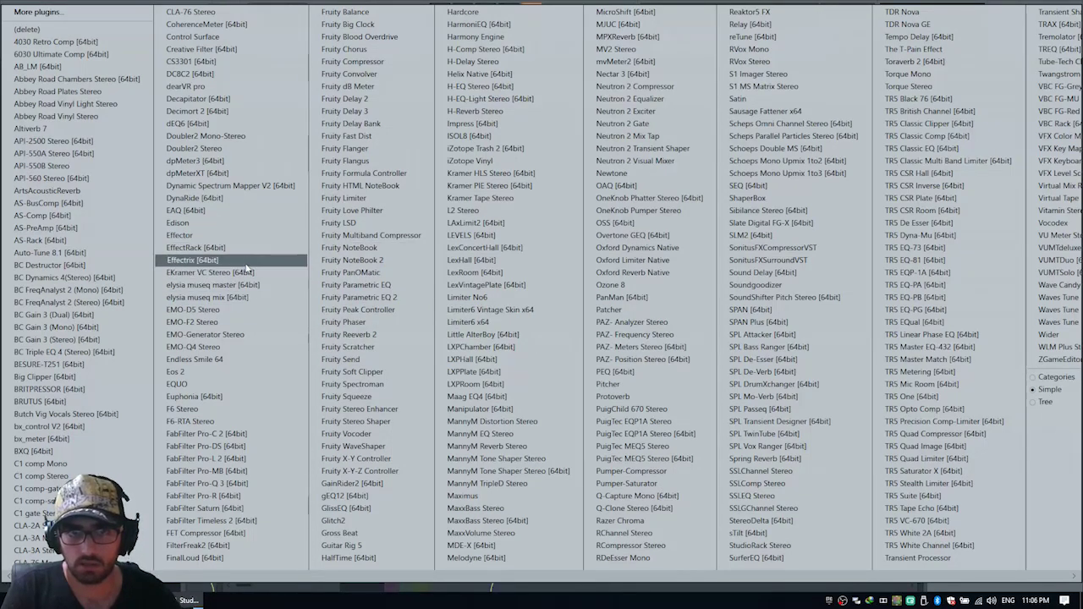
key("Escape")
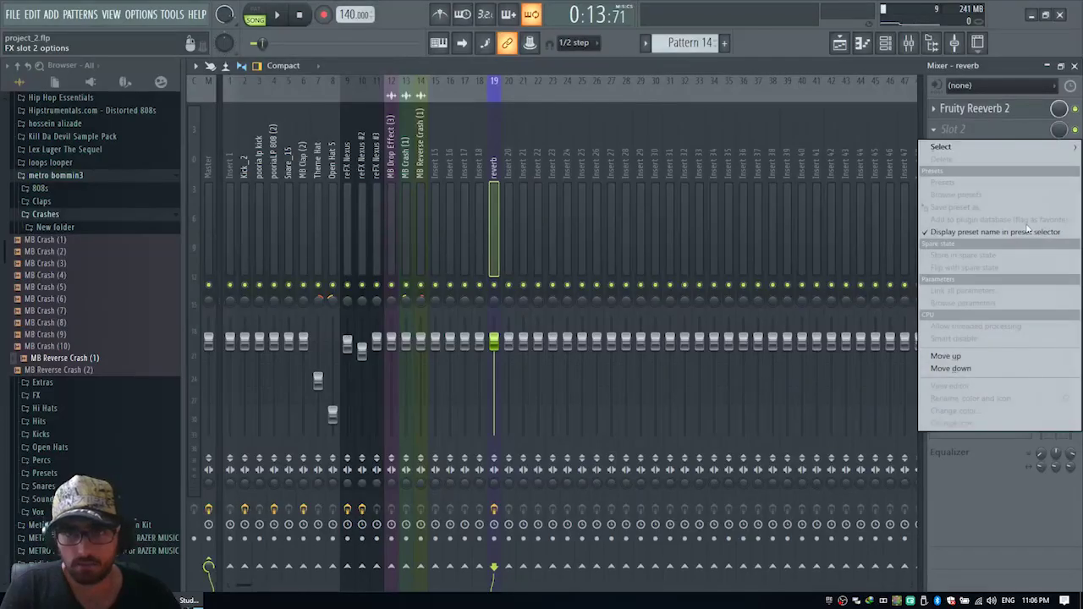
left_click(1003, 111)
left_click(1001, 111)
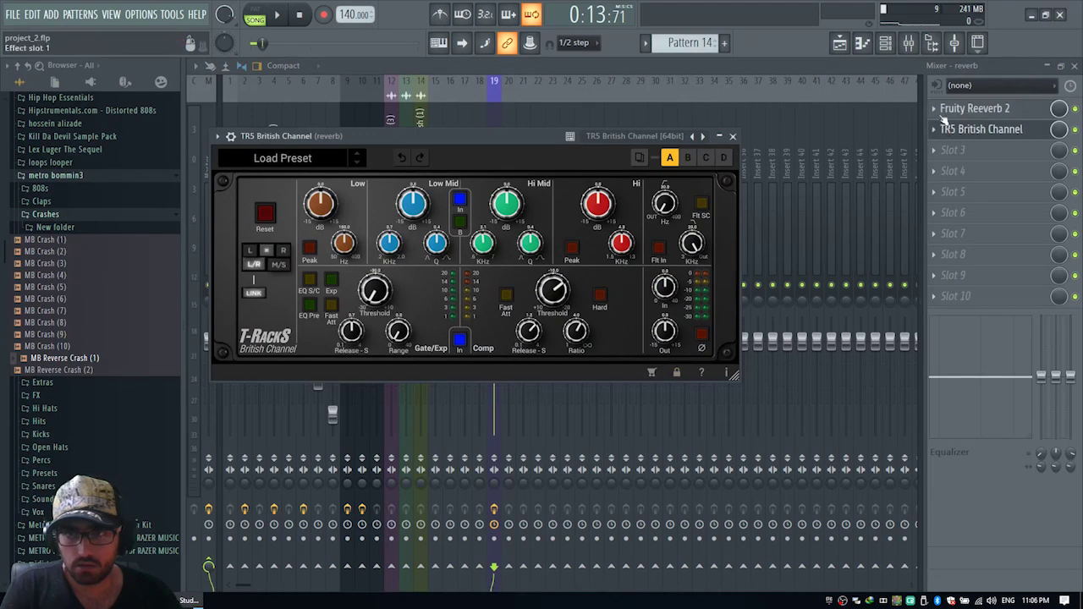
left_click(935, 110)
left_click(937, 112)
left_click(951, 131)
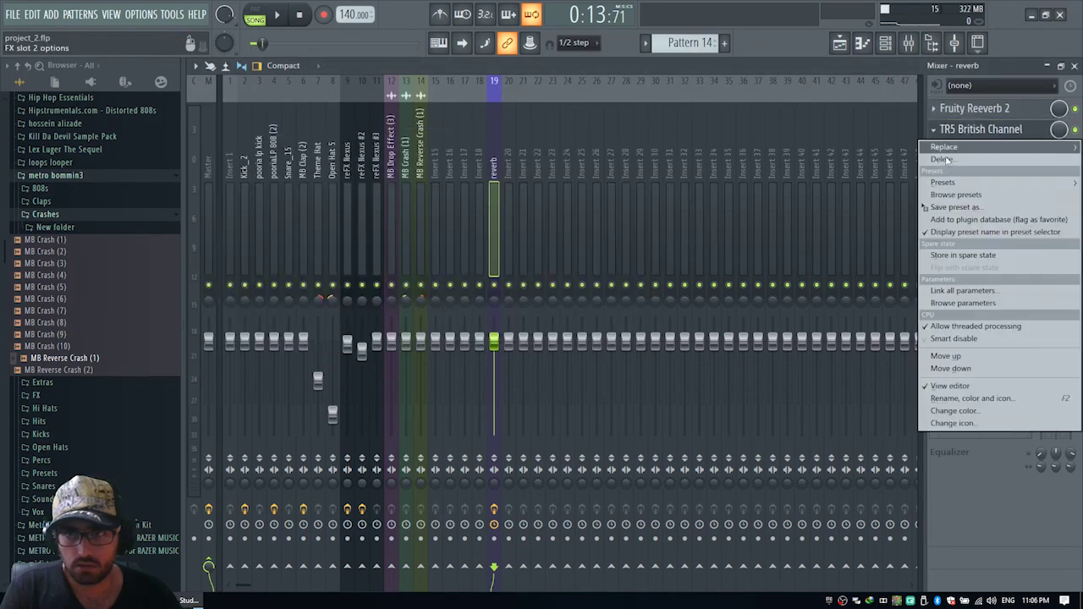
left_click(947, 161)
left_click(611, 339)
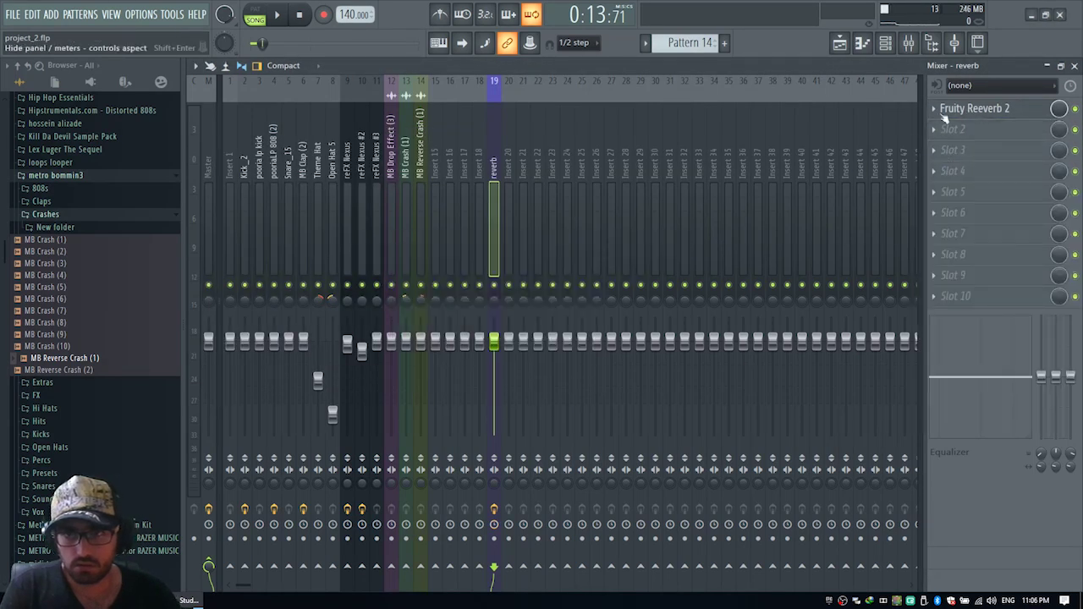
Step: Turn Fruity Reeverb 2's dry level fully down, raise its early reflection and wet levels, and close the plugin
left_click(985, 114)
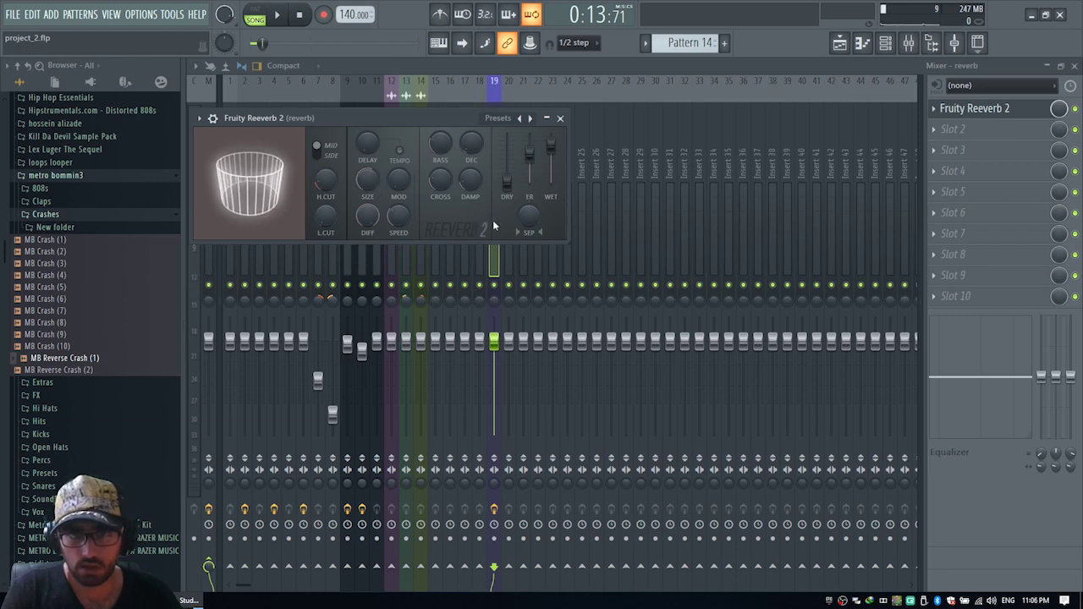
left_click(561, 118)
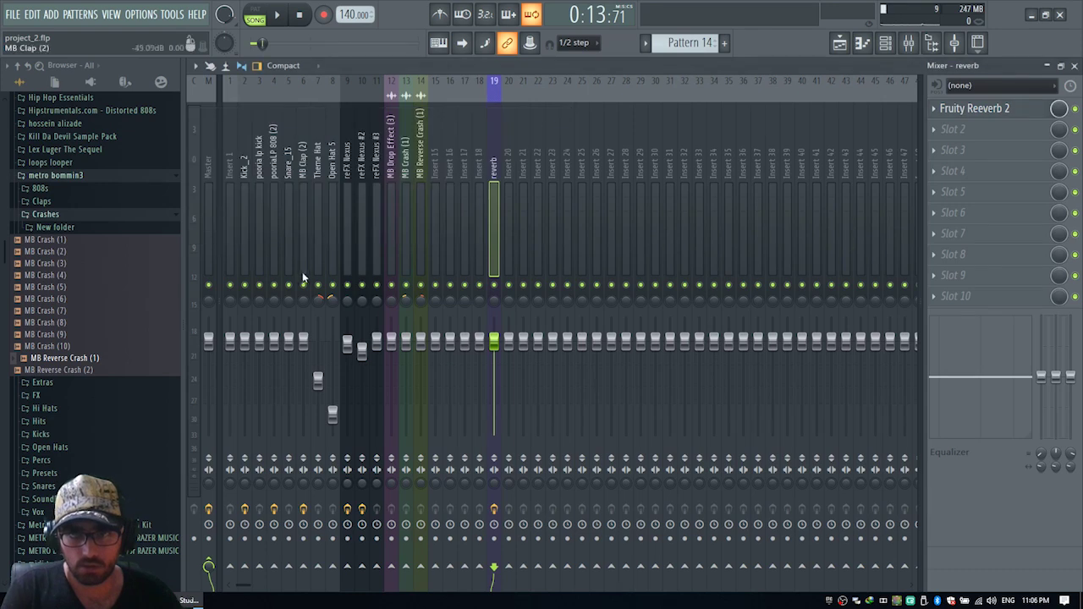
Step: Play the beat with Theme Hat and Open Hat 5 isolated and send both to the reverb track, comparing the hat with and without reverb
key("space")
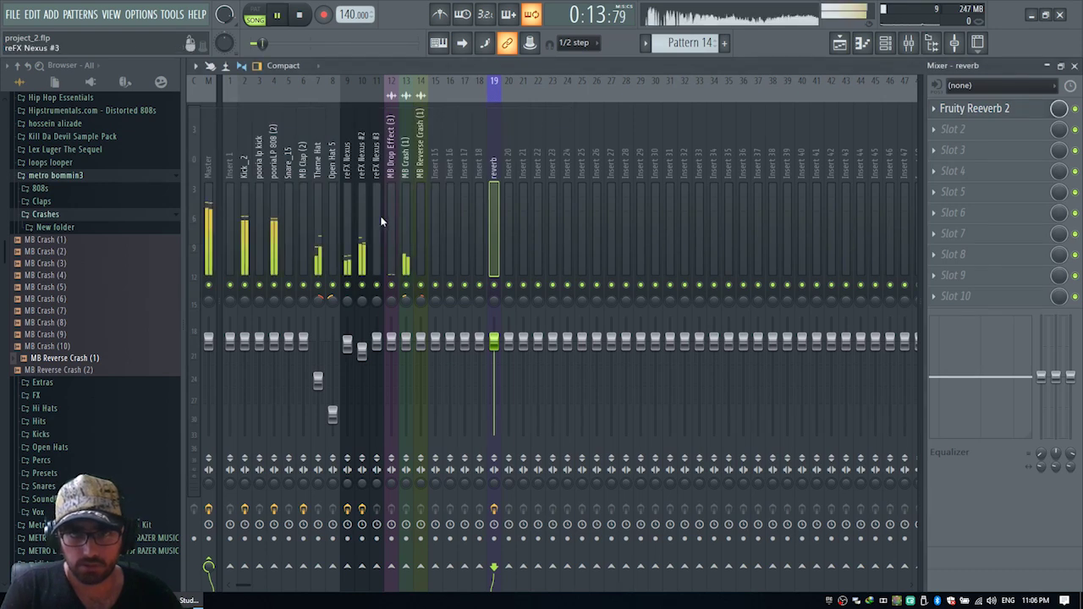
left_click(317, 280)
left_click(494, 566)
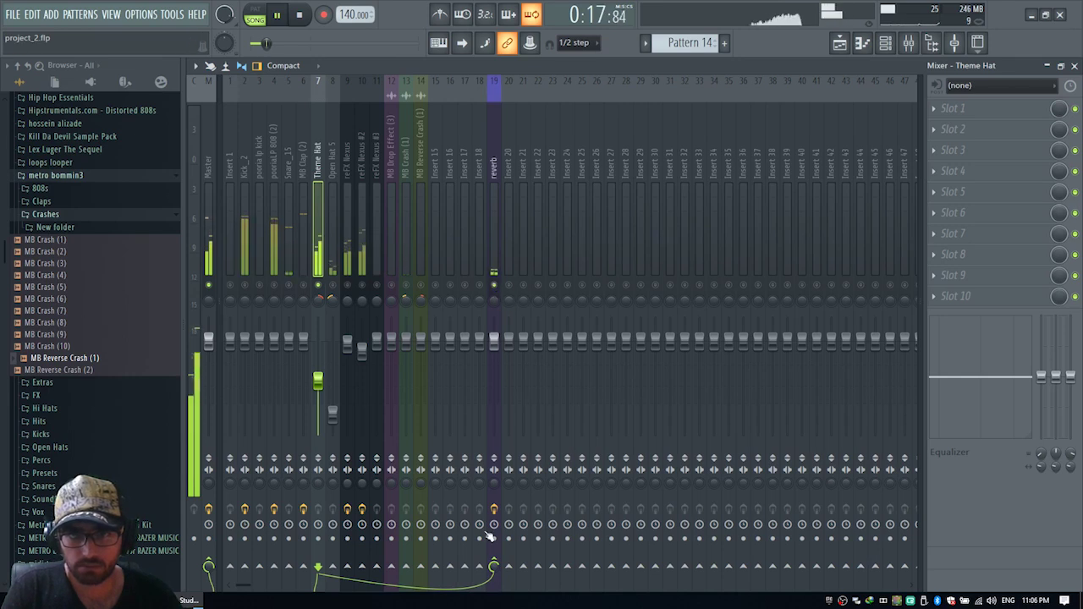
scroll(494, 566, "down", 5)
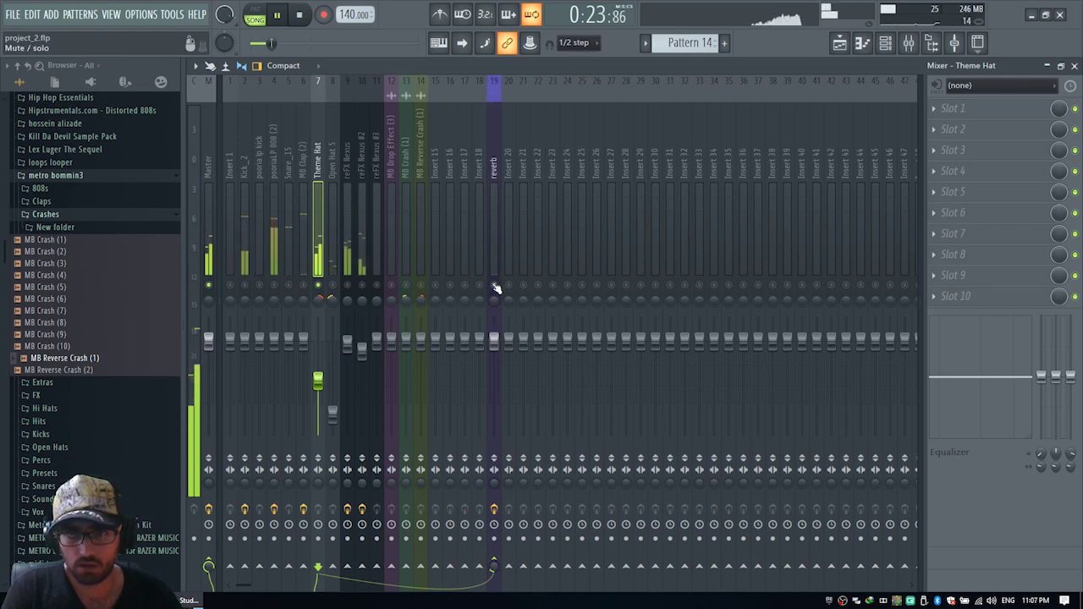
left_click(496, 288)
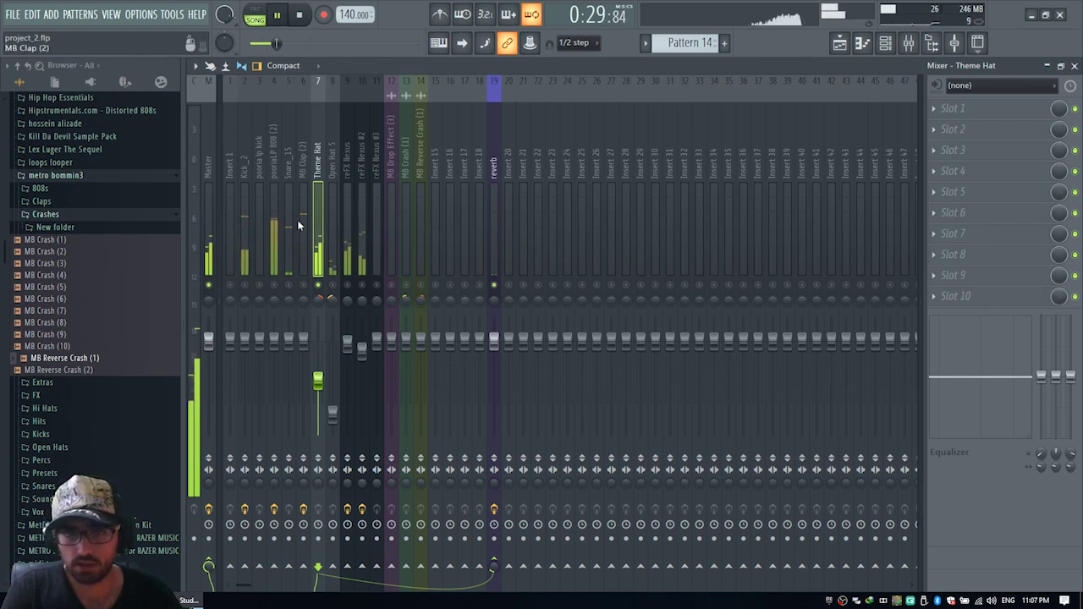
left_click(333, 246)
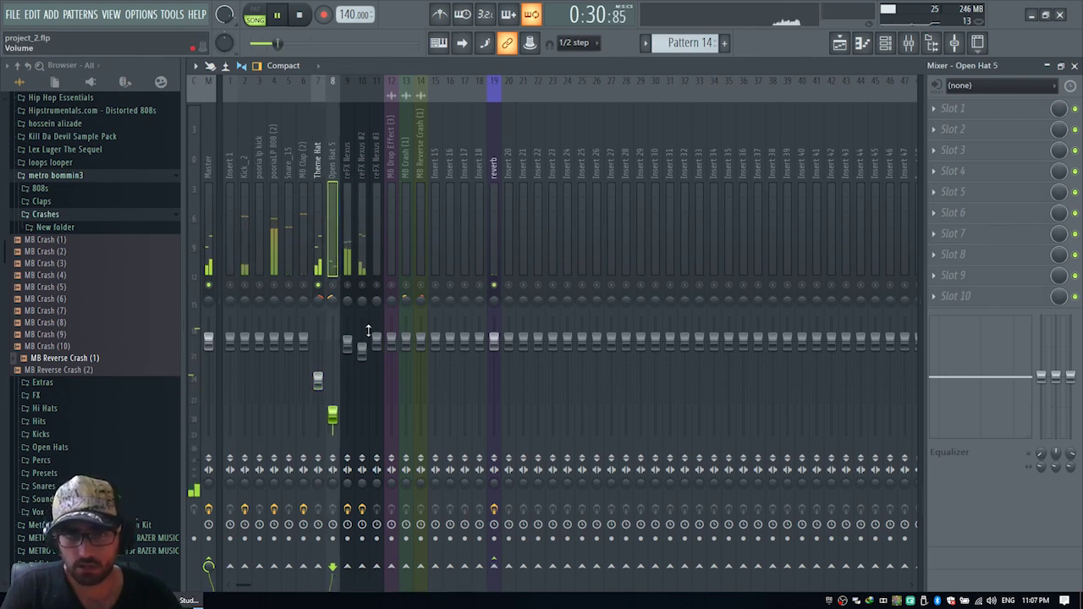
left_click(494, 565)
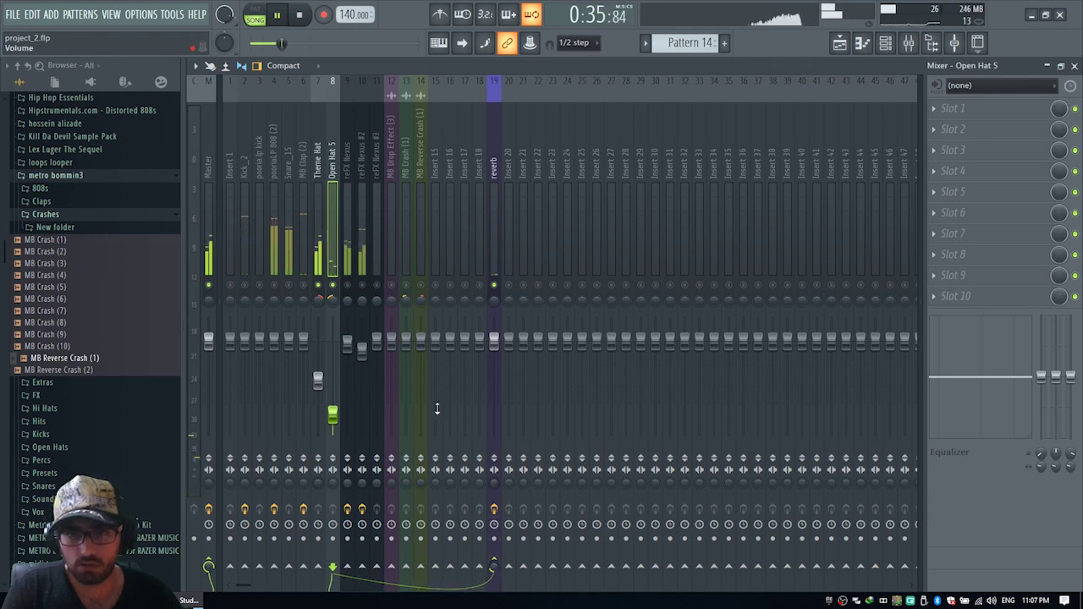
Step: Add MB Clap (2) and Snare_15 to the soloed tracks and send both to reverb, with the clap's send lowered to about 9%
left_click(304, 254)
left_click(494, 565)
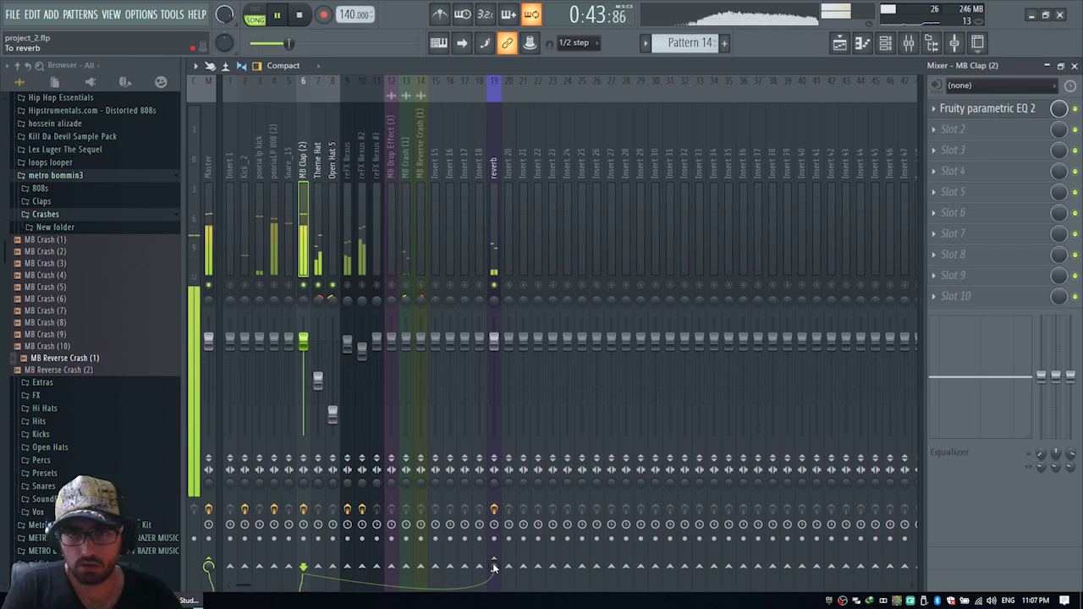
left_click_drag(494, 567, 494, 584)
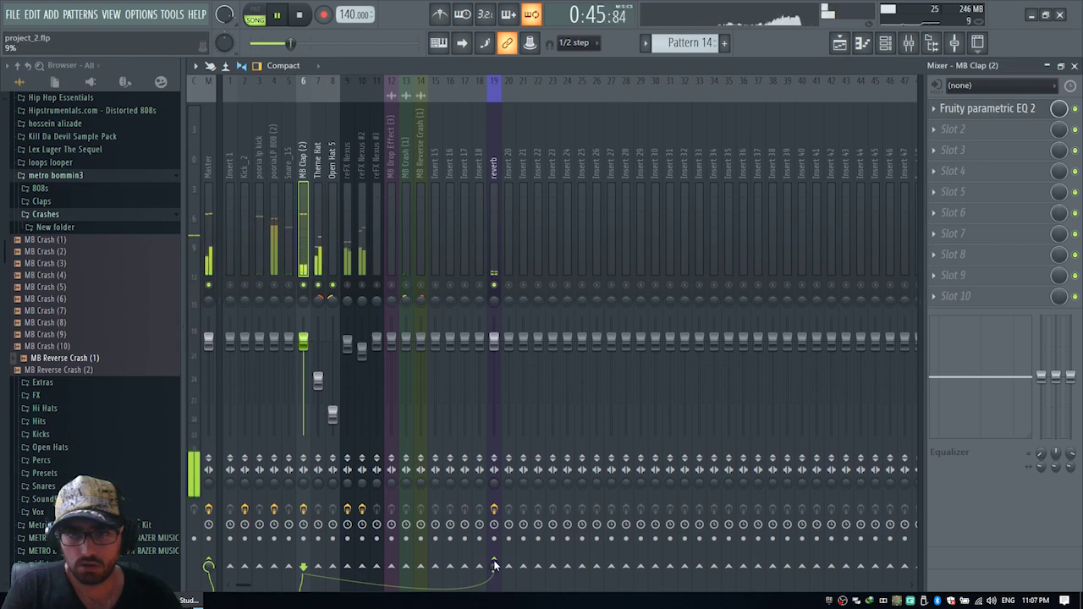
left_click(288, 246)
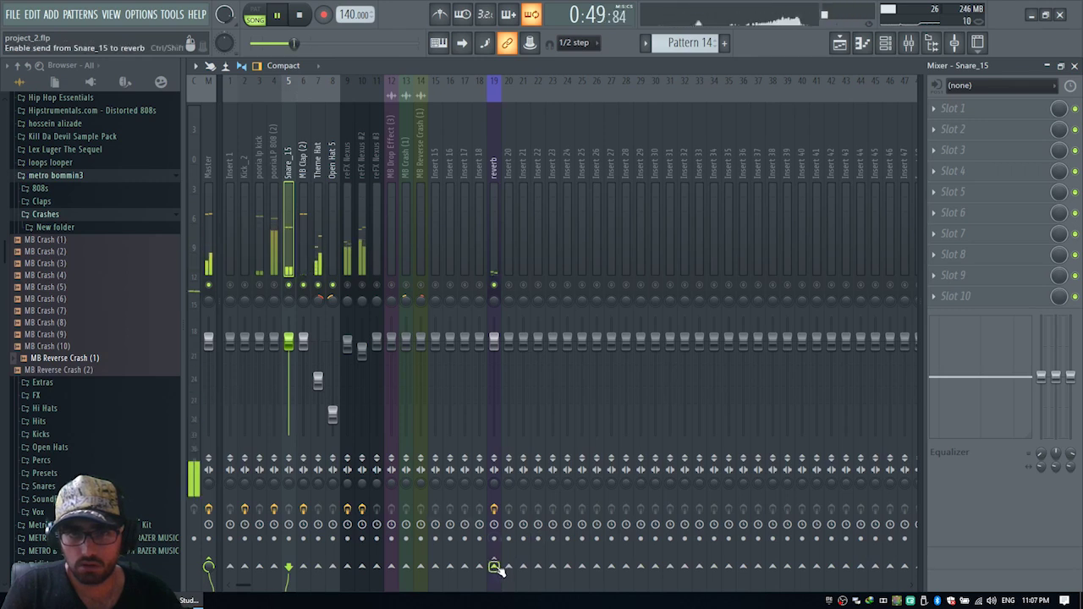
mouse_move(495, 565)
left_mouse_down()
mouse_move(495, 550)
mouse_move(495, 578)
left_mouse_up()
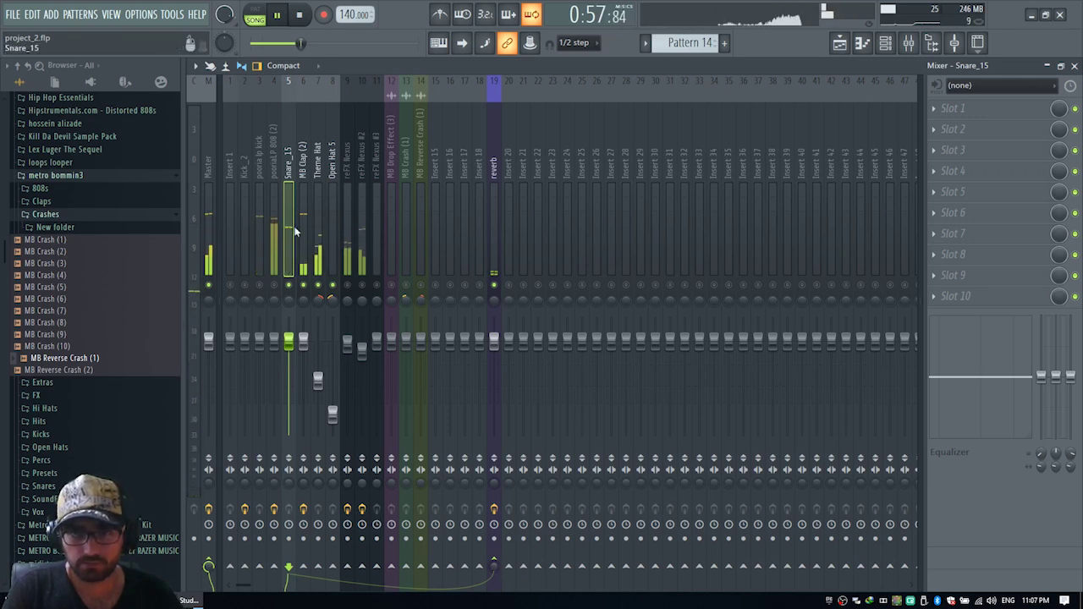
Step: Add reFX Nexus and reFX Nexus #2 to the soloed tracks, send both to the reverb track and save the project
left_click(347, 245)
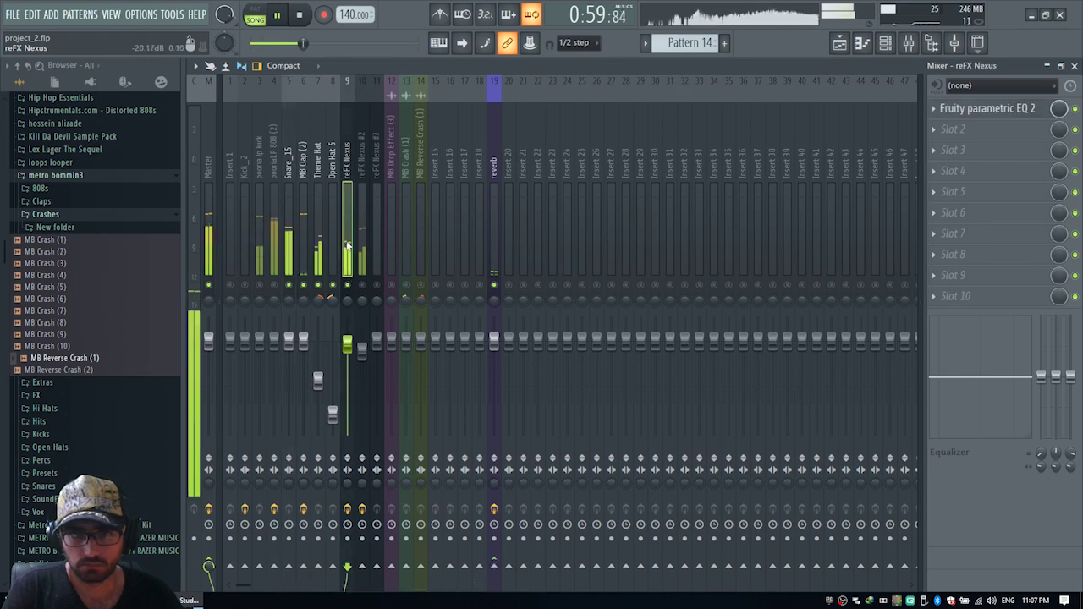
left_click(493, 565)
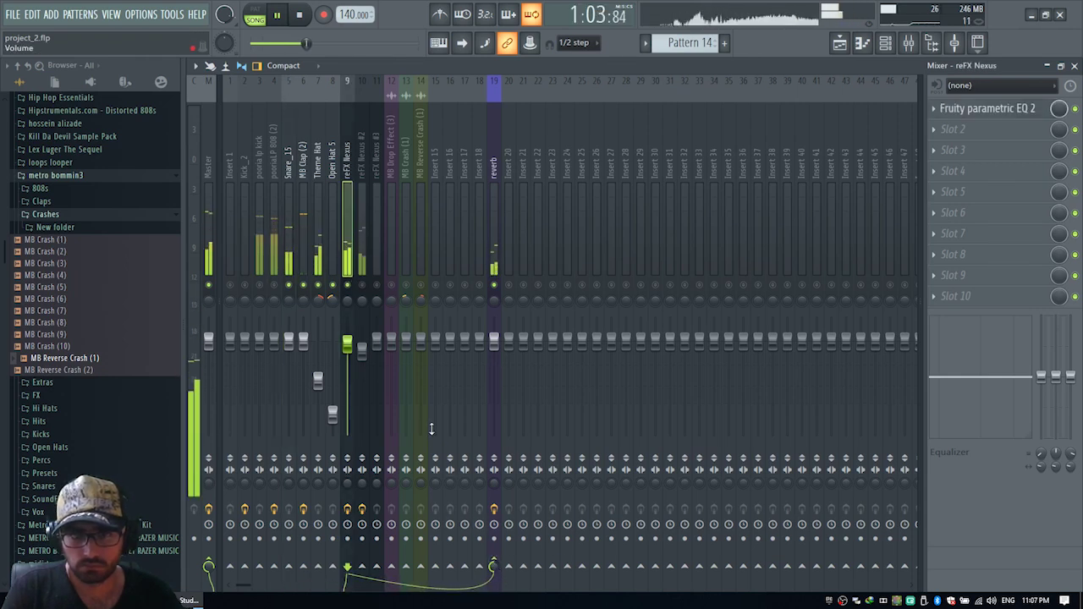
left_click(362, 254)
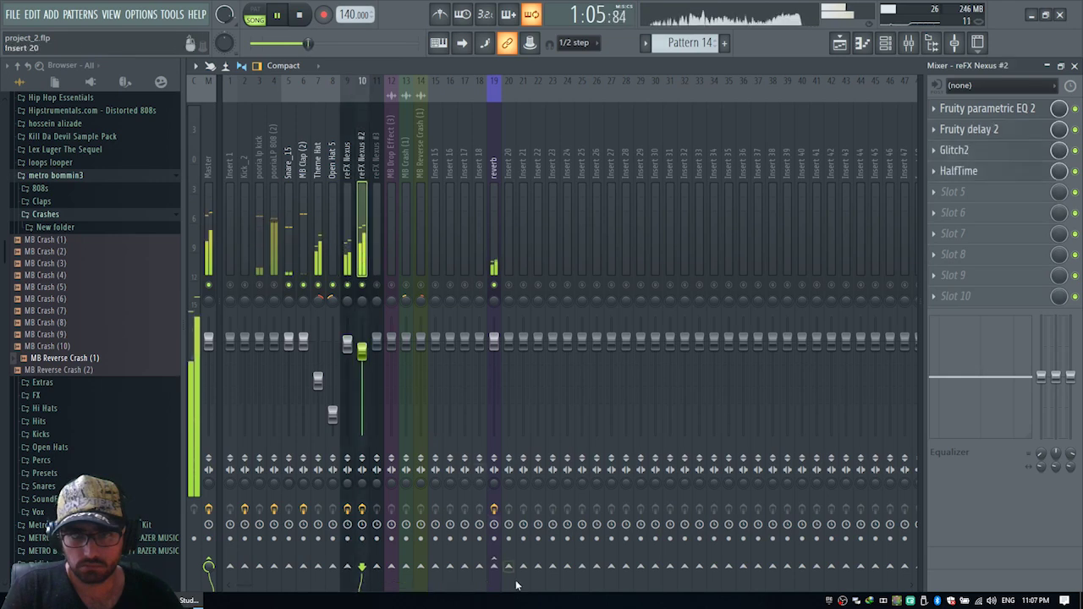
left_click(493, 565)
key("ctrl+s")
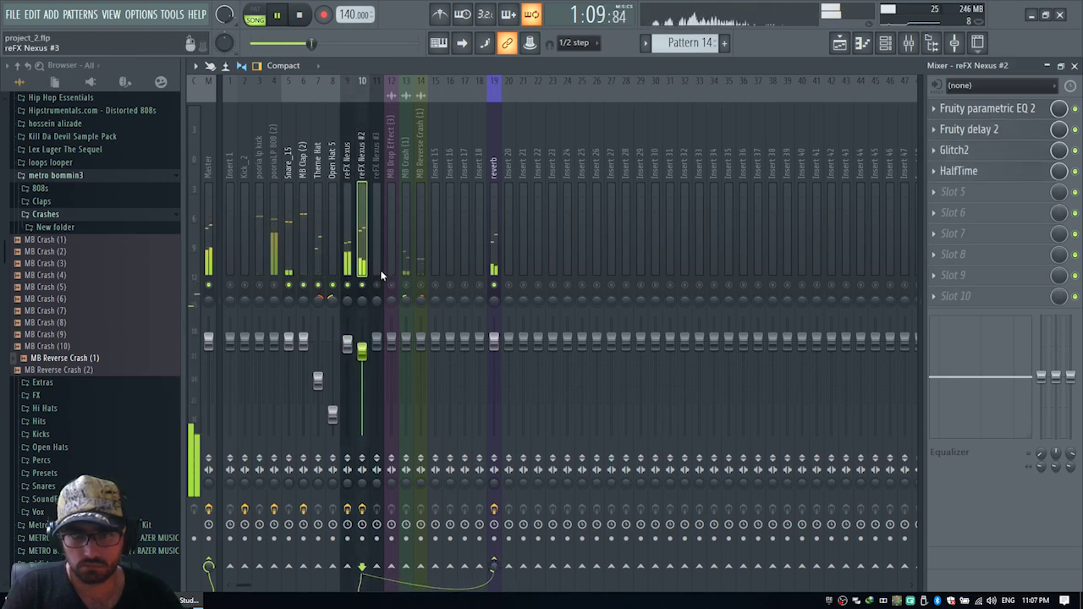
Step: Bring all mixer tracks back into playback and send MB Crash (1) to the reverb track
right_click(362, 285)
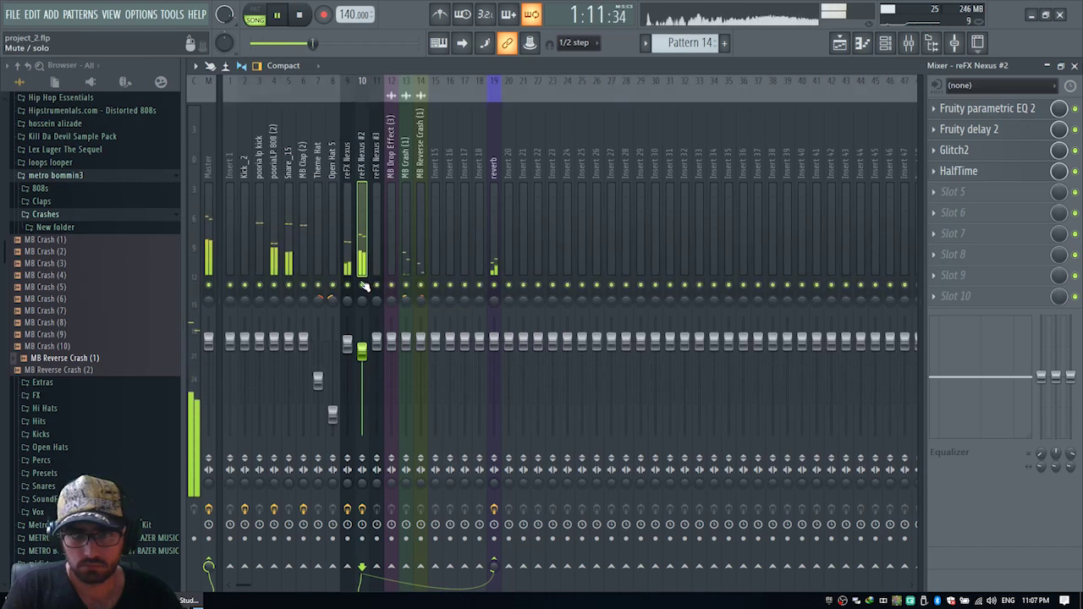
left_click(407, 248)
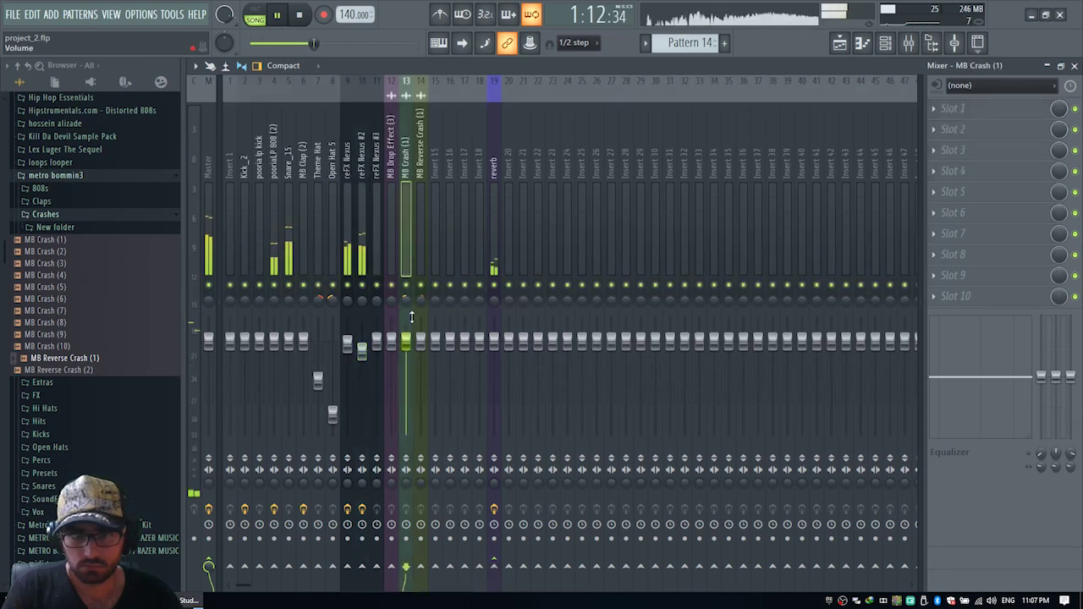
left_click(493, 567)
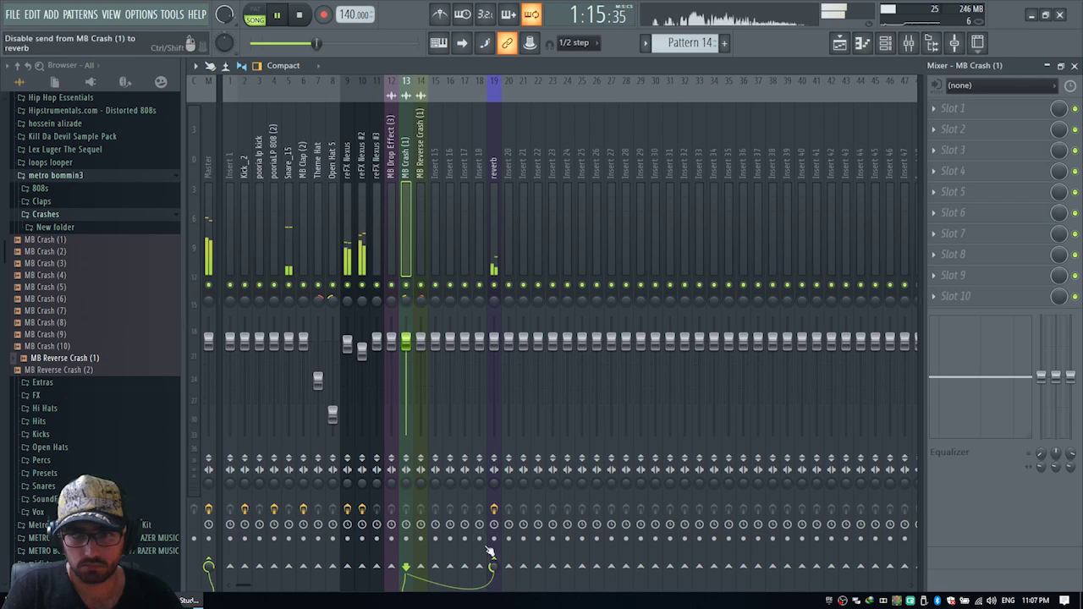
Step: Send MB Reverse Crash (1) to the reverb track at about 54% and stop playback
left_click(419, 236)
left_click(494, 567)
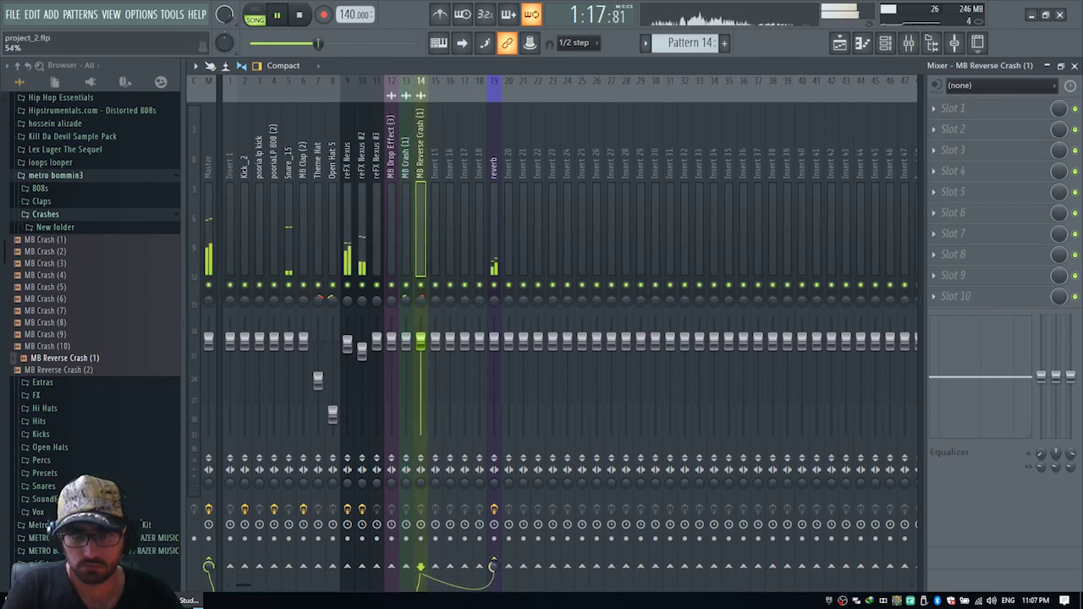
left_click(300, 15)
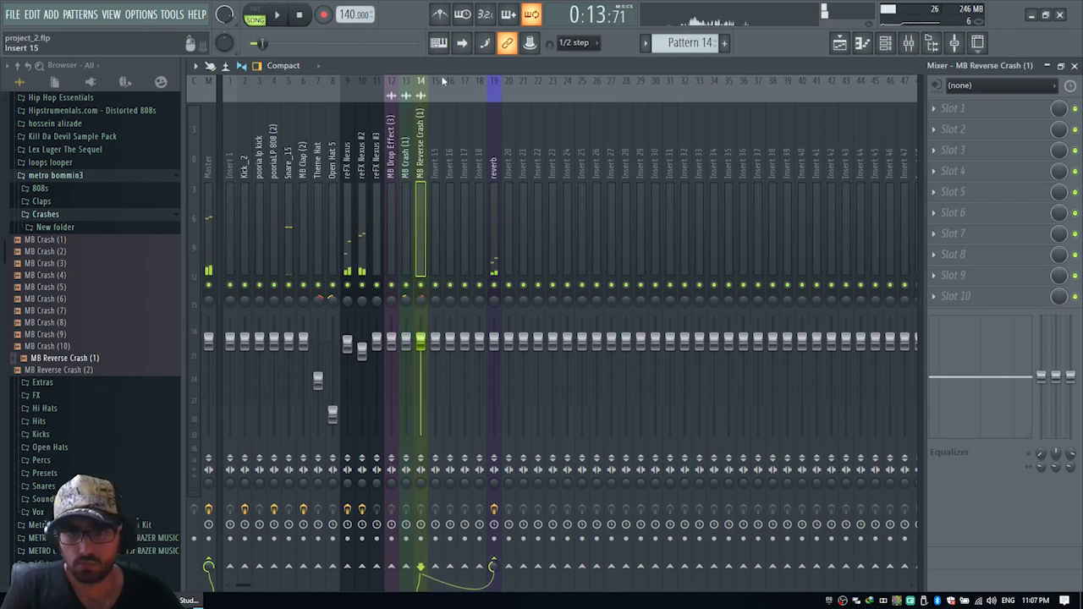
Step: Examine the routing of the reFX Nexus tracks and Open Hat 5 into the reverb track
left_click(496, 165)
left_click(519, 166)
left_click(499, 161)
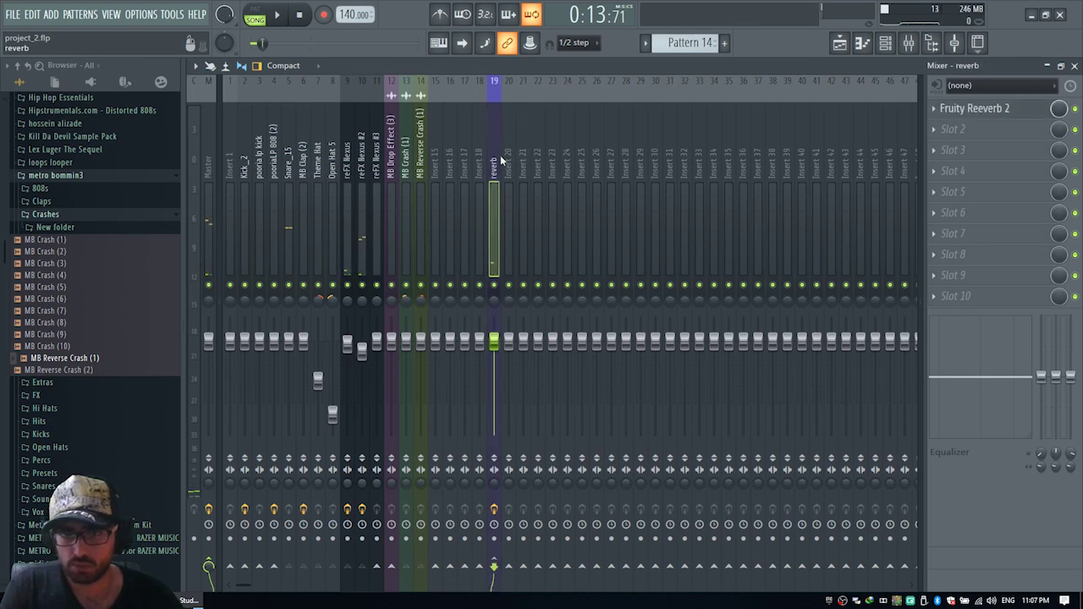
left_click(346, 186)
left_click(362, 186)
left_click(335, 187)
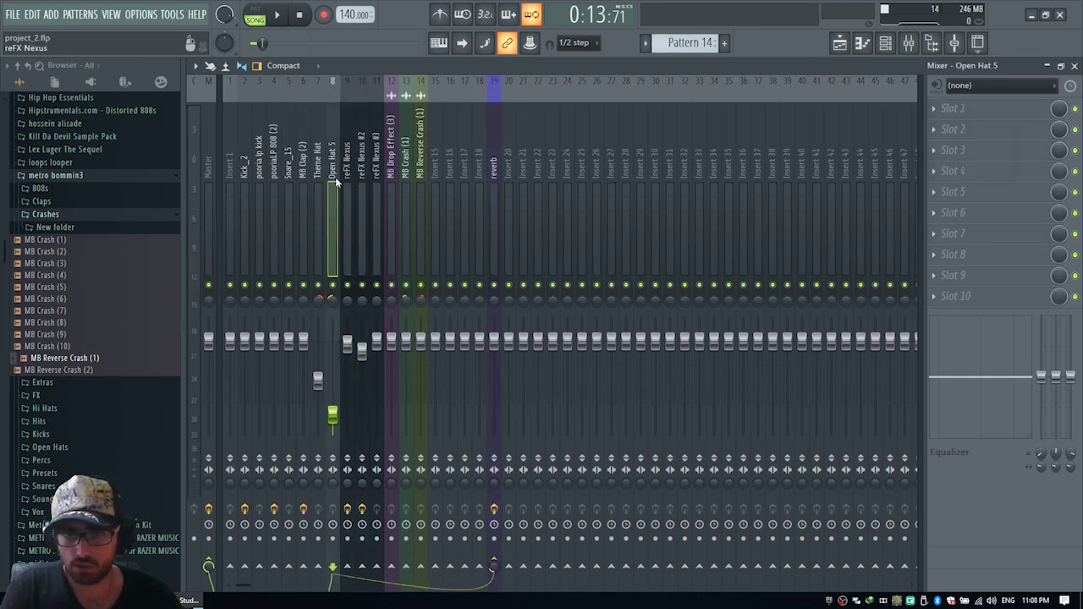
left_click(362, 186)
left_click(335, 187)
left_click(351, 186)
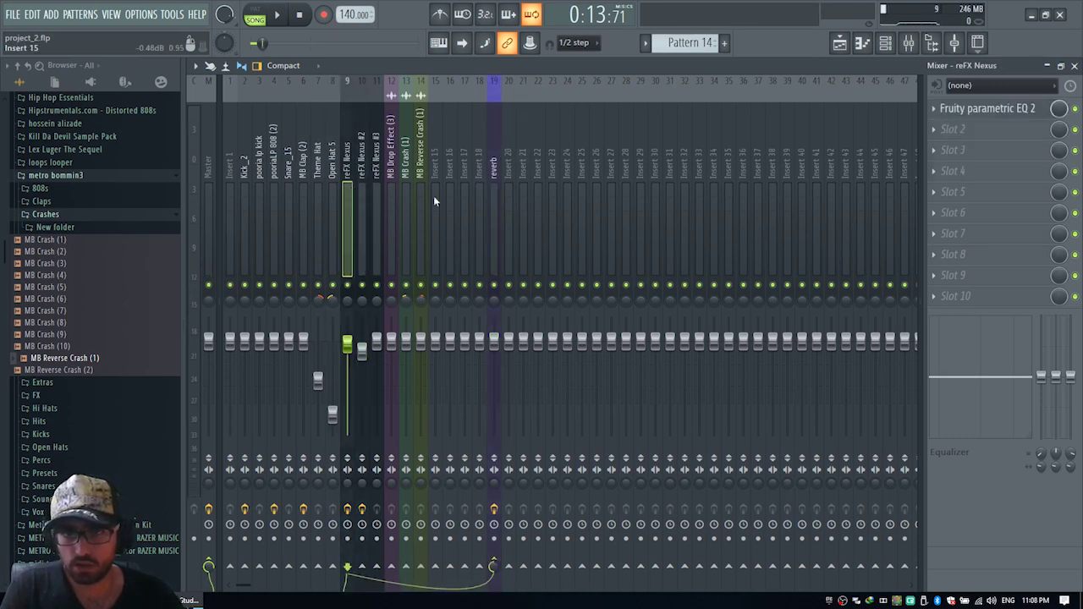
left_click(494, 174)
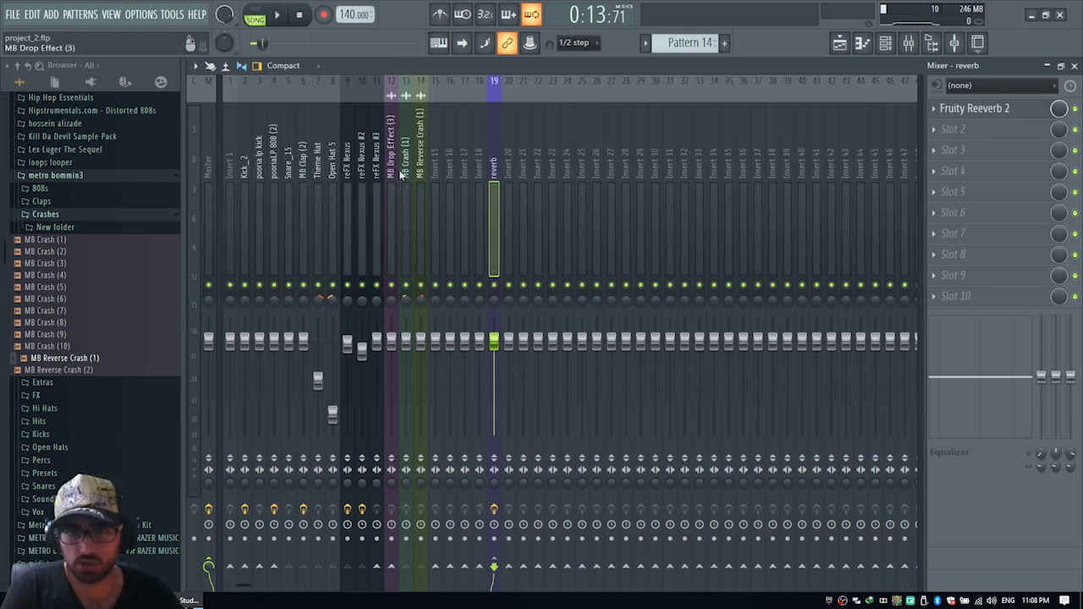
Step: Play the beat briefly and disable the sends from reFX Nexus and reFX Nexus #2 to the reverb track
key("space")
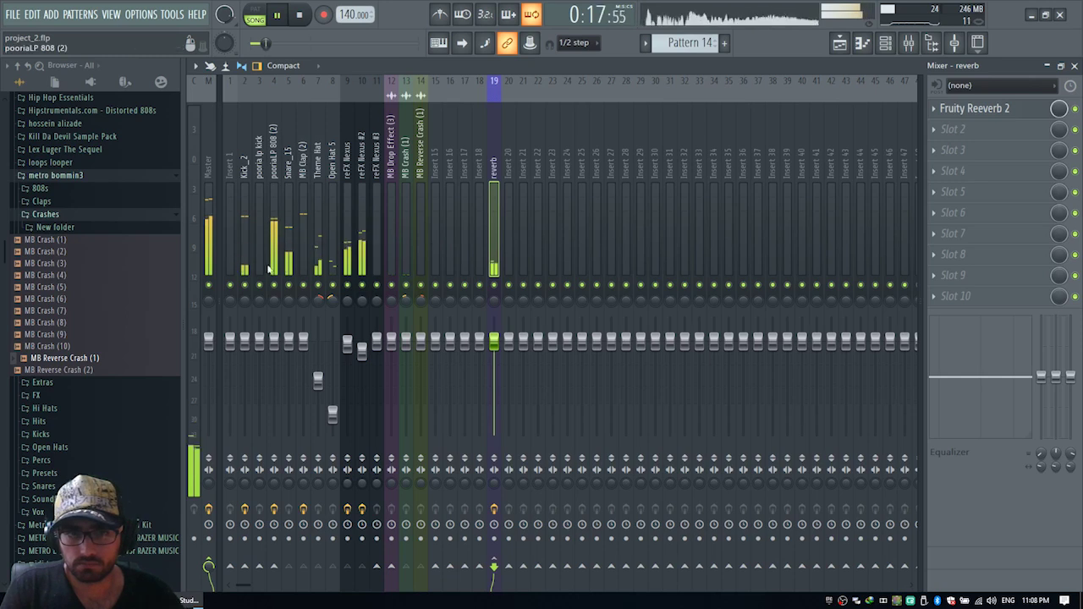
left_click(208, 246)
left_click(361, 249)
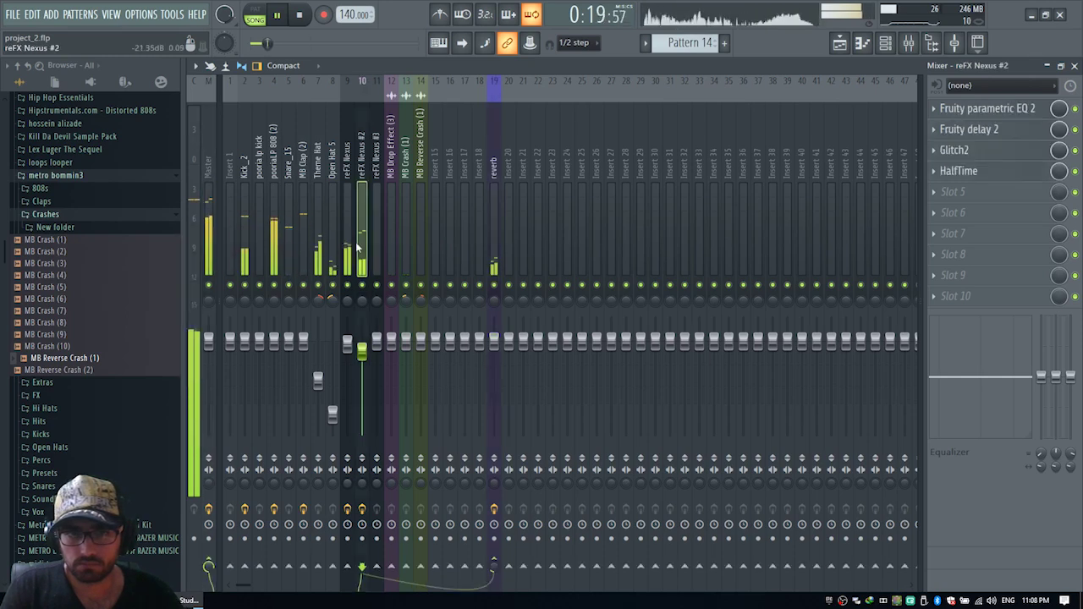
left_click(347, 247)
key("space")
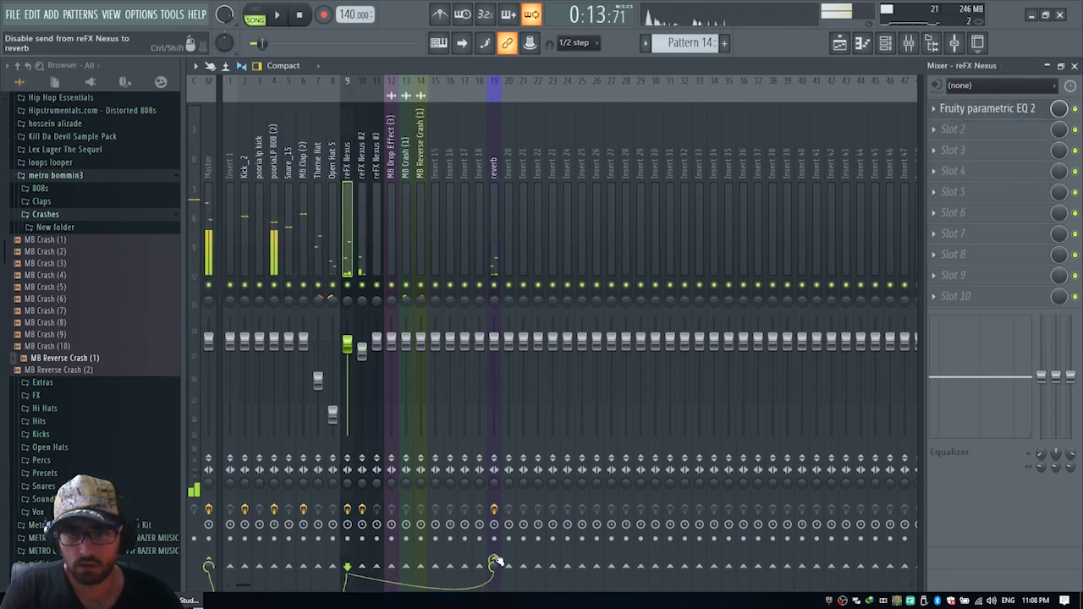
left_click(361, 197)
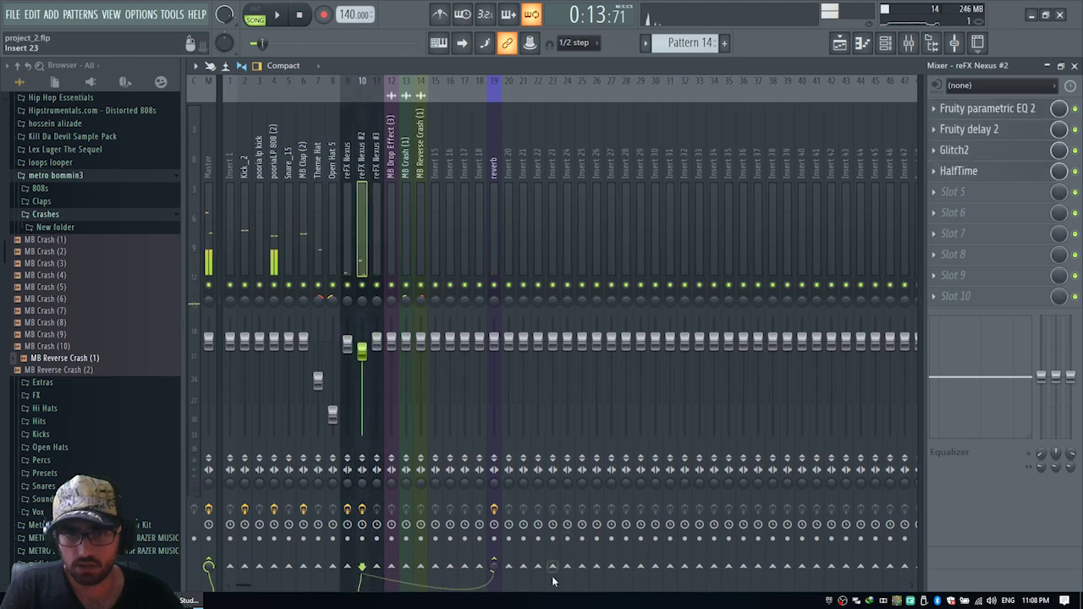
Step: Rename mixer track Insert 18 to "reverb instrument" and give it a green color
right_click(478, 148)
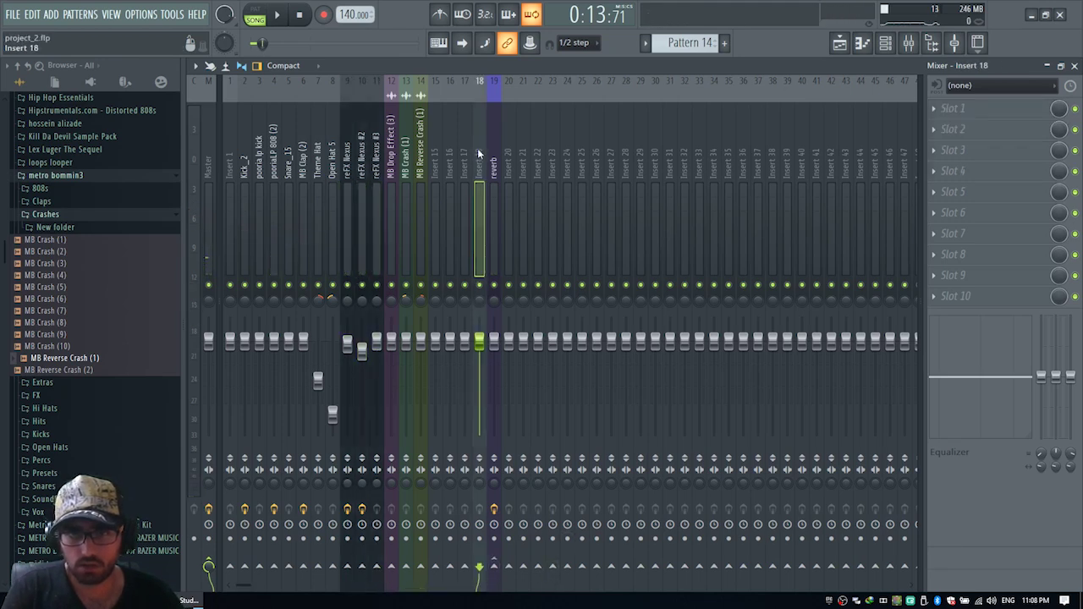
left_click(624, 94)
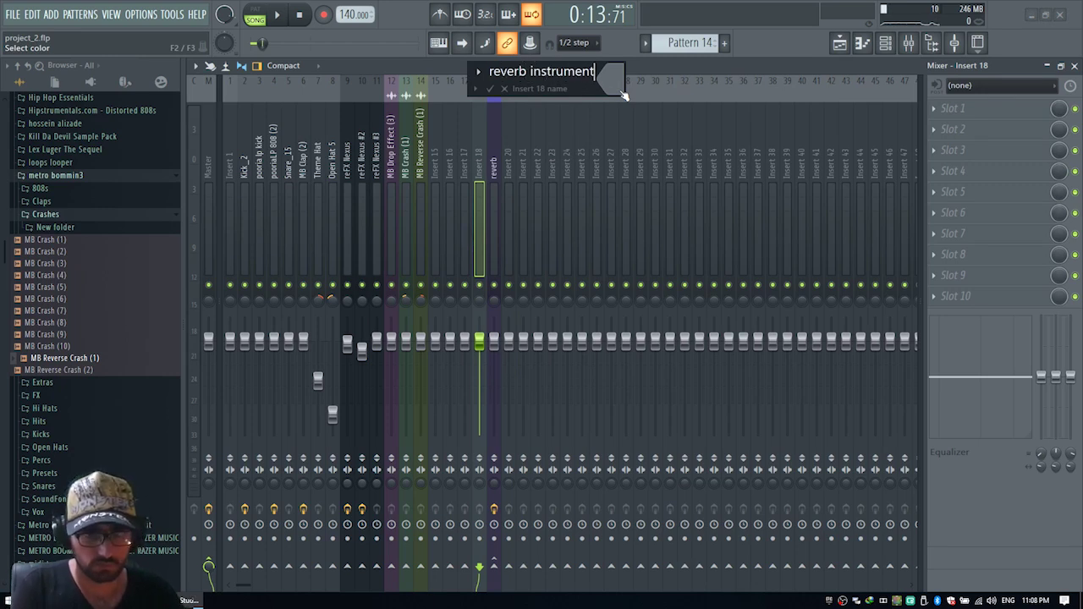
left_click(623, 94)
left_click(685, 86)
key("Return")
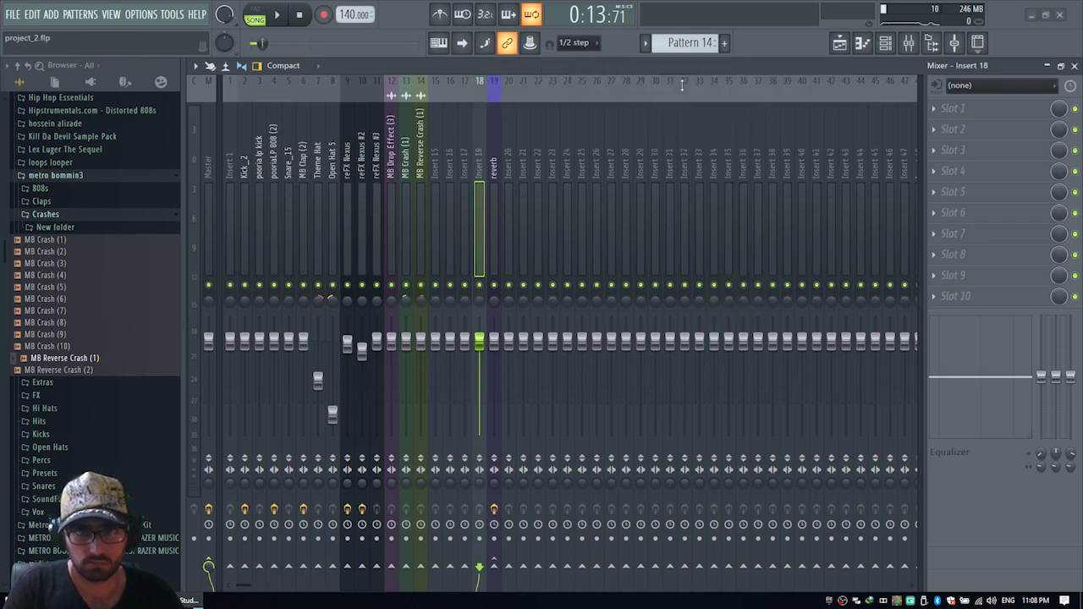
Step: Copy the Fruity Reeverb 2 effect with its settings from the reverb track onto the reverb instrument track
left_click(934, 108)
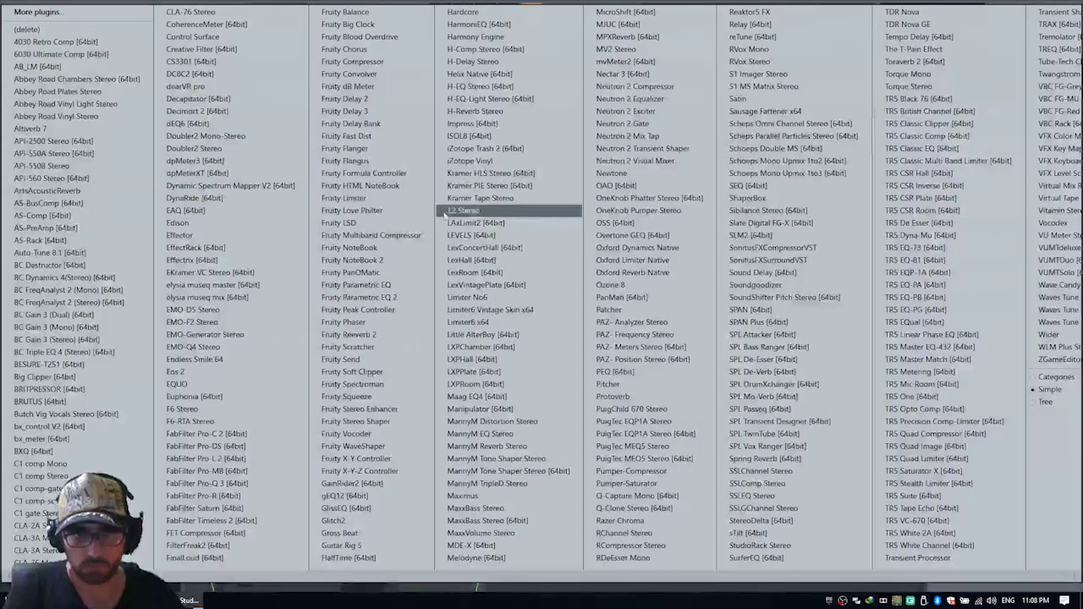
left_click(540, 558)
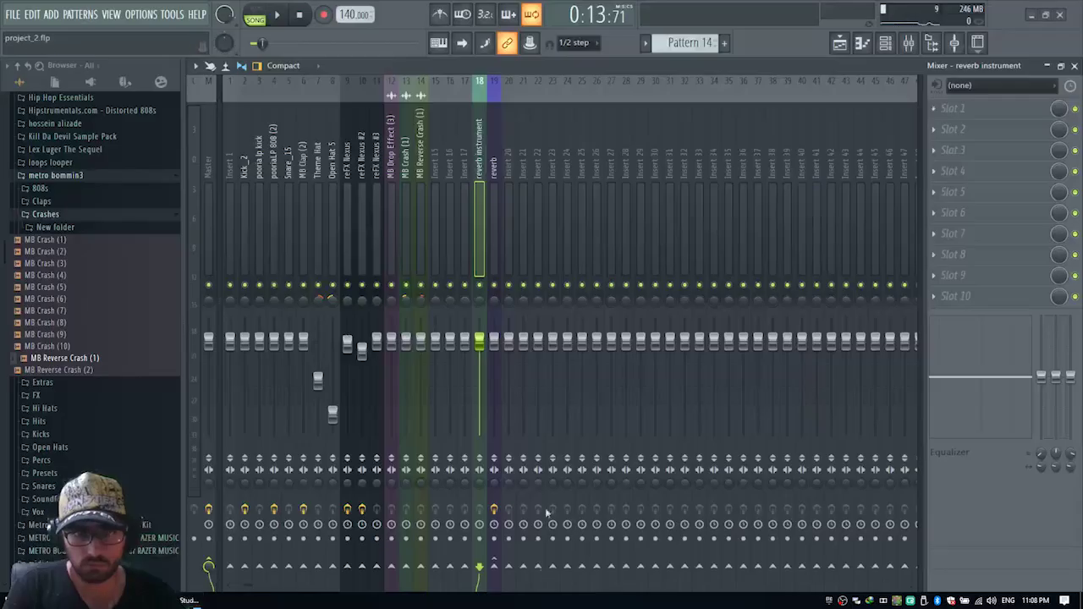
left_click(491, 119)
left_click(934, 109)
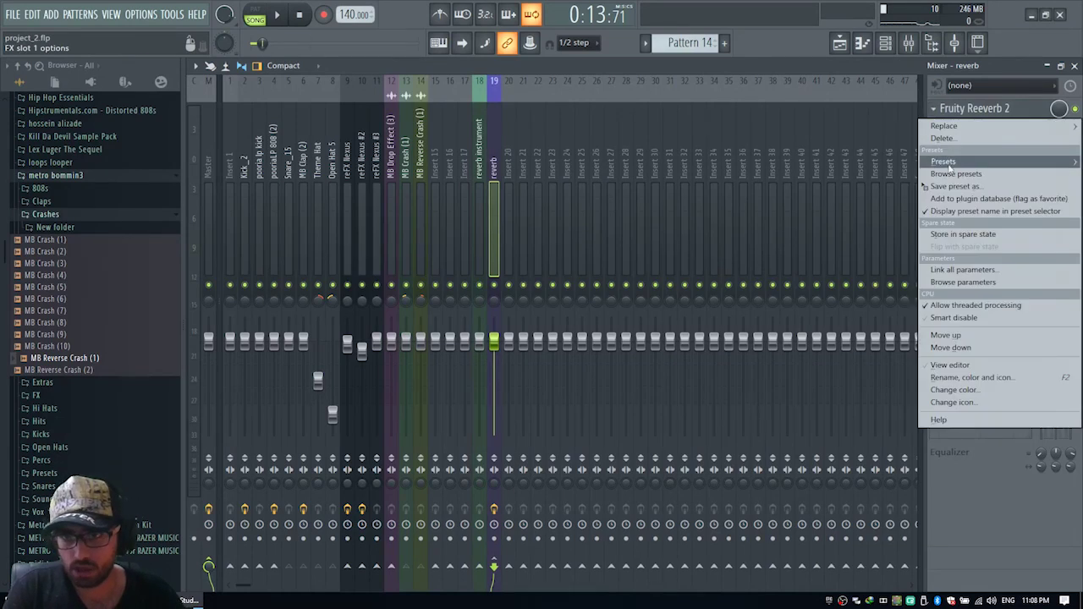
left_click_drag(954, 186, 480, 151)
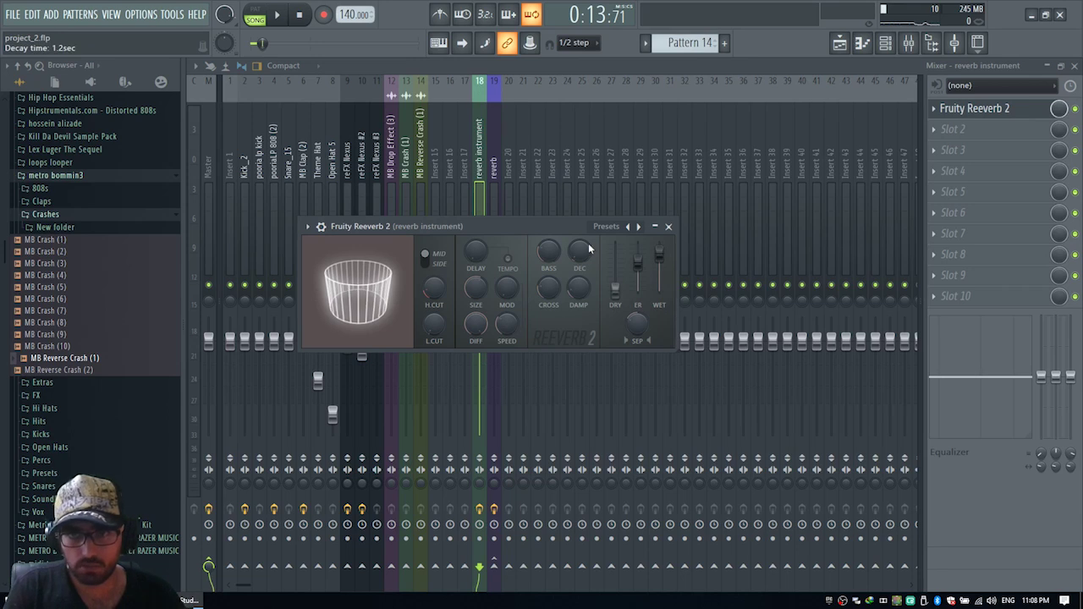
Step: Set the reverb instrument track's Fruity Reeverb 2 to a 1.8 sec decay time and 100% wet level
mouse_move(589, 248)
left_mouse_down()
mouse_move(590, 236)
mouse_move(579, 245)
left_mouse_up()
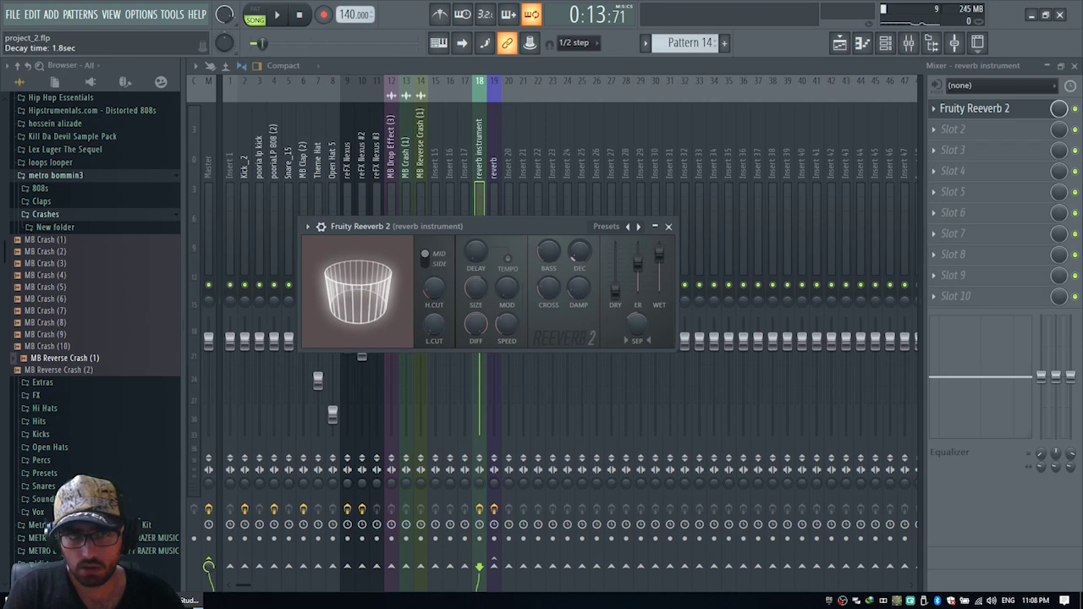
left_click_drag(659, 259, 671, 251)
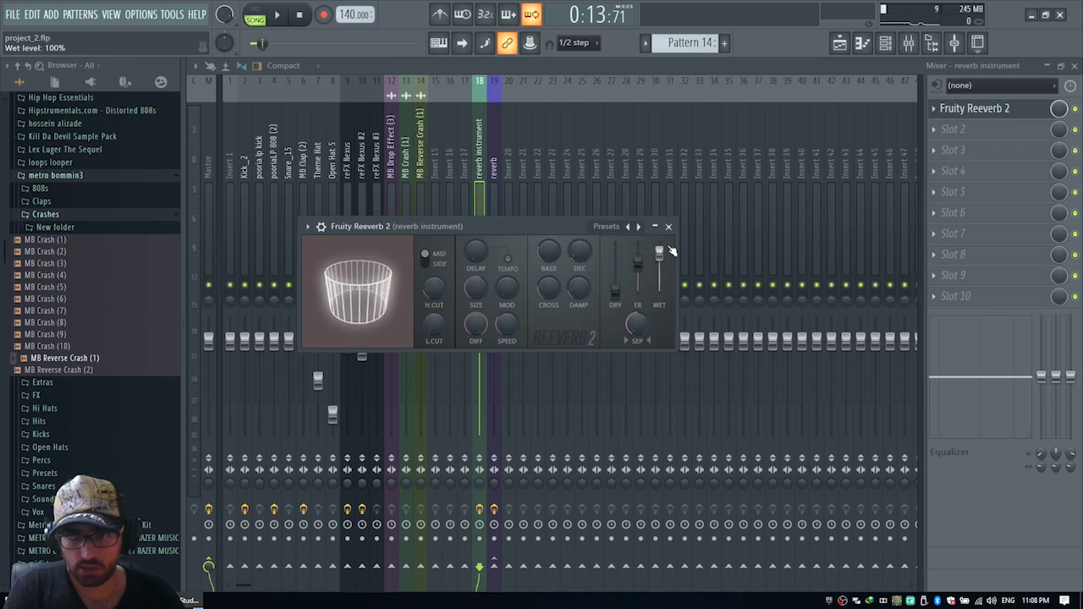
left_click(668, 226)
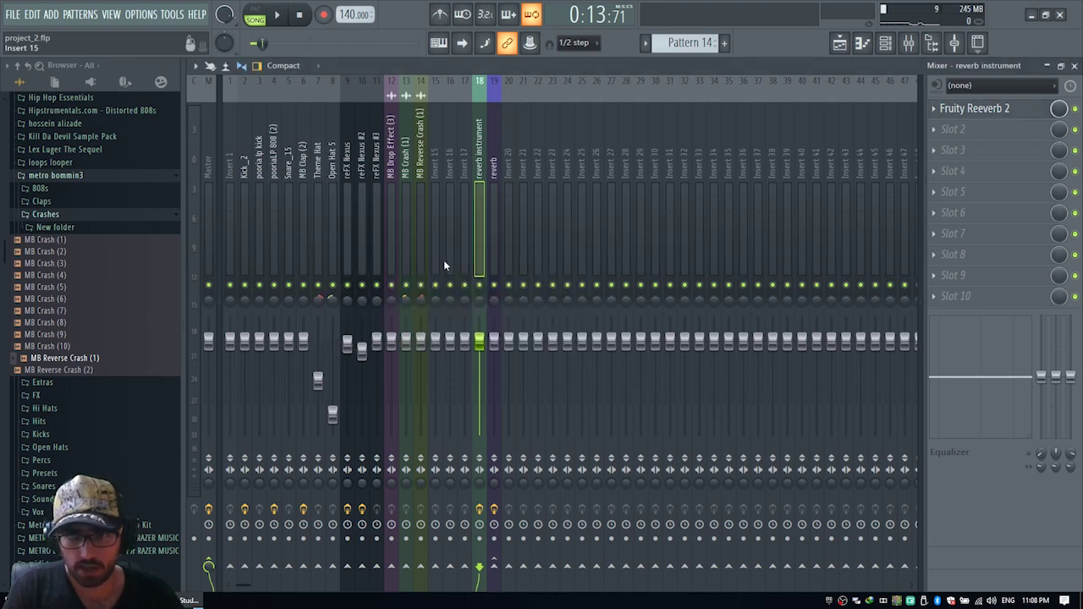
Step: During playback, send reFX Nexus #2 at about 50% and reFX Nexus at about 42% to the reverb instrument track
left_click(365, 199)
key("space")
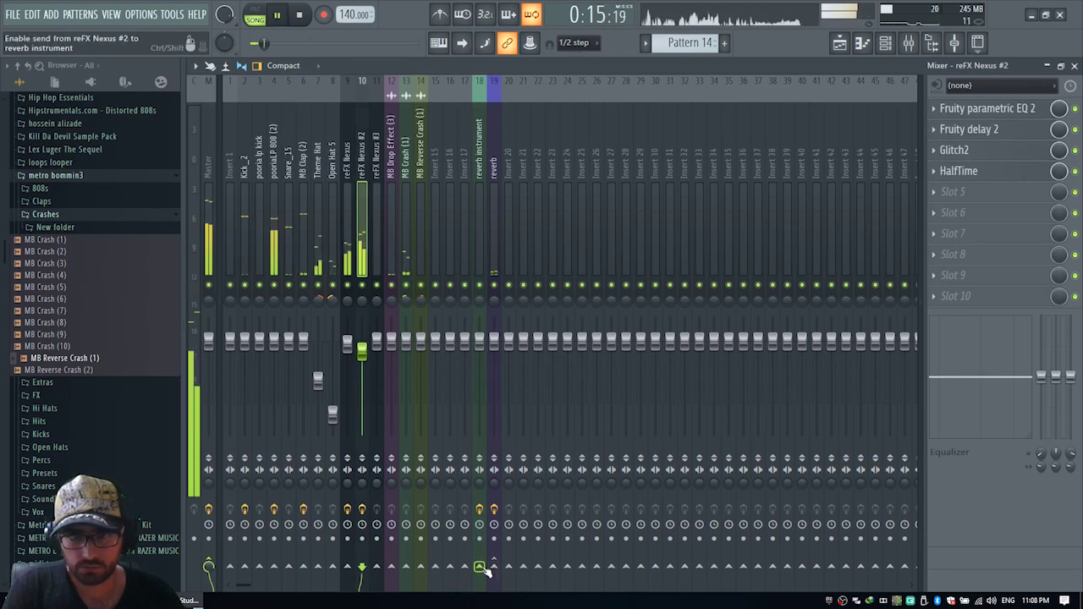
left_click(480, 566)
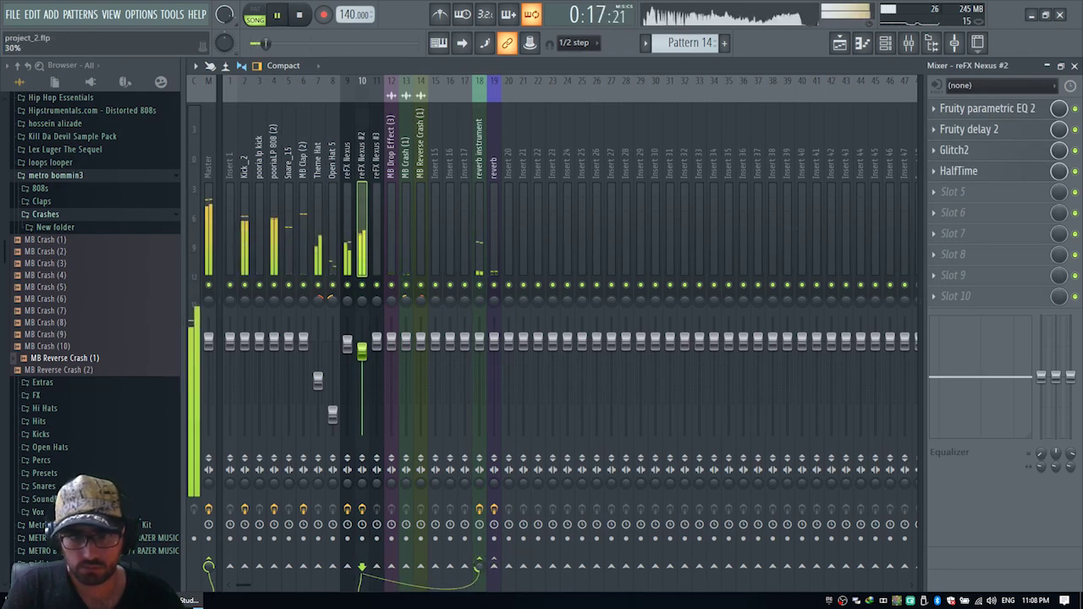
left_click(347, 186)
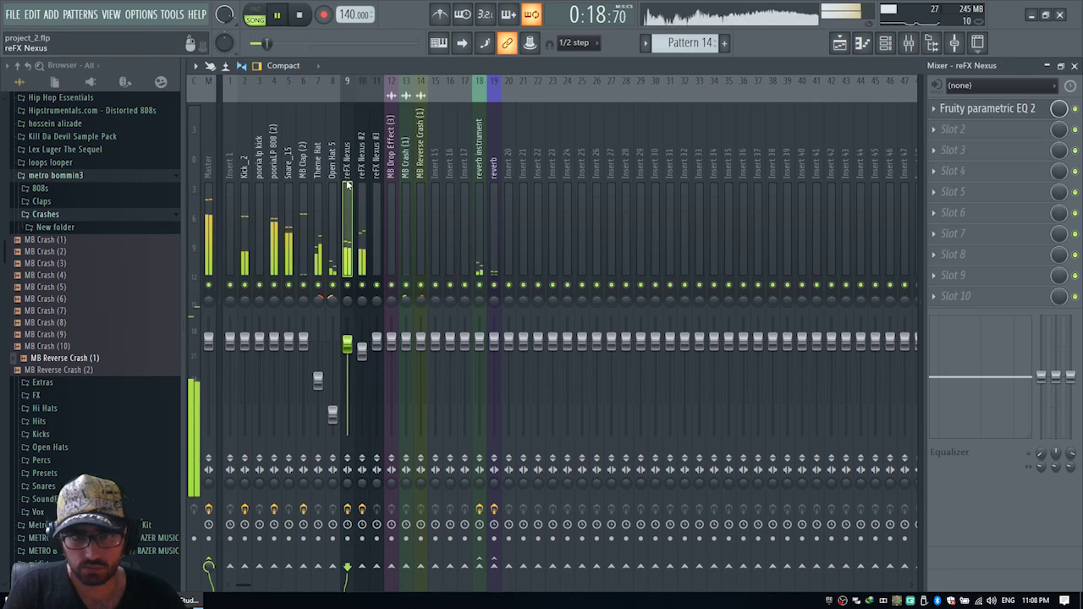
left_click(479, 566)
left_click(480, 567)
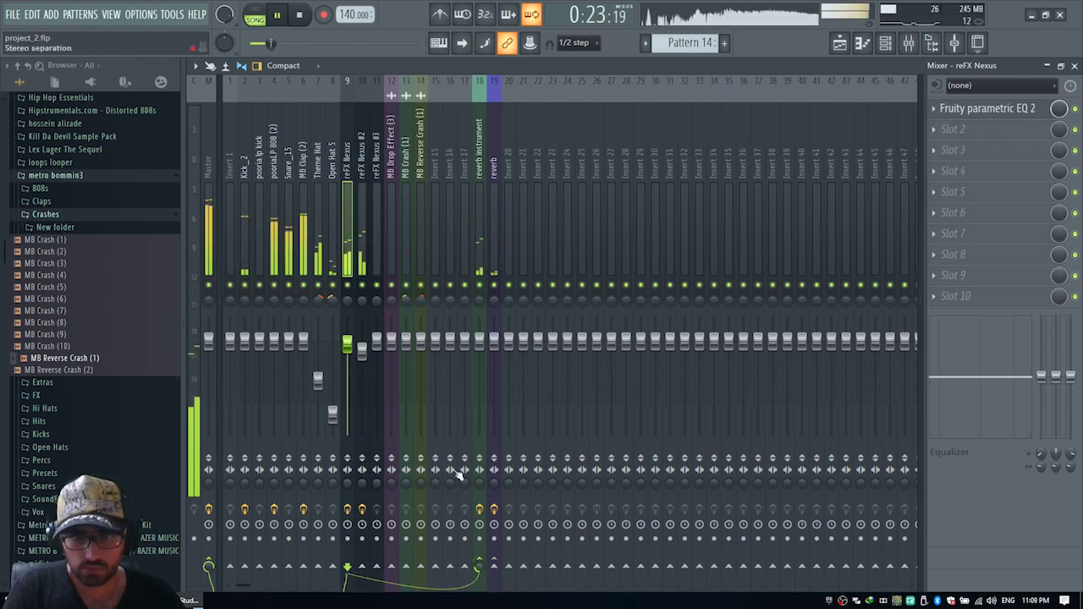
left_click(362, 186)
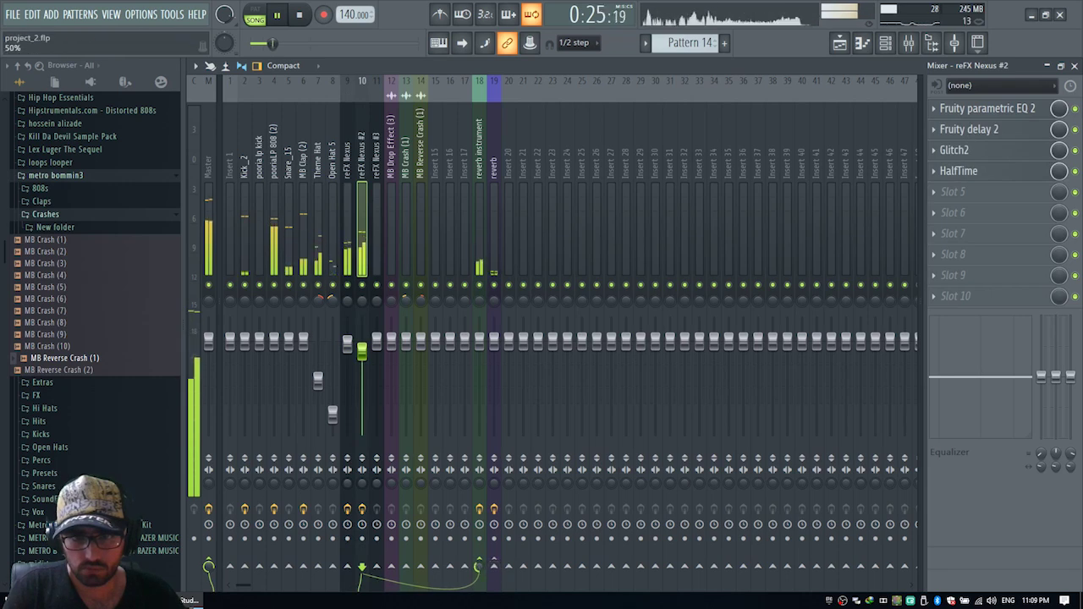
left_click(347, 186)
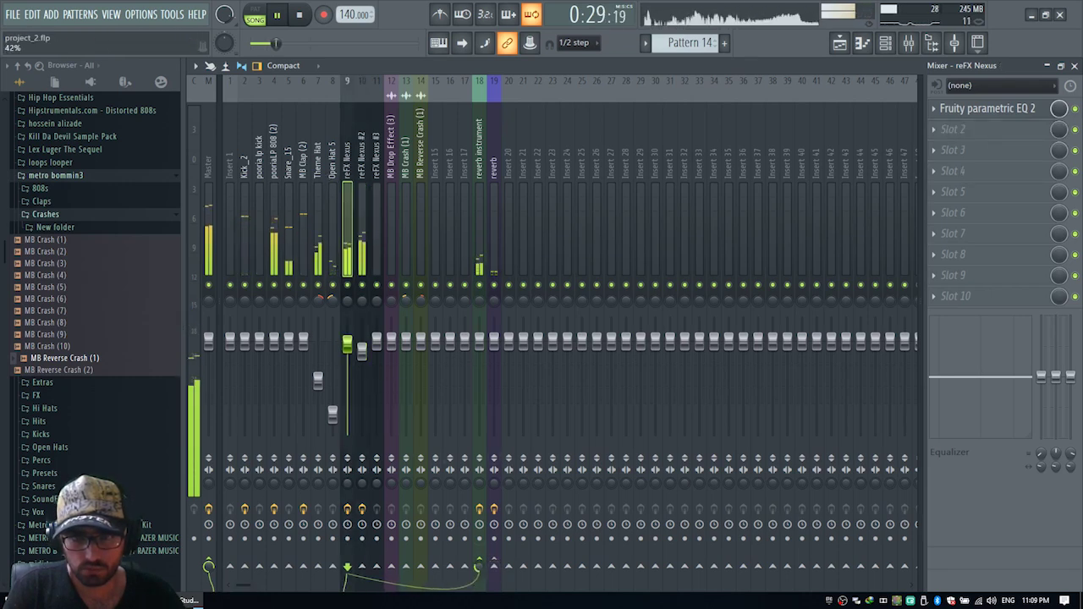
Step: Add Fruity Parametric EQ 2 after the reverb on the reverb instrument track and cut the low end with band 1
left_click(478, 198)
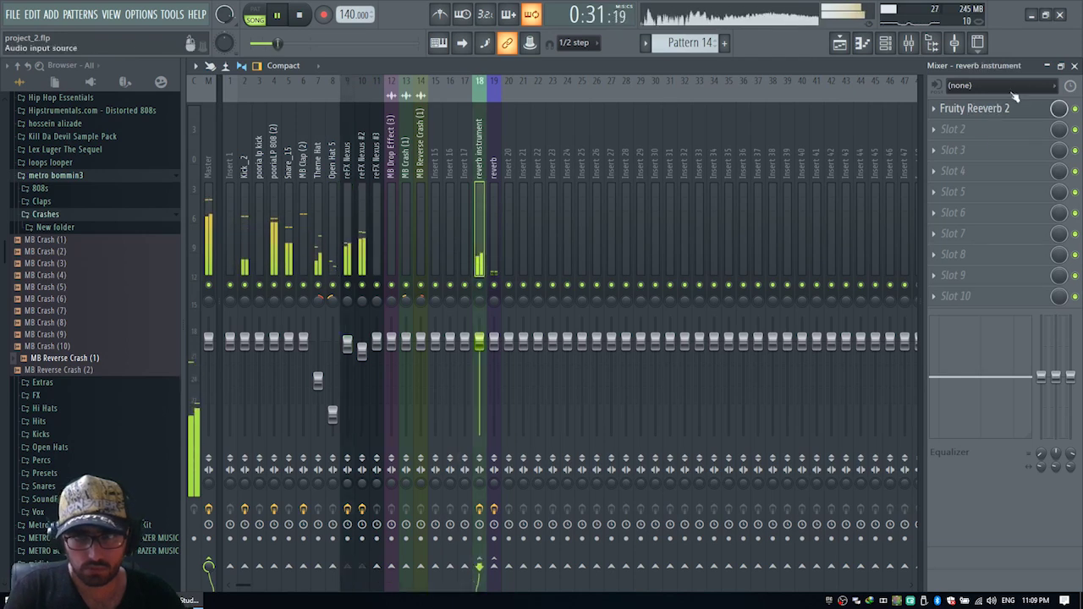
left_click(971, 133)
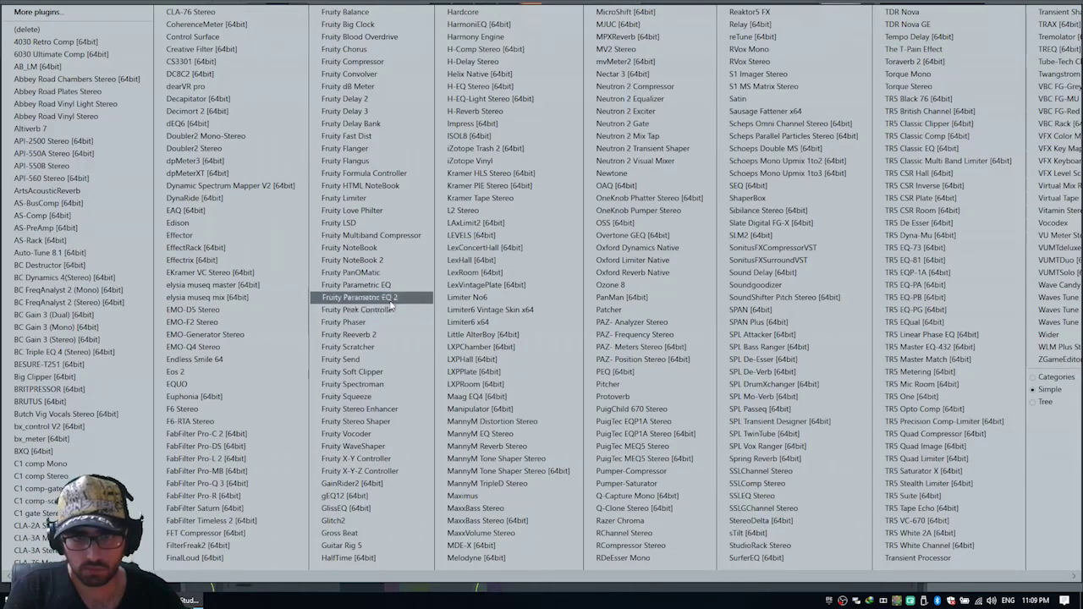
left_click(417, 304)
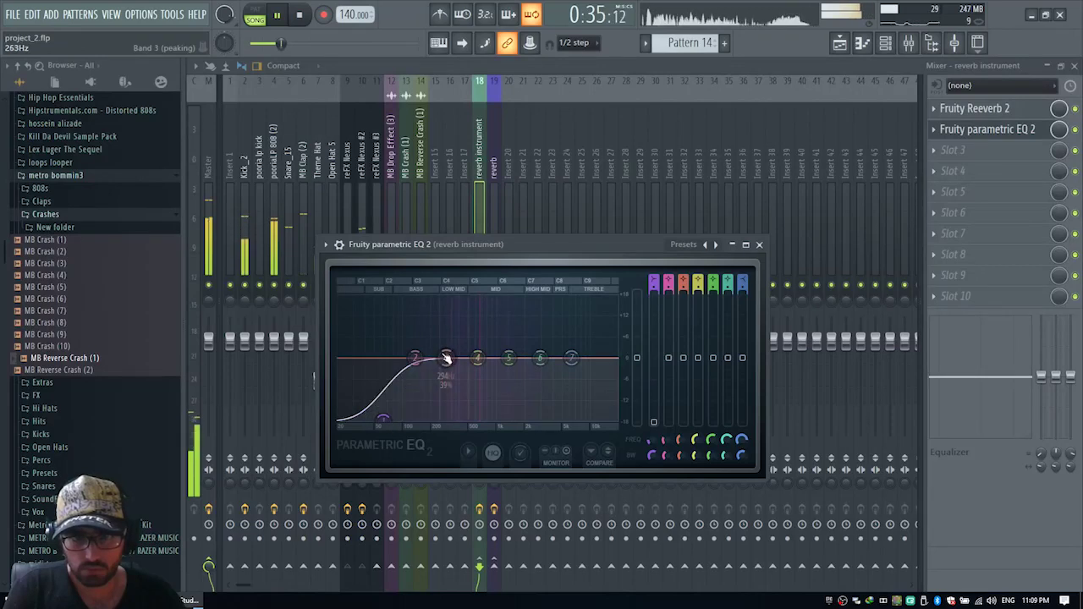
Step: Slightly boost band 3 around 852 Hz and cut band 6 by about 2.1 dB near 2949 Hz in the reverb instrument's EQ
left_click_drag(445, 358, 489, 299)
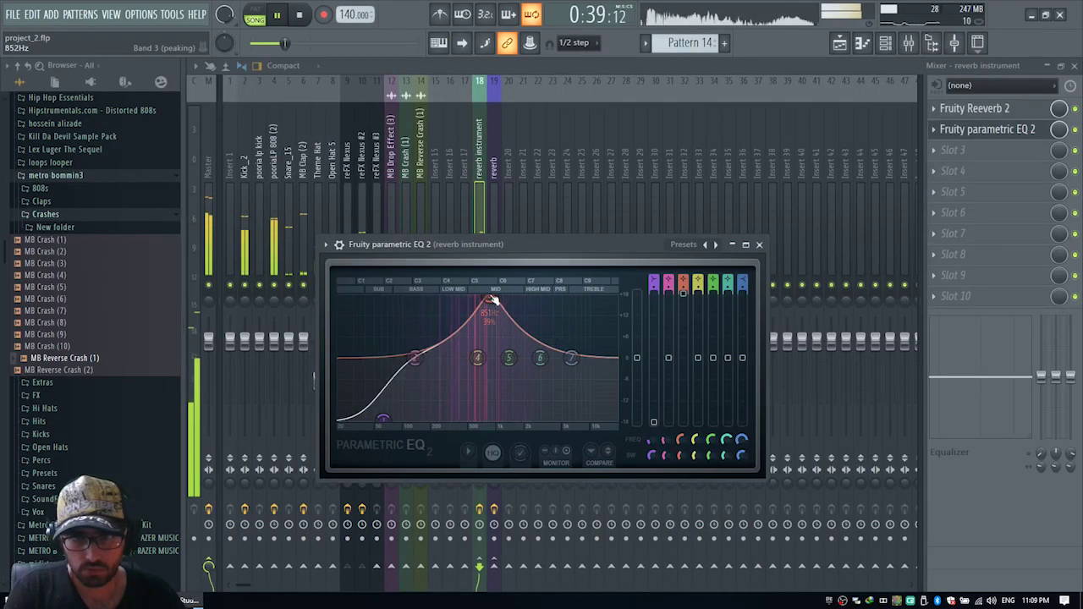
left_click_drag(682, 294, 683, 352)
left_click_drag(541, 358, 543, 370)
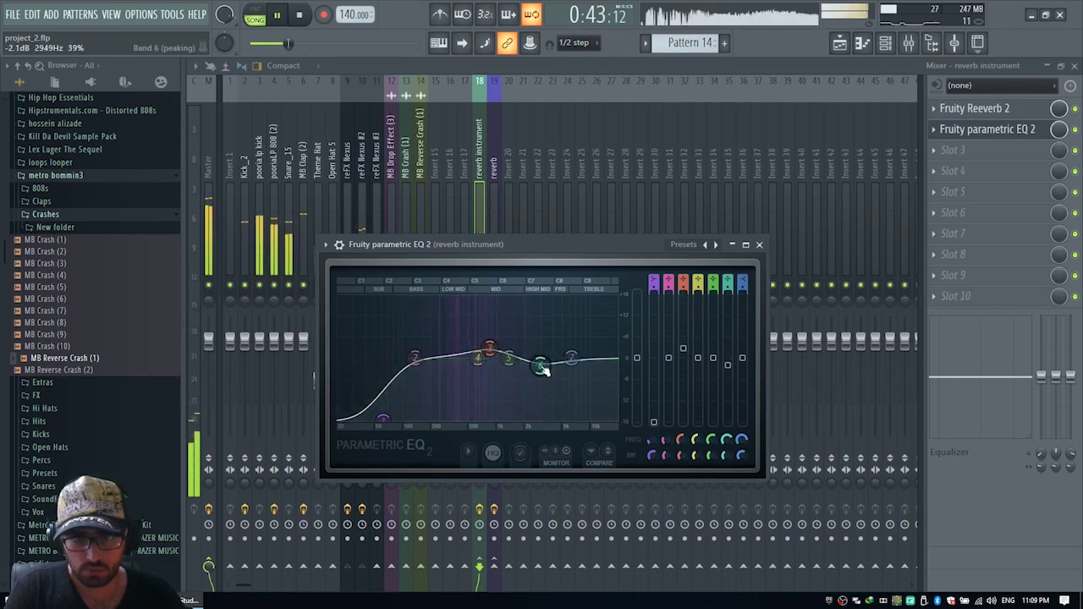
left_click(759, 245)
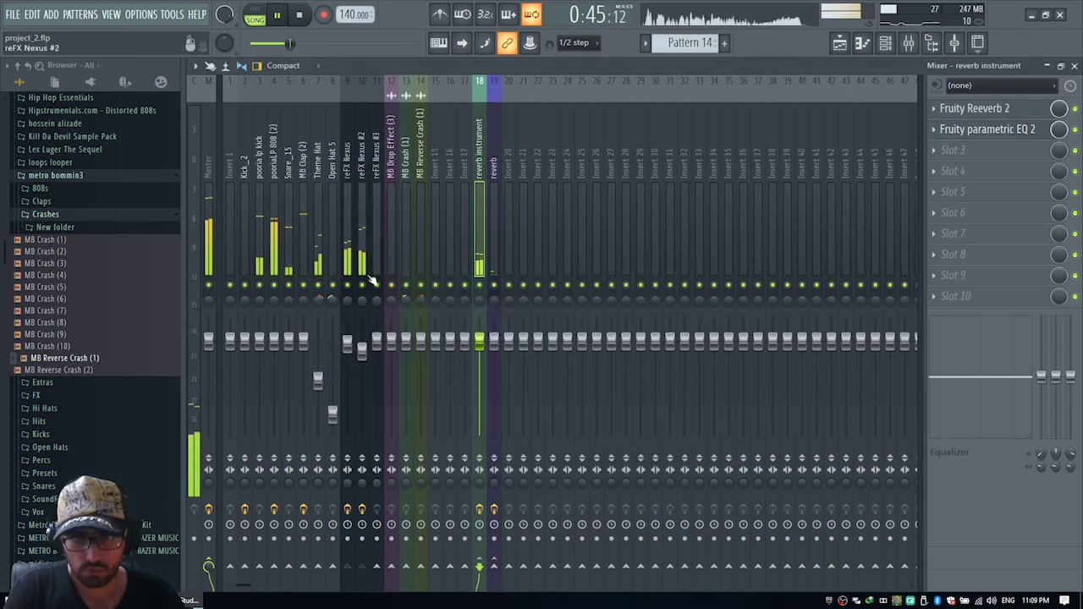
Step: Lower the reFX Nexus volume slightly and select the Master track
left_click(348, 254)
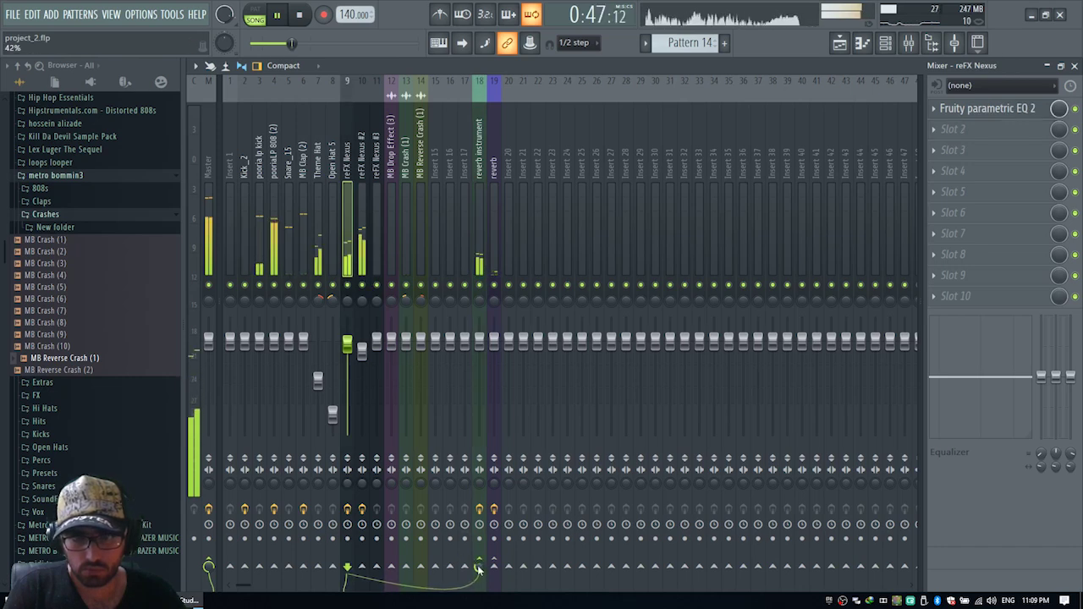
left_click_drag(349, 348, 350, 351)
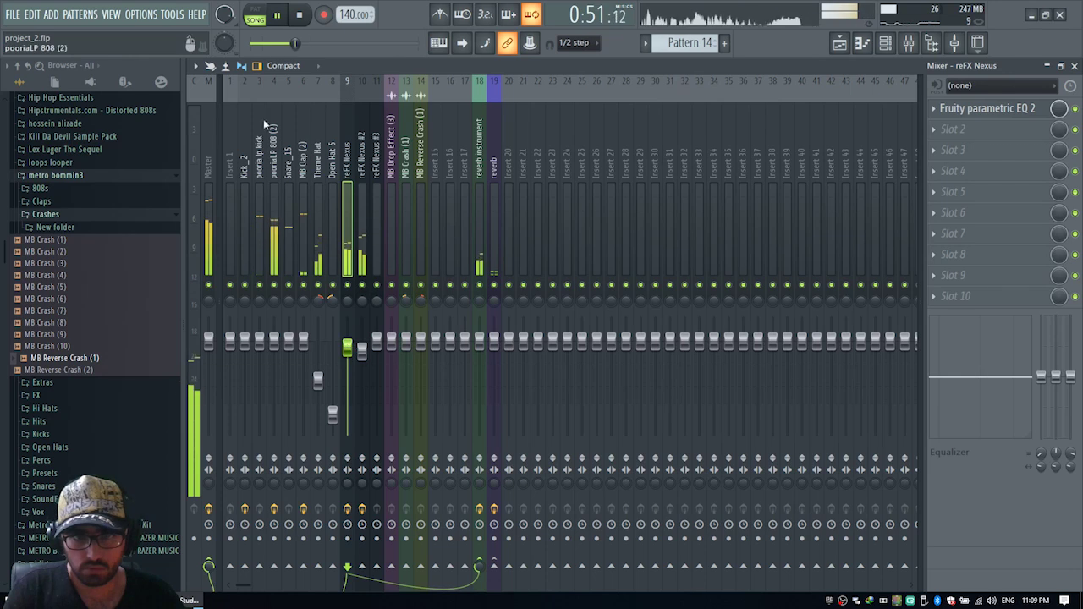
left_click(208, 164)
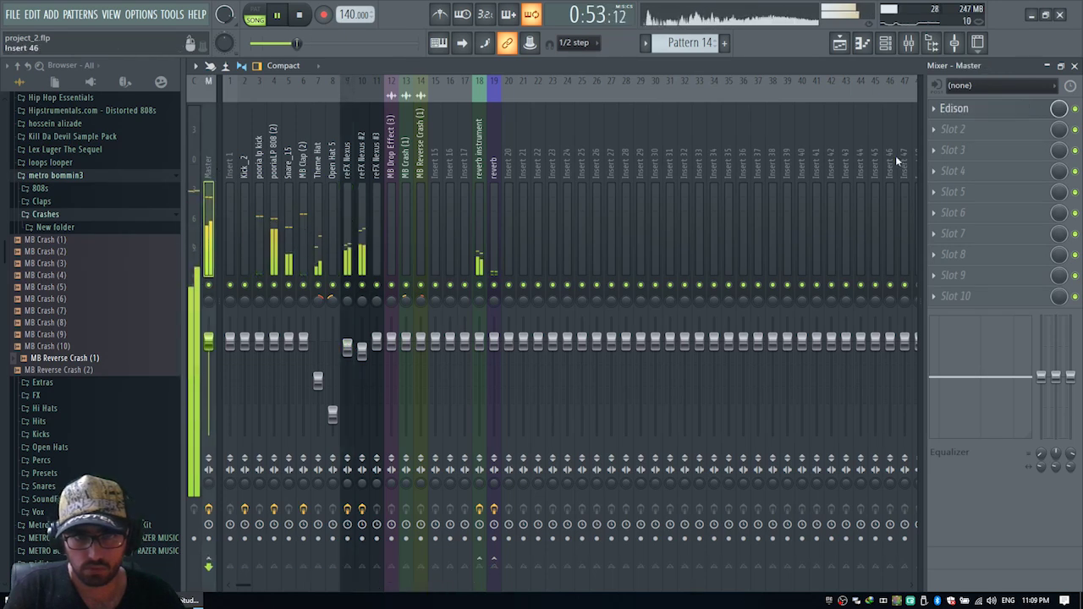
Step: Delete Edison from the first slot of the Master track and return to the playlist
left_click(935, 108)
left_click(941, 138)
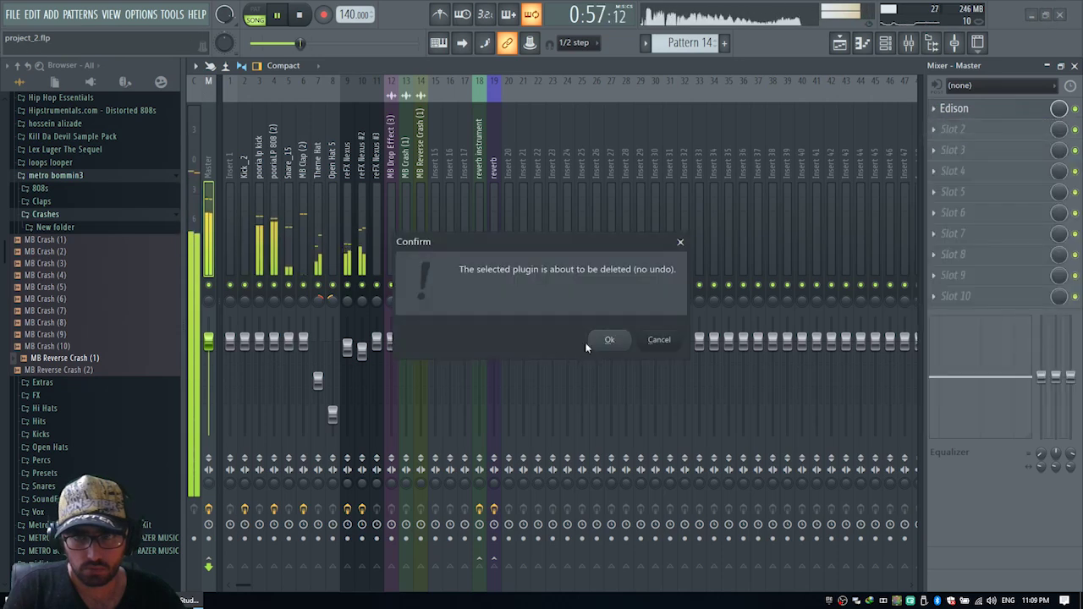
left_click(610, 339)
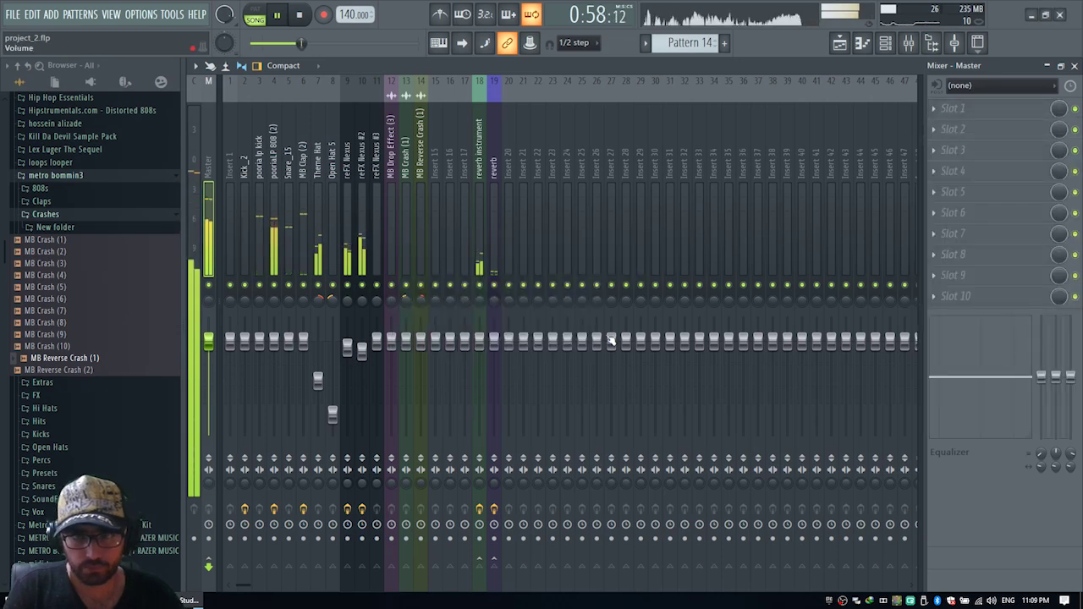
left_click(1075, 65)
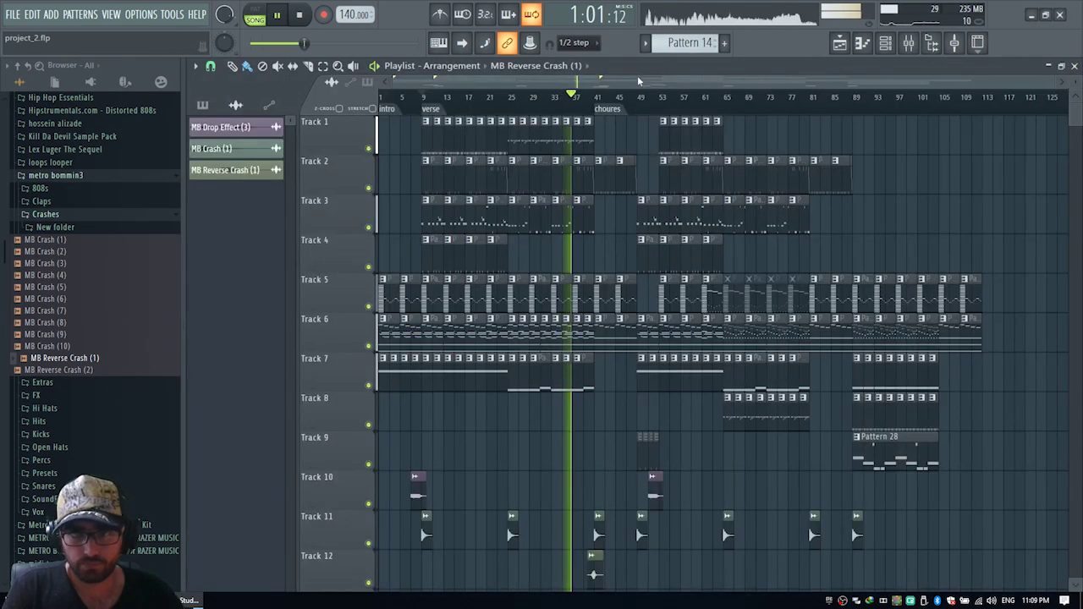
Step: Follow the playing arrangement in the playlist from the end of the verse through the chorus to bar 50
scroll(629, 98, "up", 5)
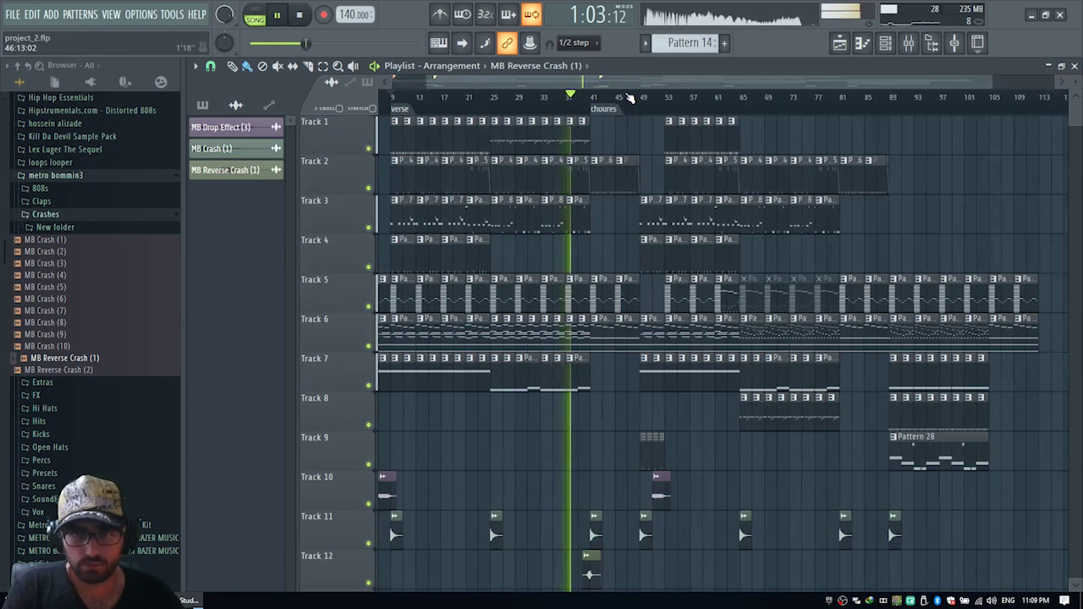
scroll(629, 99, "up", 2)
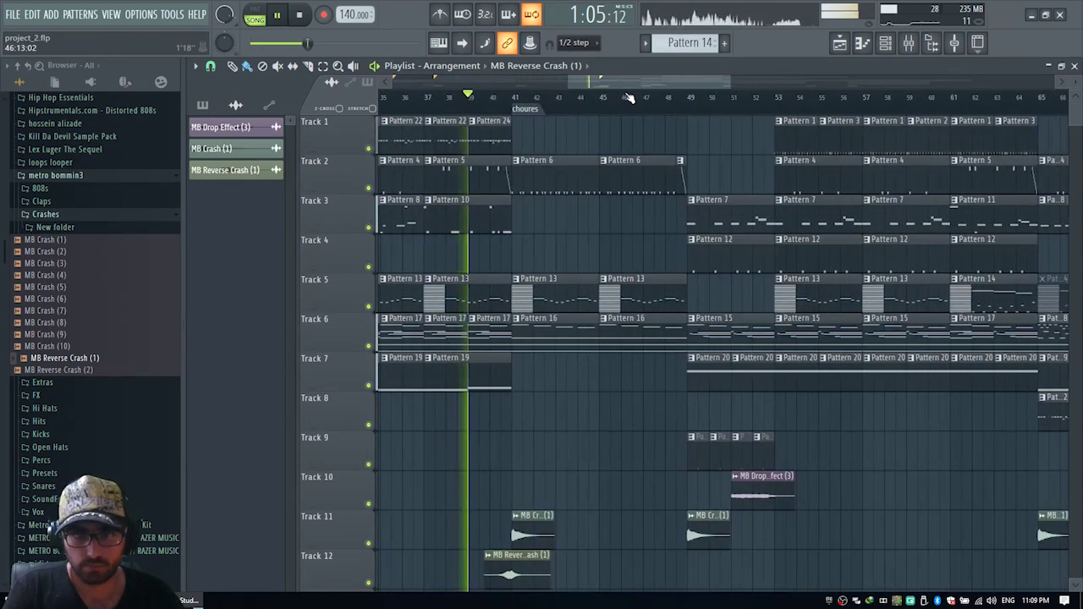
scroll(630, 98, "down", 2)
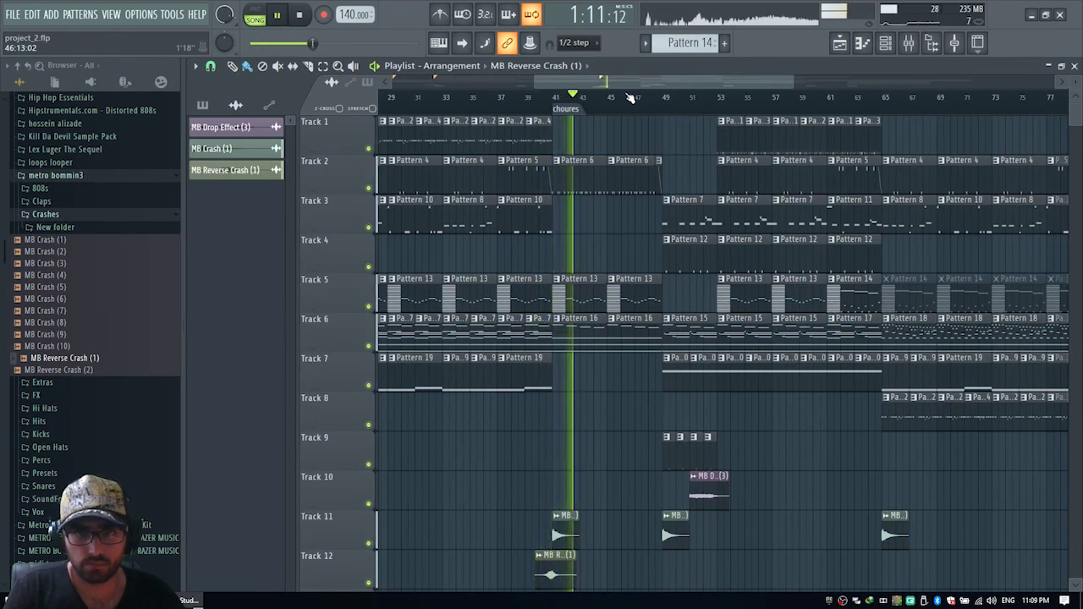
scroll(629, 98, "down", 3)
scroll(630, 98, "up", 2)
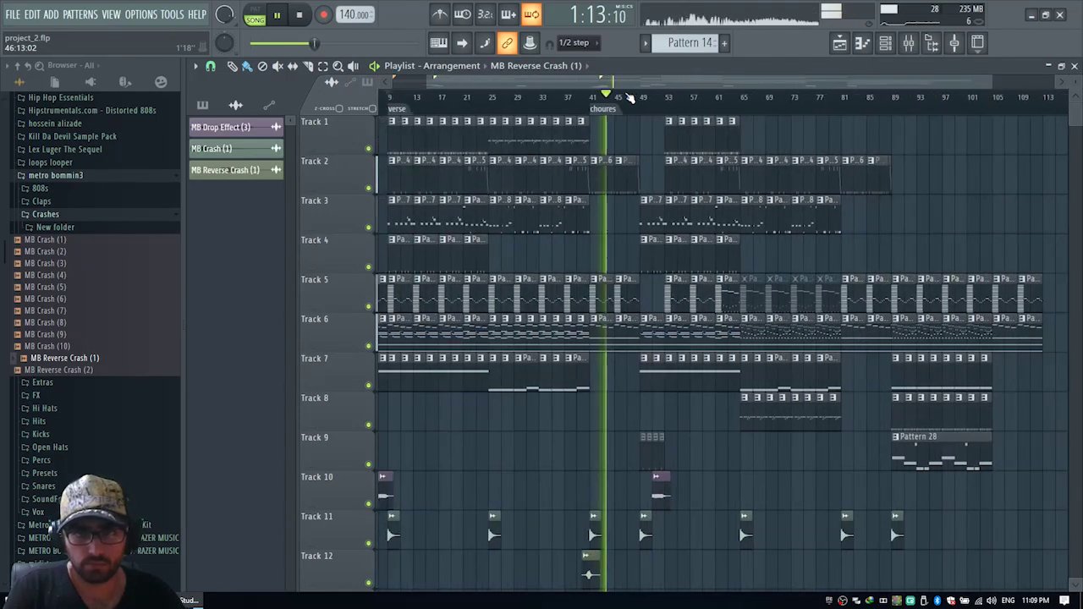
scroll(630, 98, "up", 4)
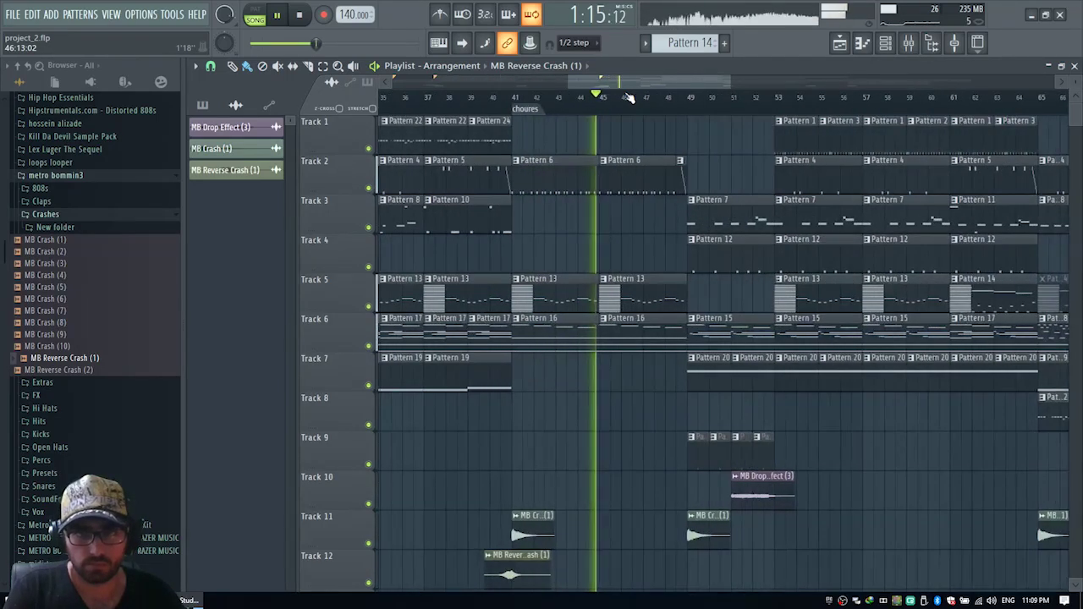
left_click_drag(635, 76, 677, 87)
scroll(664, 100, "down", 1)
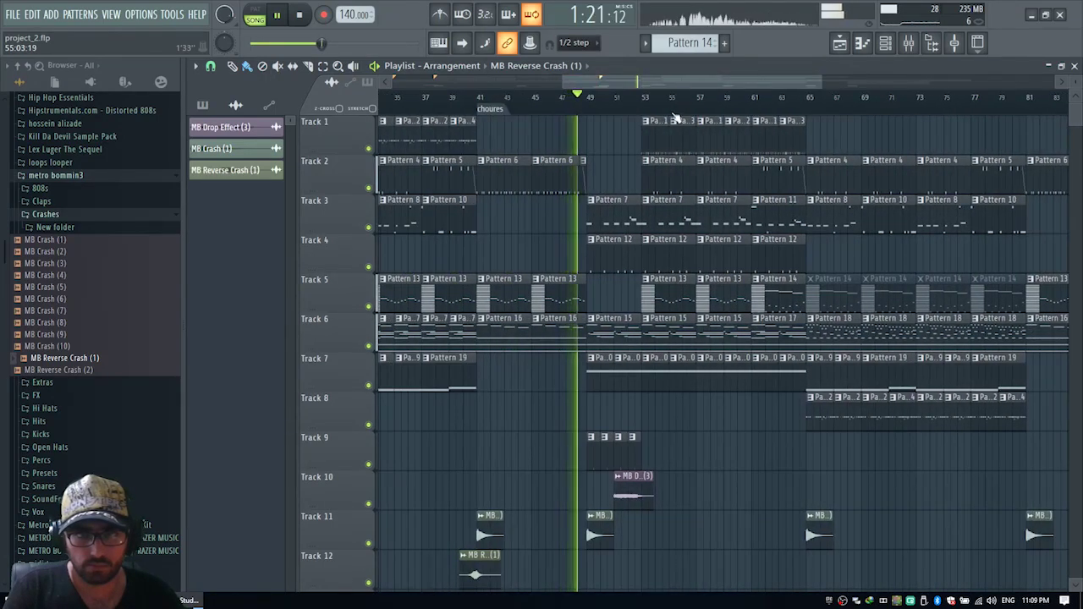
scroll(676, 94, "up", 2)
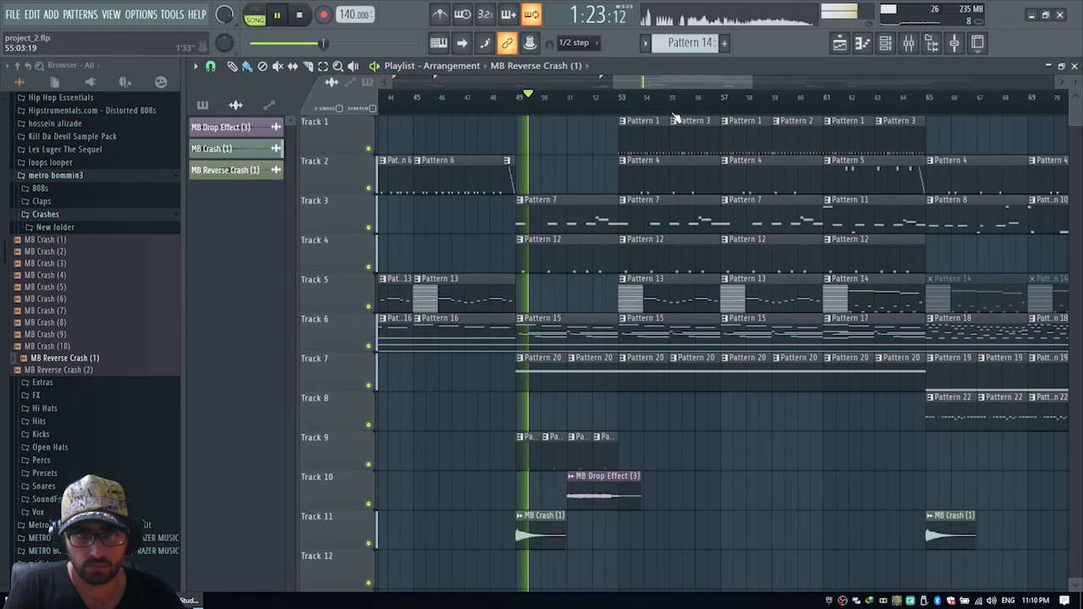
scroll(502, 101, "up", 1)
scroll(503, 102, "up", 2)
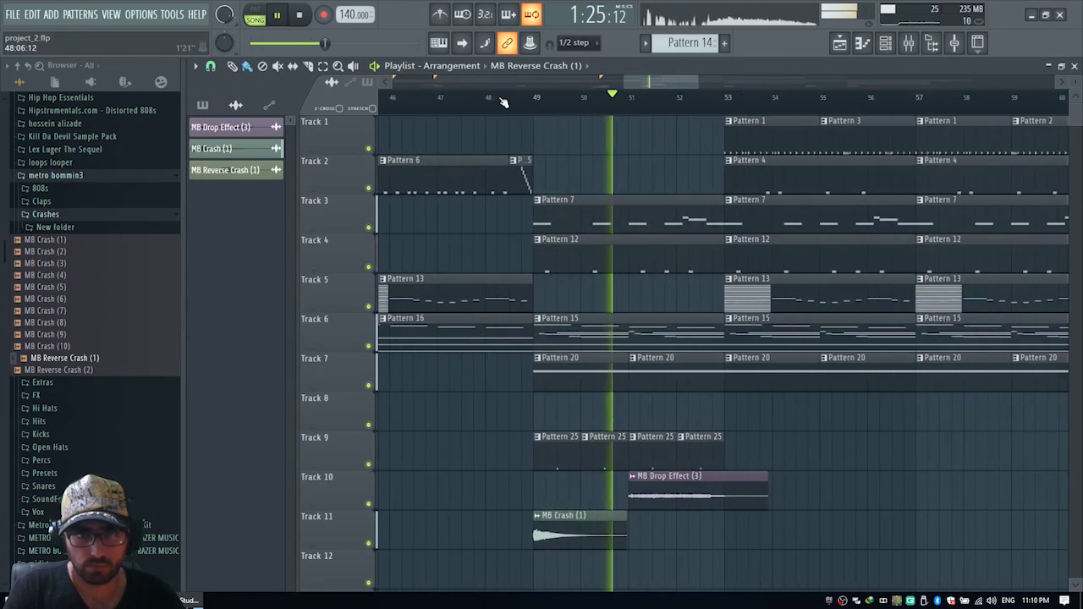
Step: Move the Pattern 6 clip at bar 45 up to Track 1, lengthen it to 3:12:00 and replay the transition into bar 49
left_click_drag(499, 154, 493, 118)
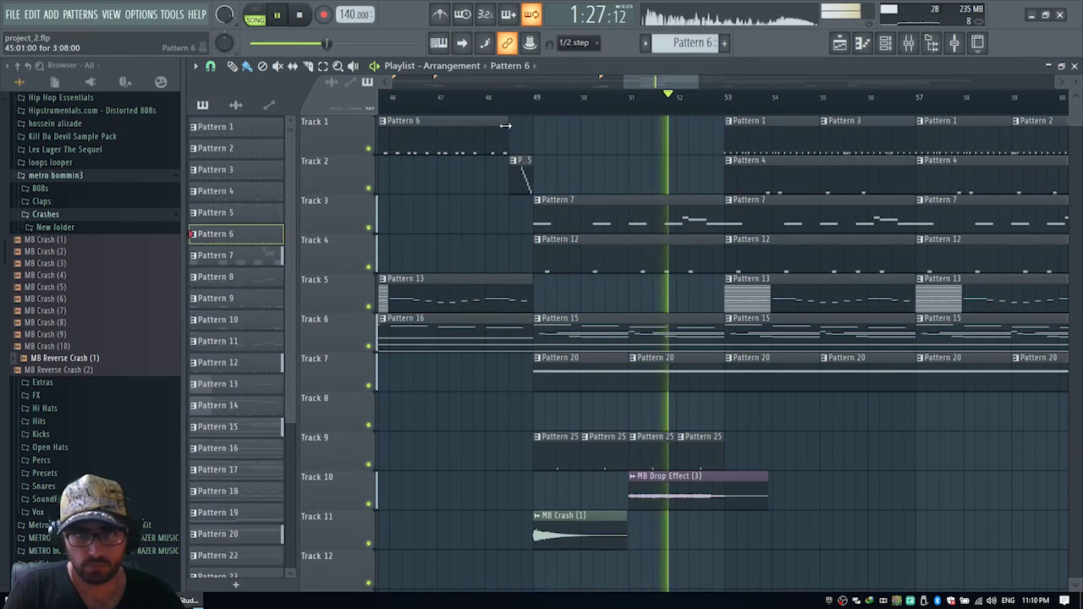
left_click(487, 100)
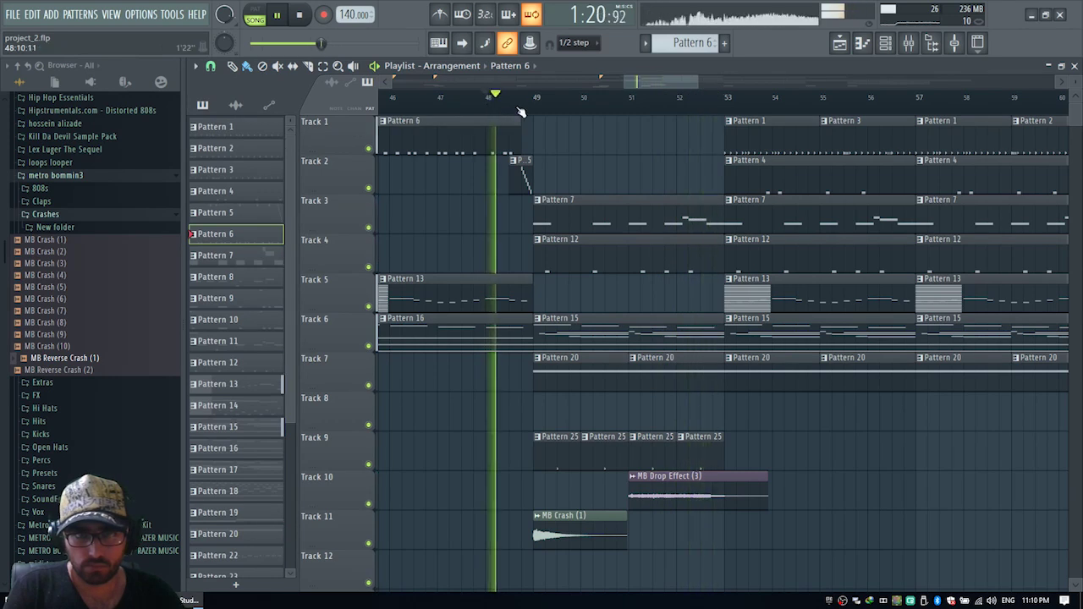
scroll(534, 101, "up", 2)
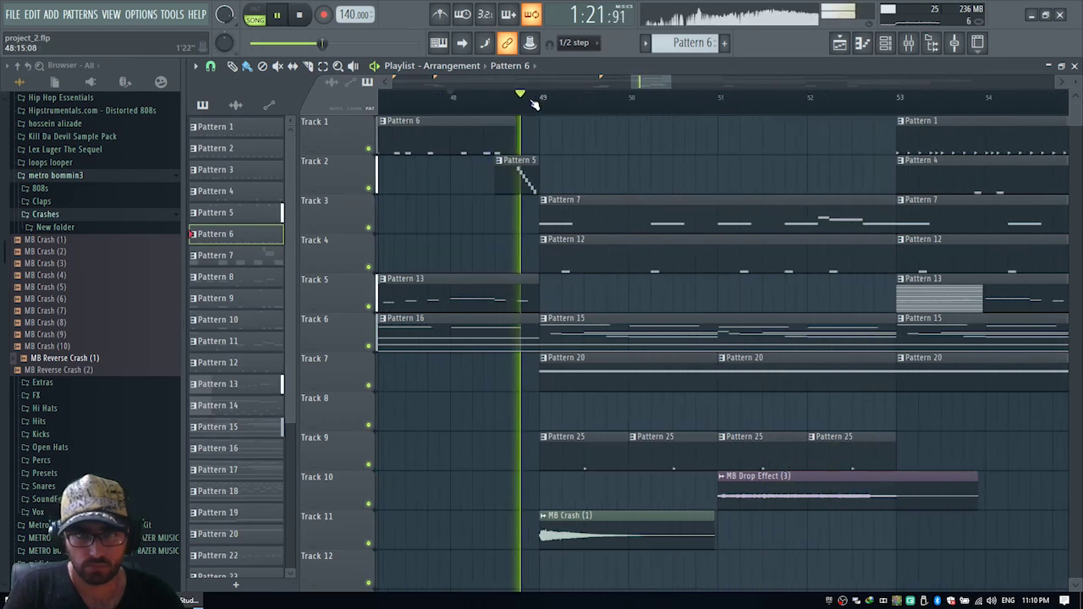
left_click(429, 102)
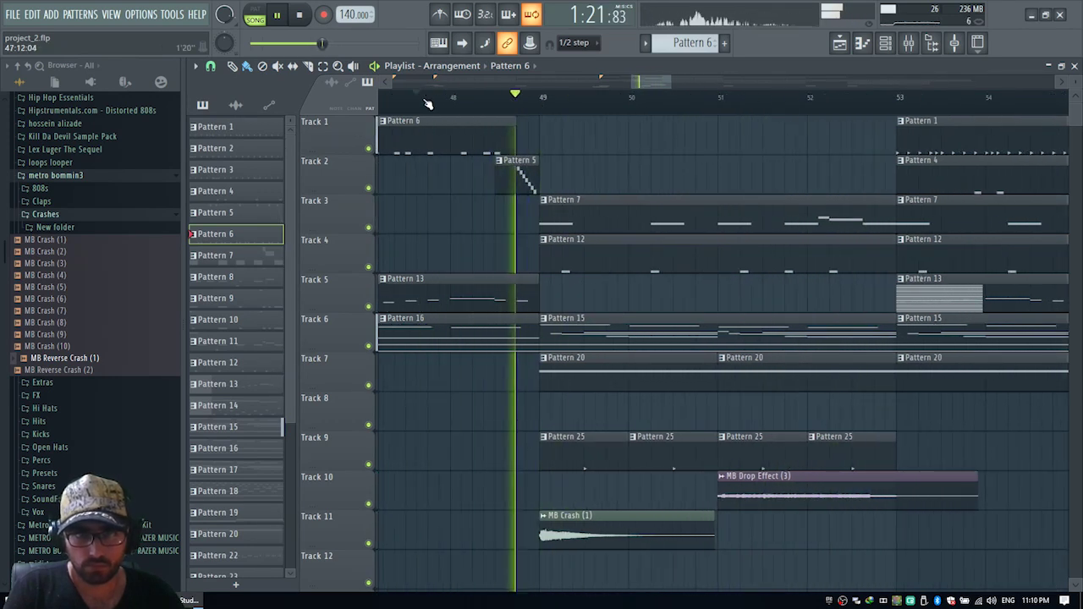
Step: Listen to the section from bar 49 onward, look over the rest of the arrangement and stop playback
scroll(429, 102, "down", 3)
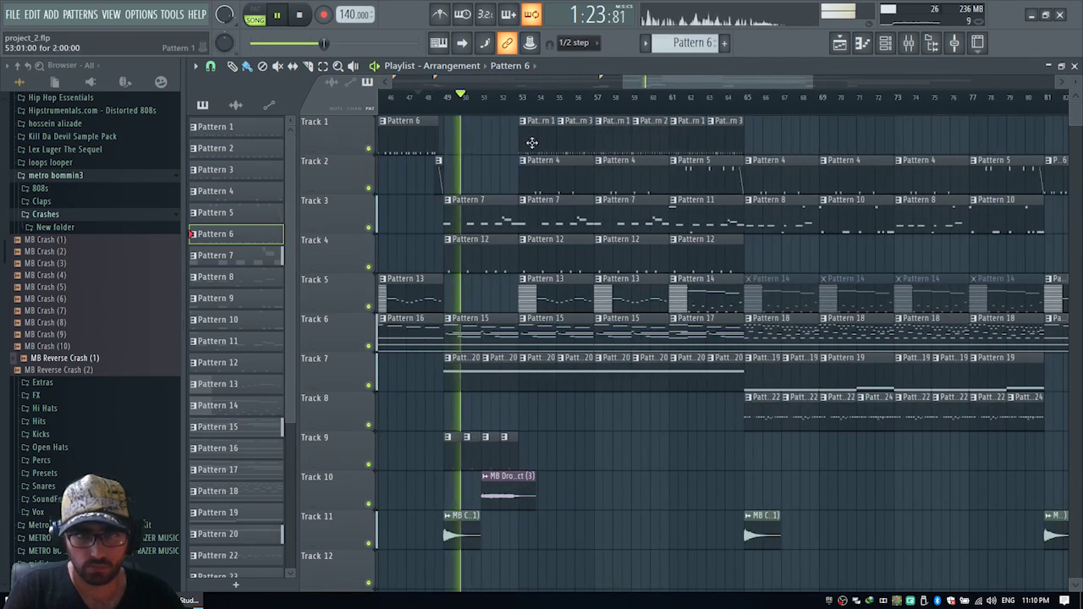
scroll(687, 107, "down", 1)
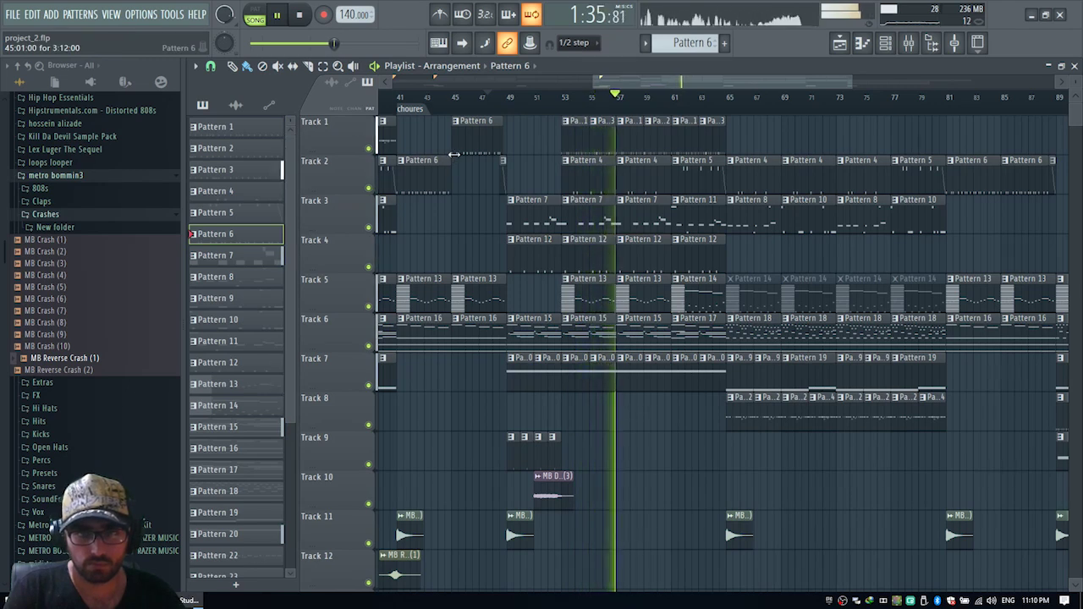
scroll(748, 97, "down", 2)
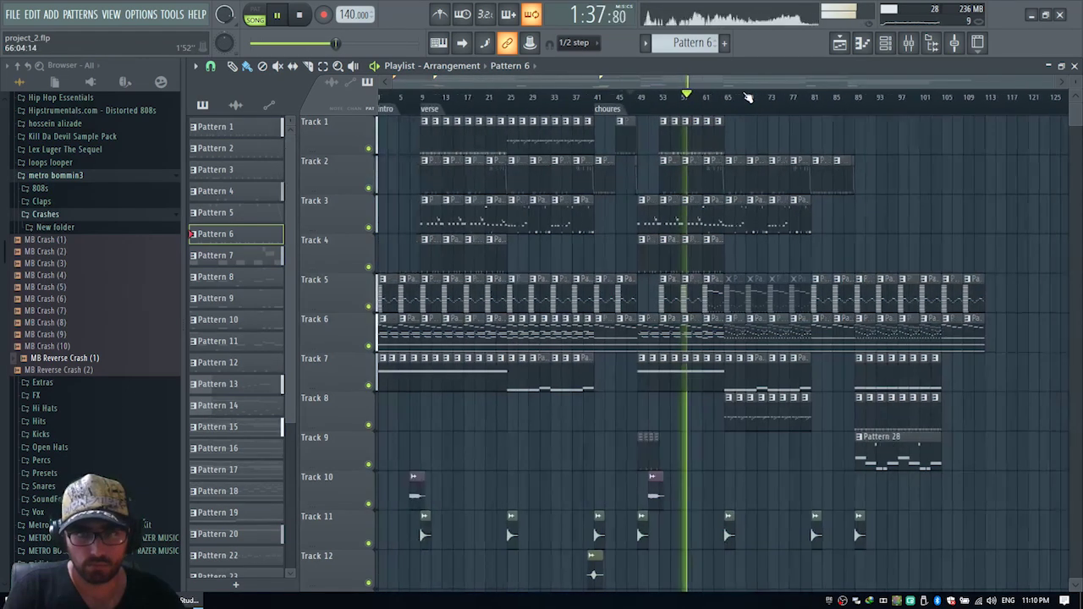
scroll(755, 75, "down", 2)
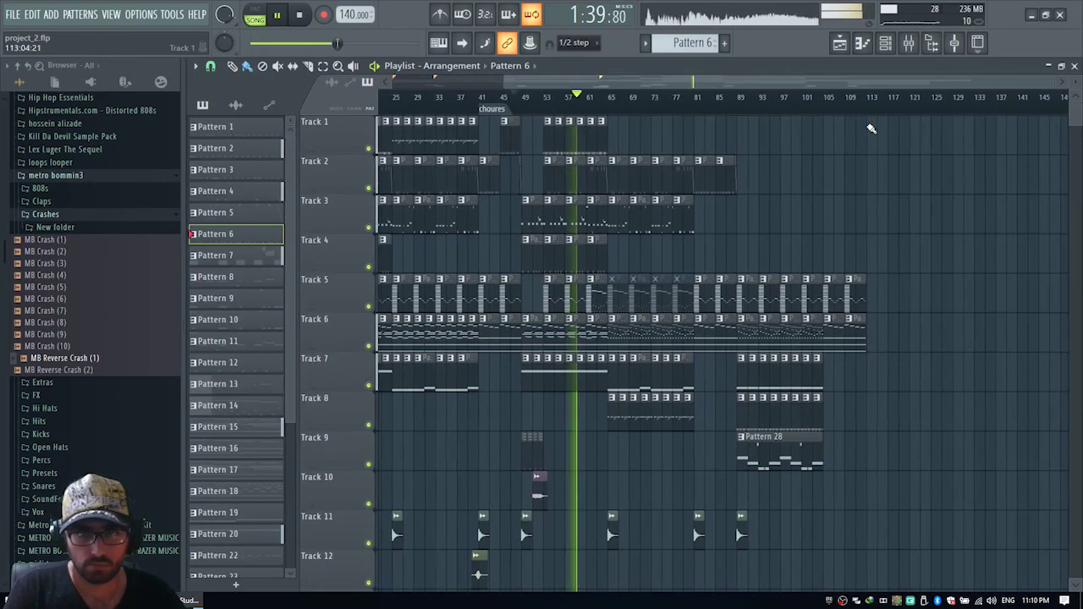
key("space")
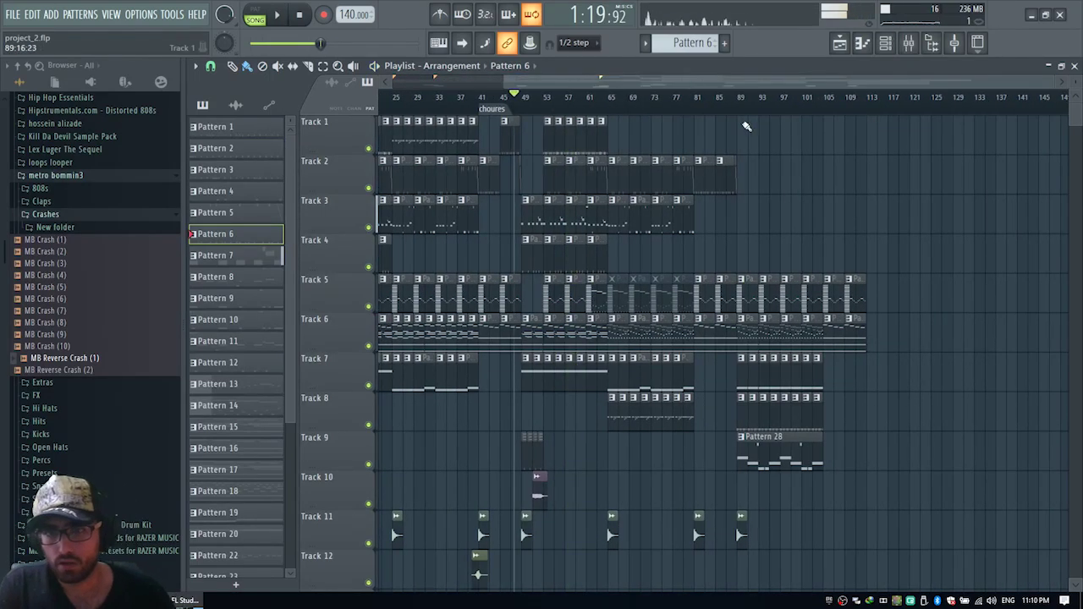
Step: Examine the clips in bars 69 to 81 and the Track 7 to 9 clips in bars 89 to 105, placing the playhead there
left_click_drag(687, 75, 744, 90)
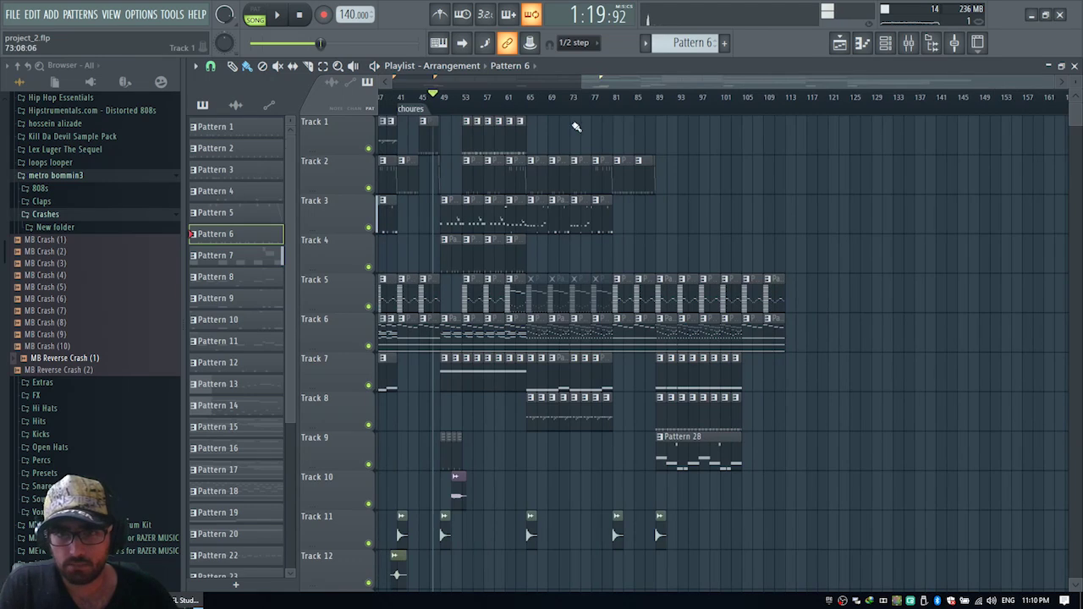
left_click_drag(610, 115, 550, 300)
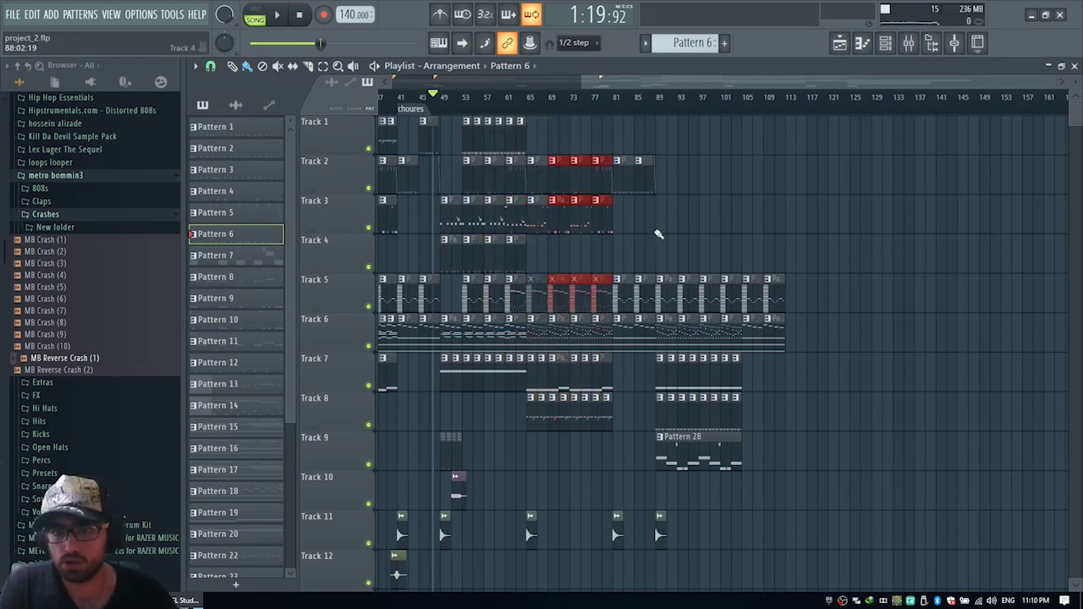
left_click(669, 100)
scroll(668, 100, "up", 2)
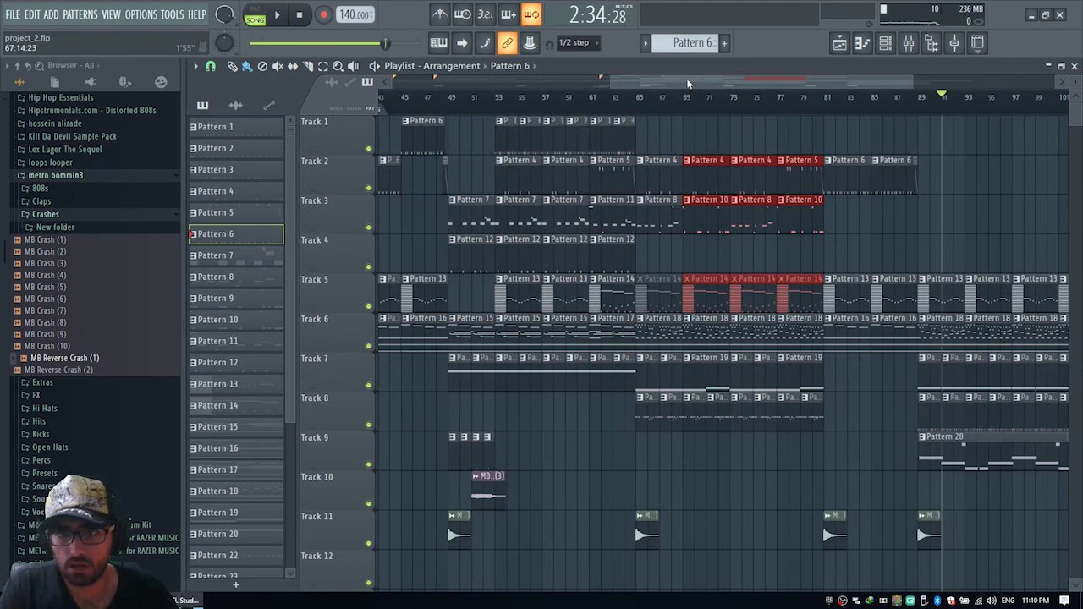
left_click_drag(688, 85, 796, 85)
left_click_drag(880, 352, 672, 465)
left_click(675, 100)
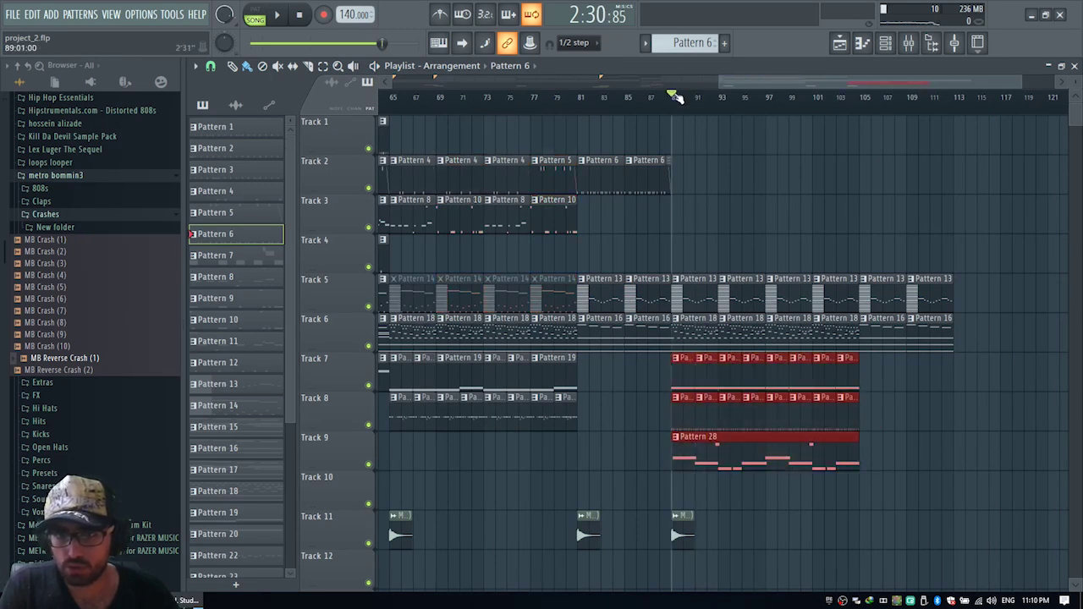
left_click(547, 100)
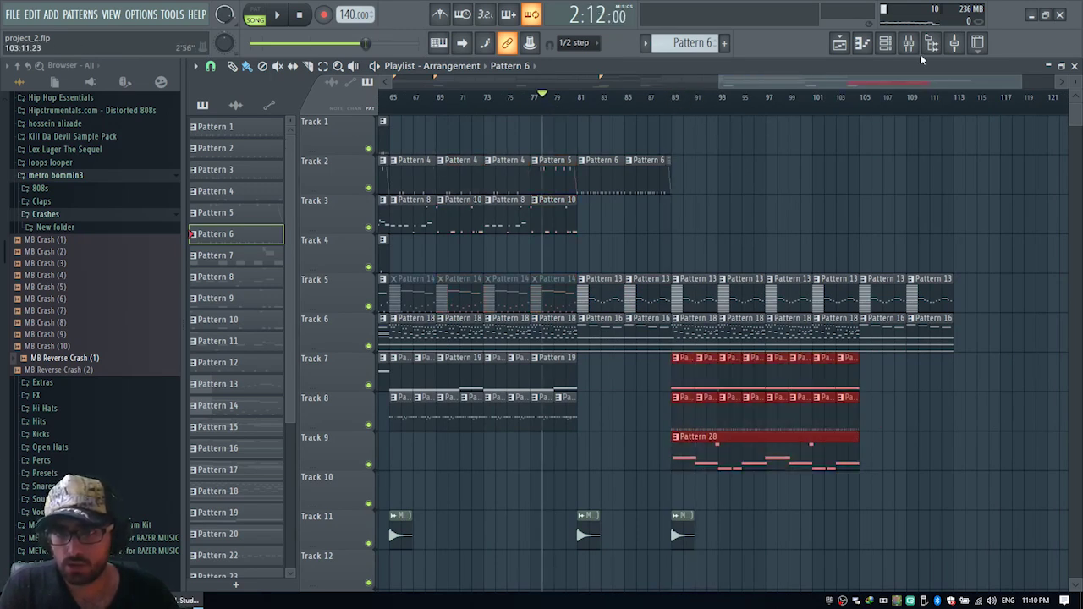
Step: Compare the bars 65 to 81 clips with the clips starting at bar 89 by highlighting each group, and clear the selection
left_click_drag(558, 281, 512, 267)
left_click_drag(556, 179, 520, 230)
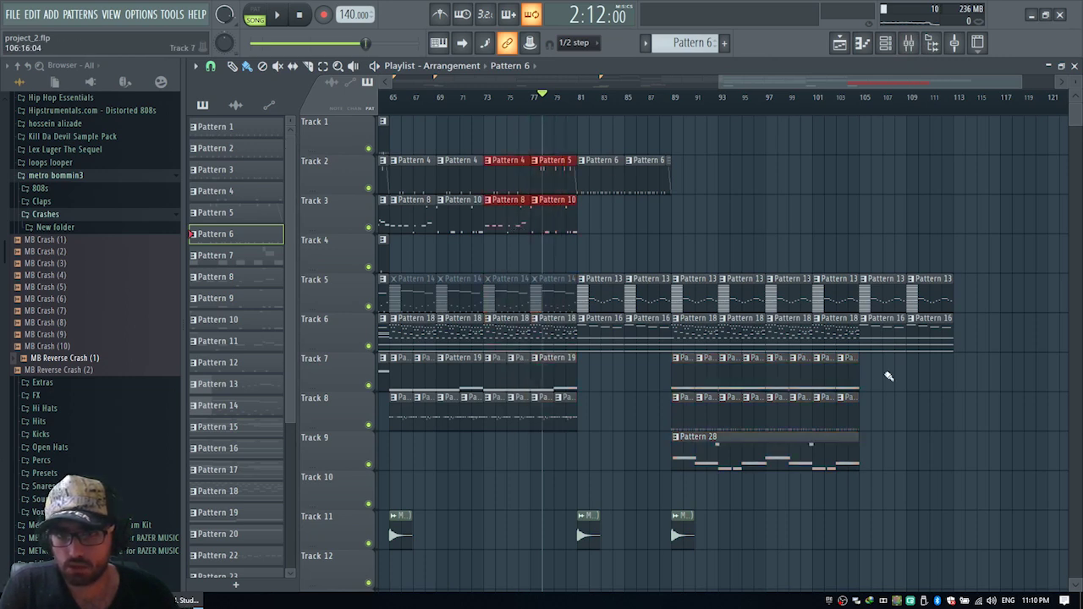
left_click_drag(880, 354, 692, 452)
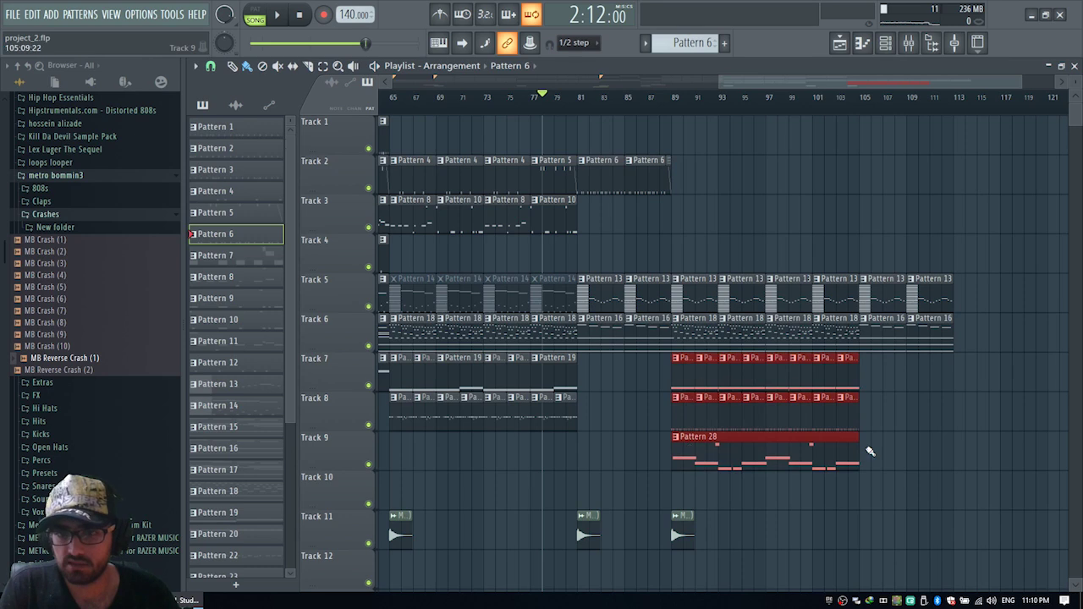
left_click(761, 457)
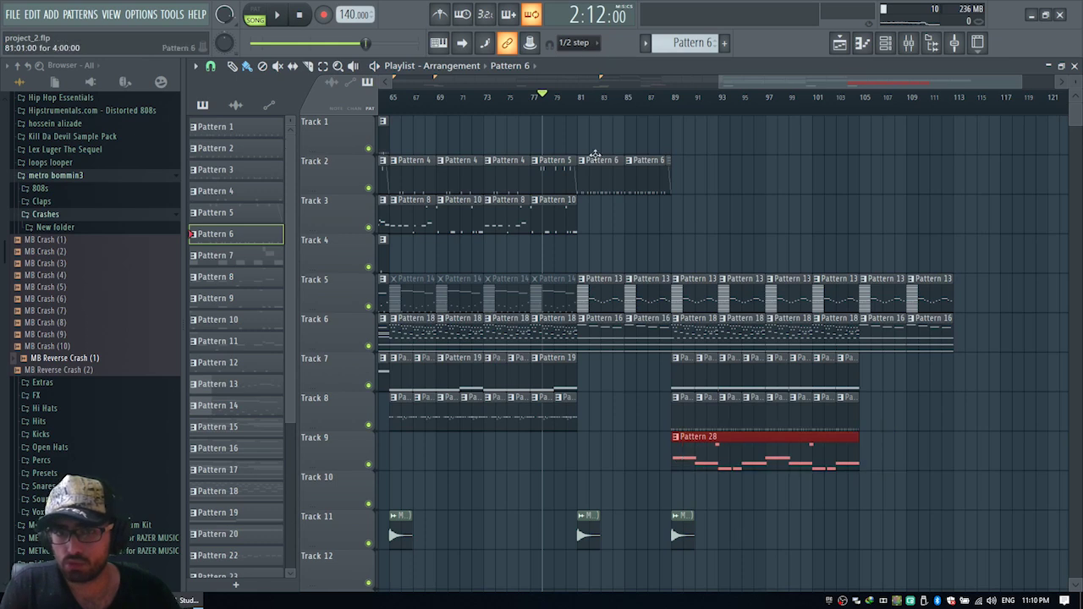
left_click_drag(572, 116, 433, 413)
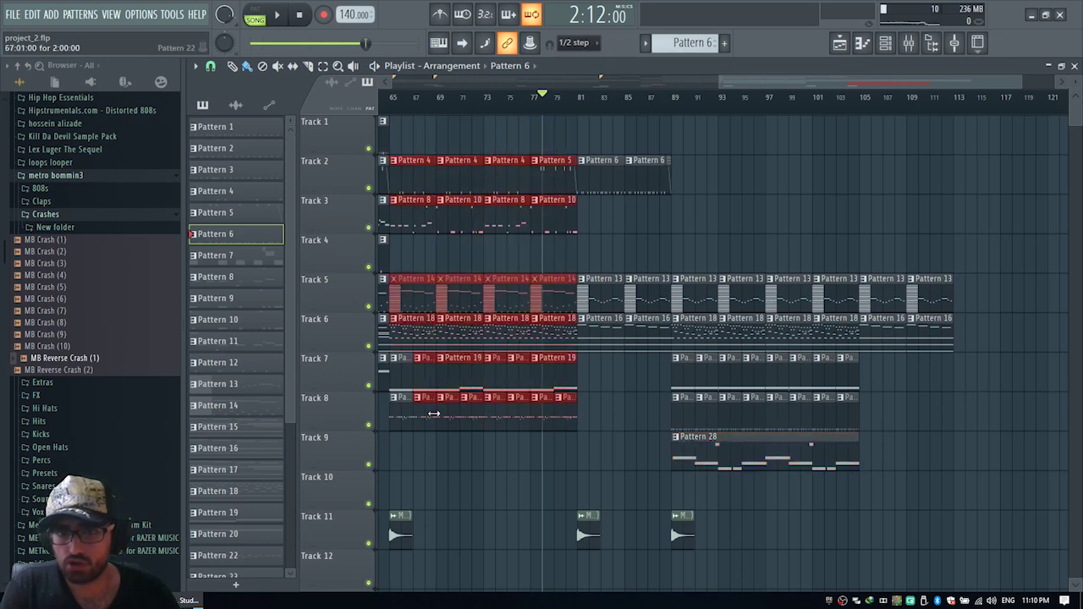
left_click(736, 213)
Step: Loop bars 73 to 80 and check the levels in the mixer during playback, select the pooriaLP 808 (2) track and return to the playlist
scroll(517, 91, "left", 3)
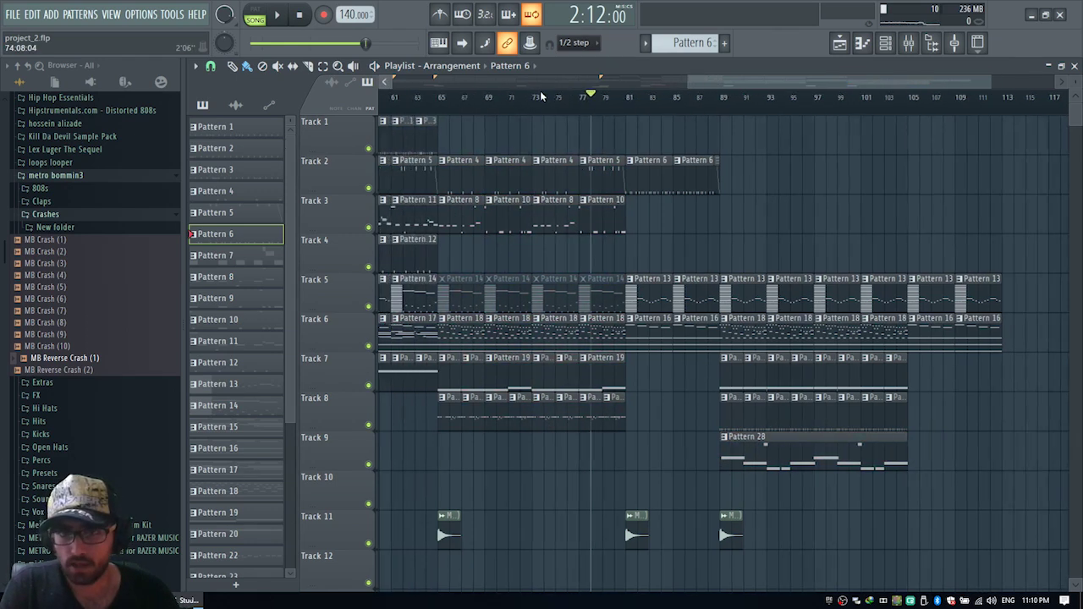
left_click_drag(599, 95, 676, 117)
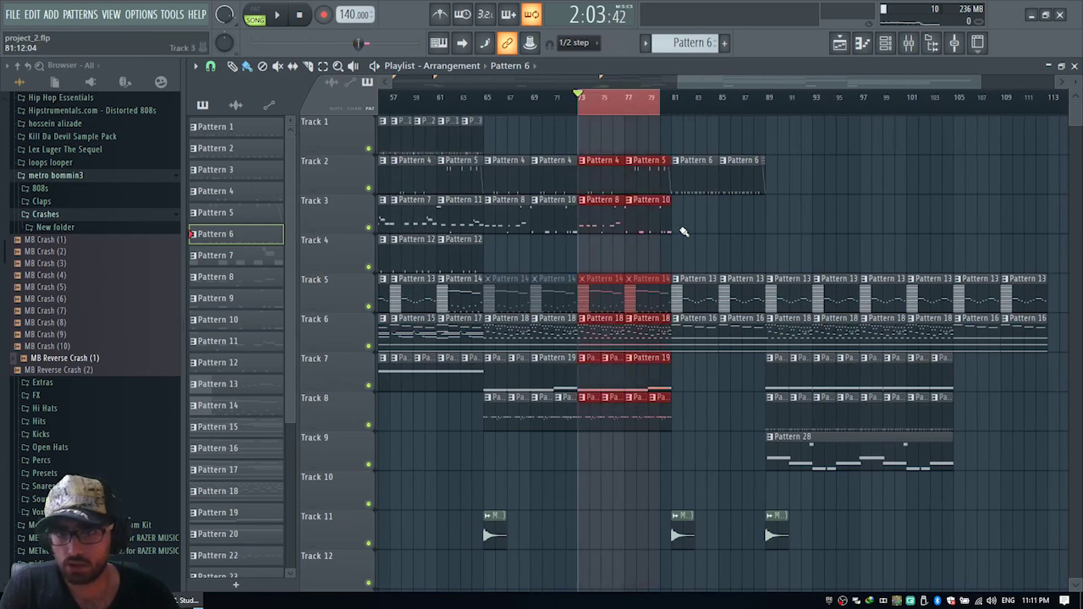
left_click(906, 44)
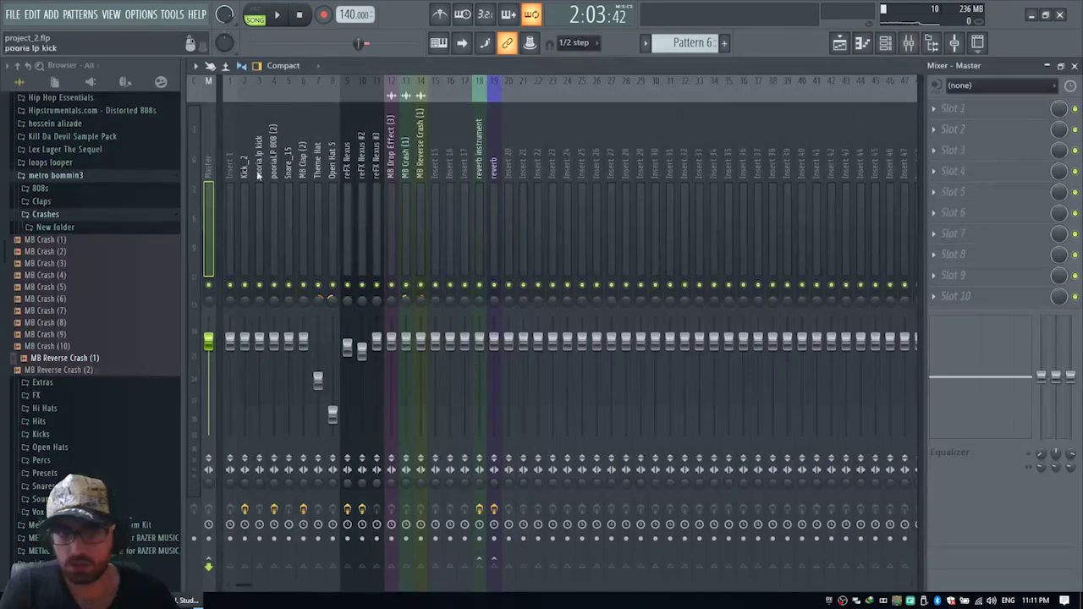
key("space")
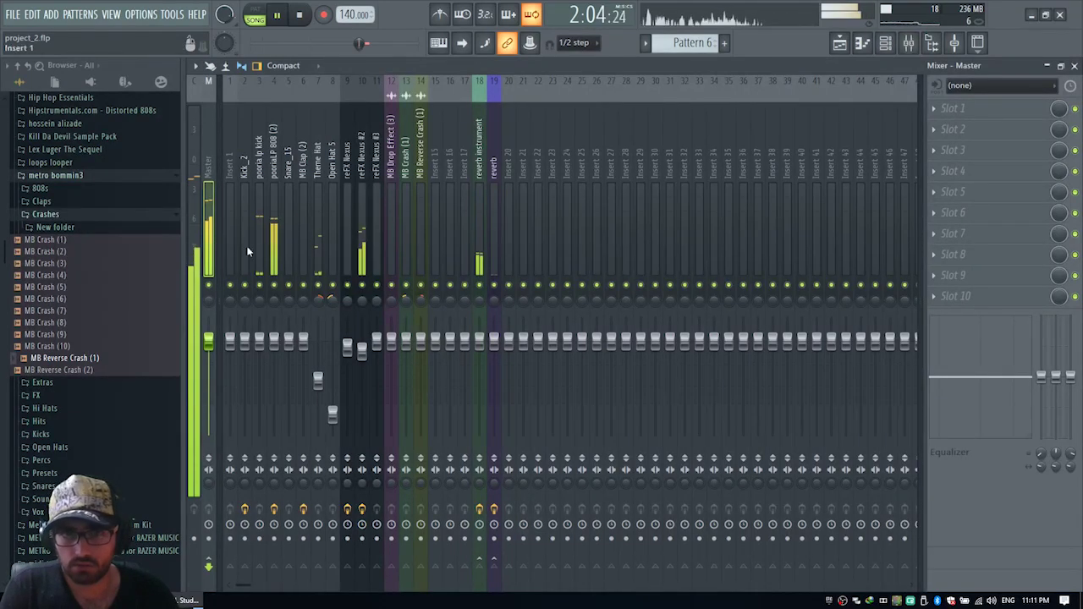
left_click(279, 231)
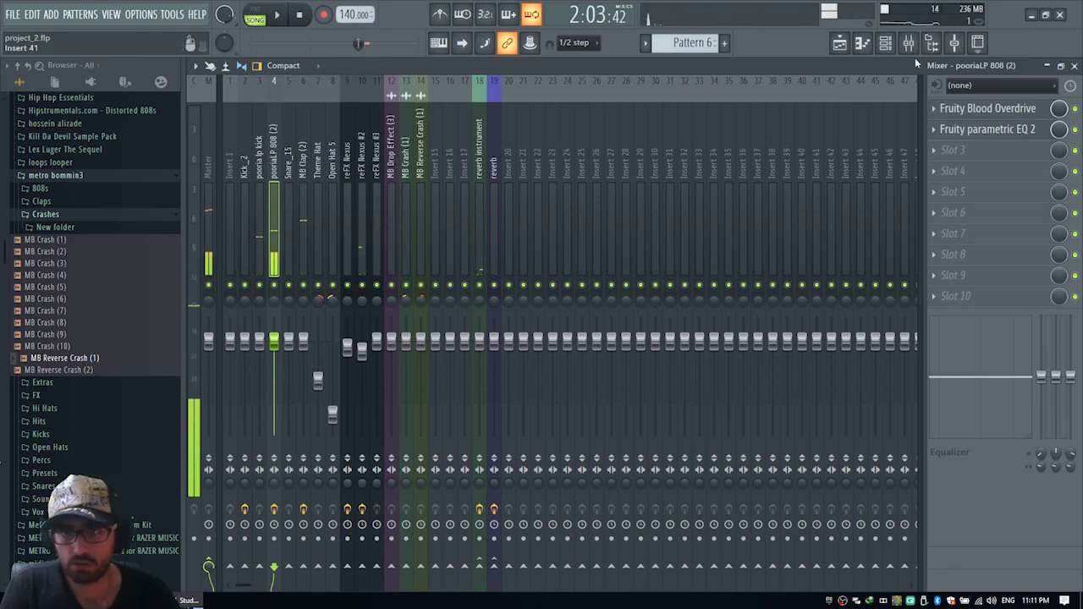
left_click(1074, 67)
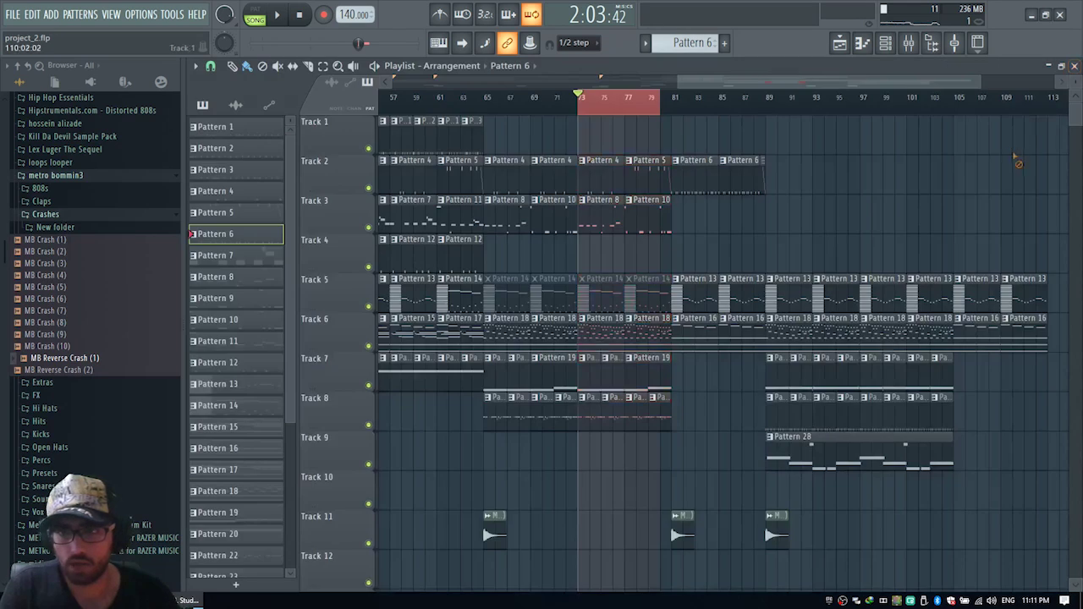
Step: Loop the section from bar 89 to bar 105, start playback and solo the reFX Nexus #3 track in the mixer
left_click_drag(778, 104, 967, 169)
key("space")
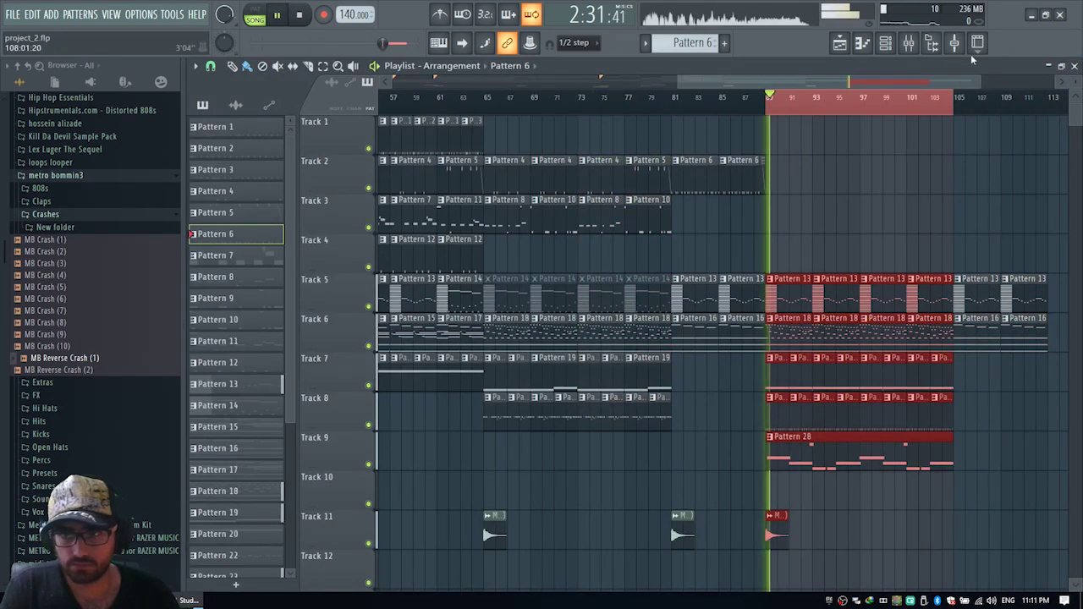
left_click(909, 46)
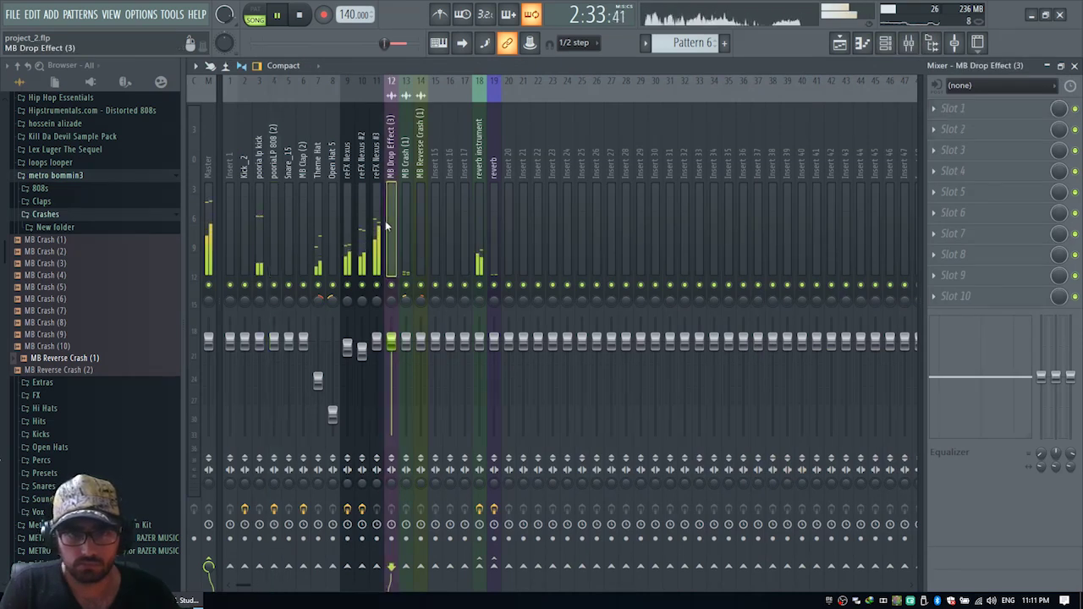
right_click(378, 285)
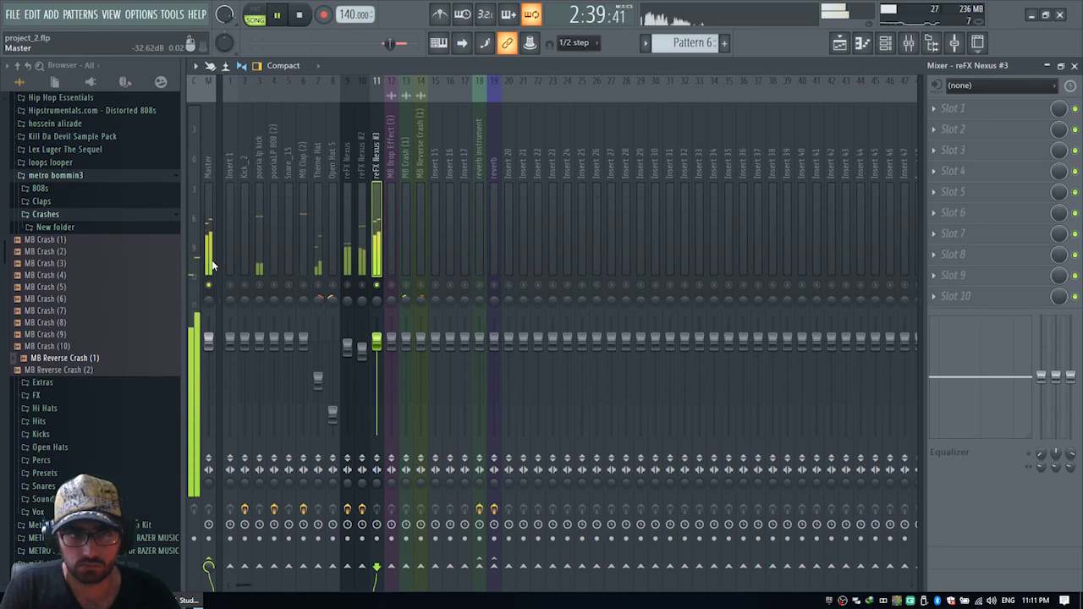
Step: Load Fruity Parametric EQ 2 into the first effect slot of reFX Nexus #3 and stop playback
left_click(981, 108)
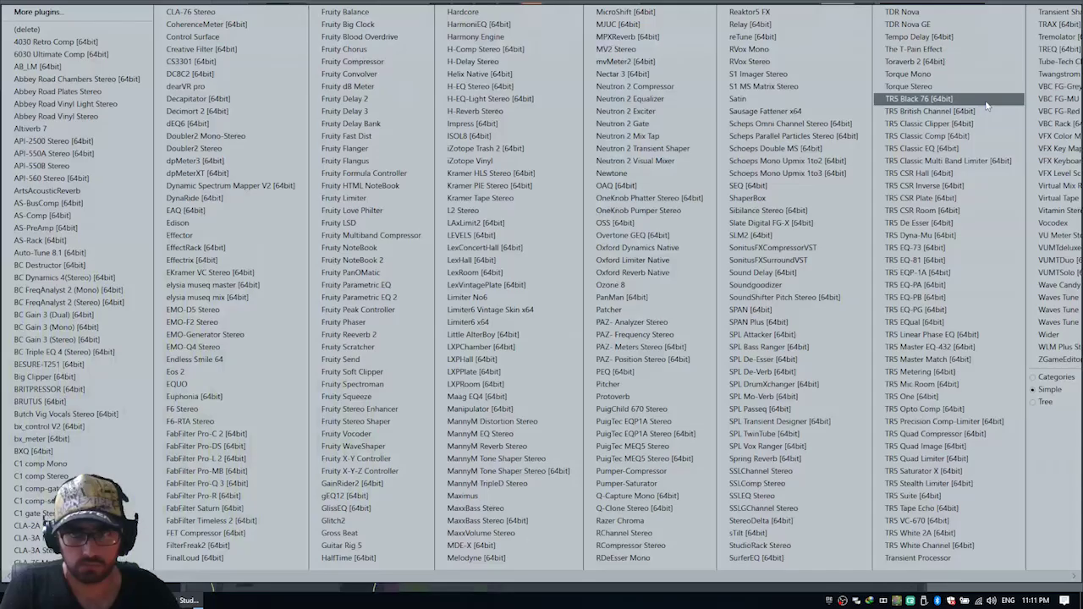
left_click(351, 298)
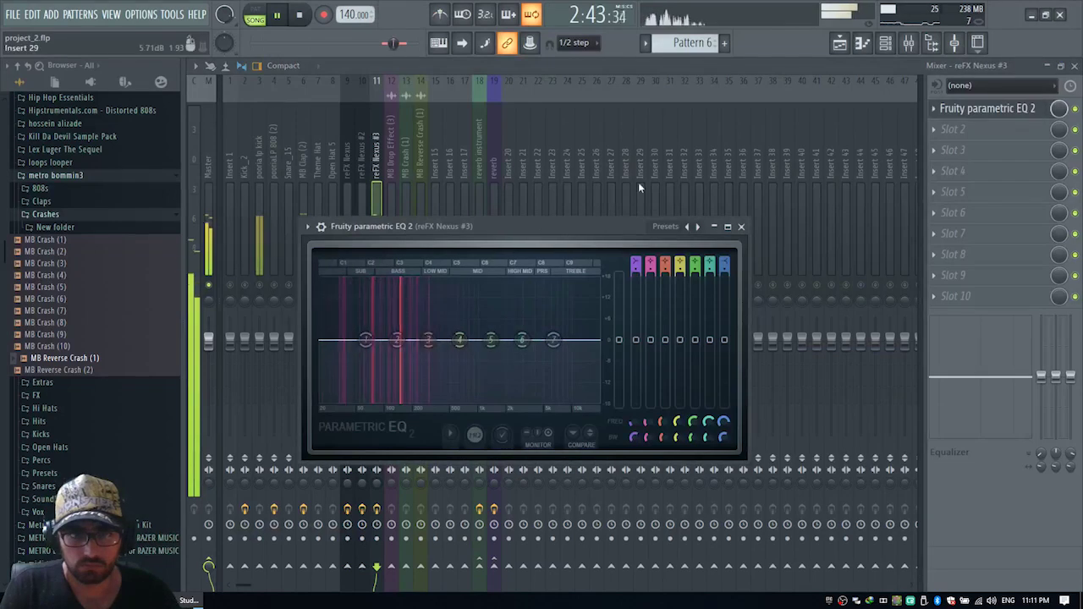
key("space")
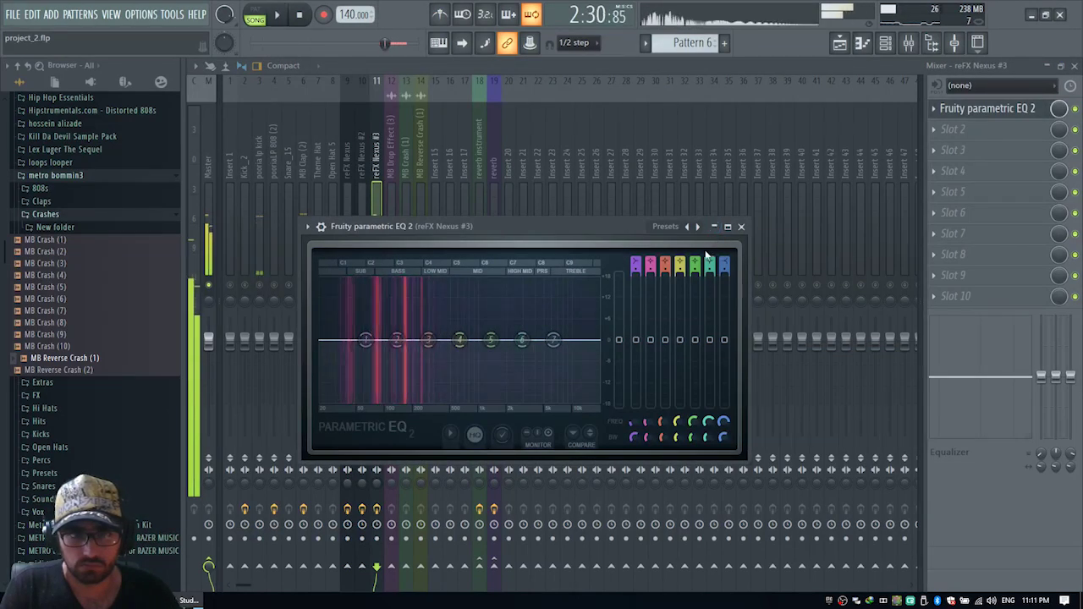
Step: Shape the EQ with a steep low-pass on band 7 in the mids and a band 1 cut at the lowest frequencies, checking it during playback
scroll(725, 262, "down", 3)
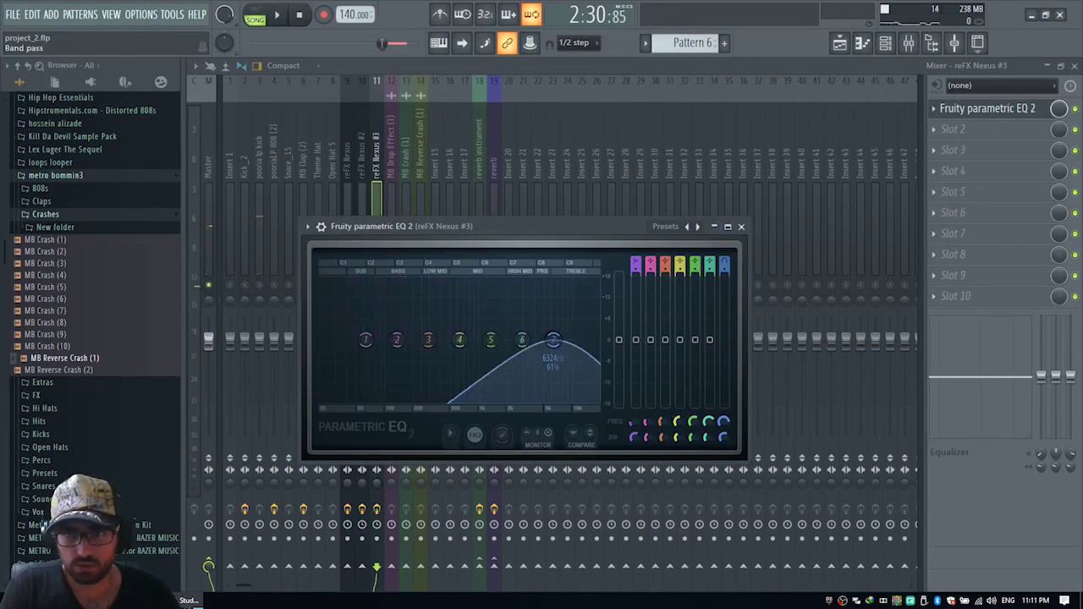
left_click_drag(553, 339, 500, 341)
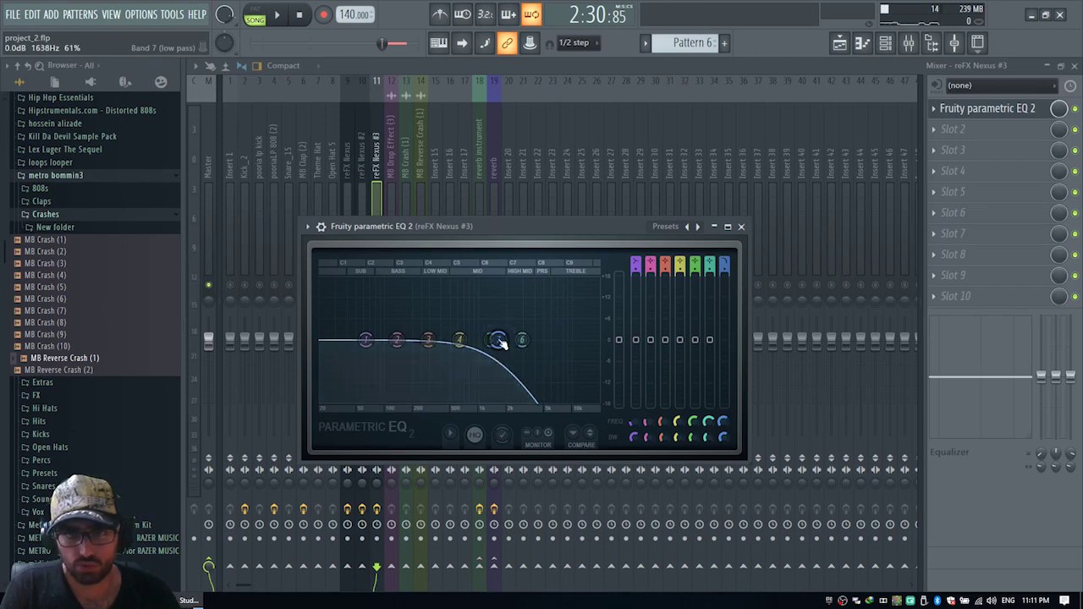
scroll(497, 340, "up", 3)
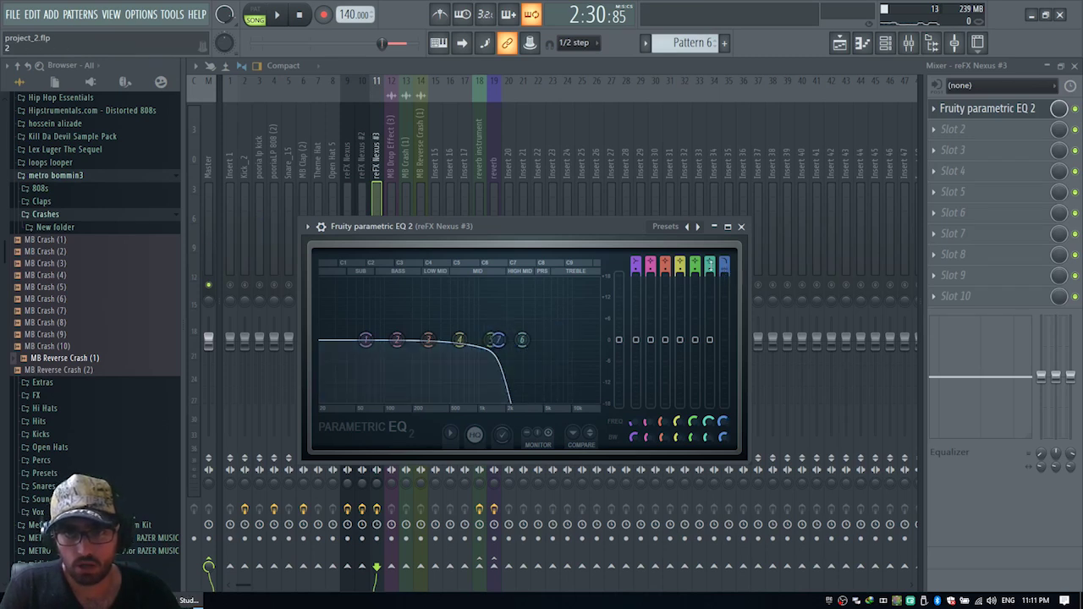
left_click_drag(498, 340, 557, 339)
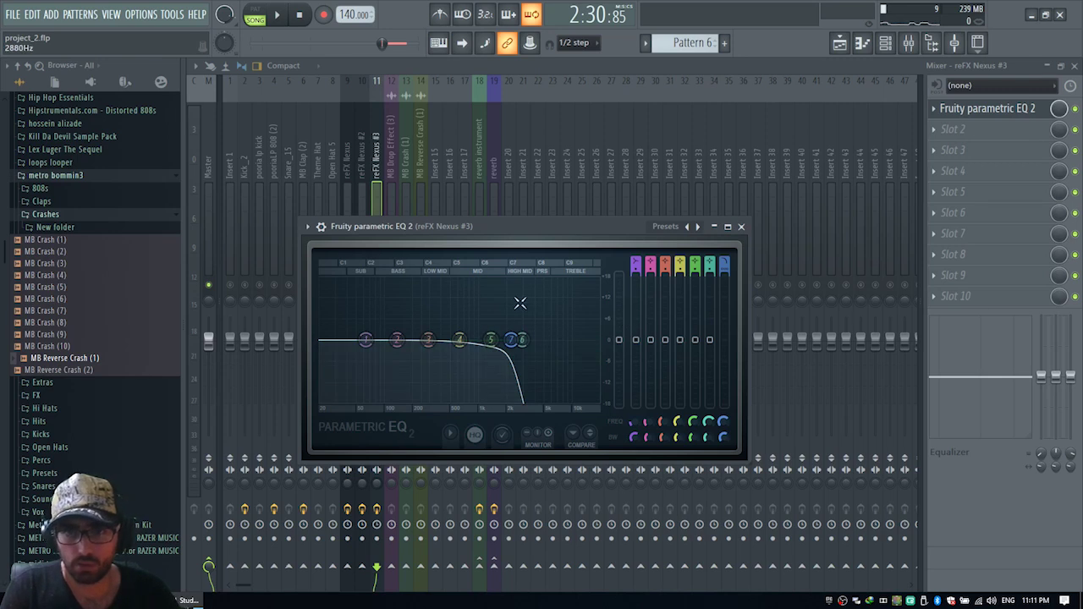
left_click_drag(519, 354, 491, 339)
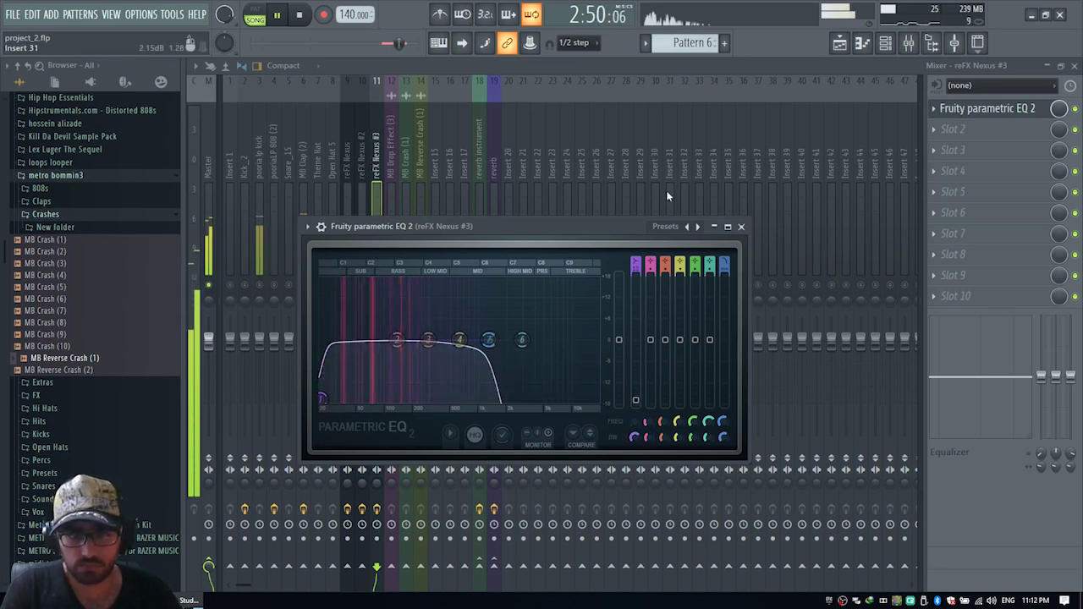
left_click_drag(489, 338, 476, 339)
left_click(740, 226)
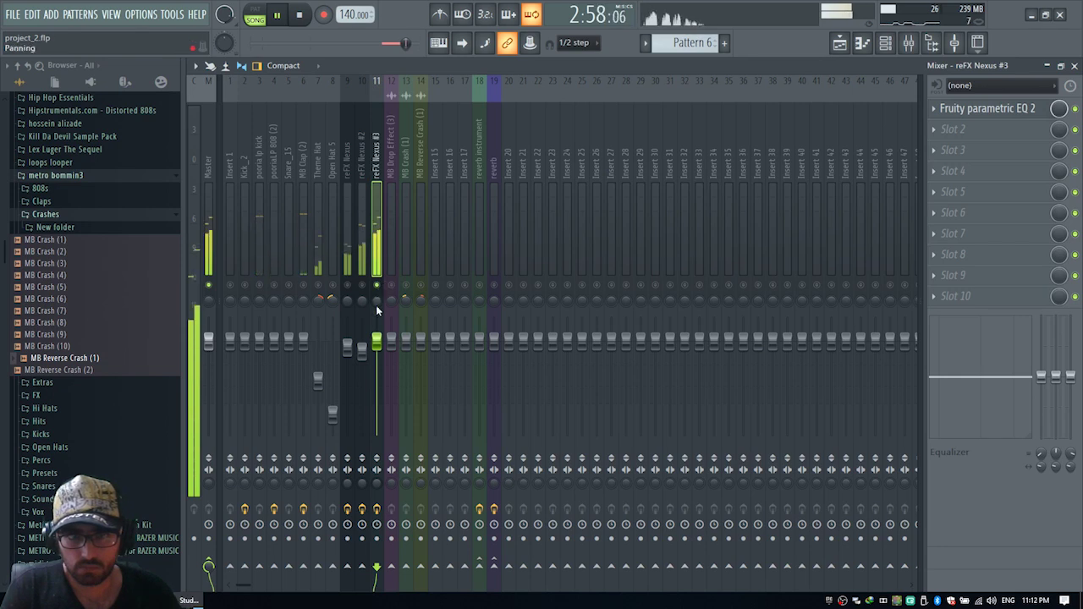
Step: Stop playback, load Fruity Limiter into slot 10 of reFX Nexus #3 and lower its ceiling slightly below -7.6 dB
key("space")
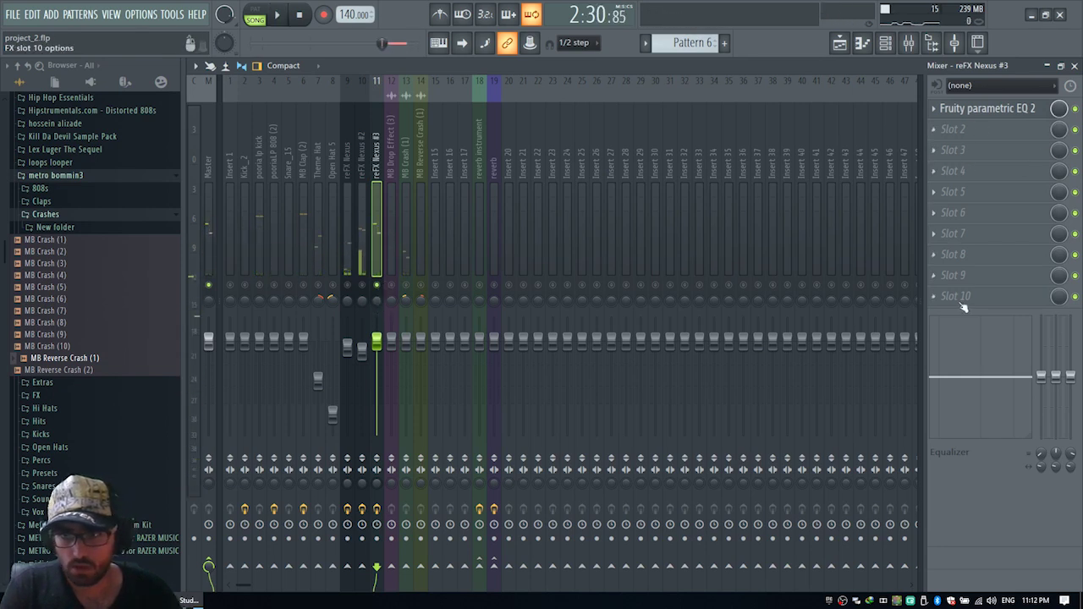
left_click(954, 277)
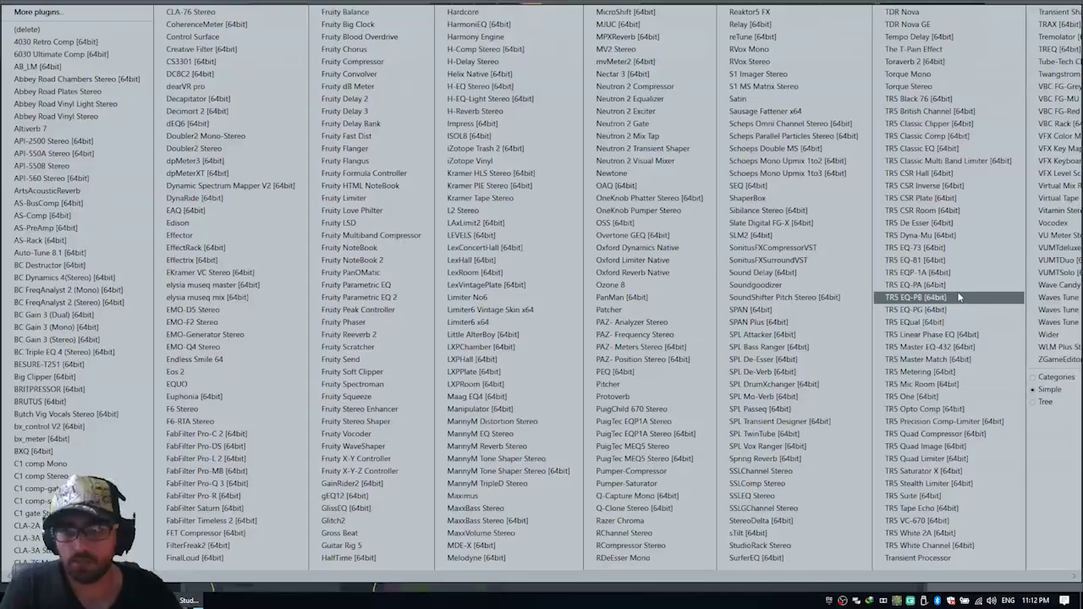
left_click(376, 199)
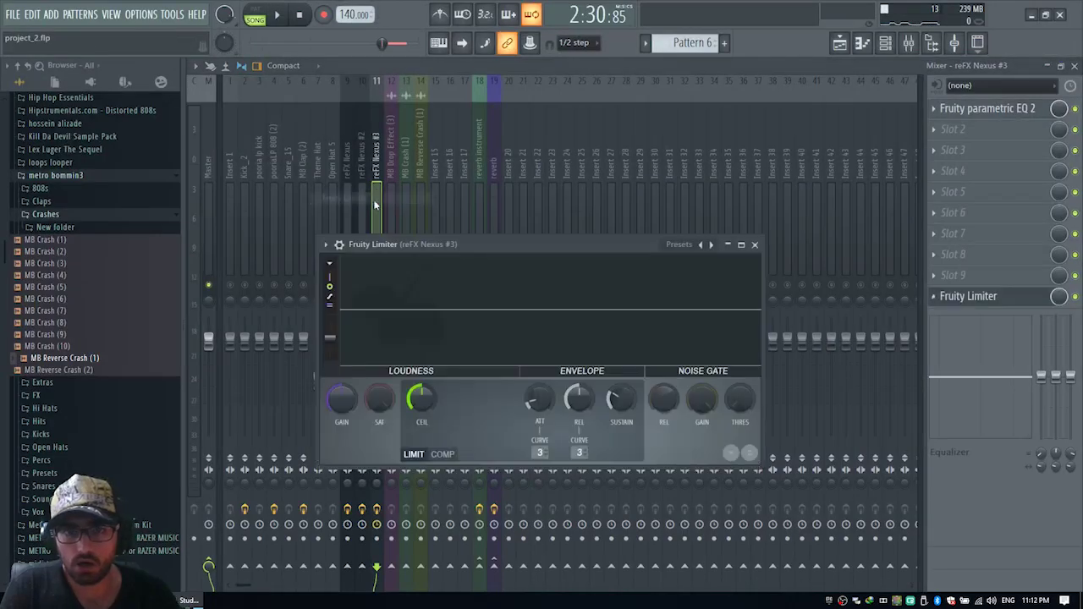
left_click_drag(426, 395, 426, 423)
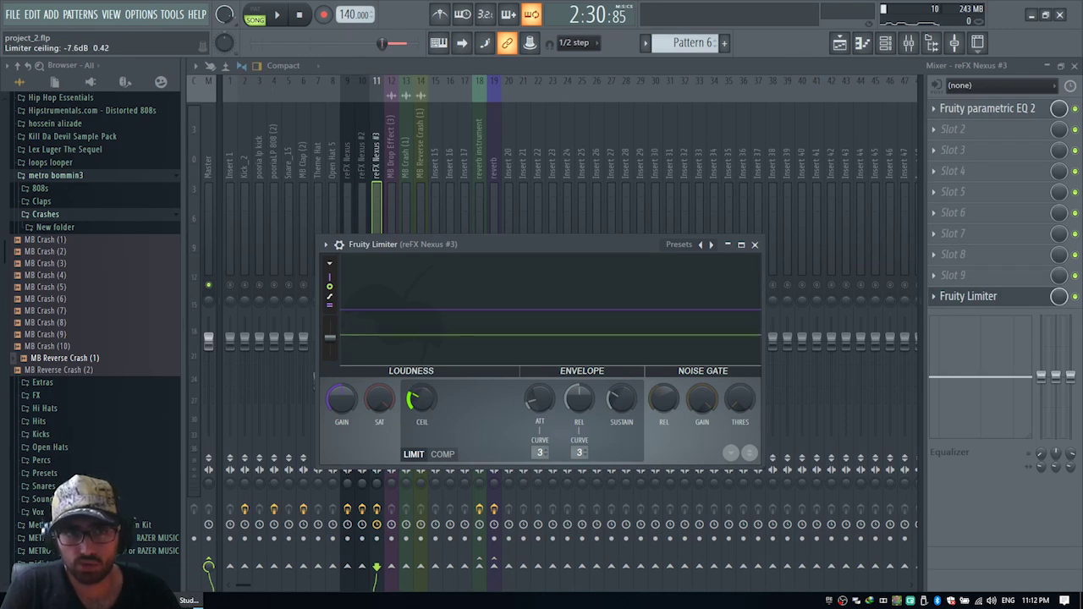
left_click_drag(426, 427, 426, 430)
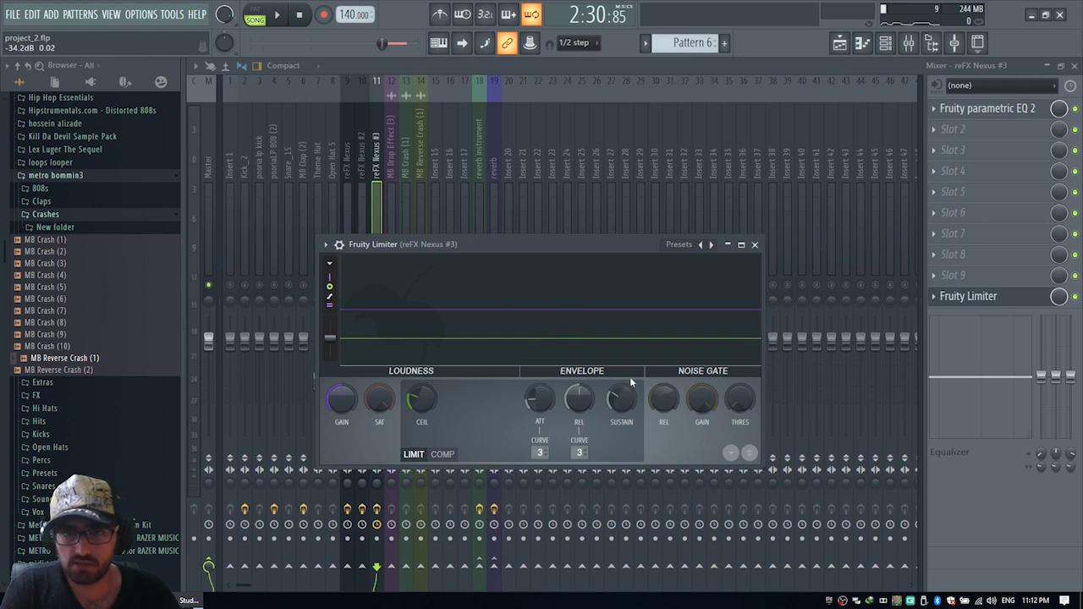
Step: Tune the limiter while listening: raise the gain and sustain, set the attack to 6.41 ms, and close the plugin
key("space")
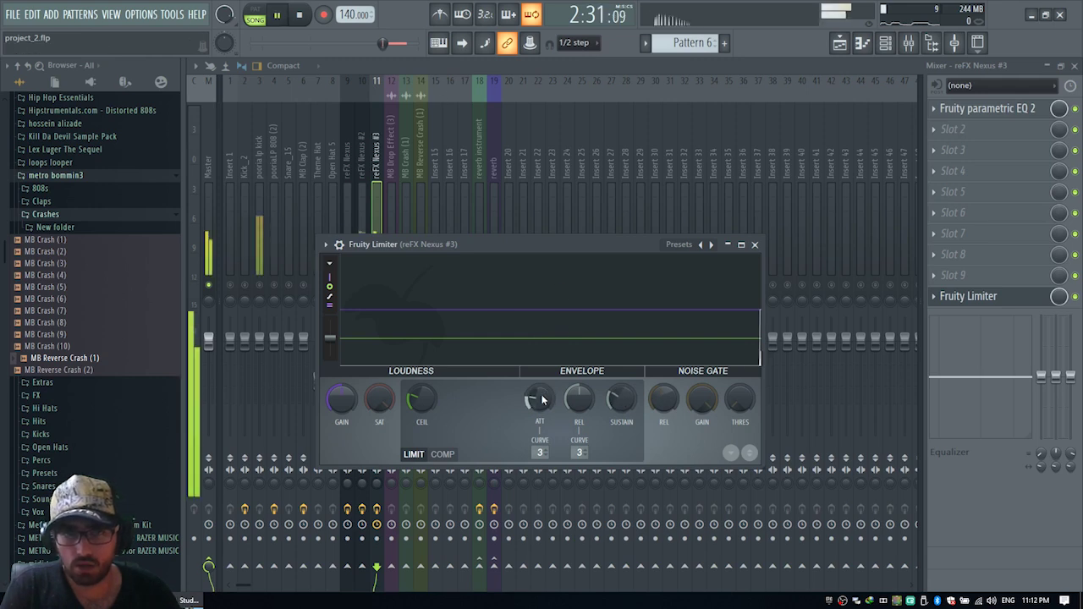
key("space")
left_click_drag(554, 405, 554, 431)
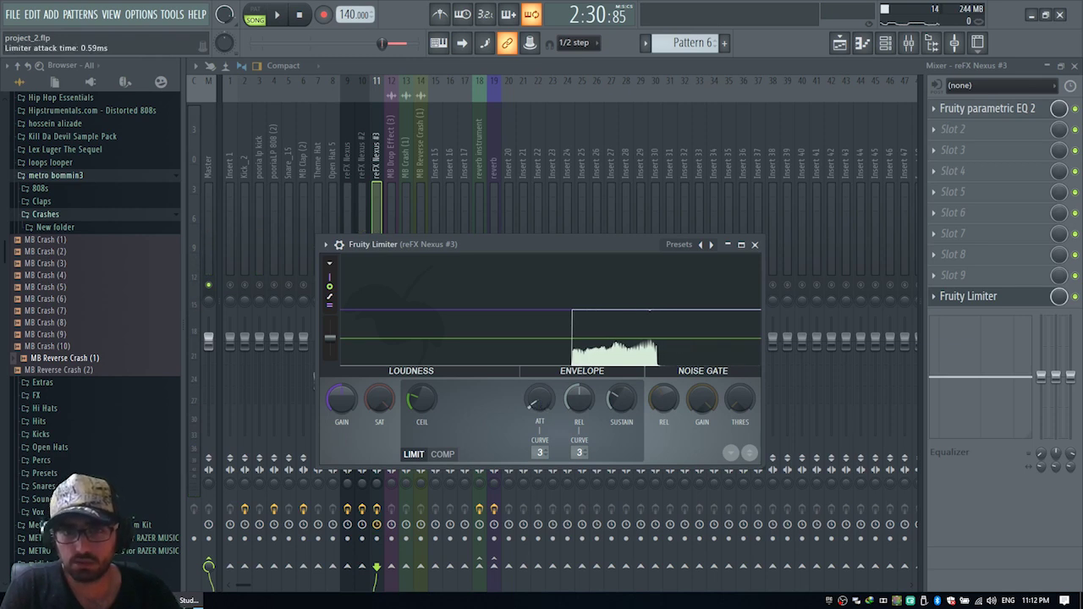
key("space")
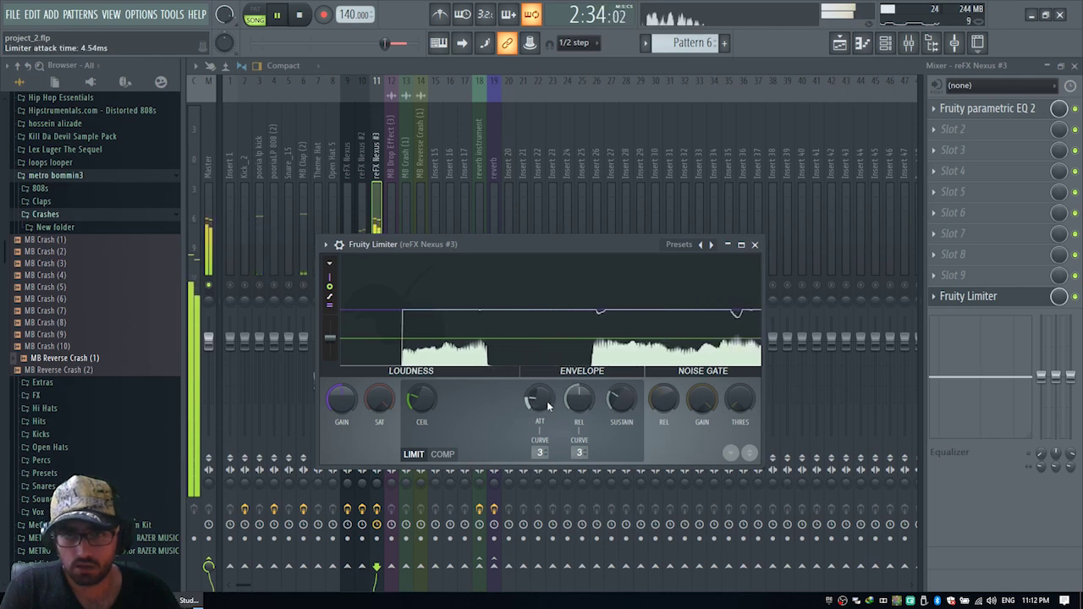
left_click_drag(540, 407, 536, 401)
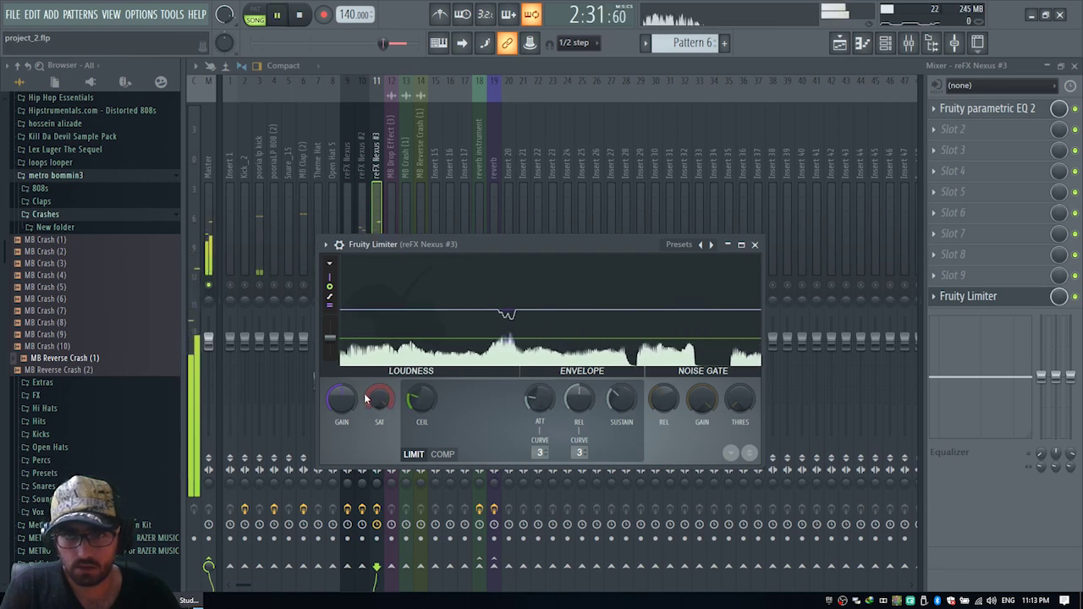
left_click_drag(353, 397, 354, 381)
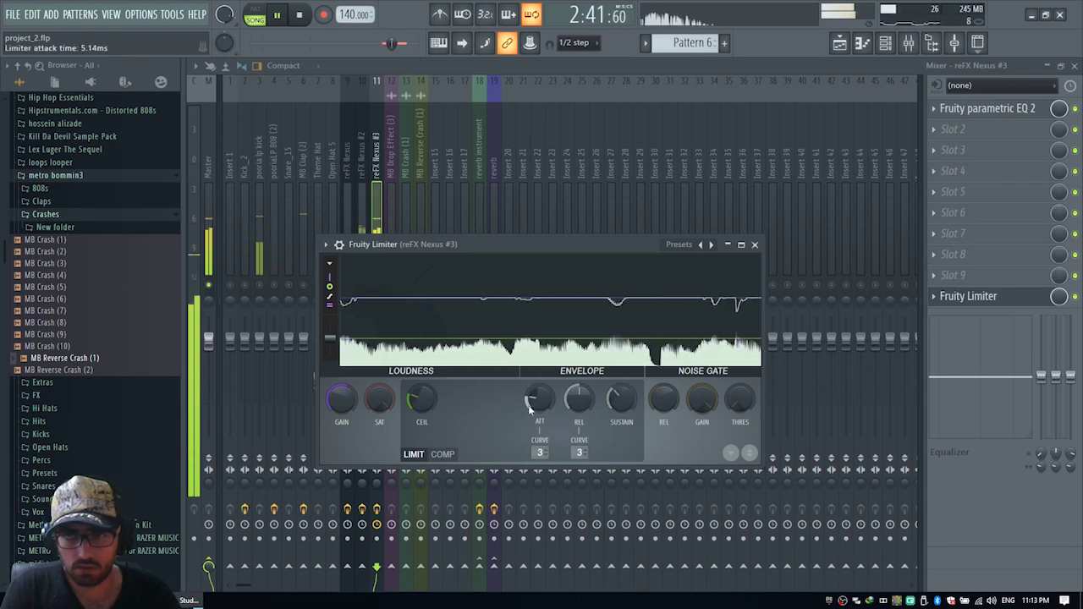
mouse_move(539, 398)
left_mouse_down()
mouse_move(539, 414)
mouse_move(530, 402)
left_mouse_up()
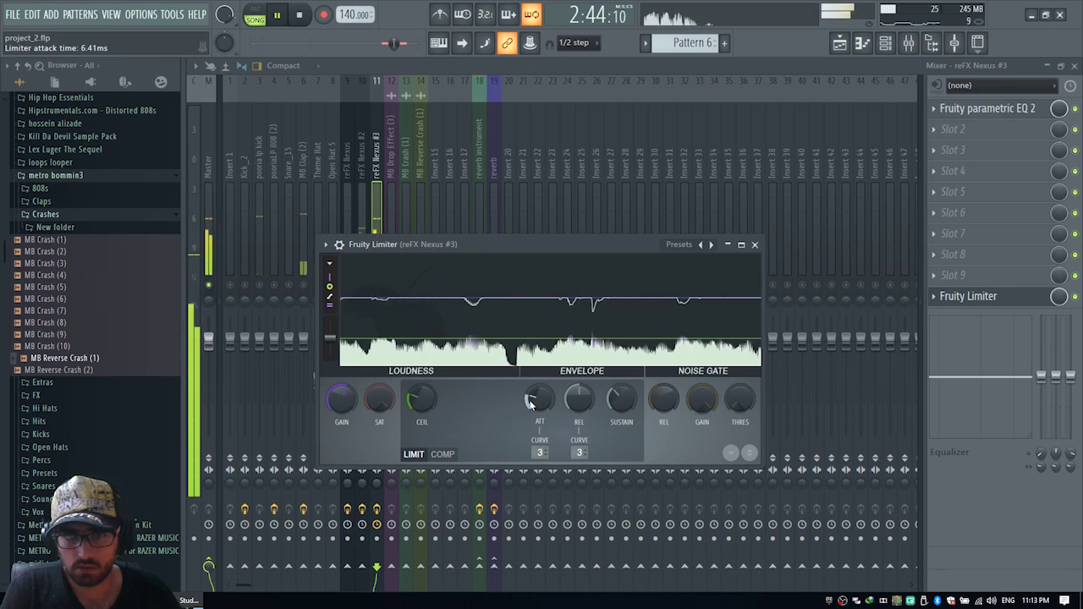
left_click(754, 245)
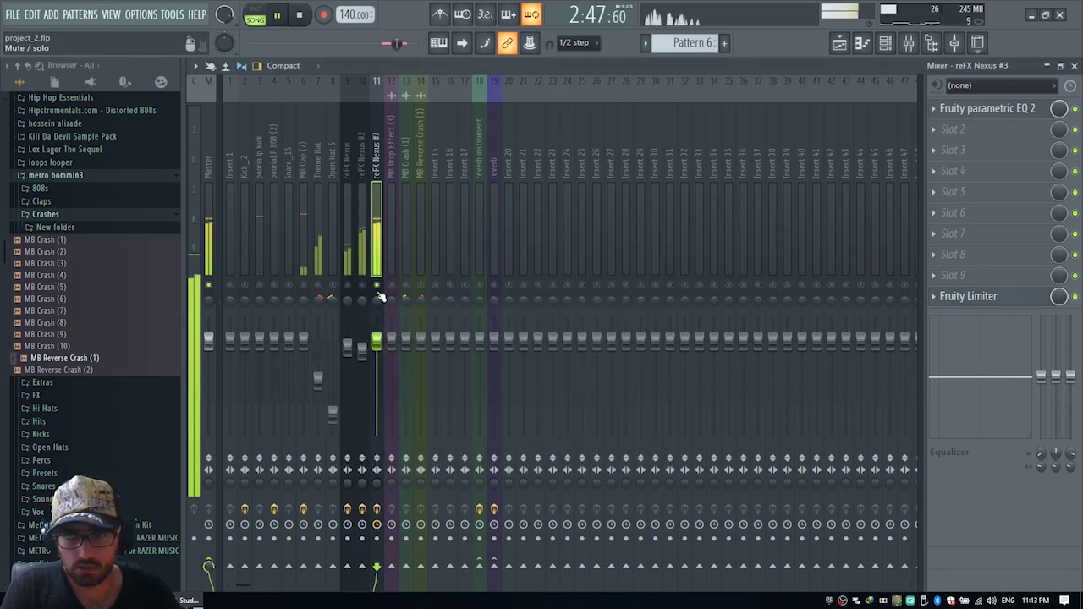
Step: Stop playback, return to the playlist, clear the loop selection and place the playhead near bar 77
key("space")
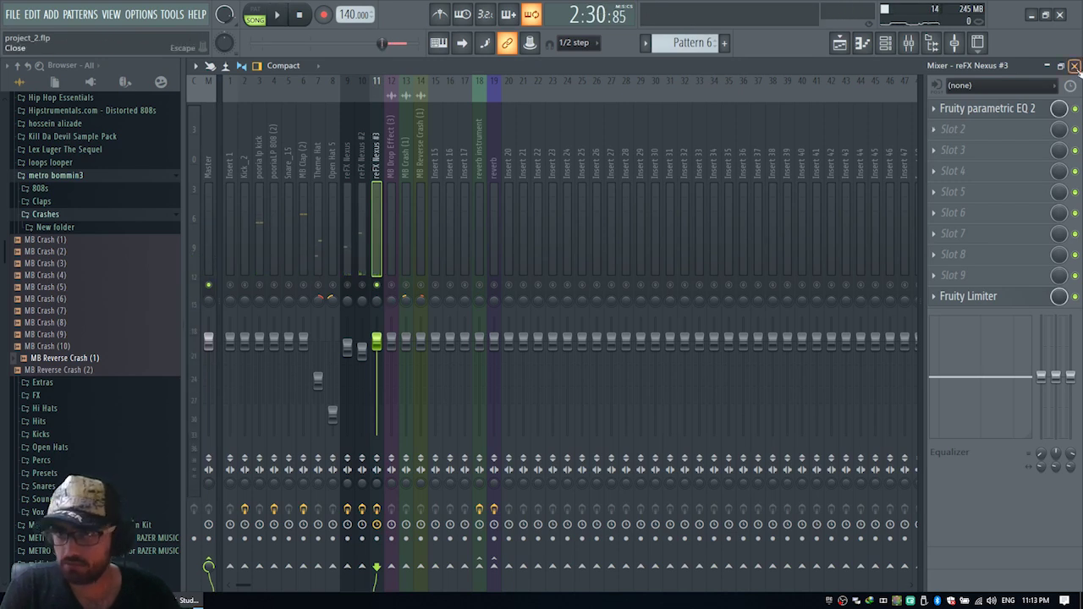
left_click(1075, 66)
left_click(880, 201)
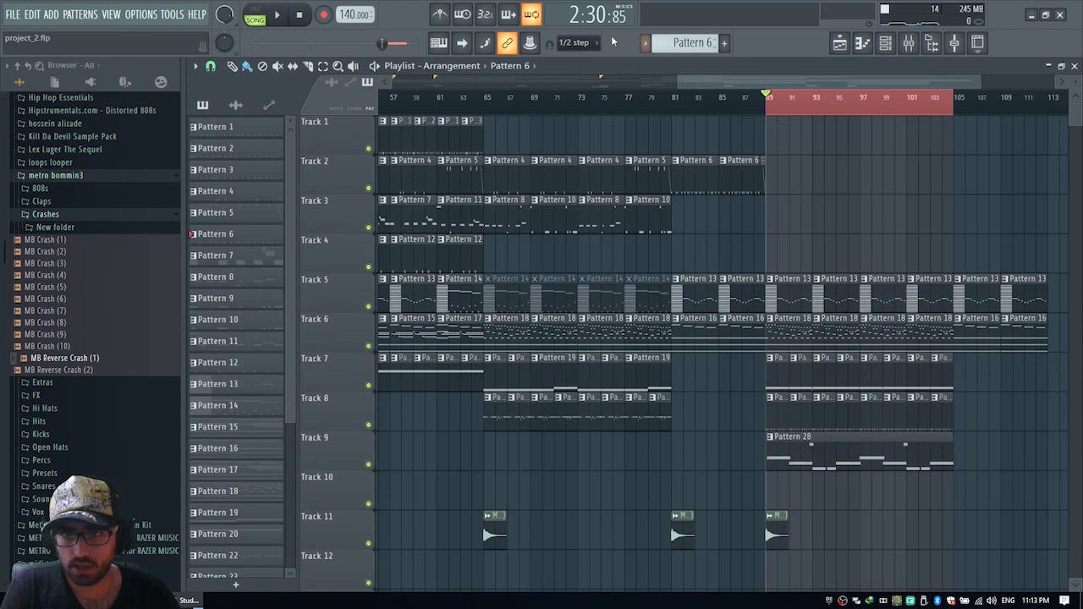
left_click(650, 95)
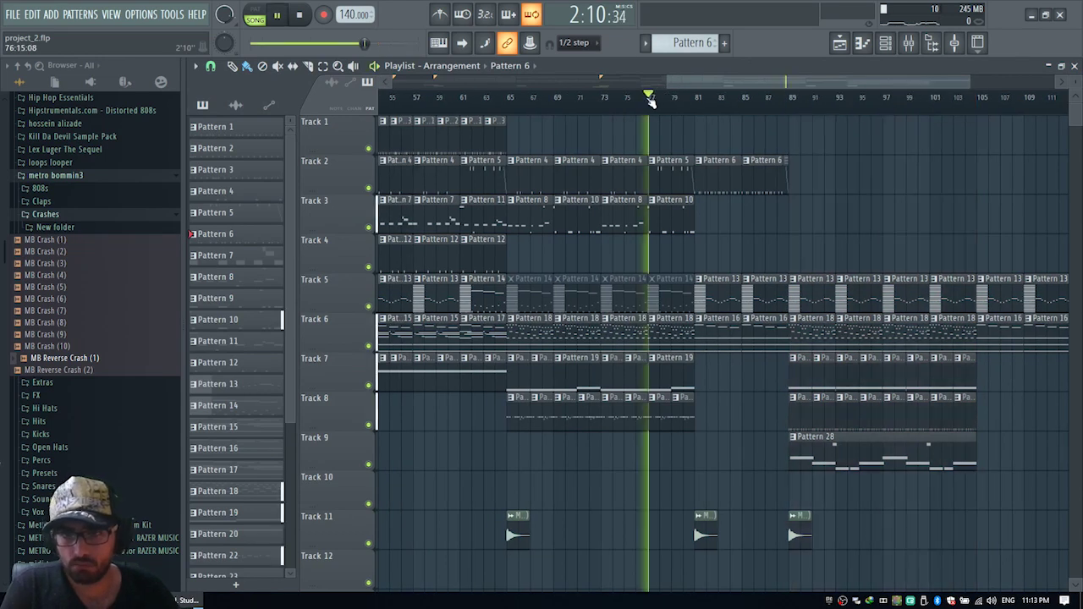
Step: Unsolo reFX Nexus #3 in the mixer, play the song and compare the levels of the Master and reFX Nexus #3 tracks
left_click(910, 44)
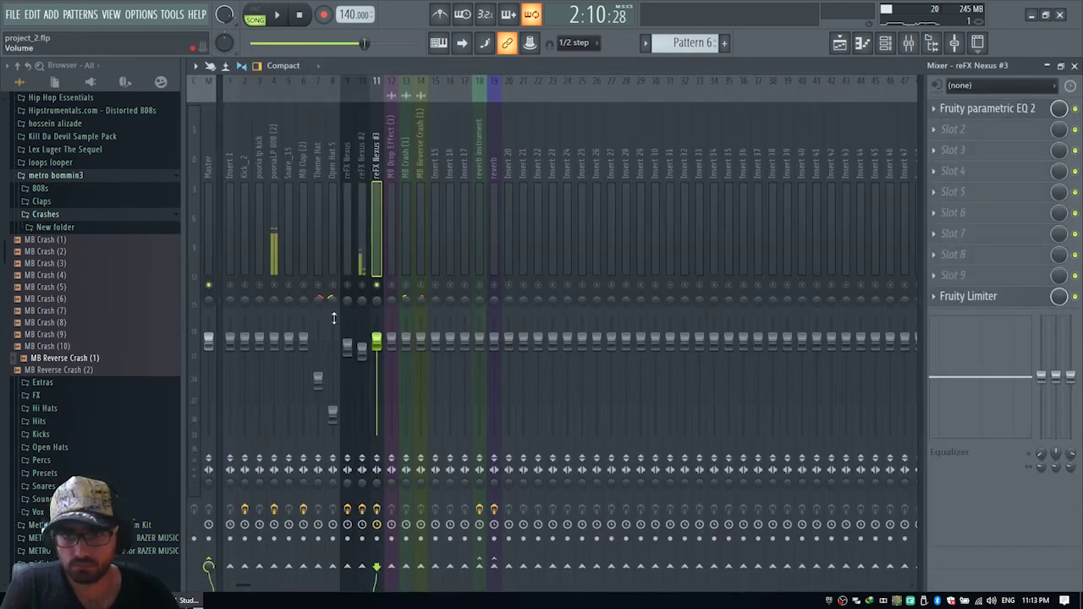
key("space")
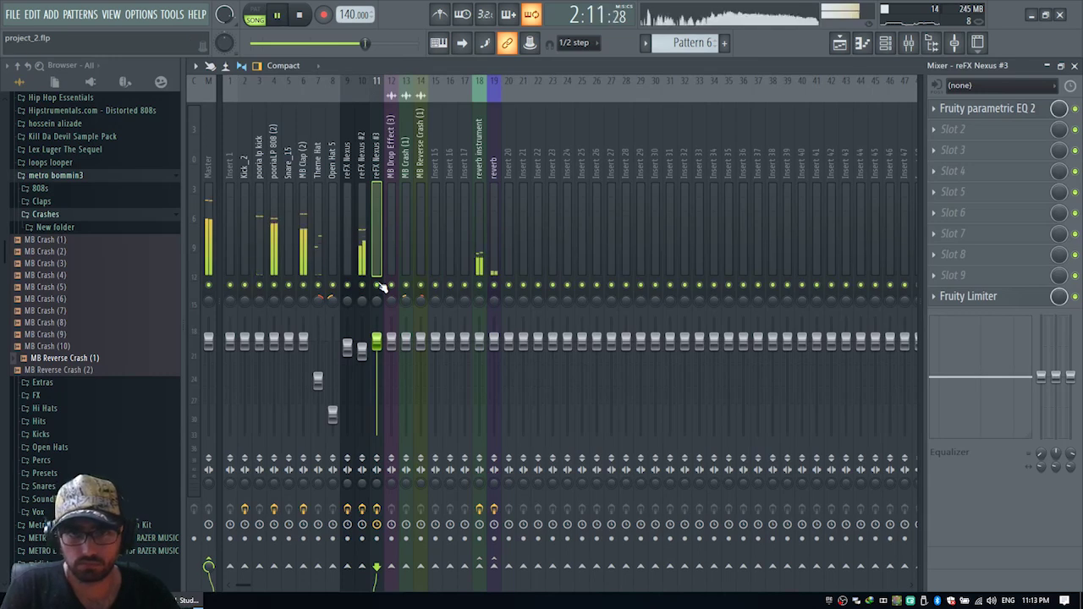
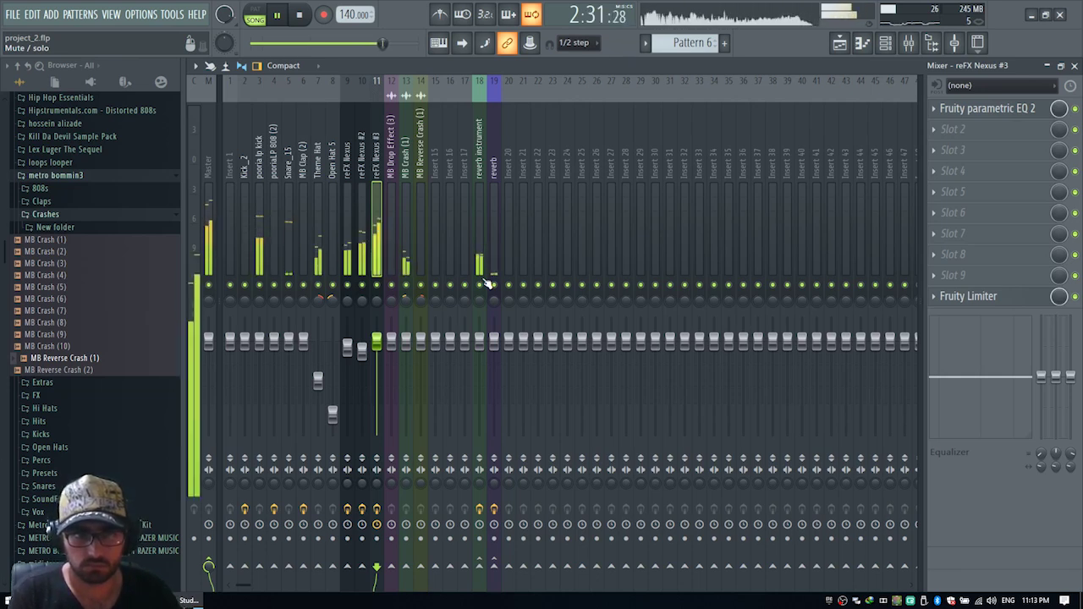
left_click(211, 208)
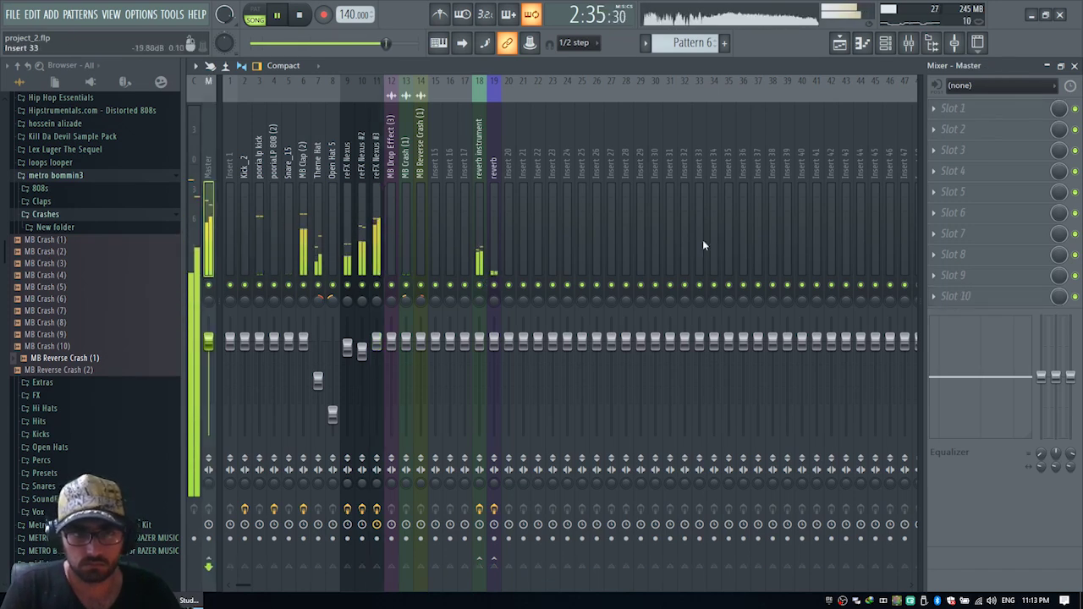
left_click(376, 242)
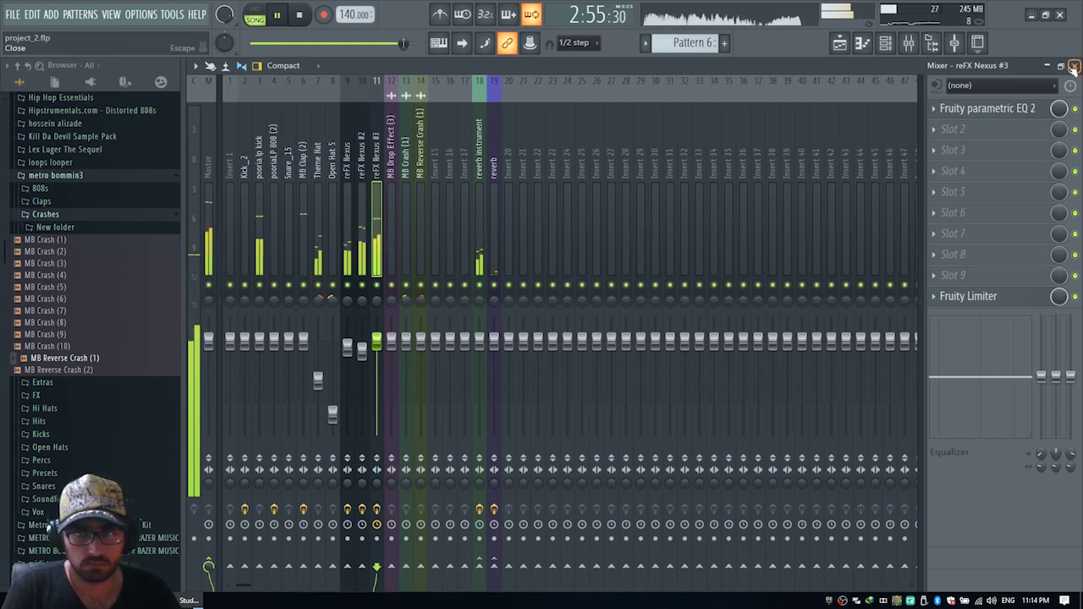
Step: Select the Master track and load Fruity Limiter into its first effect slot
left_click(205, 241)
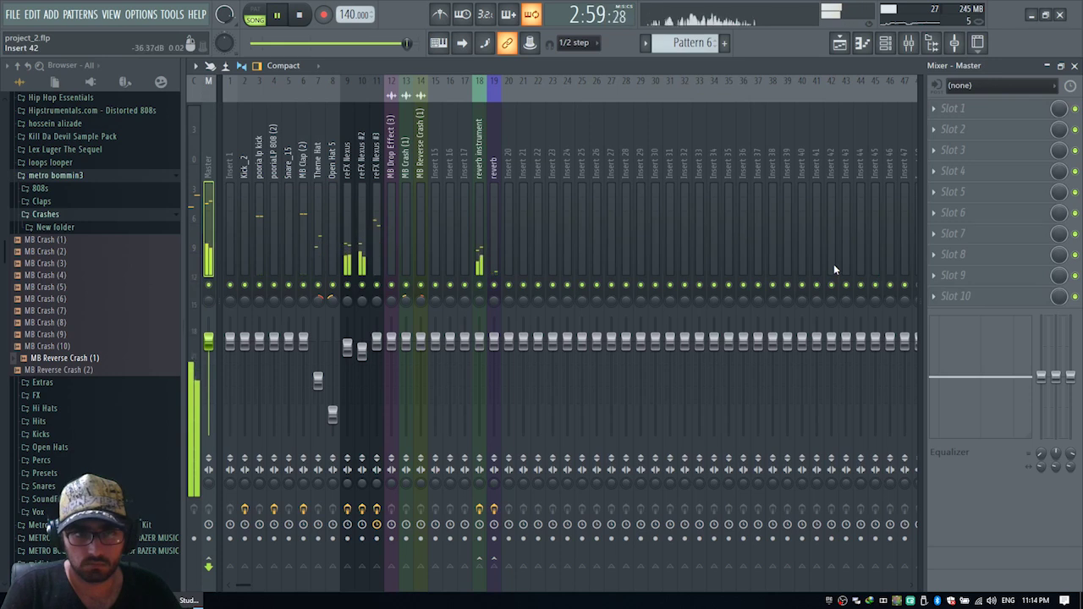
left_click(984, 115)
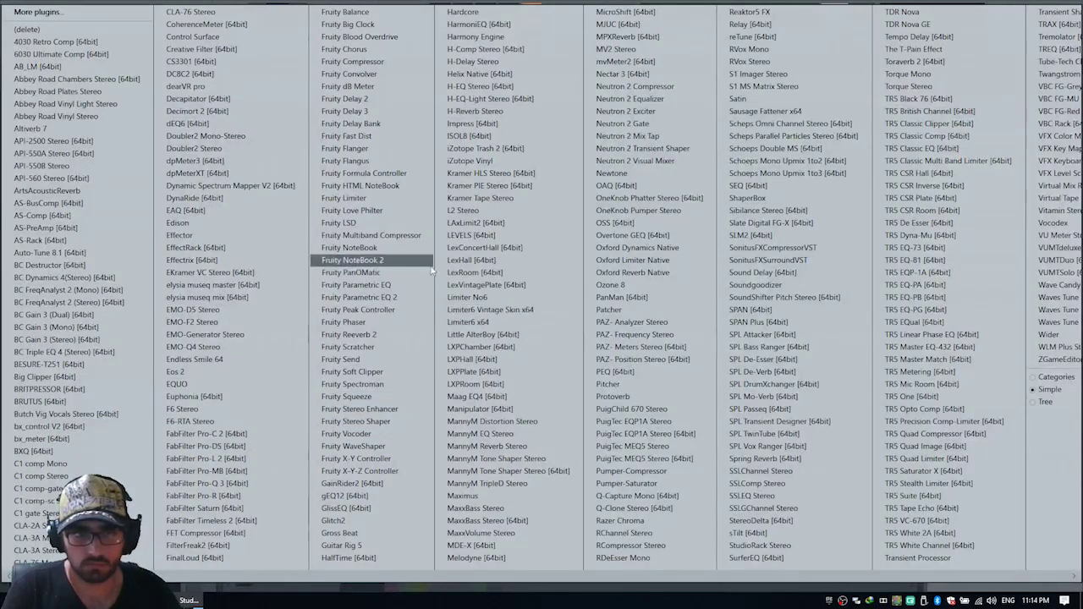
left_click(406, 198)
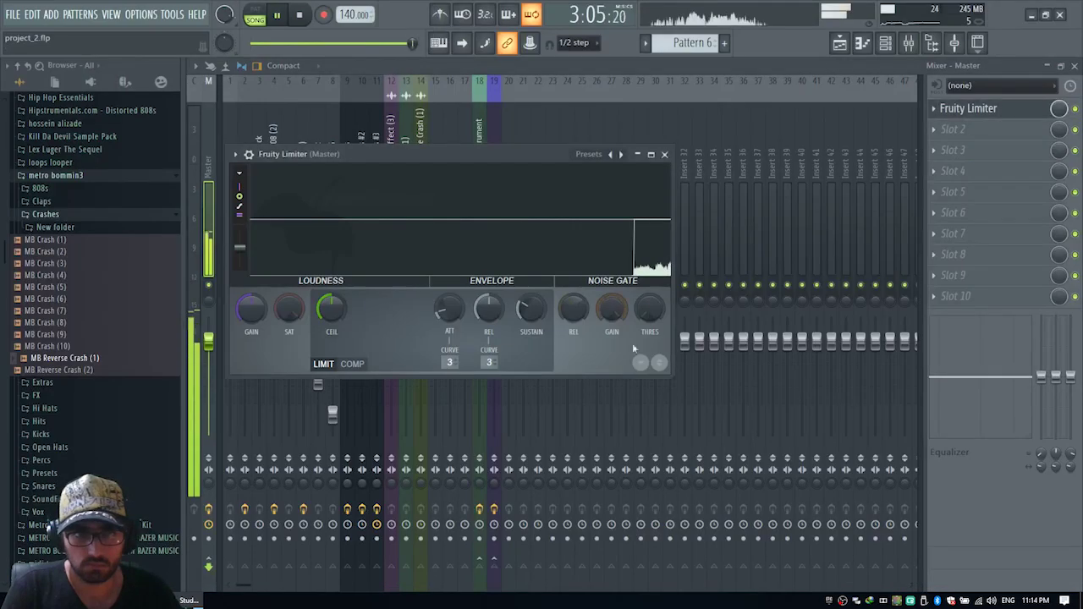
Step: Stop playback and select the clips on tracks 1 to 10 in the playlist
key("space")
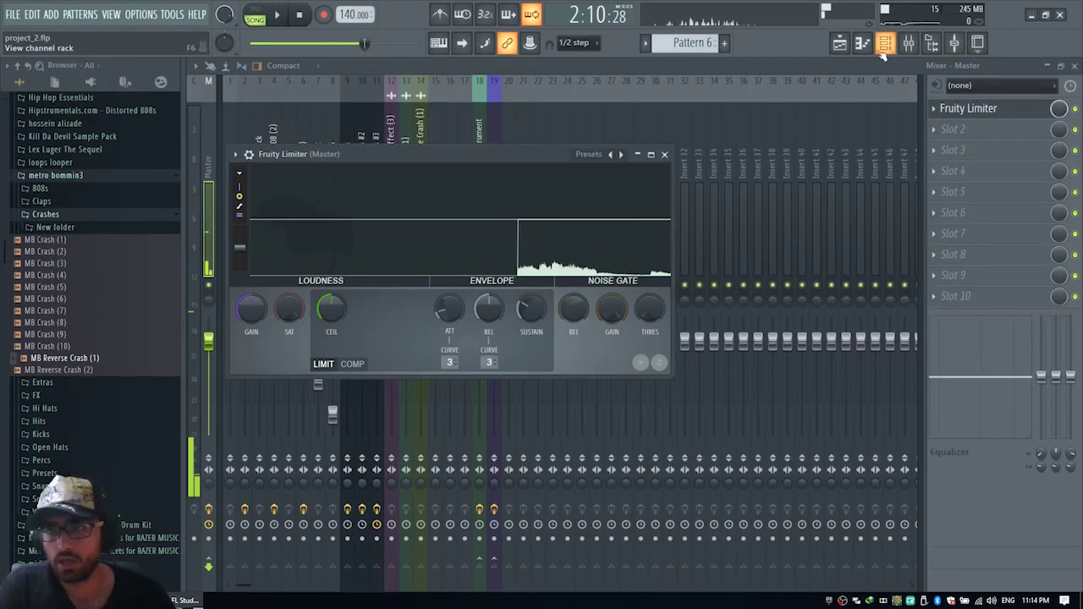
left_click(850, 46)
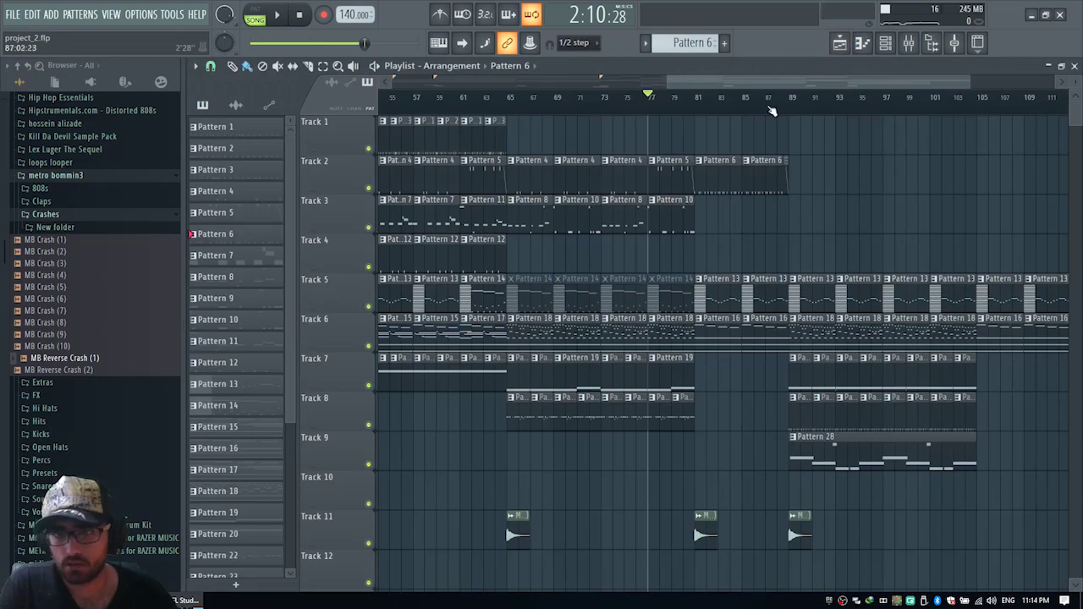
scroll(772, 110, "down", 4)
left_click_drag(1028, 148, 368, 484)
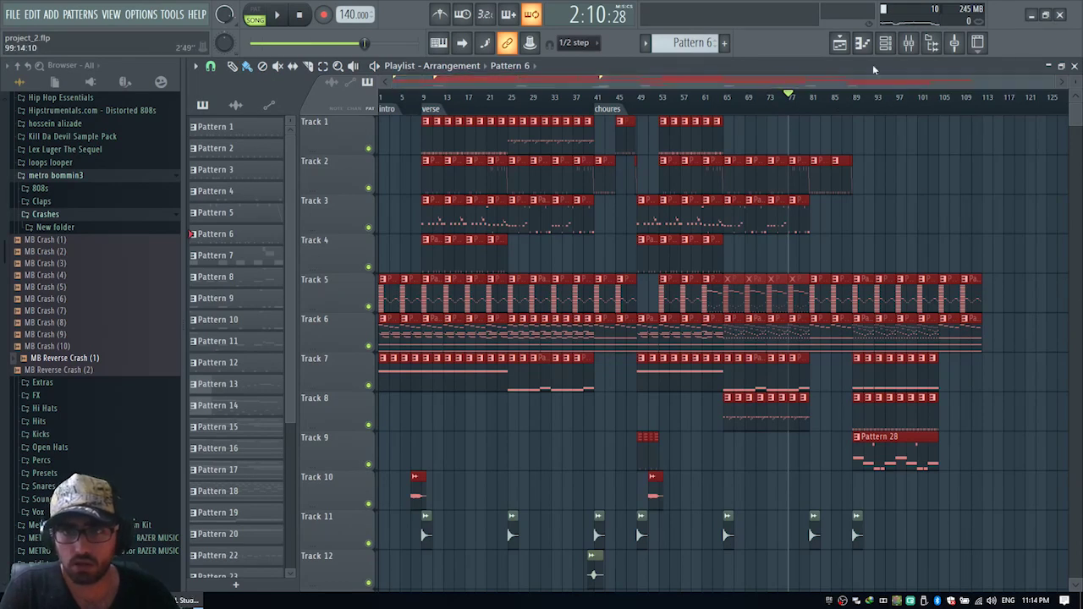
Step: Move Fruity Limiter to slot 9 on the Master track, open it and play the song
left_click(920, 51)
left_click_drag(1005, 120, 988, 278)
left_click(988, 298)
key("space")
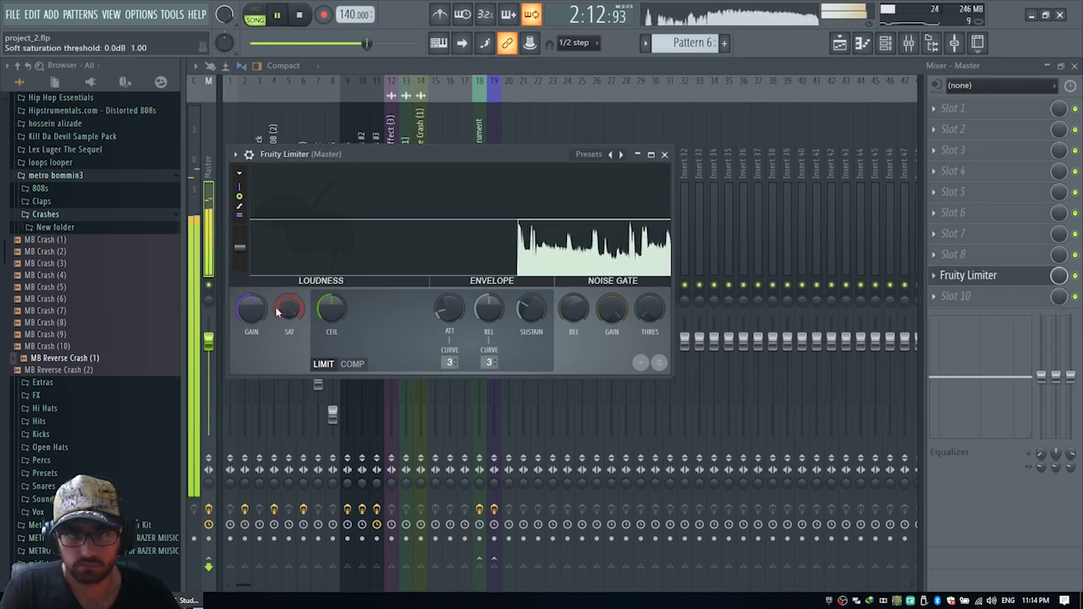
Step: Load Fruity WaveShaper into the Master's first effect slot, bend its curve's midpoint upward and close the plugin
left_click(953, 107)
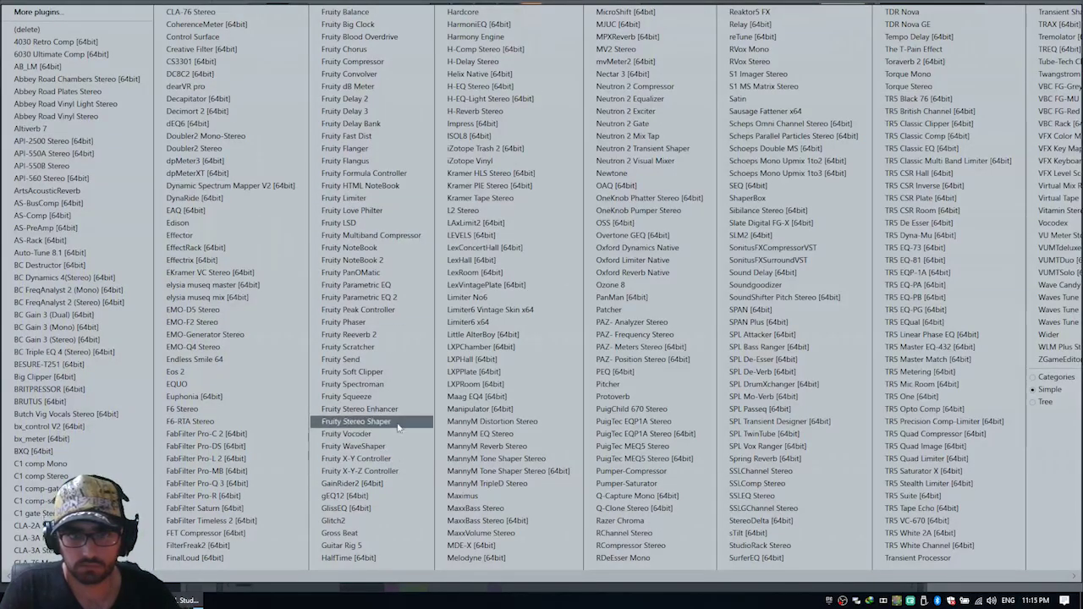
left_click(389, 449)
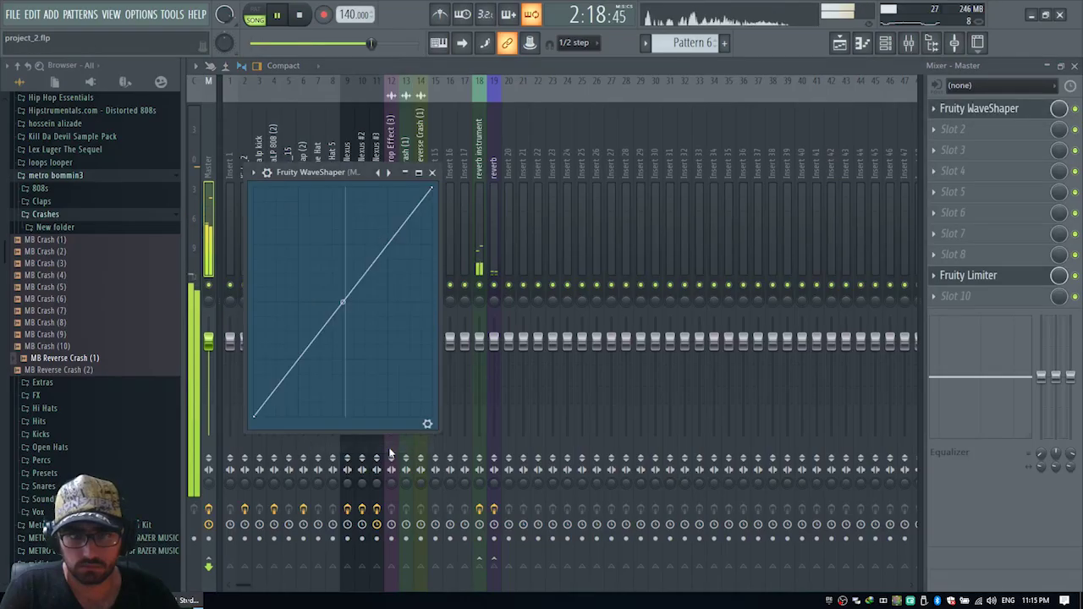
left_click_drag(318, 178, 622, 208)
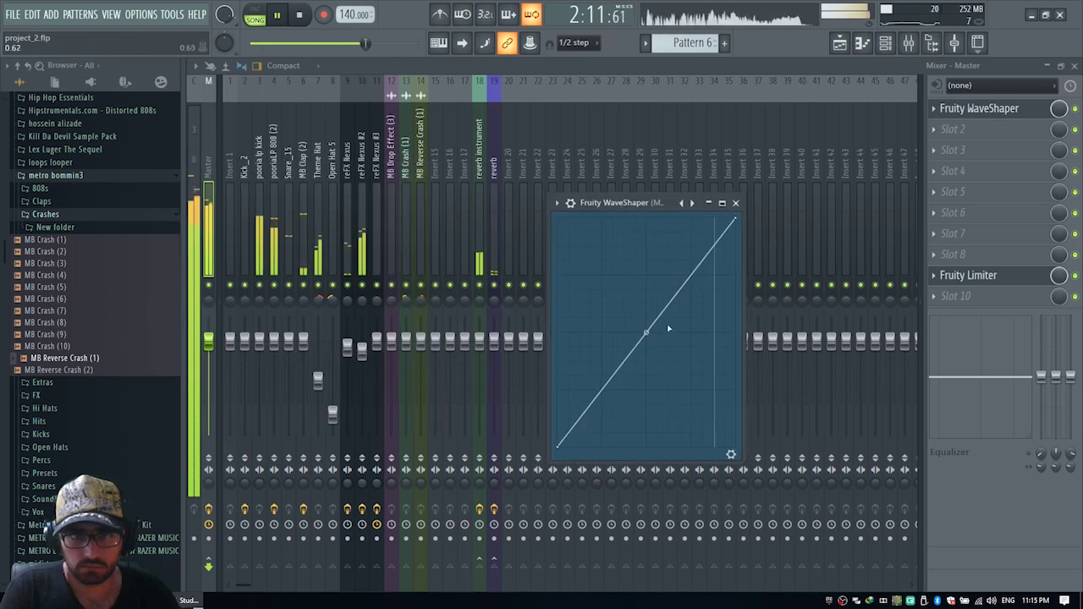
left_click_drag(642, 337, 643, 307)
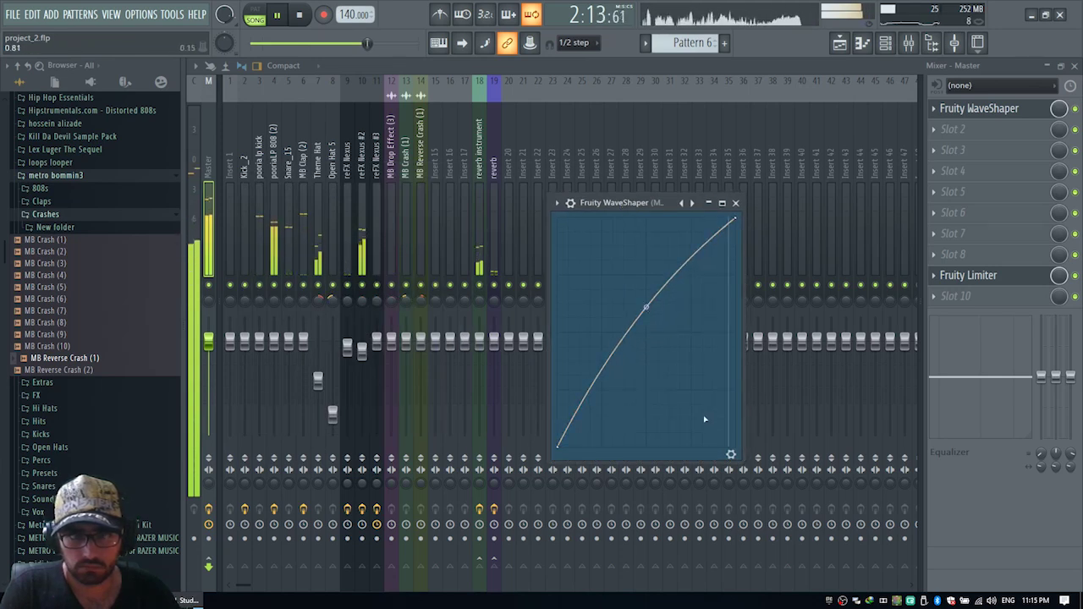
left_click(1012, 270)
key("Escape")
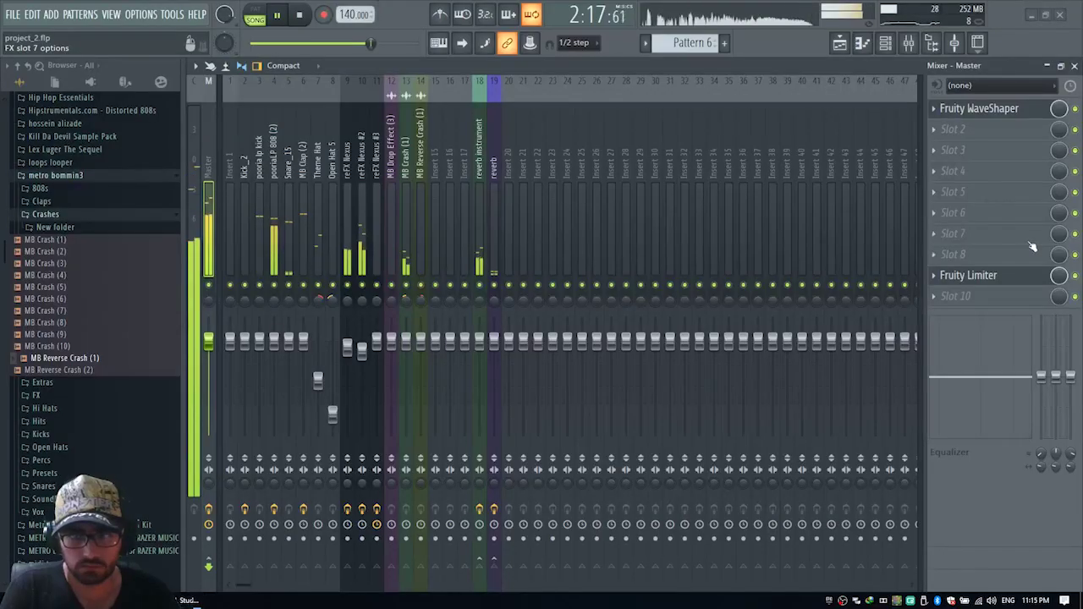
Step: Open the Master's Fruity Limiter, raise its gain to 1.0 dB and move its window clear of the named tracks
left_click(986, 276)
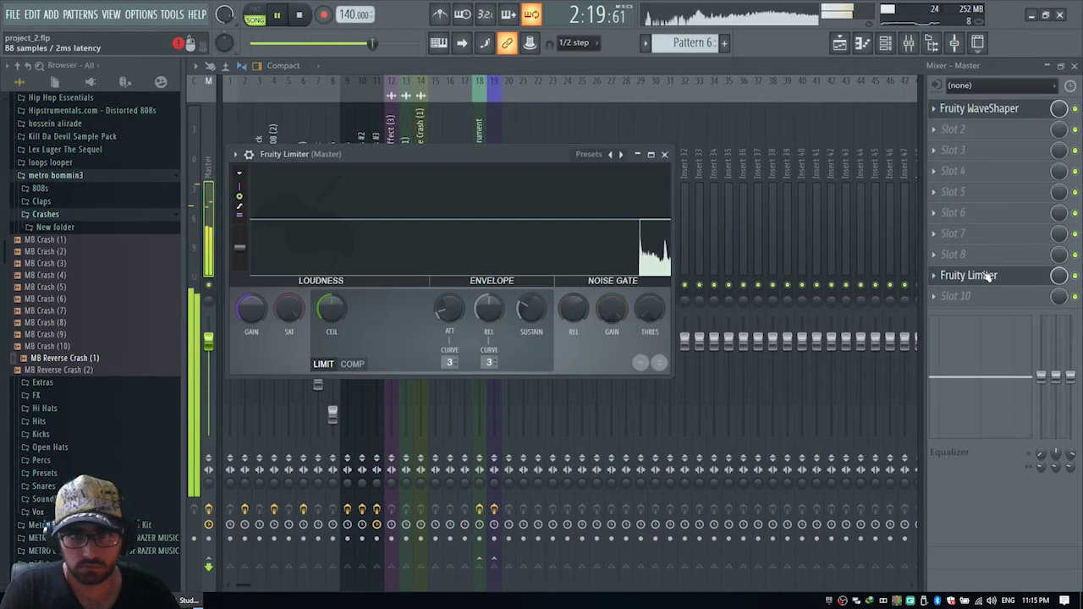
left_click_drag(256, 321, 254, 314)
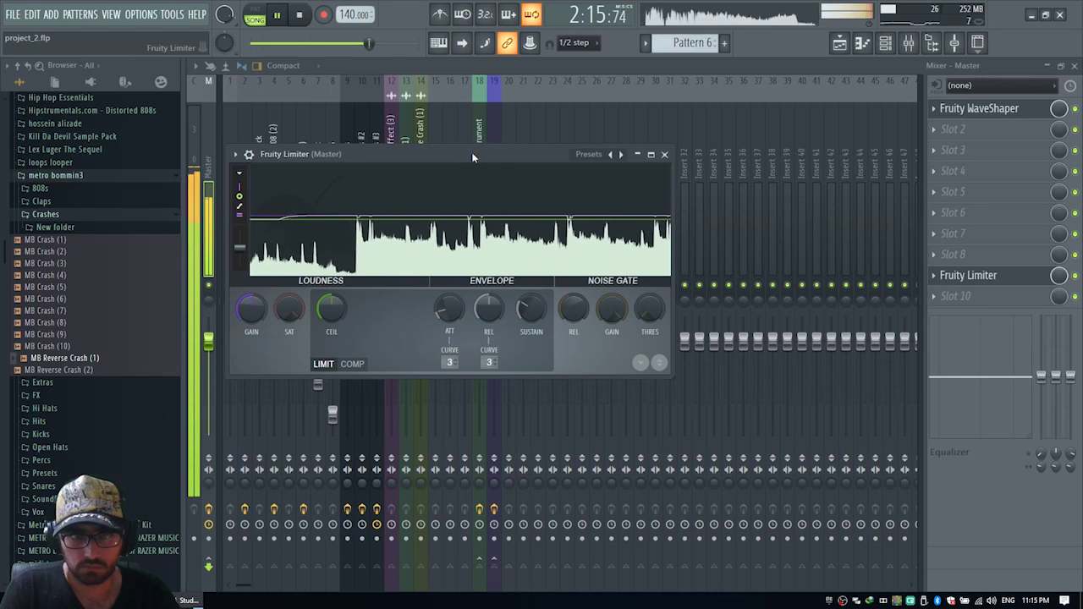
left_click_drag(465, 144, 653, 95)
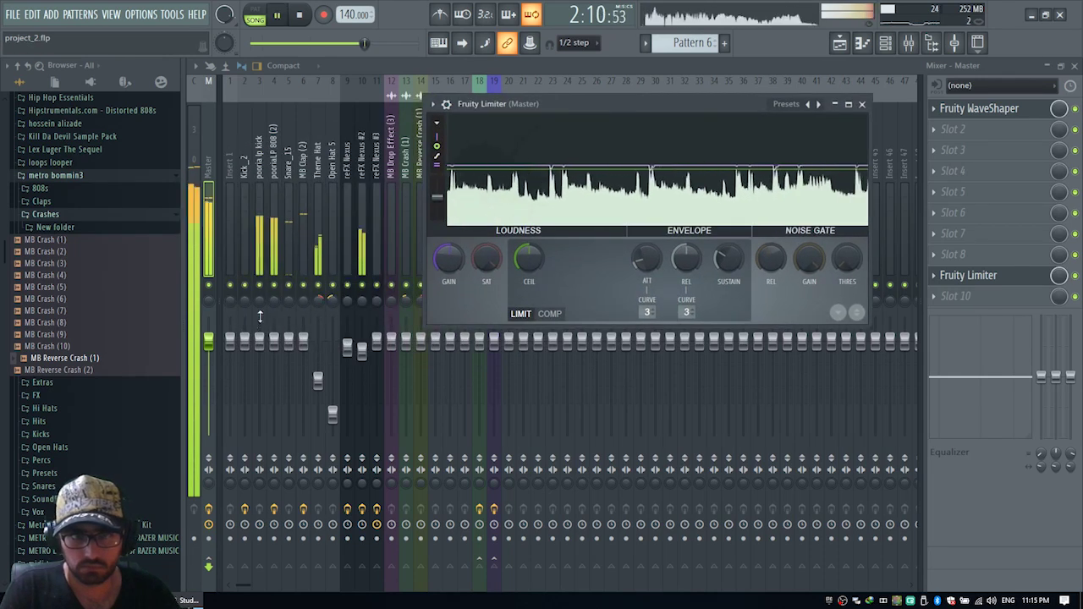
Step: Lower the faders of both kick tracks, tracks 3 and 2, and raise the Master limiter's gain to 1.2 dB
scroll(260, 338, "down", 4)
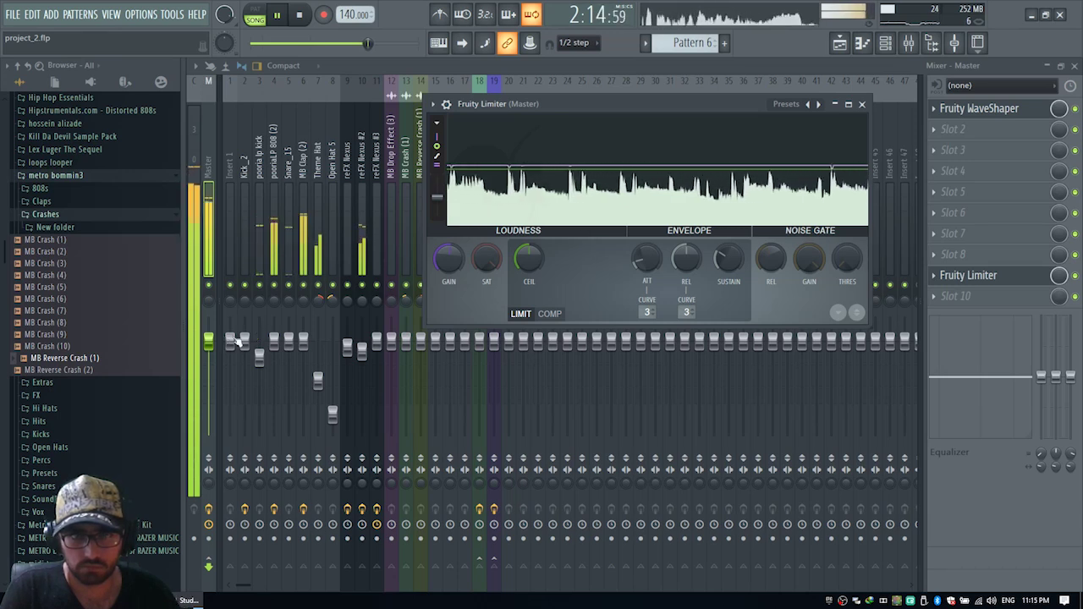
scroll(242, 341, "down", 4)
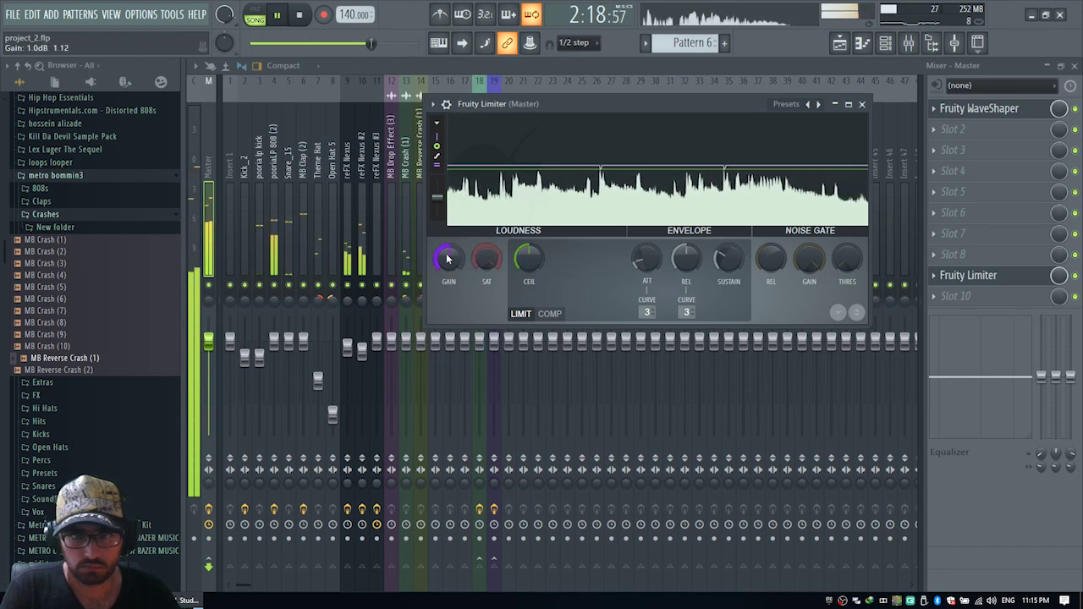
left_click_drag(448, 259, 448, 256)
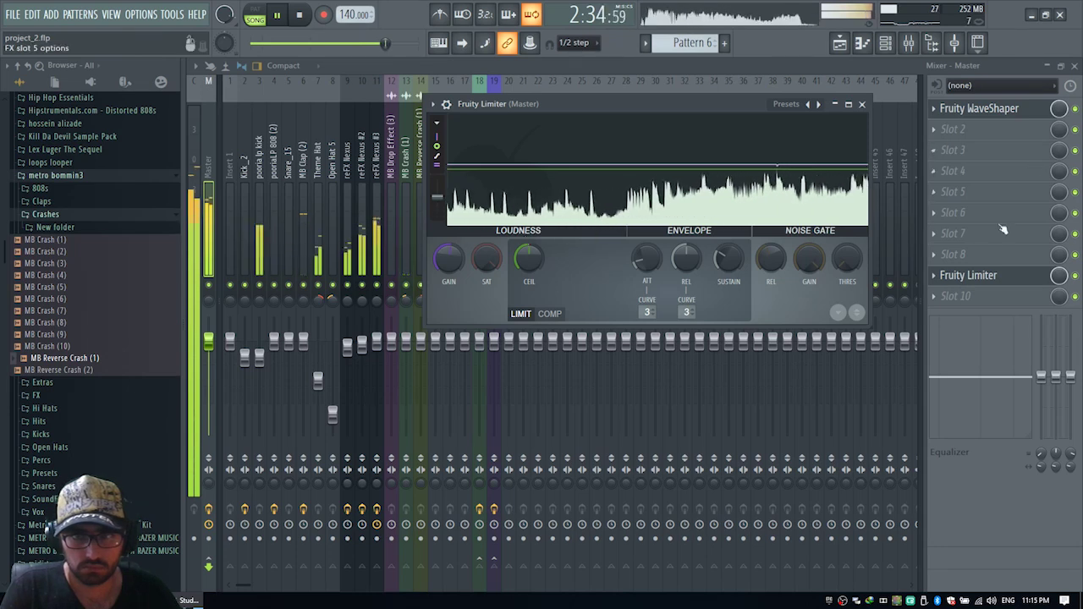
Step: Move Fruity Limiter to slot 6 and load Fruity Compressor into slot 2 with the Master 2 preset
left_click_drag(986, 276, 984, 214)
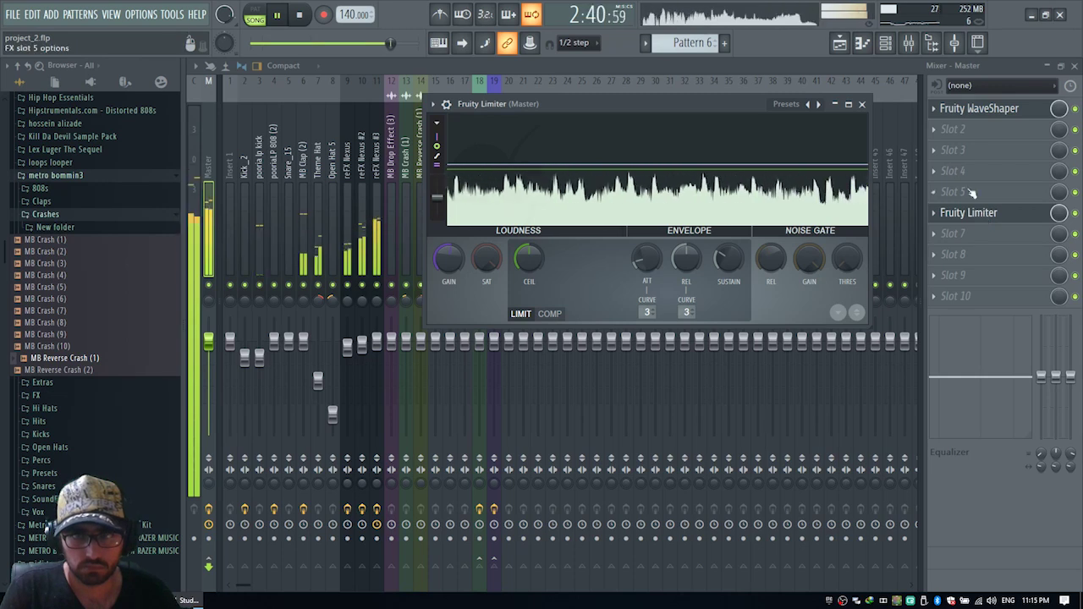
key("space")
left_click(971, 126)
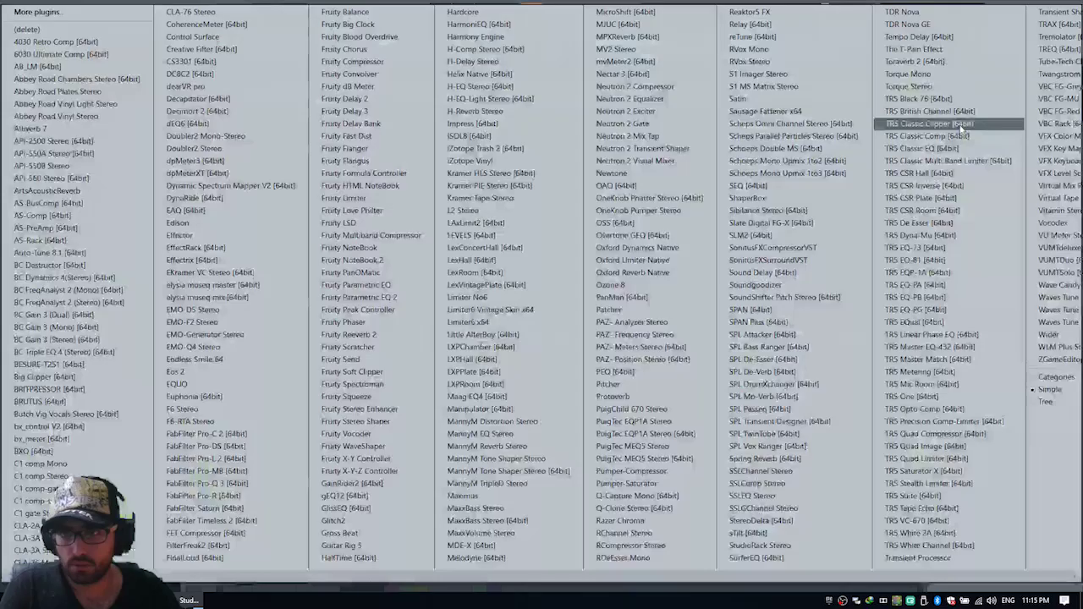
left_click(363, 61)
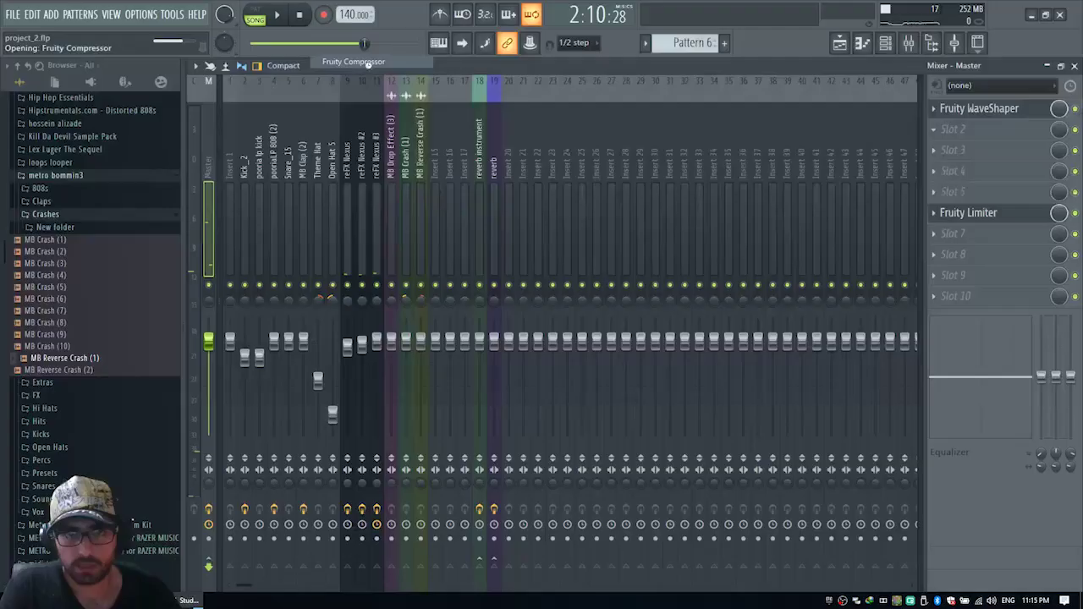
left_click(575, 191)
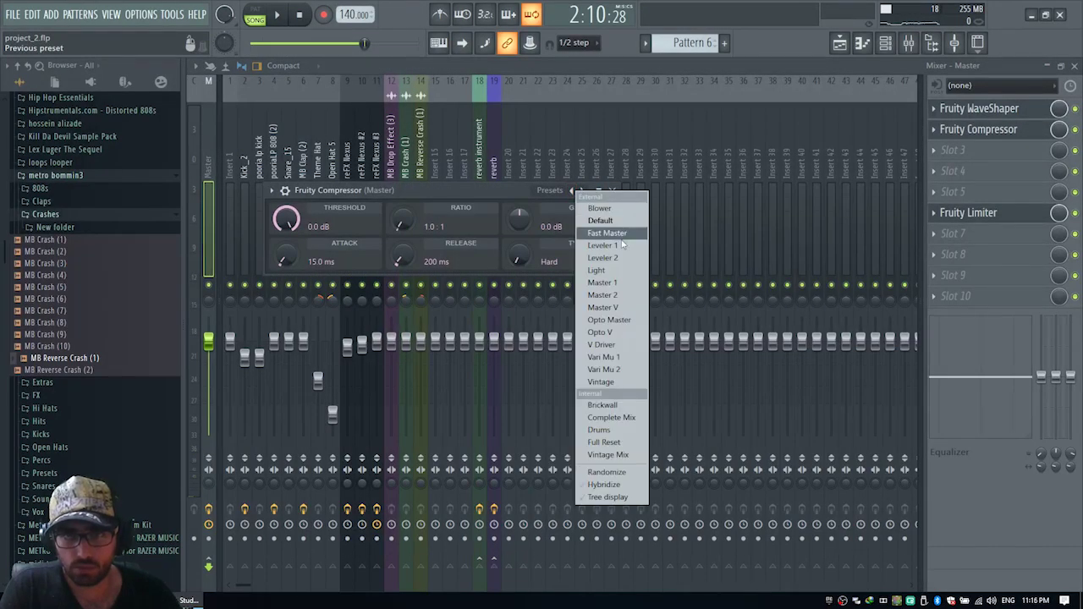
left_click(602, 295)
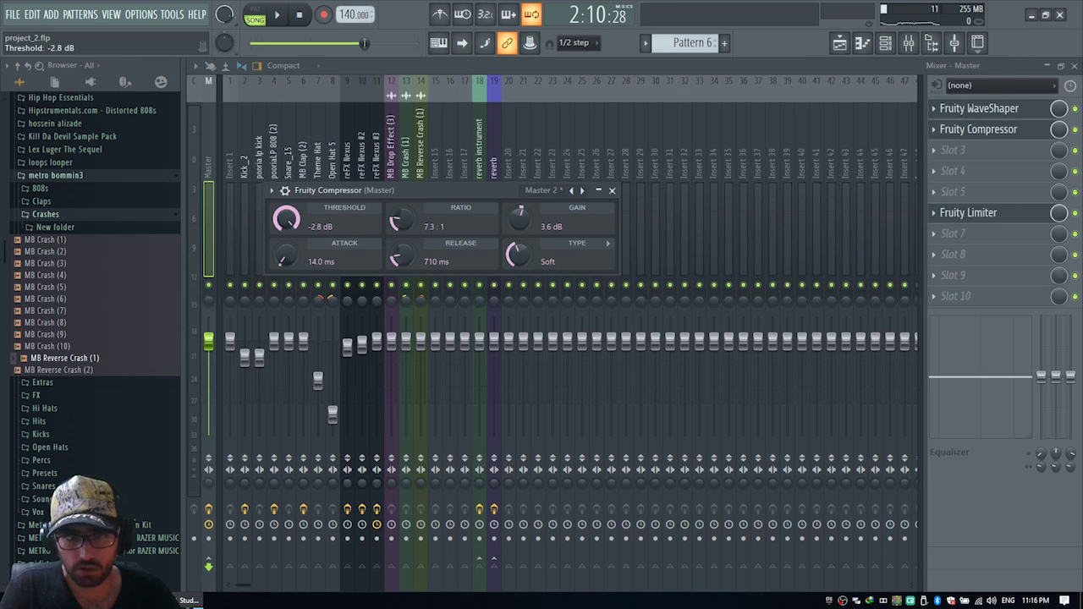
Step: Tune the compressor while listening: ratio 6.7:1, gain 0.2 dB, threshold -6.2 dB and type Hard
key("space")
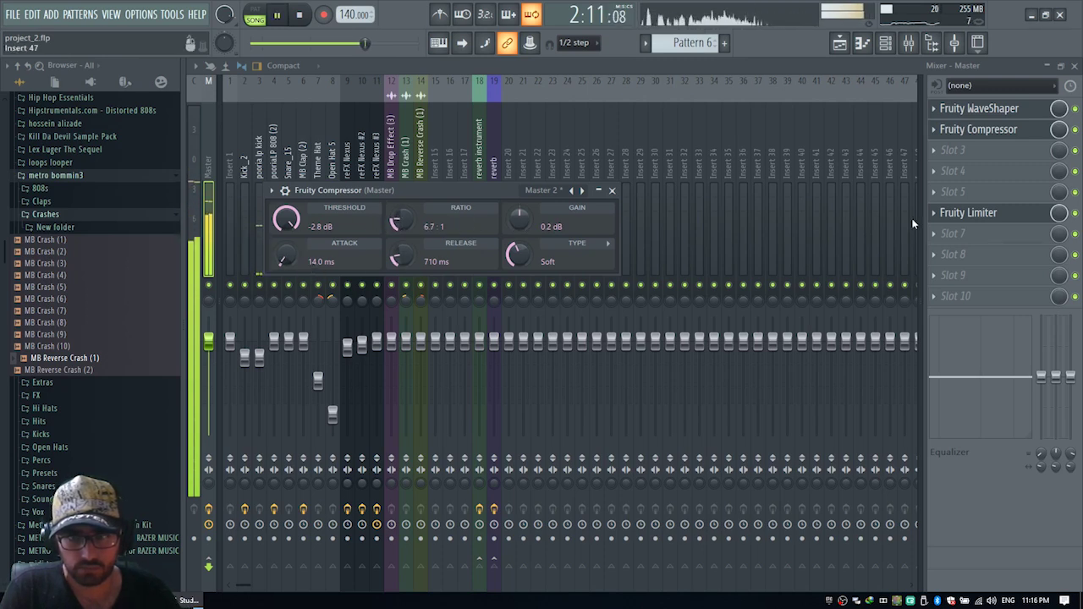
left_click(990, 215)
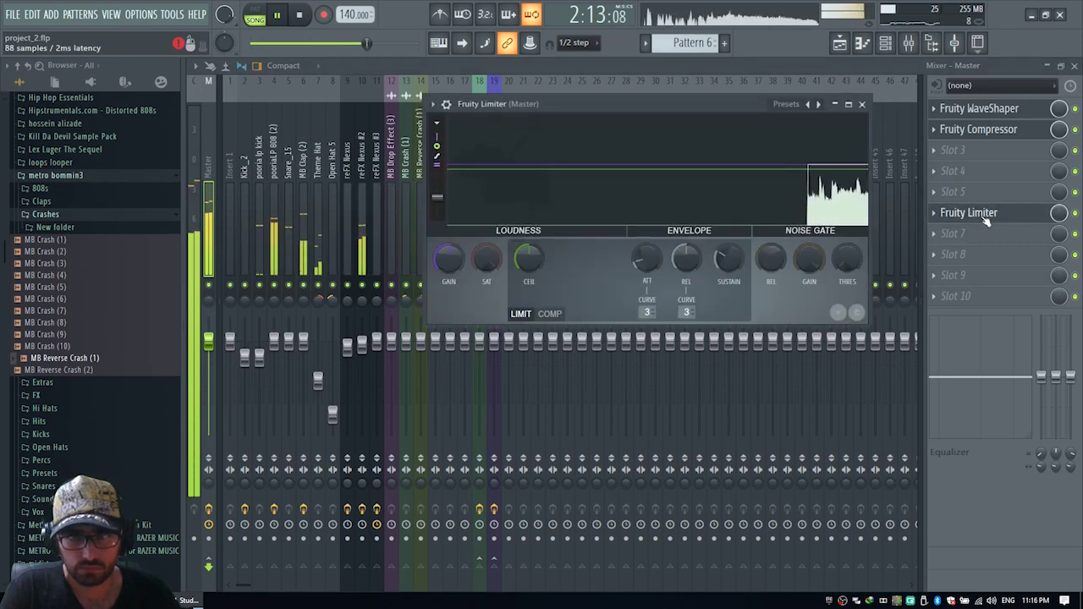
left_click(943, 131)
scroll(344, 228, "down", 4)
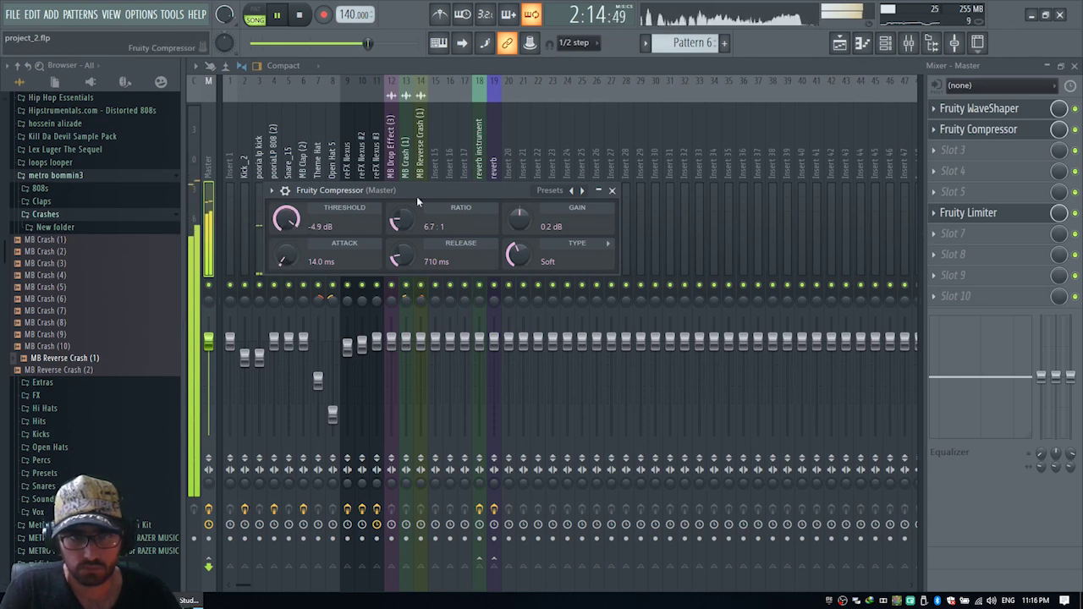
key("space")
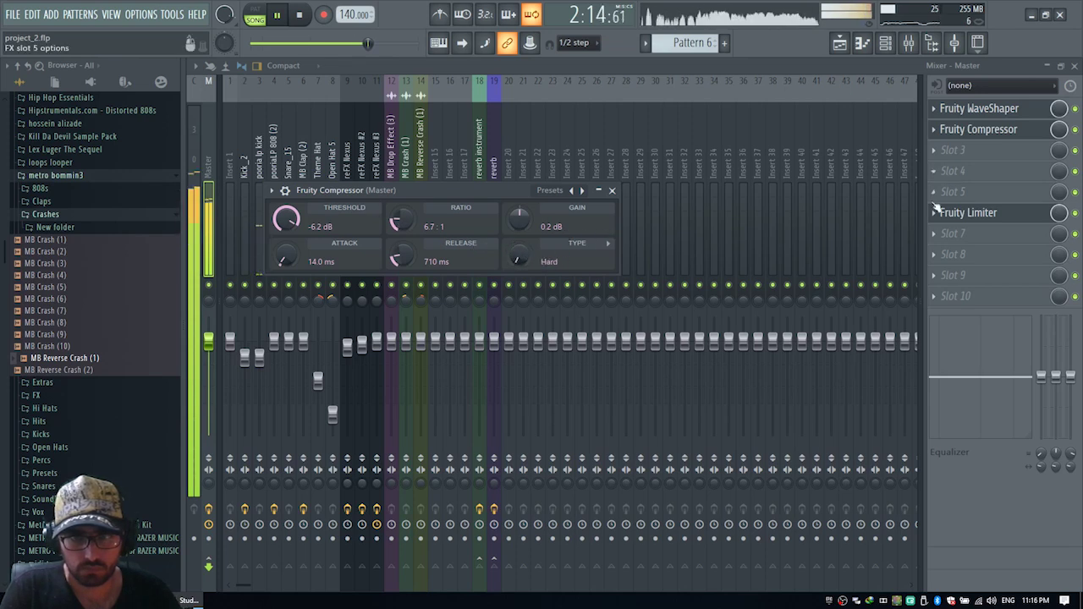
Step: Open the Master's Fruity Limiter, raise its gain to 2.8 dB while listening and stop playback
left_click(967, 213)
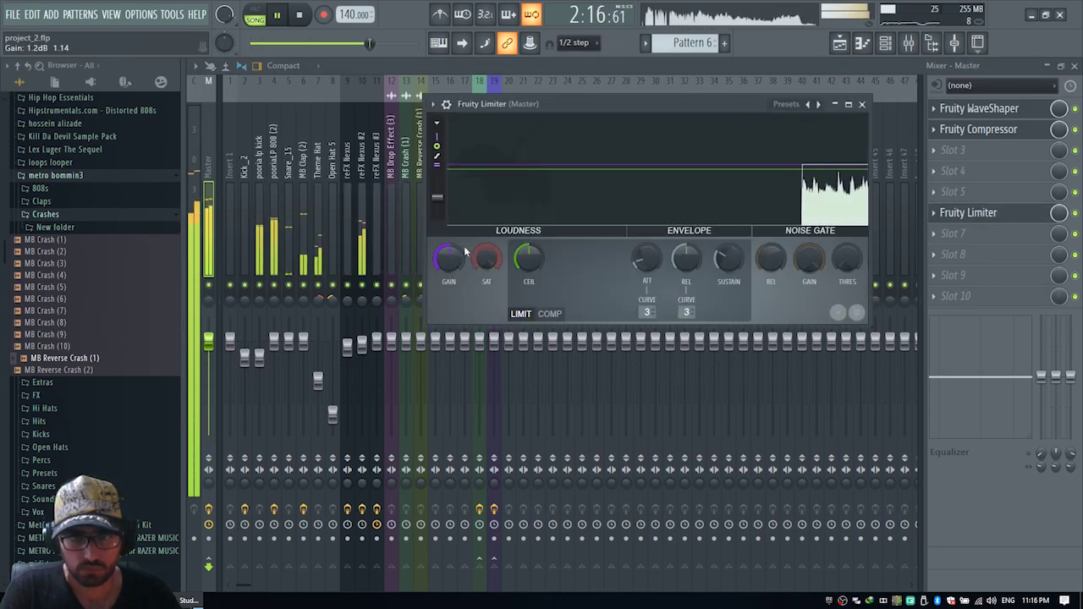
scroll(448, 258, "up", 3)
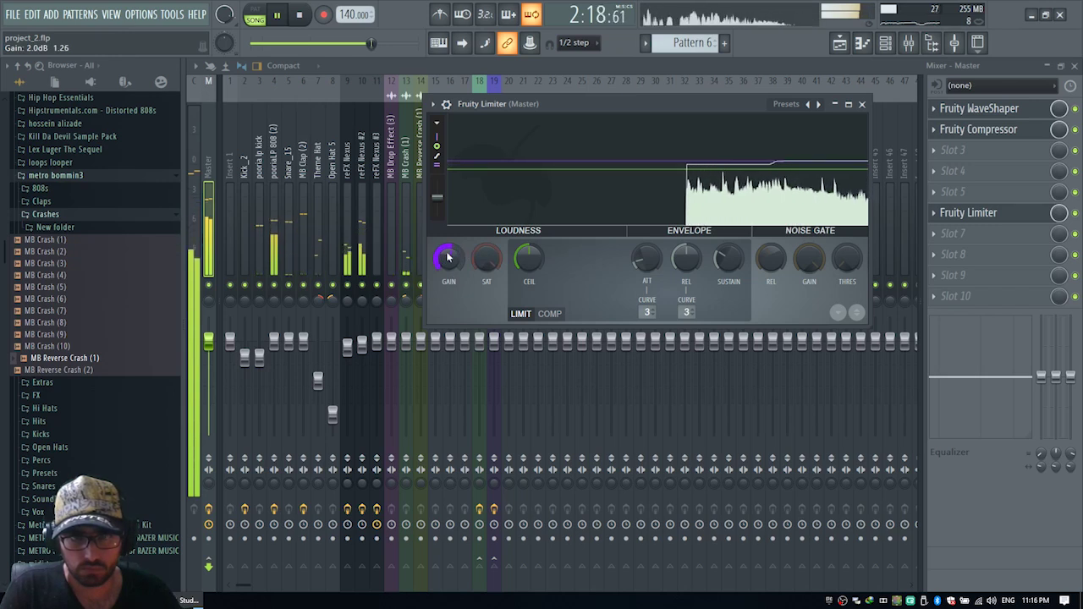
left_click_drag(449, 258, 448, 246)
key("space")
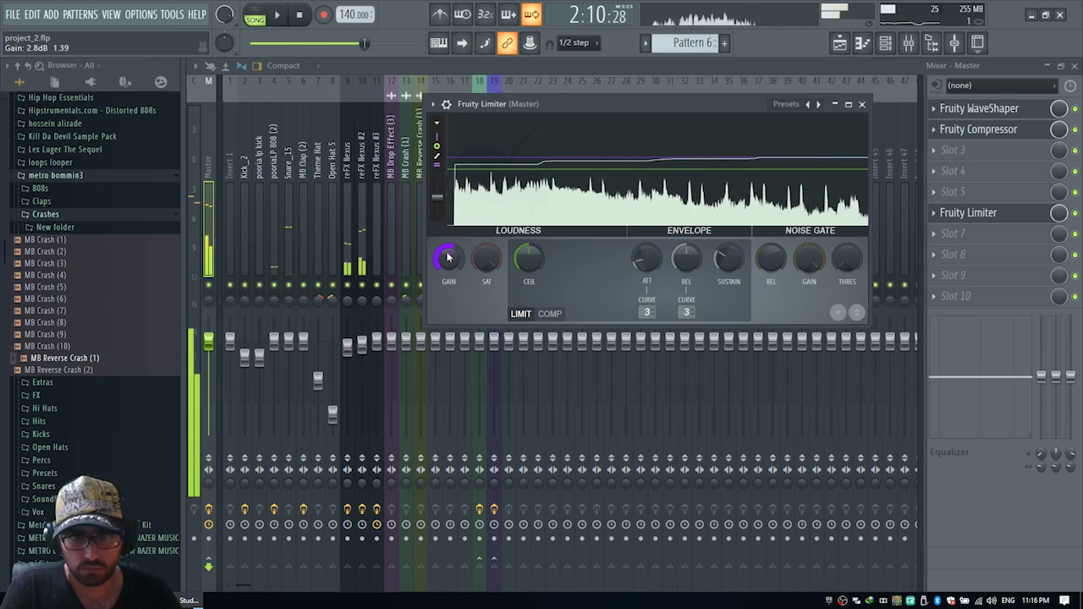
Step: Play the song, move Fruity Limiter to slot 3 directly below the compressor, and stop playback
key("space")
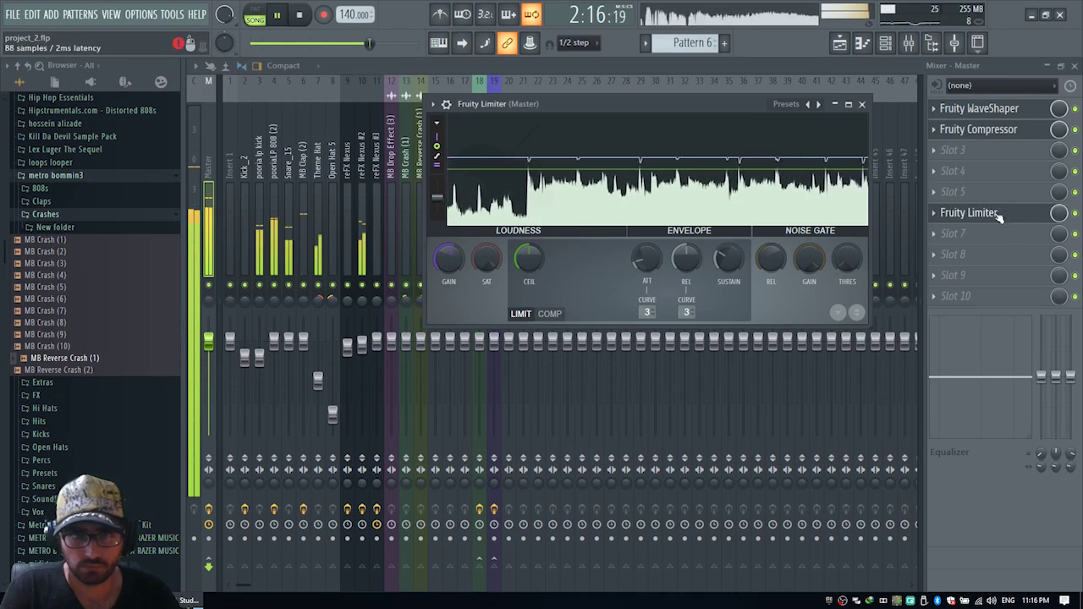
left_click_drag(998, 218, 978, 168)
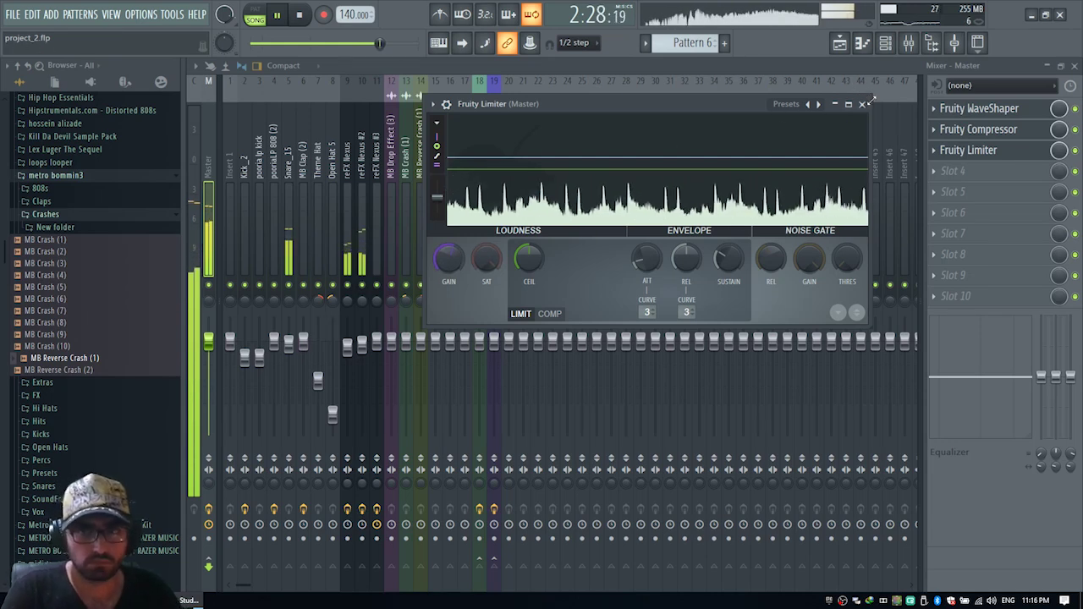
key("space")
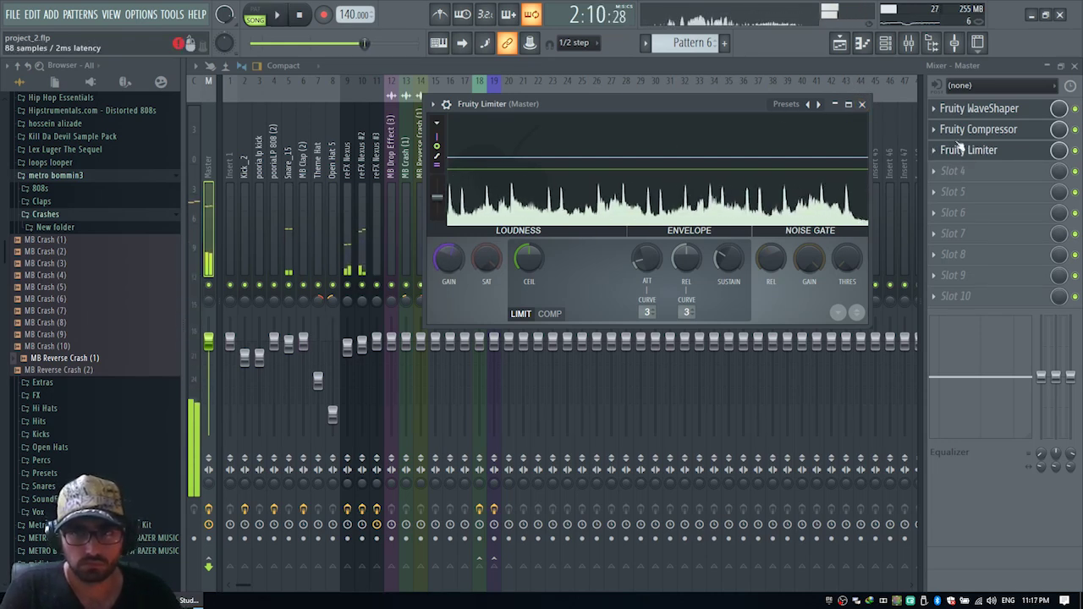
Step: Return to the playlist, clear the clip selection and place the playhead at the start of the song
left_click(964, 150)
key("F5")
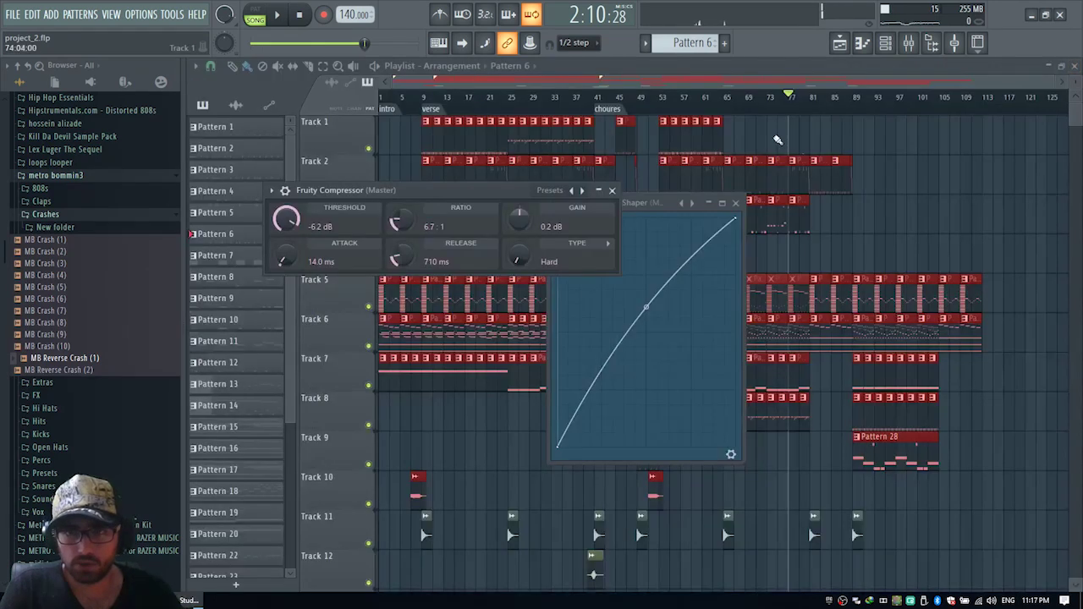
left_click(883, 192)
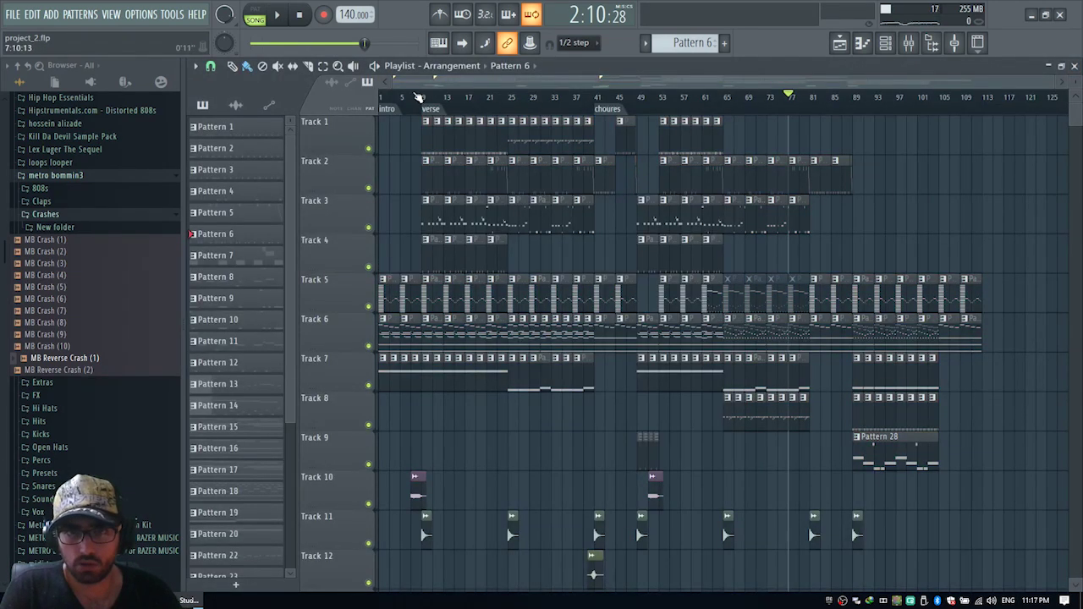
Step: Go back to the mixer and load WLM Plus Stereo into slot 10 of the Master track
left_click(908, 42)
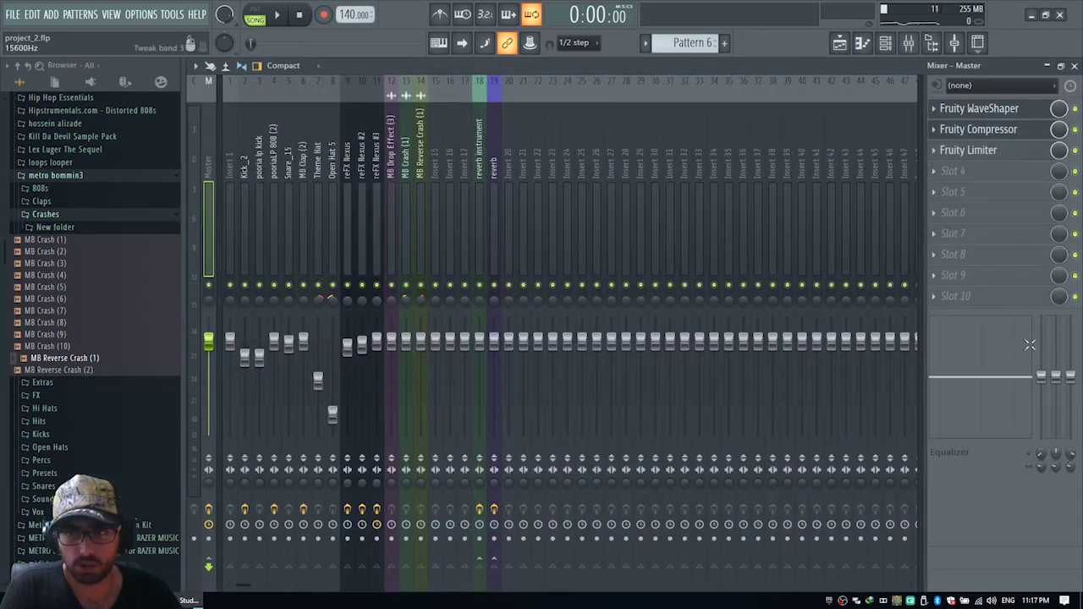
left_click(953, 301)
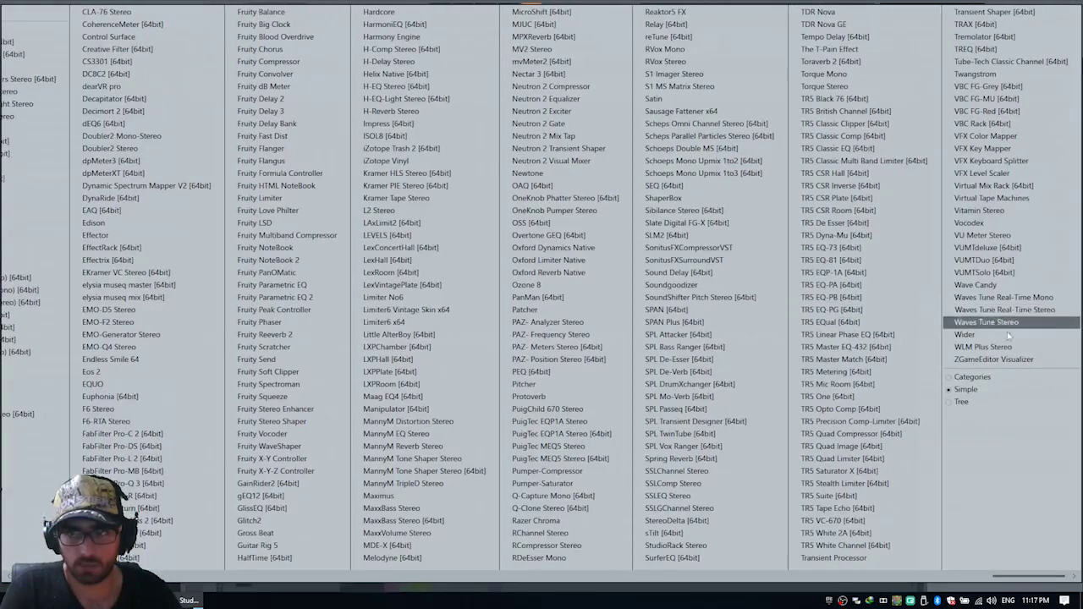
left_click(981, 347)
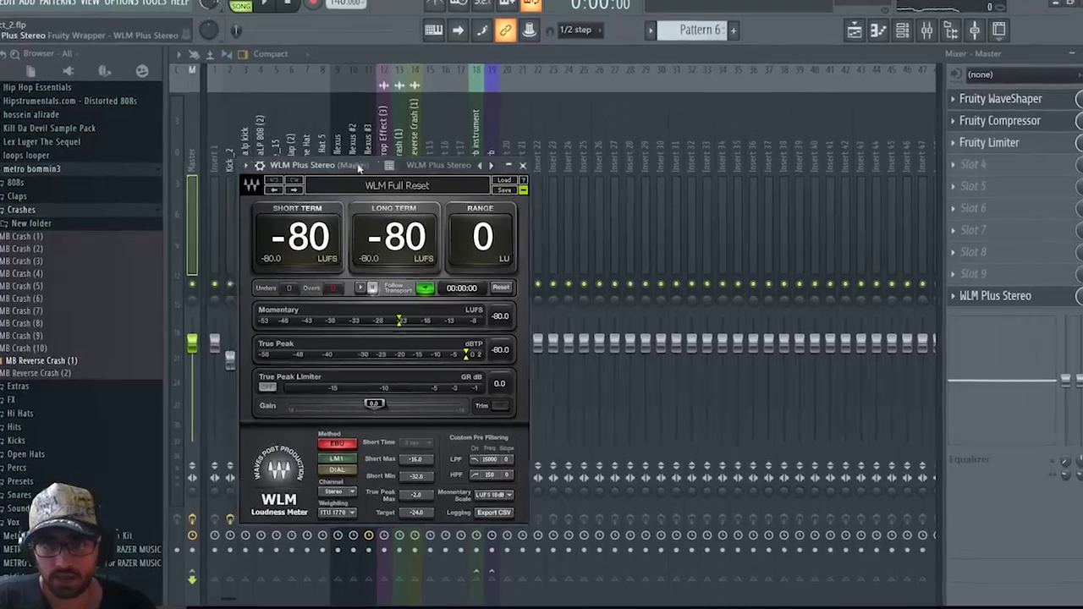
Step: Move the WLM Plus Stereo window clear of the mixer's named tracks and play the full song to measure its loudness
left_click_drag(359, 167, 628, 141)
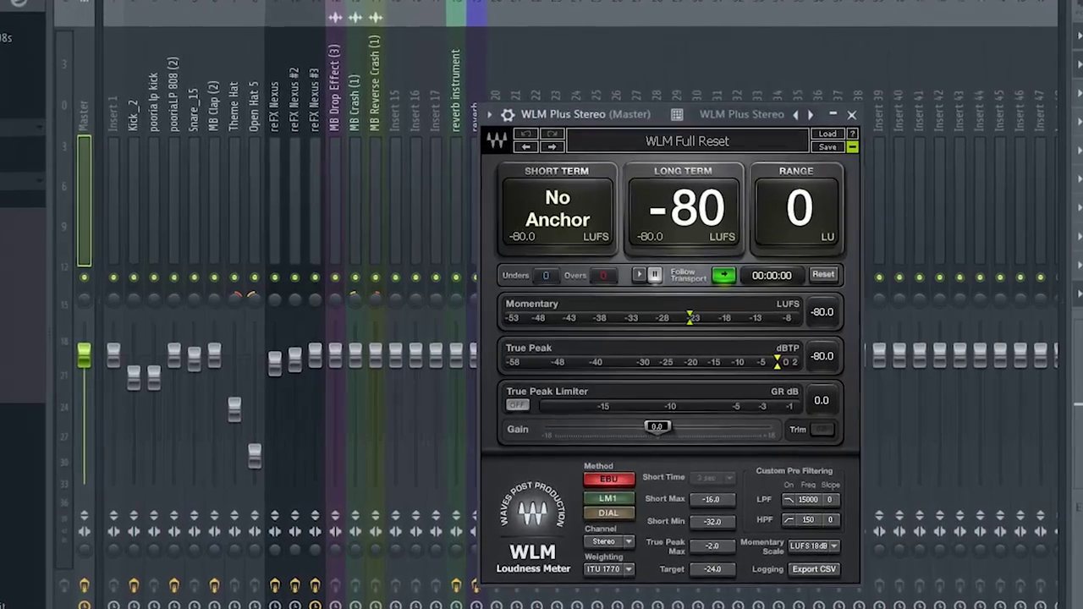
key("space")
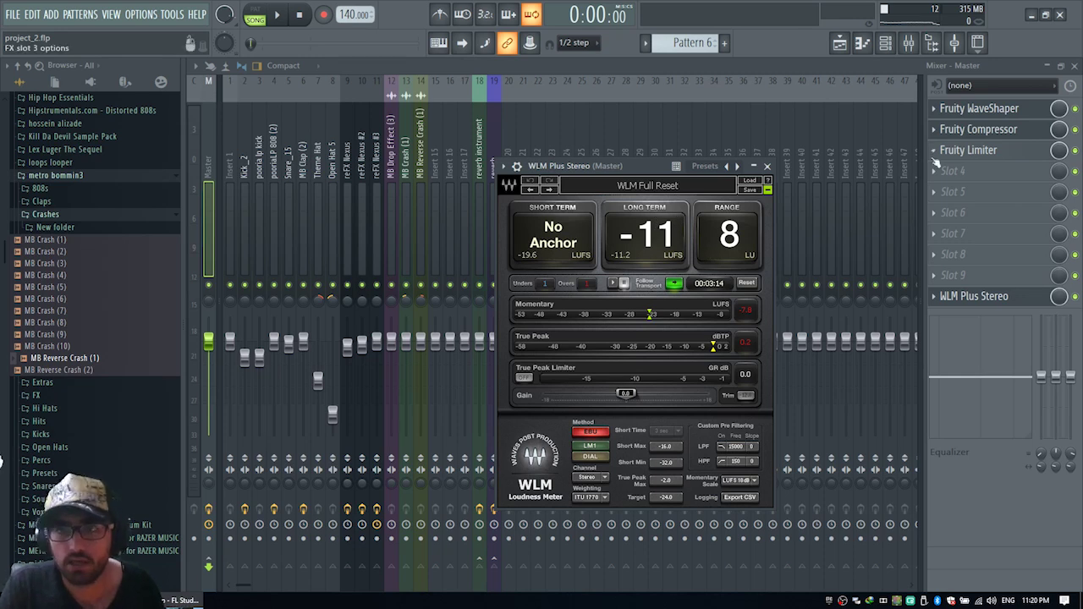
Step: Check the Master's Fruity Compressor settings and the loudness readings in WLM Plus Stereo, closing both plugin windows
left_click(980, 129)
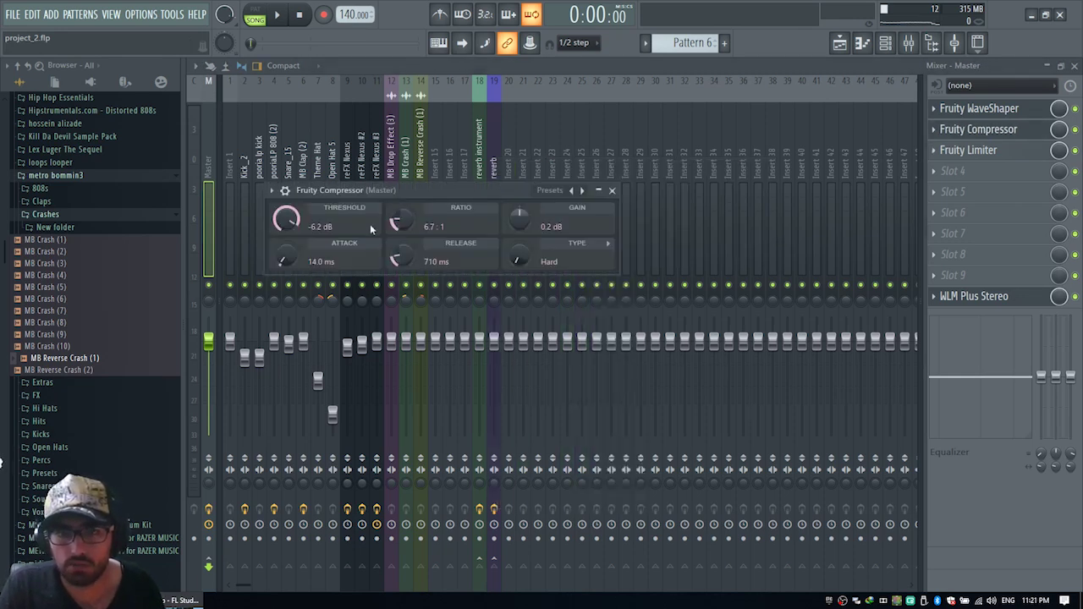
left_click(613, 189)
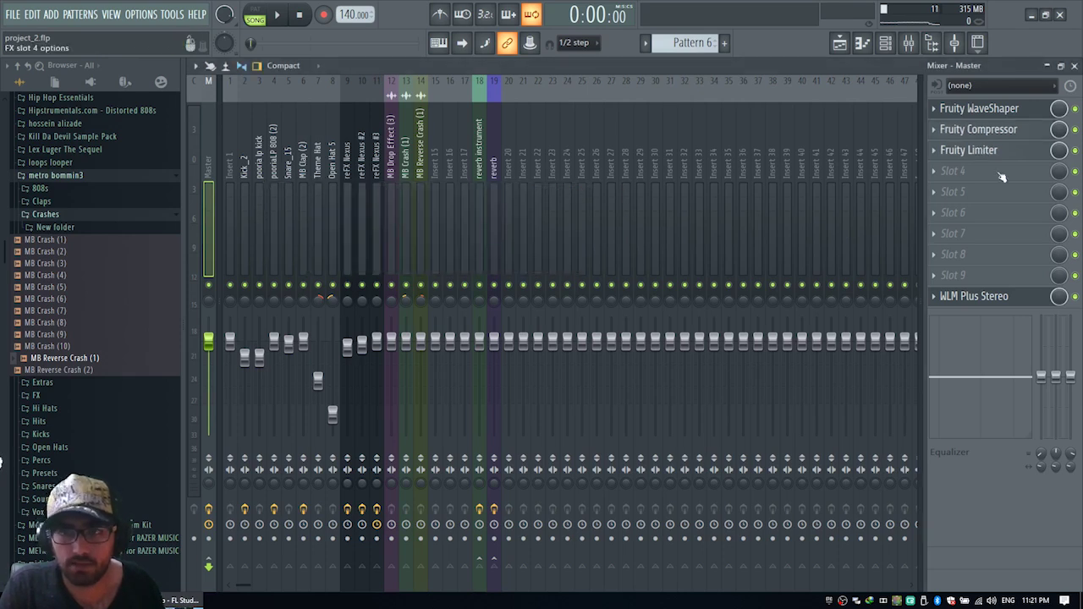
left_click(984, 298)
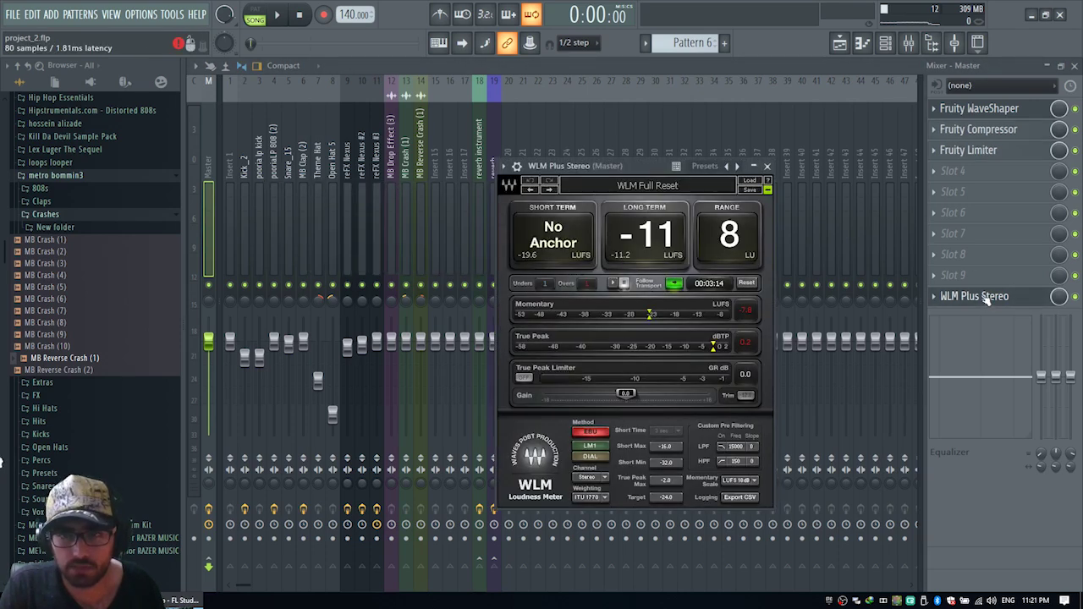
left_click(766, 168)
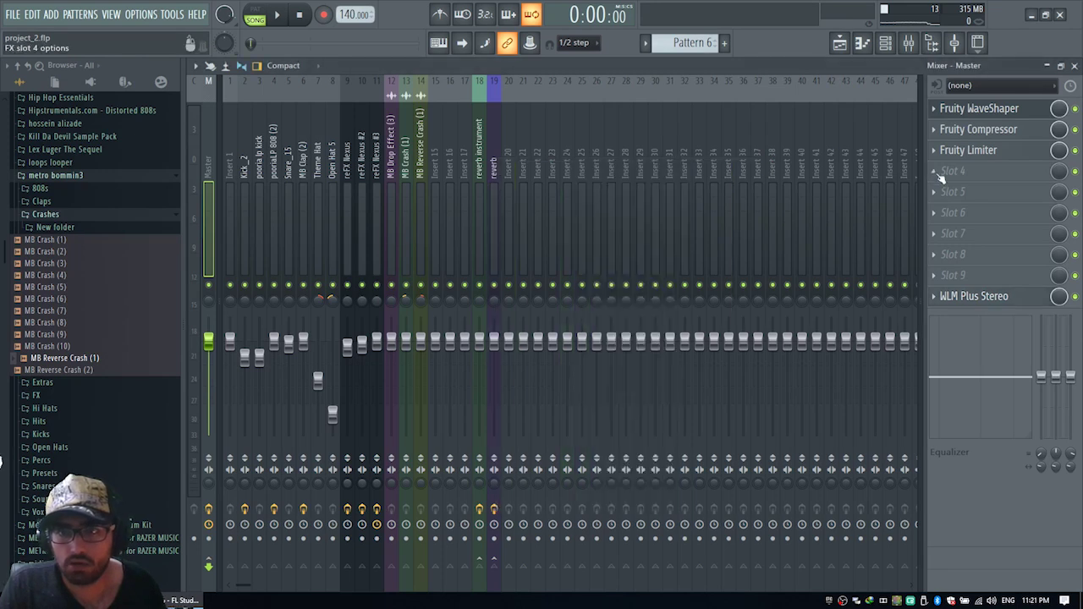
left_click(1075, 66)
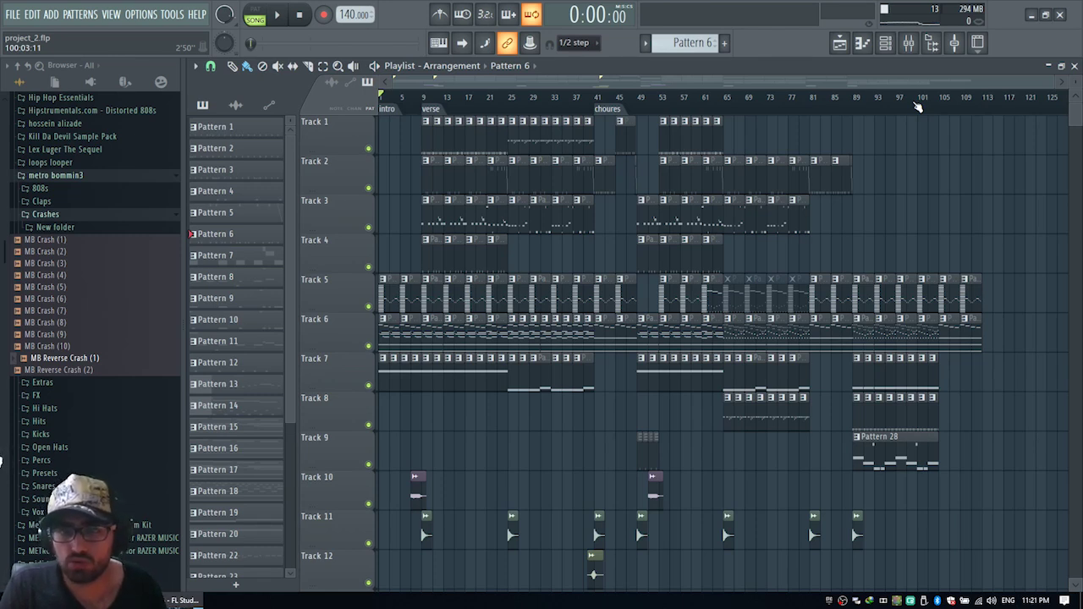
left_click(907, 42)
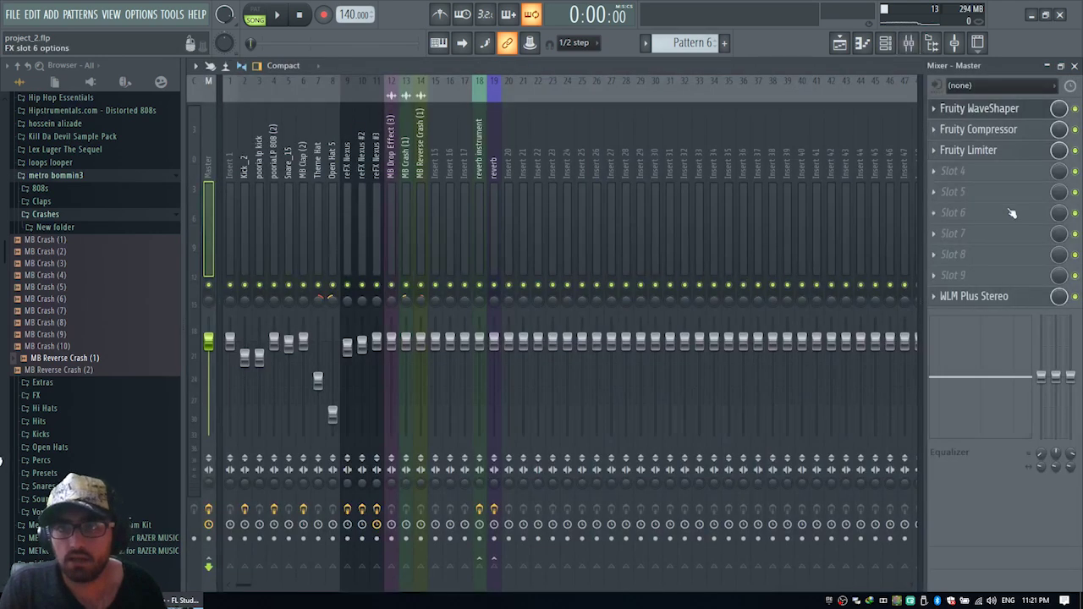
left_click(993, 295)
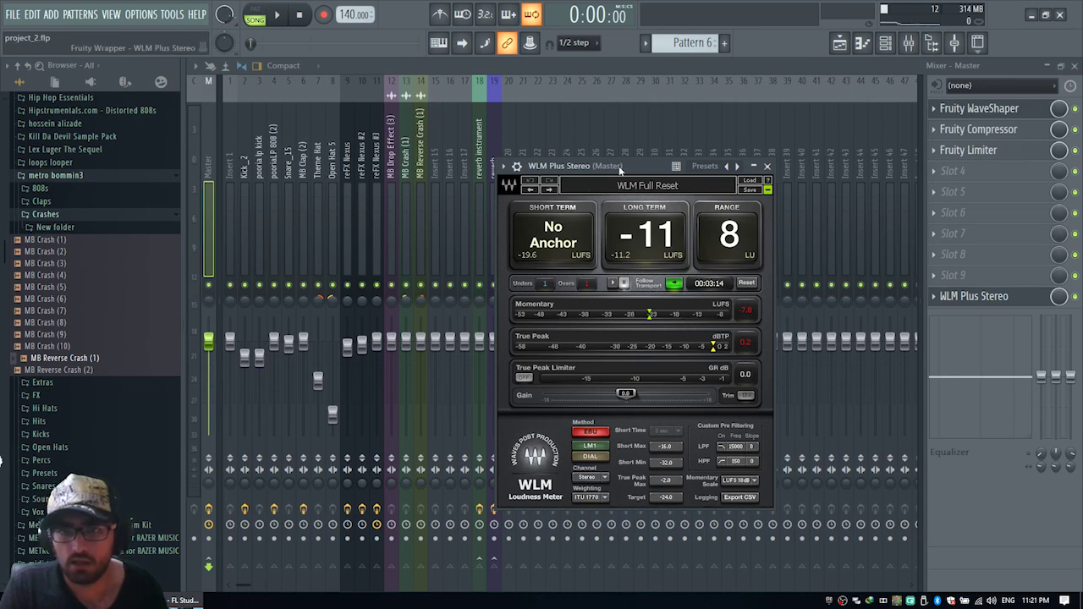
left_click(768, 166)
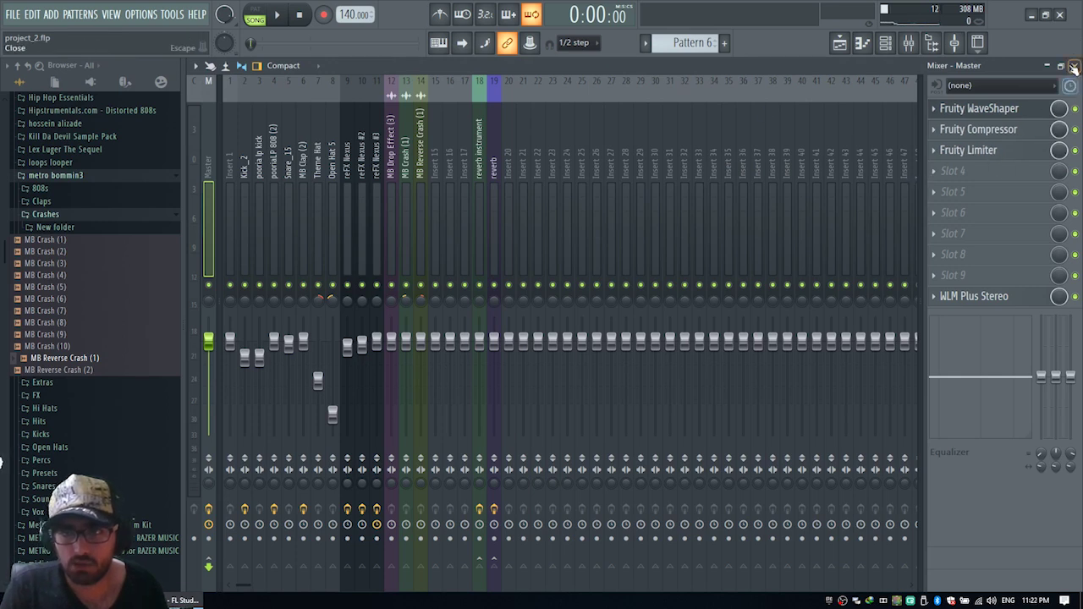
Step: Leave the mixer and save the project as a new version
left_click(1073, 66)
left_click(13, 14)
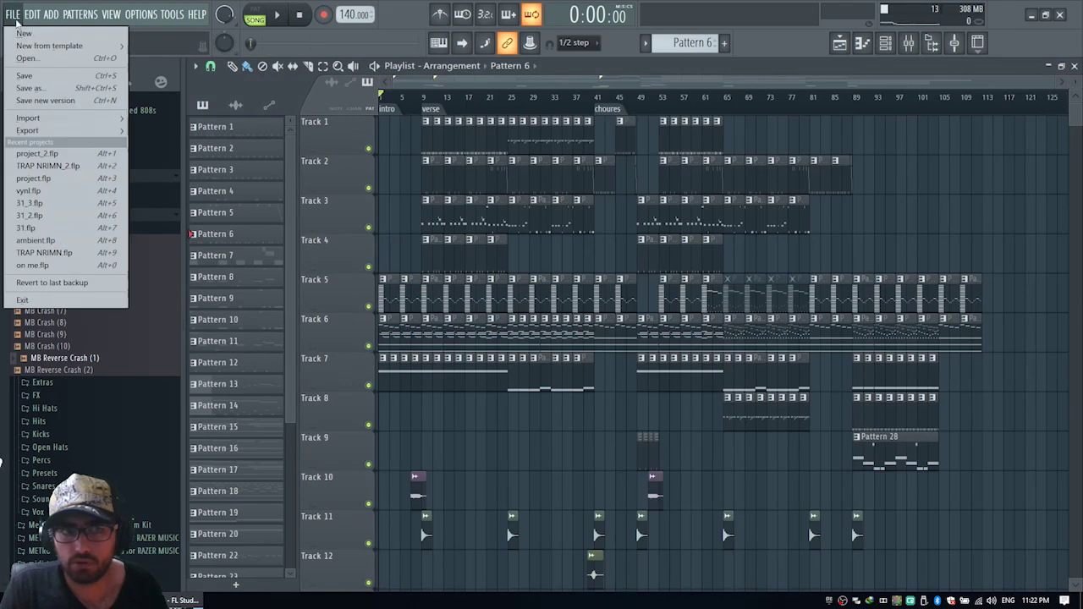
left_click(79, 102)
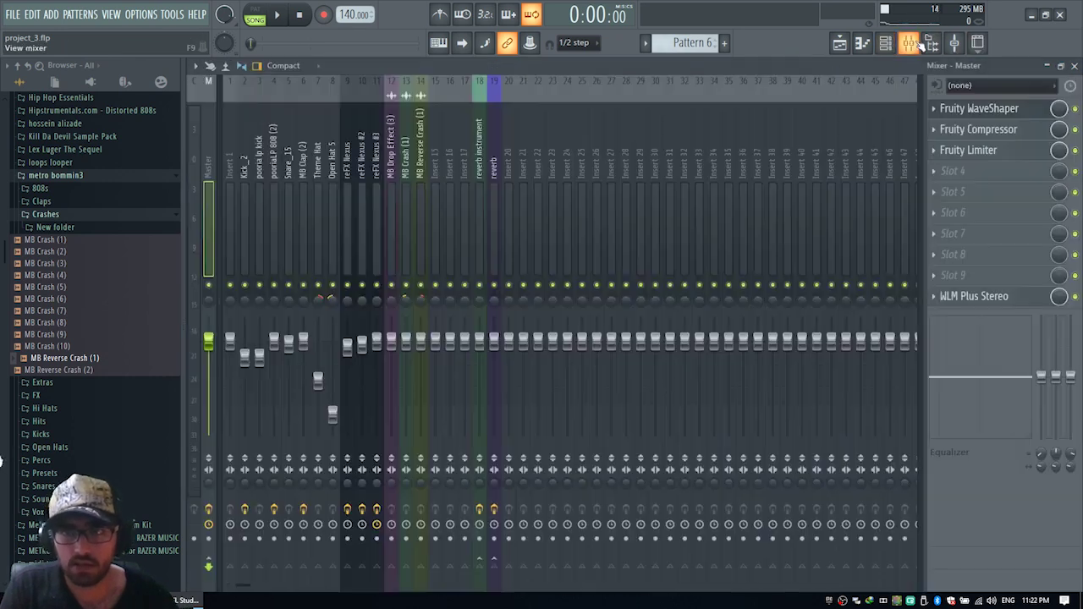
left_click(908, 43)
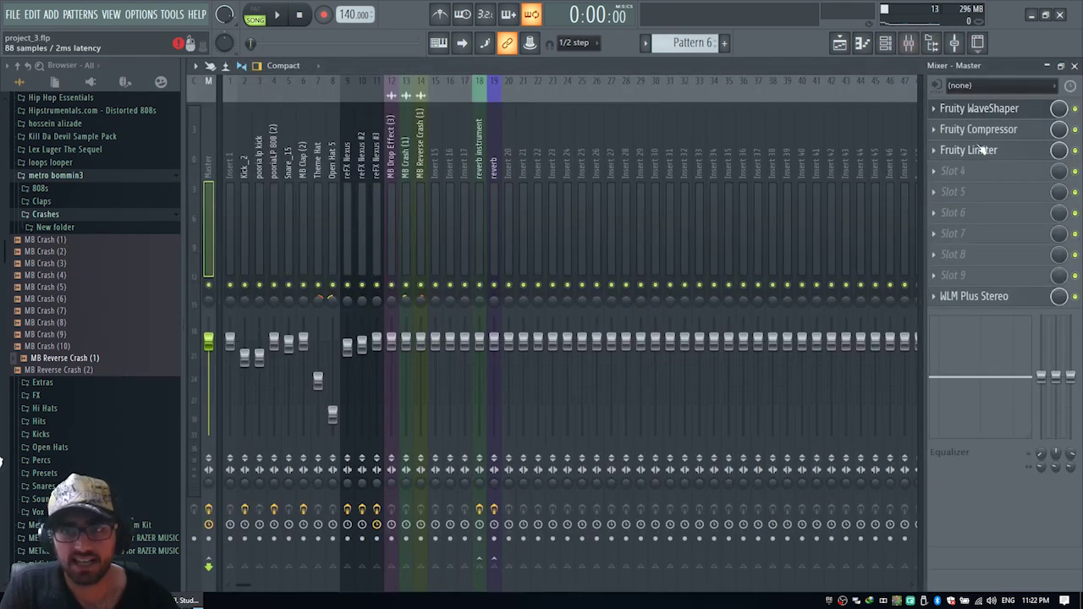
left_click(1074, 65)
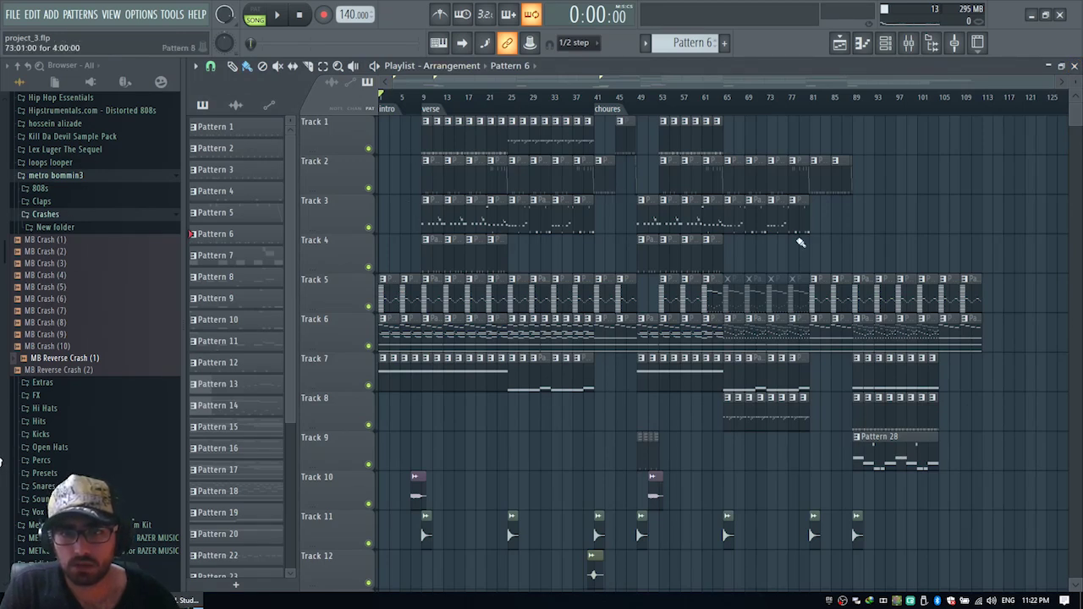
left_click(910, 44)
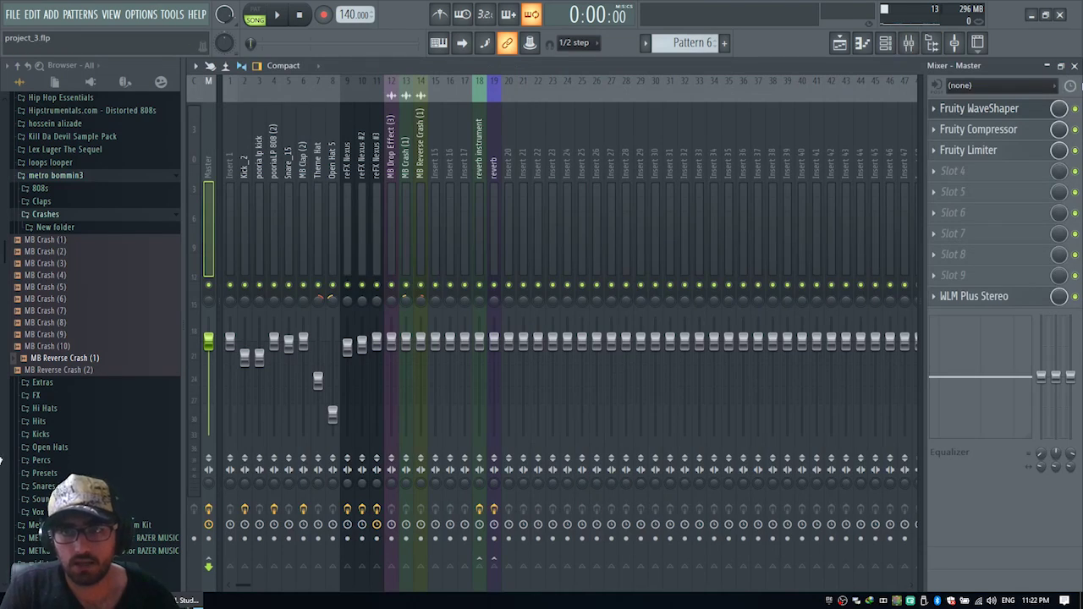
left_click(1075, 66)
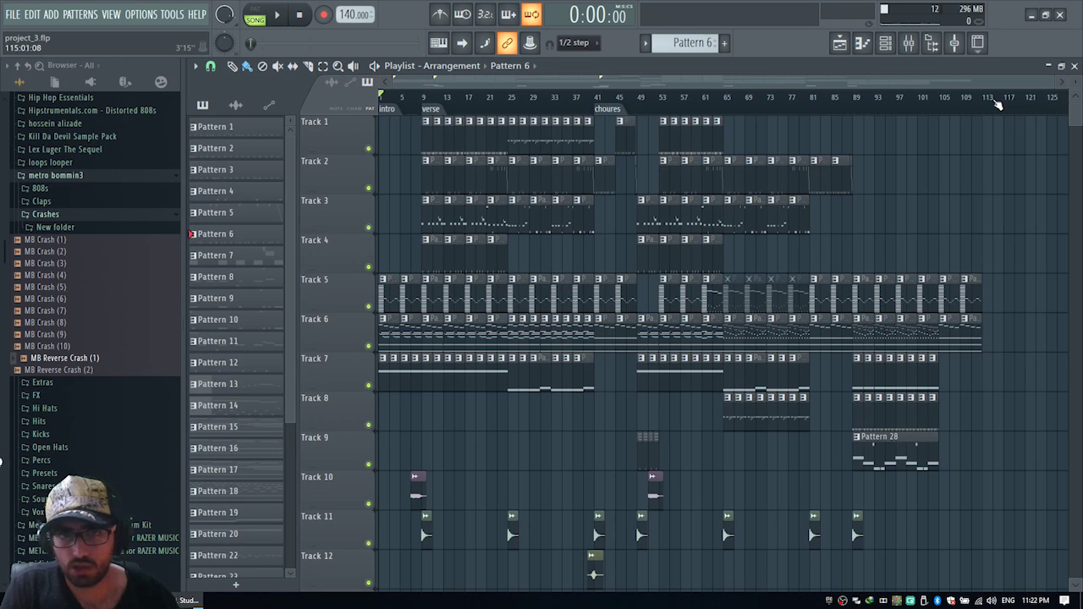
Step: Review the MP3 export render settings for project_3 and close them without rendering
left_click(13, 14)
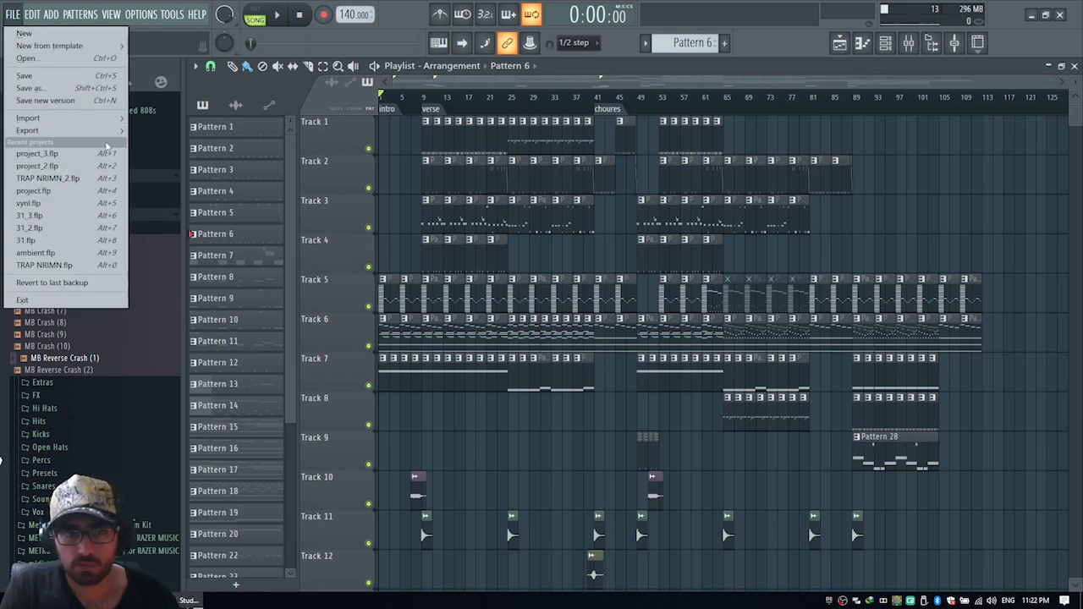
mouse_move(116, 137)
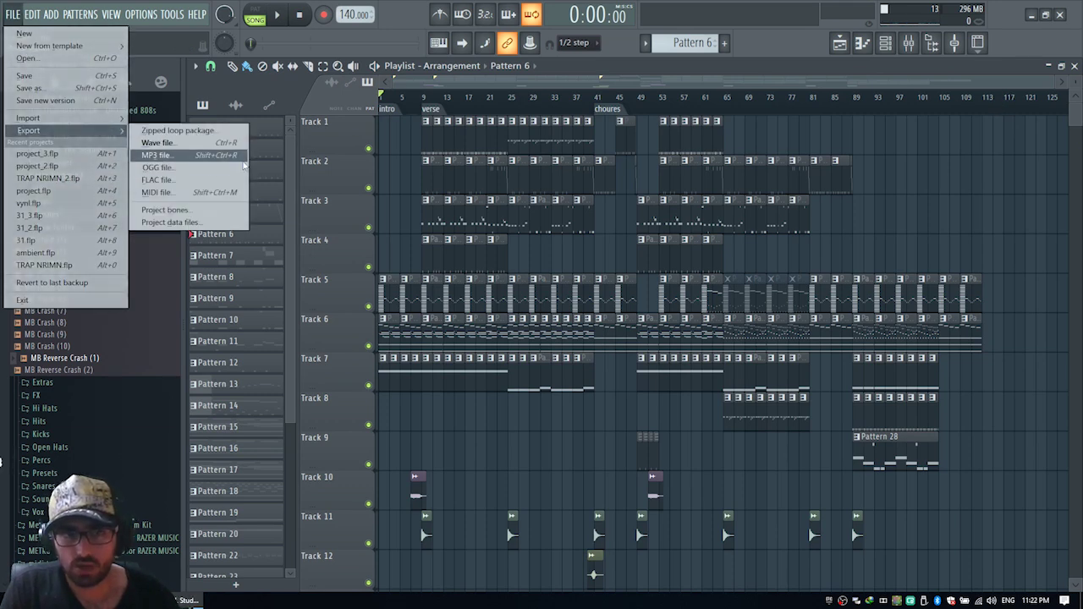
left_click(157, 155)
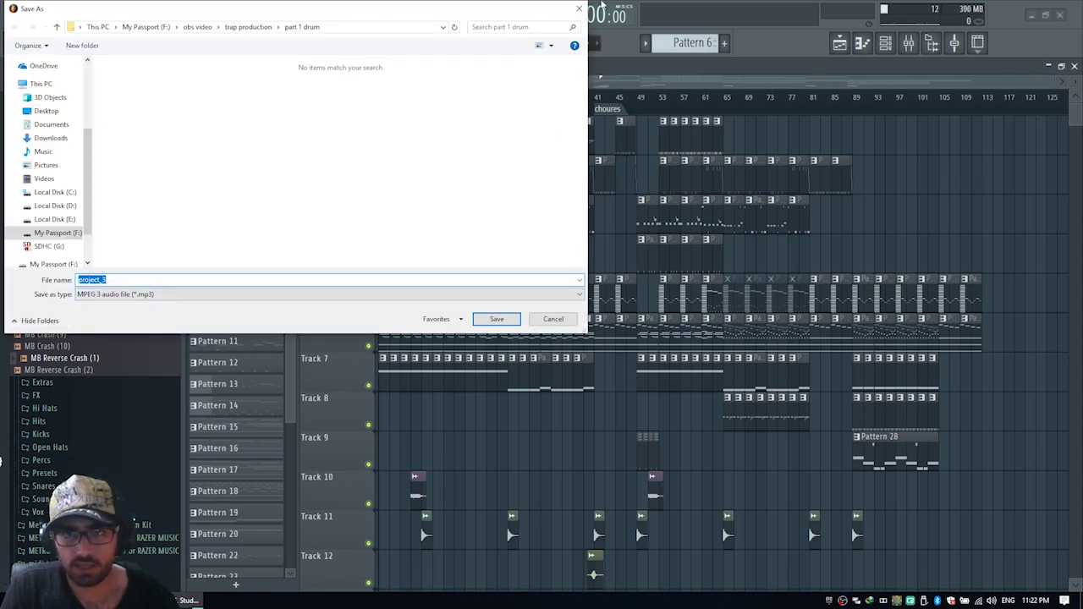
left_click(499, 320)
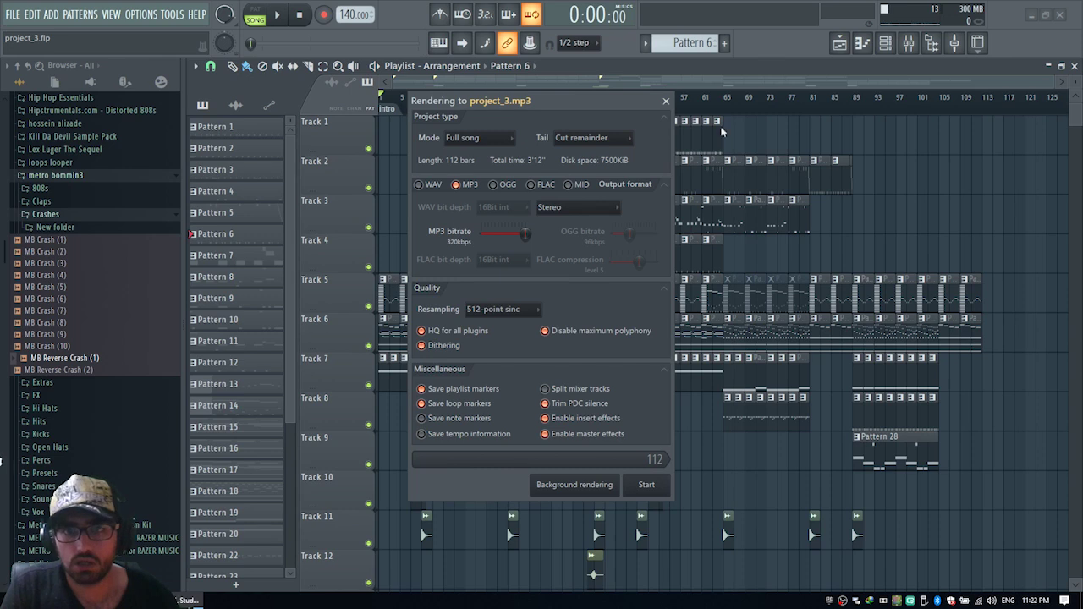
left_click(665, 101)
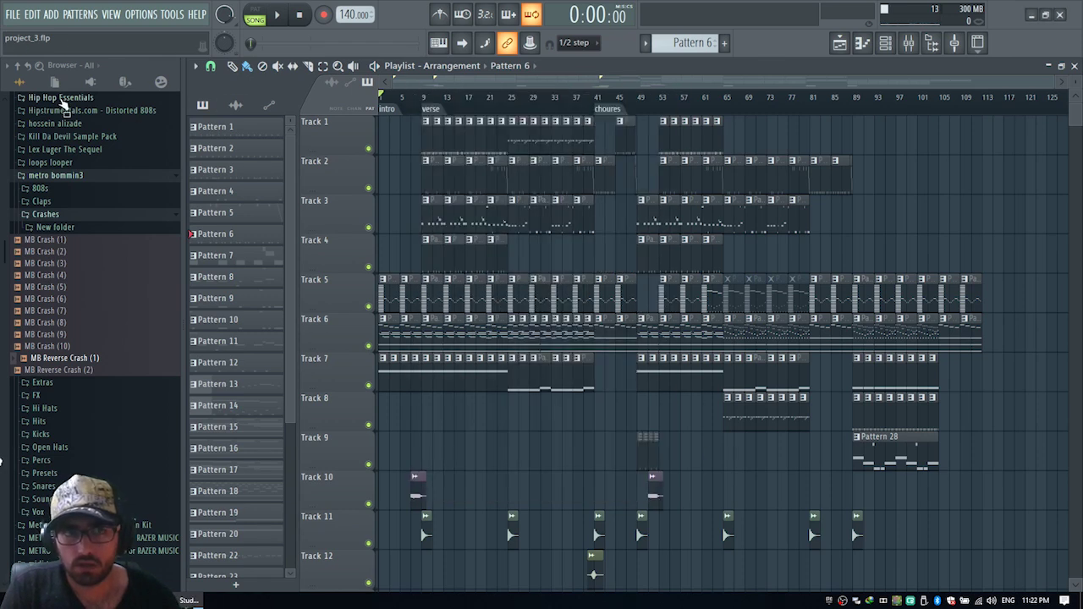
Step: Bring up the WAV export render settings for project_3 and check the bit depth options, keeping 16Bit int
left_click(11, 15)
left_click(11, 16)
left_click(11, 15)
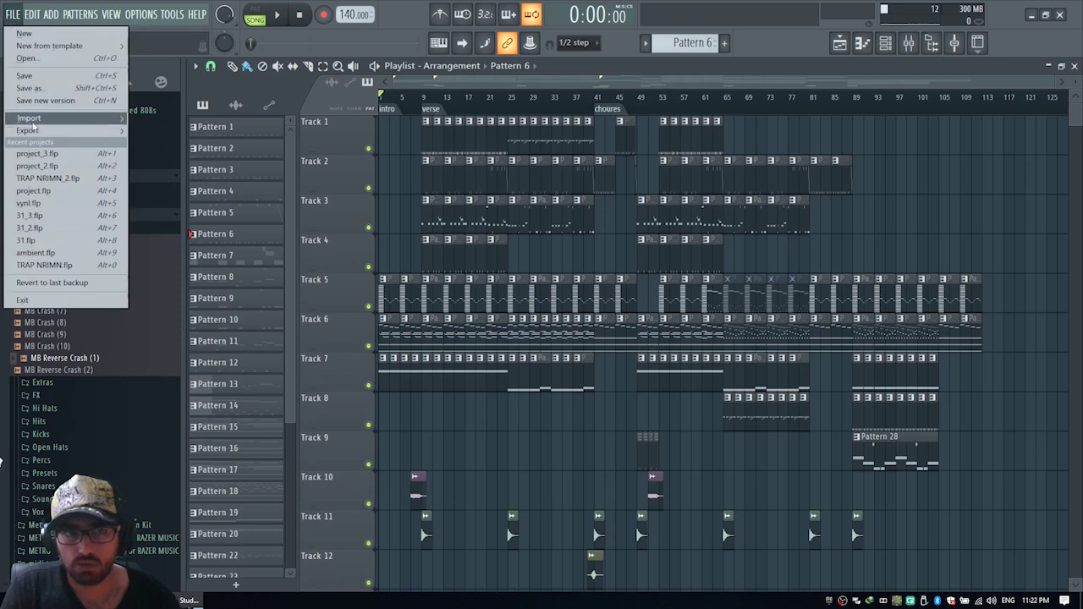
mouse_move(34, 130)
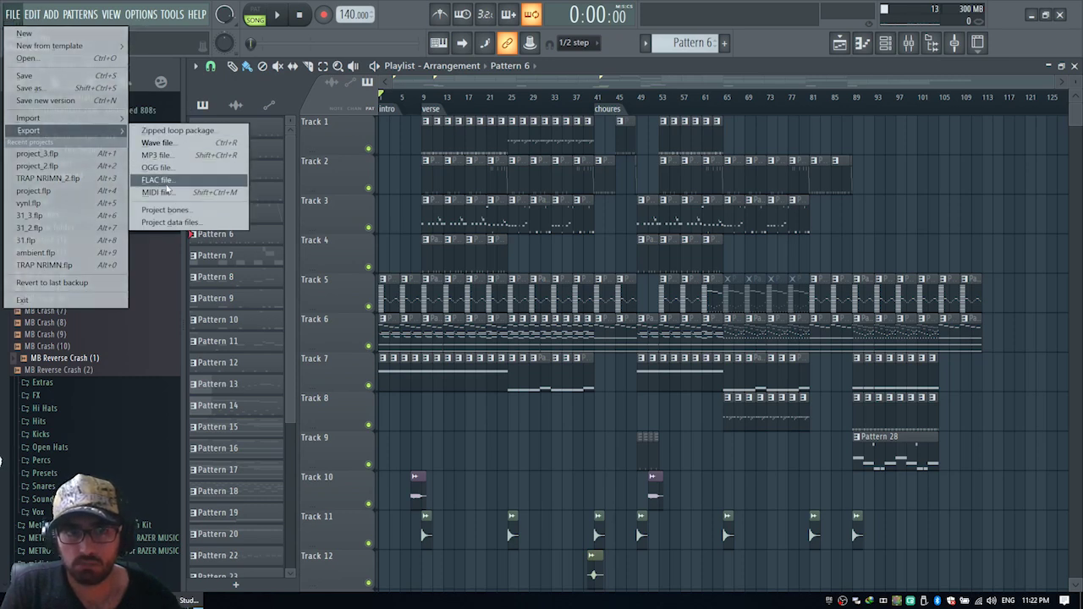
left_click(157, 143)
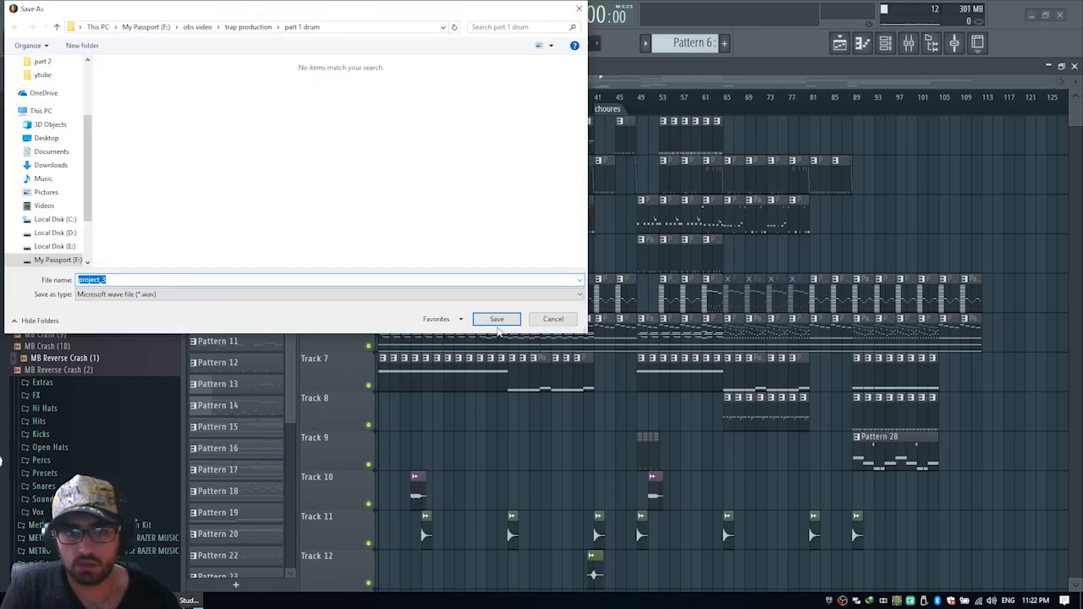
left_click(497, 319)
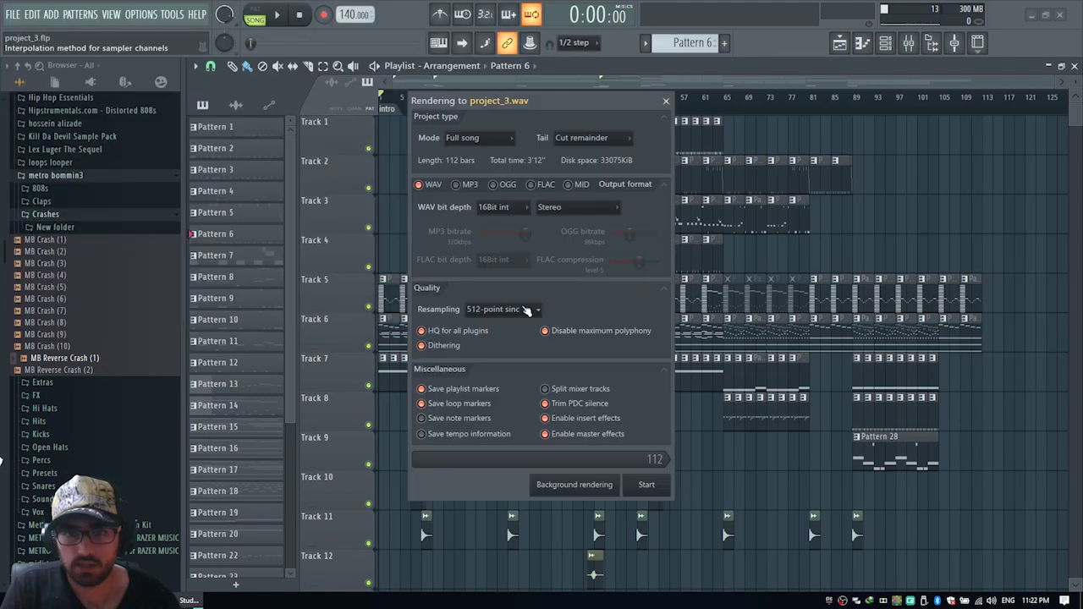
left_click(498, 212)
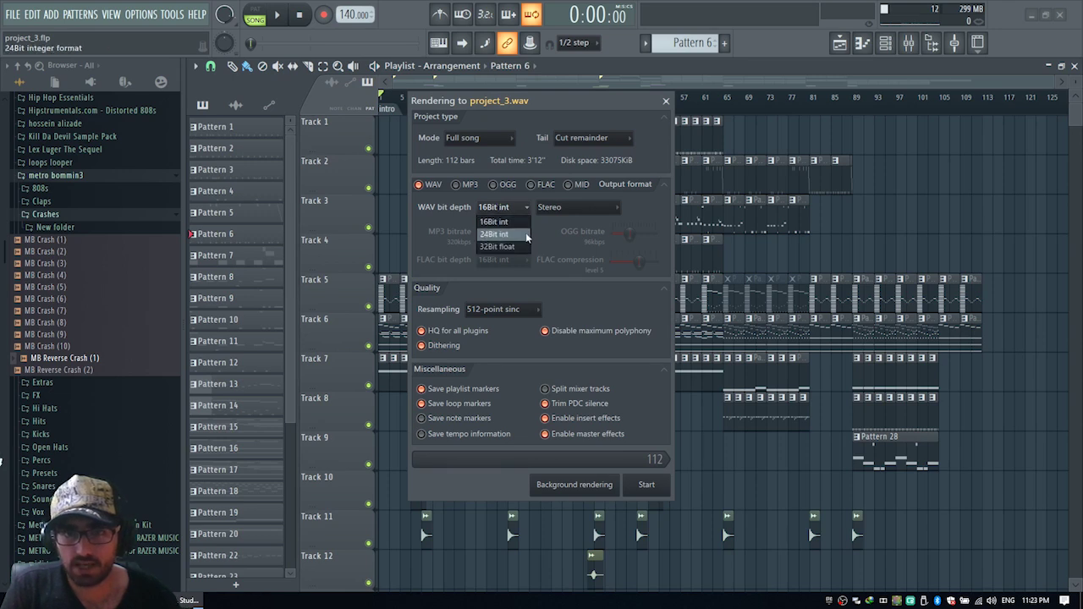
left_click(500, 222)
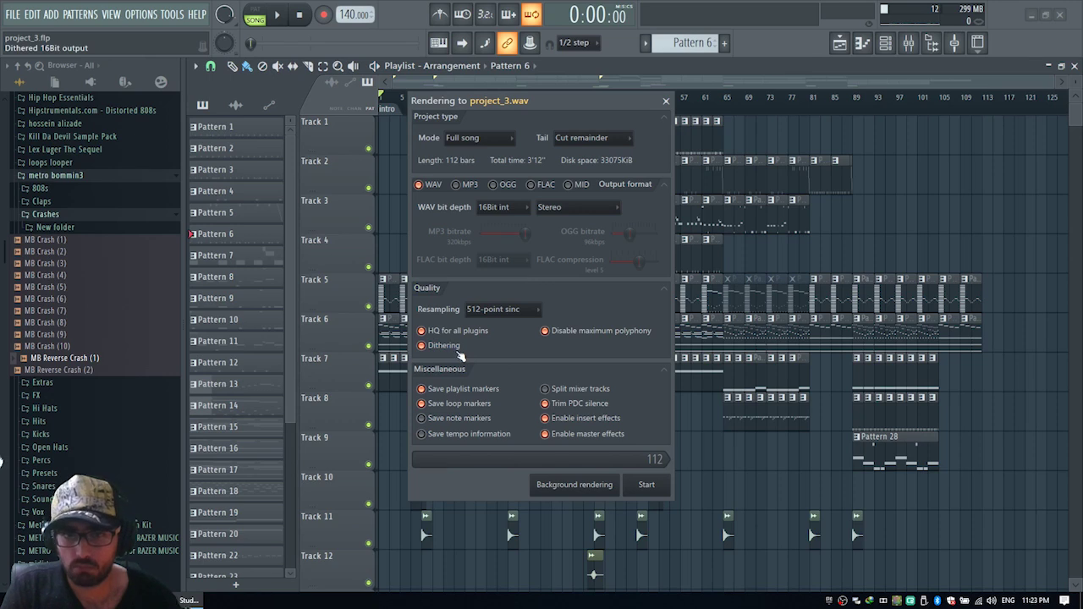
Step: Try the Split mixer tracks option, switch it back off and close the render settings without rendering
left_click(547, 389)
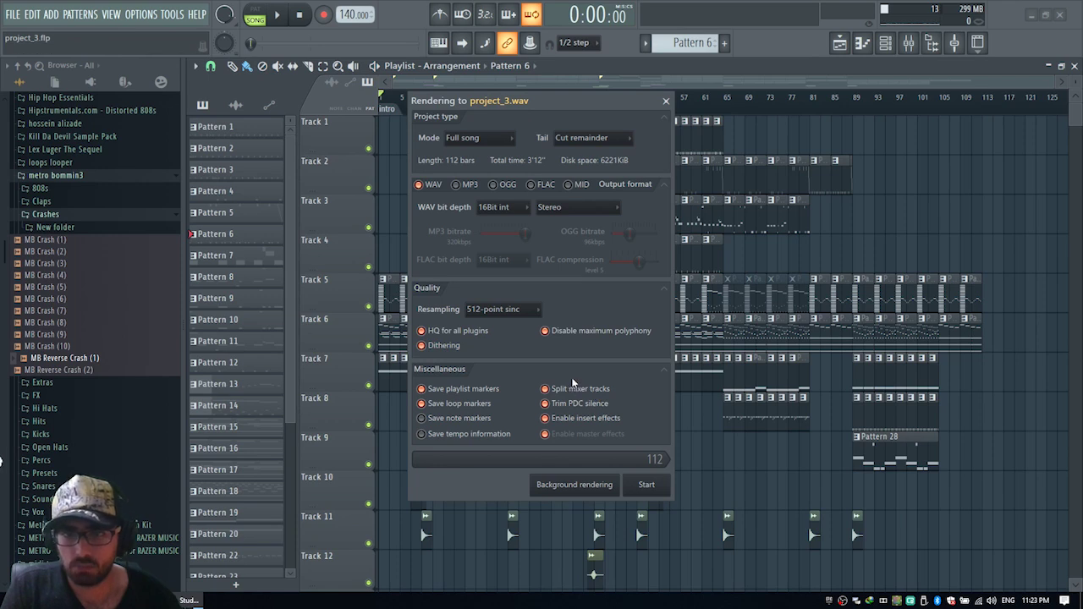
left_click(575, 388)
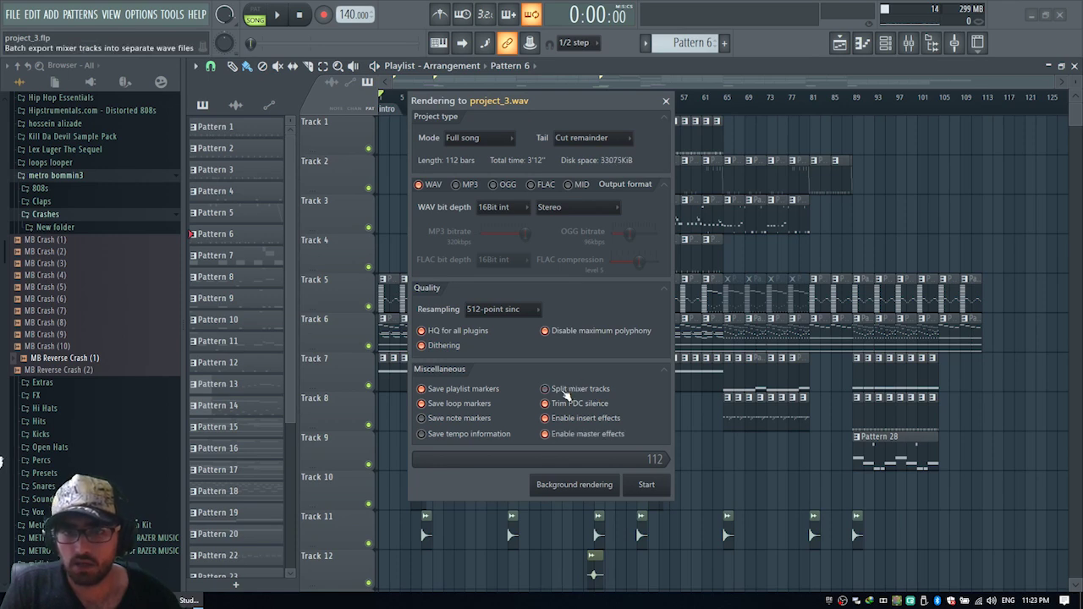
left_click(666, 101)
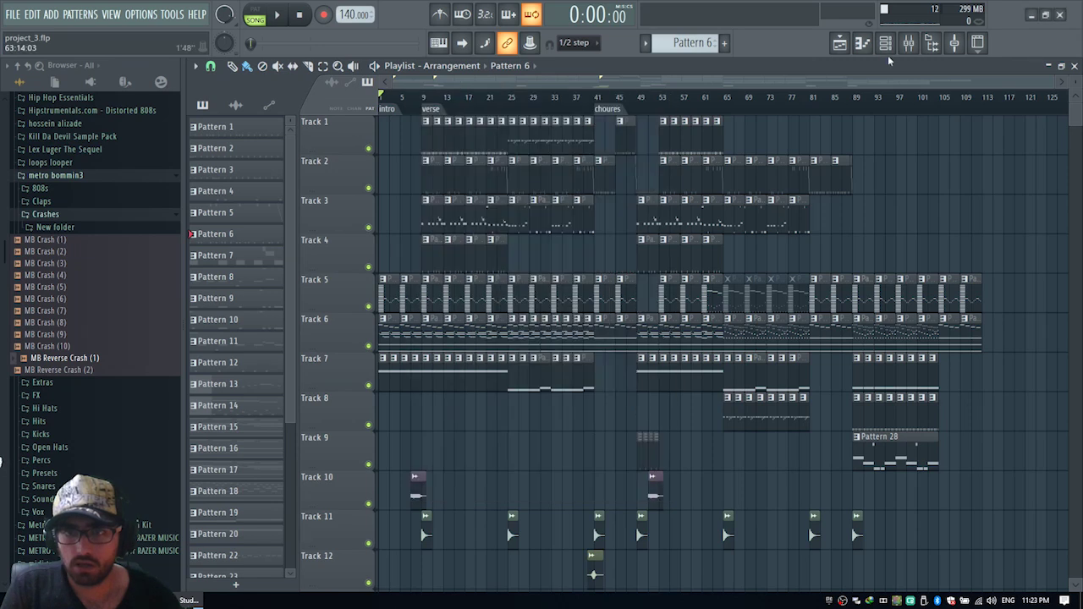
Step: Review the effect chains of the reverb, reverb instrument and Master mixer tracks, and return to the playlist
left_click(908, 43)
left_click_drag(256, 172, 493, 181)
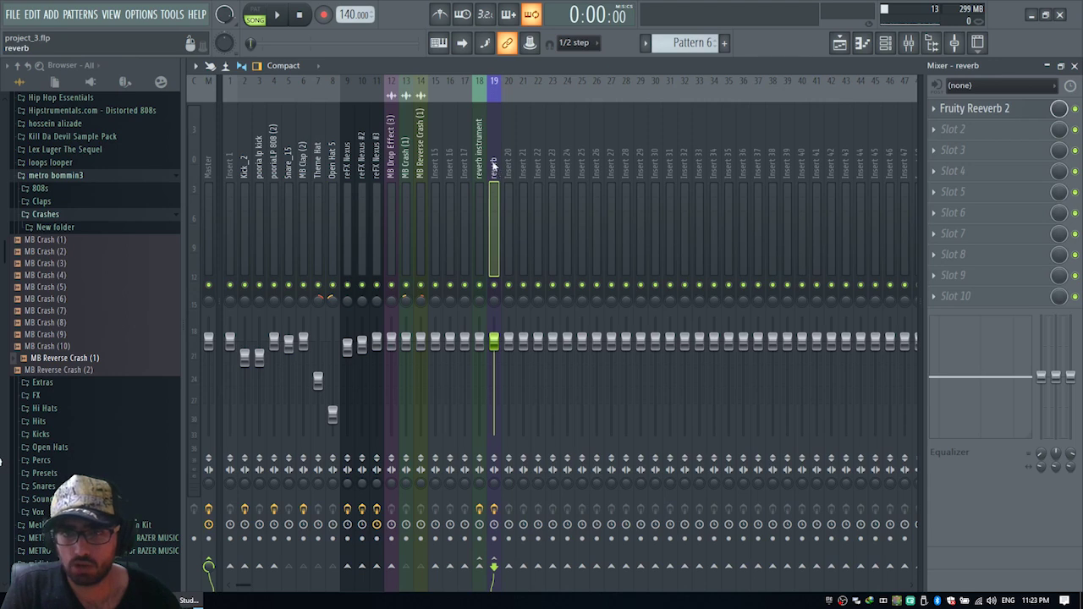
left_click(480, 173)
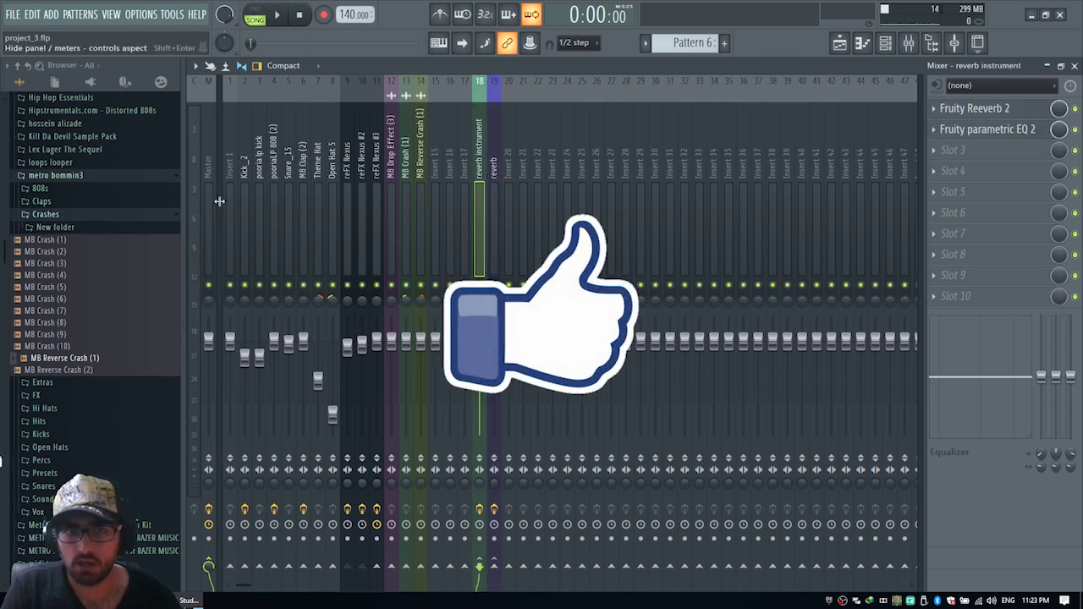
left_click(210, 173)
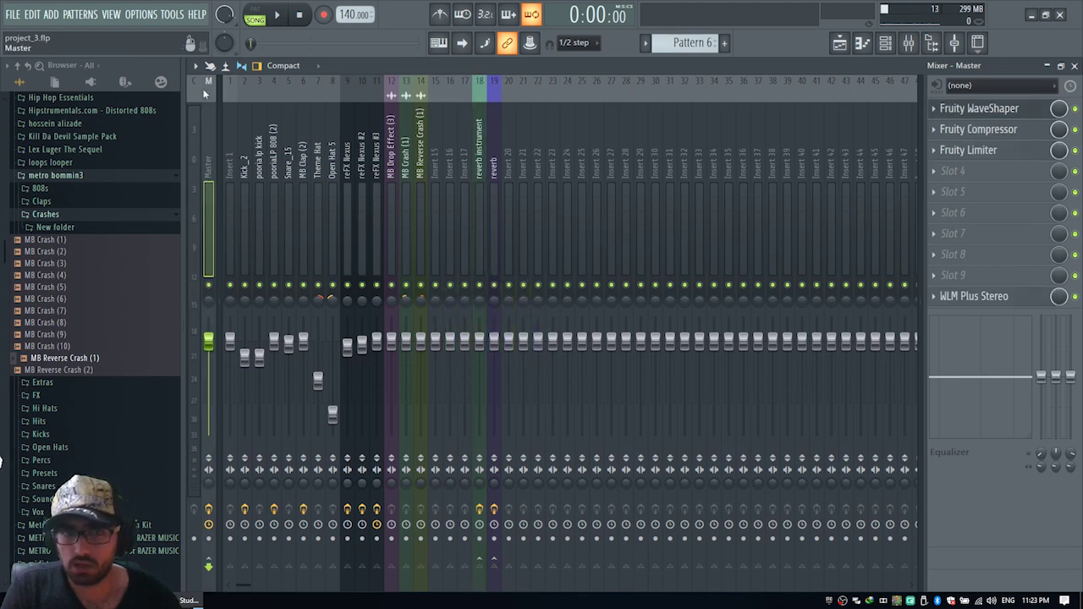
left_click(473, 159)
left_click(232, 166)
left_click(212, 167)
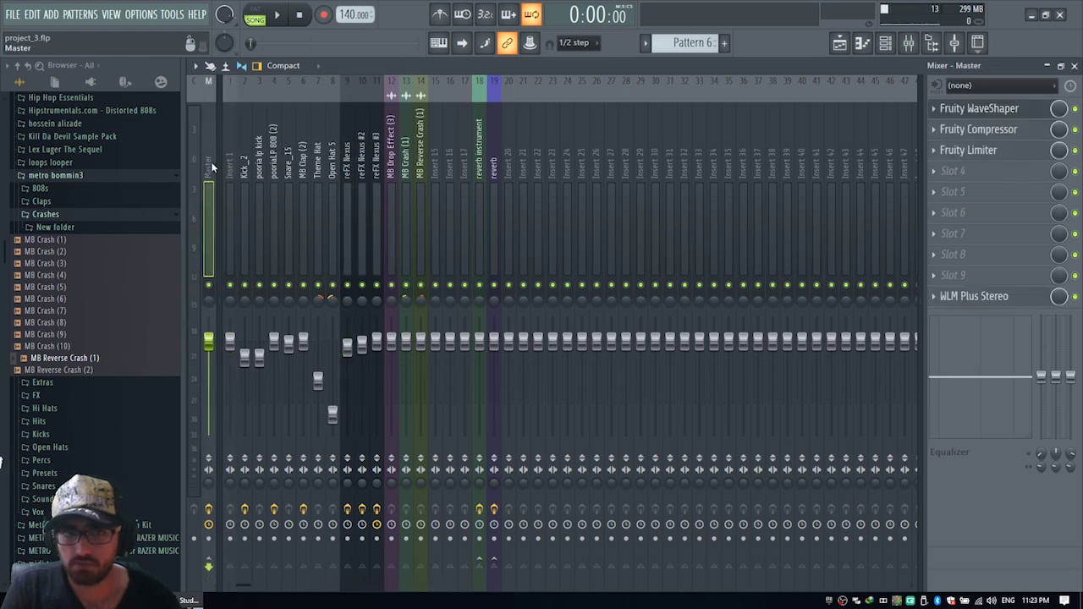
left_click(1075, 66)
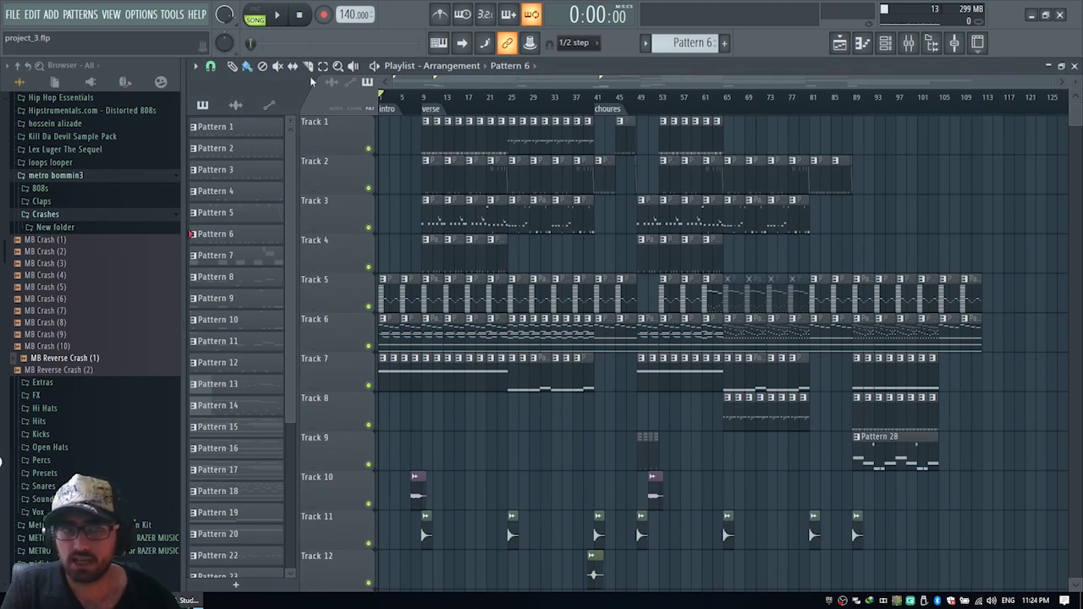
Step: Review the export formats available for the project, from the zipped loop package and wave file to the project data files
left_click(30, 14)
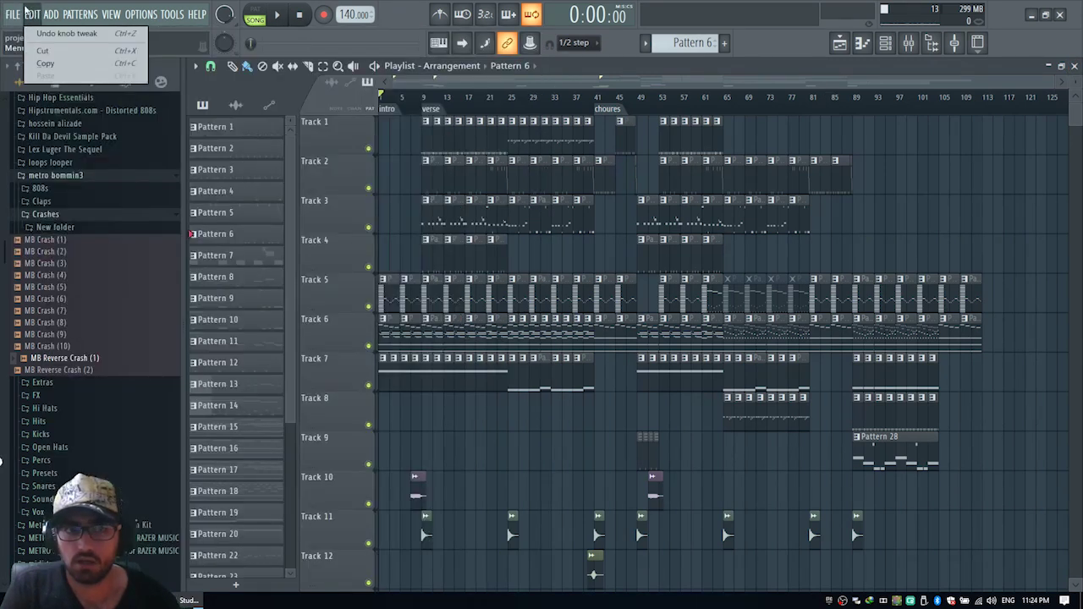
mouse_move(12, 14)
mouse_move(34, 131)
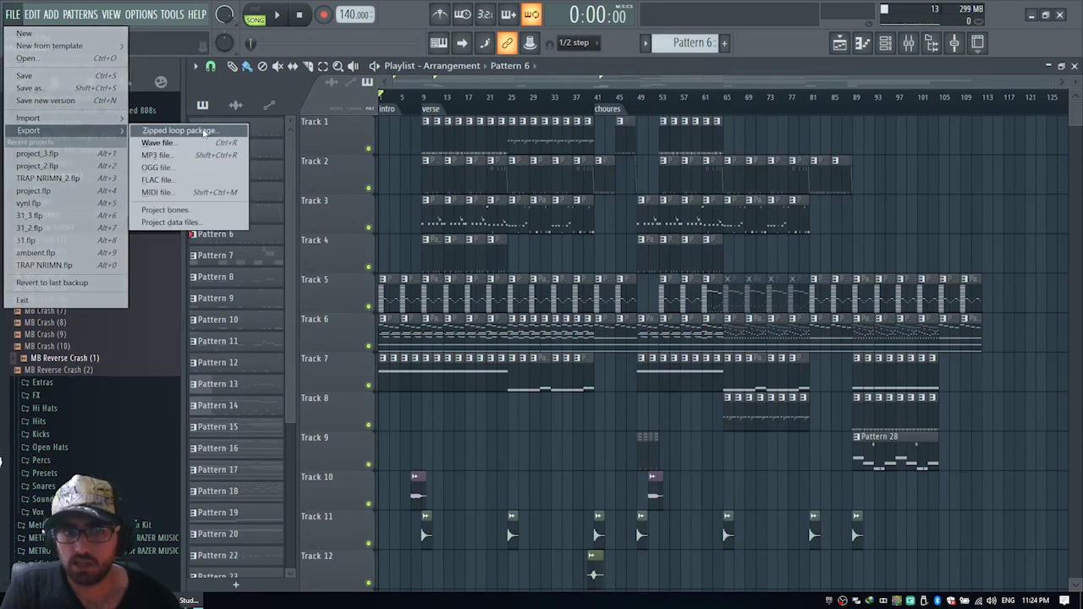
Step: Select the MIDI Out, MB Drop Effect (3), MB Crash (1) and MB Reverse Crash (1) channels in the channel rack and close it
left_click(883, 47)
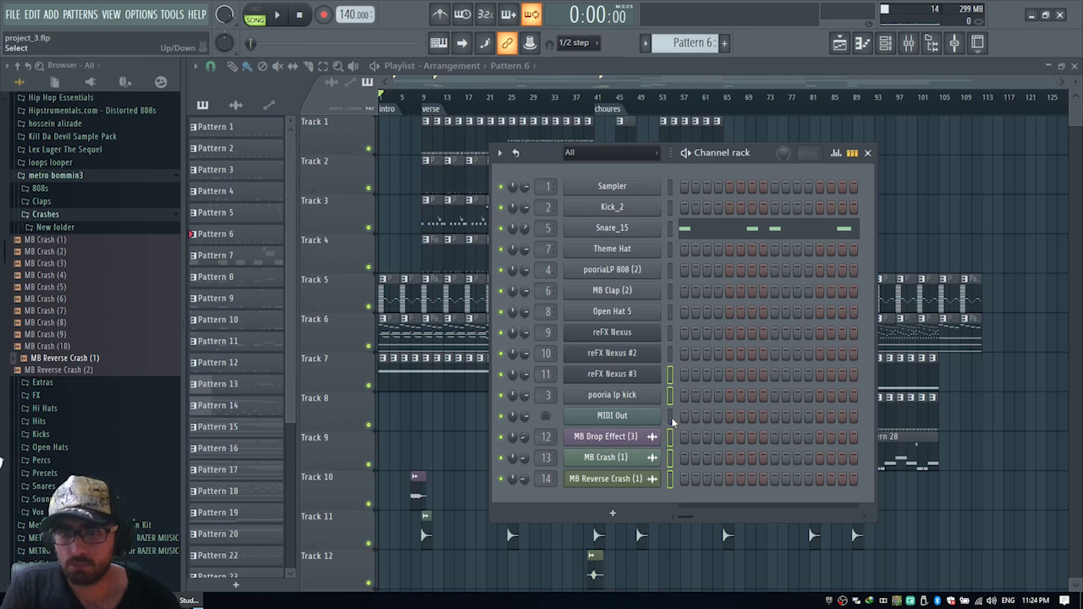
left_click_drag(670, 417, 676, 502)
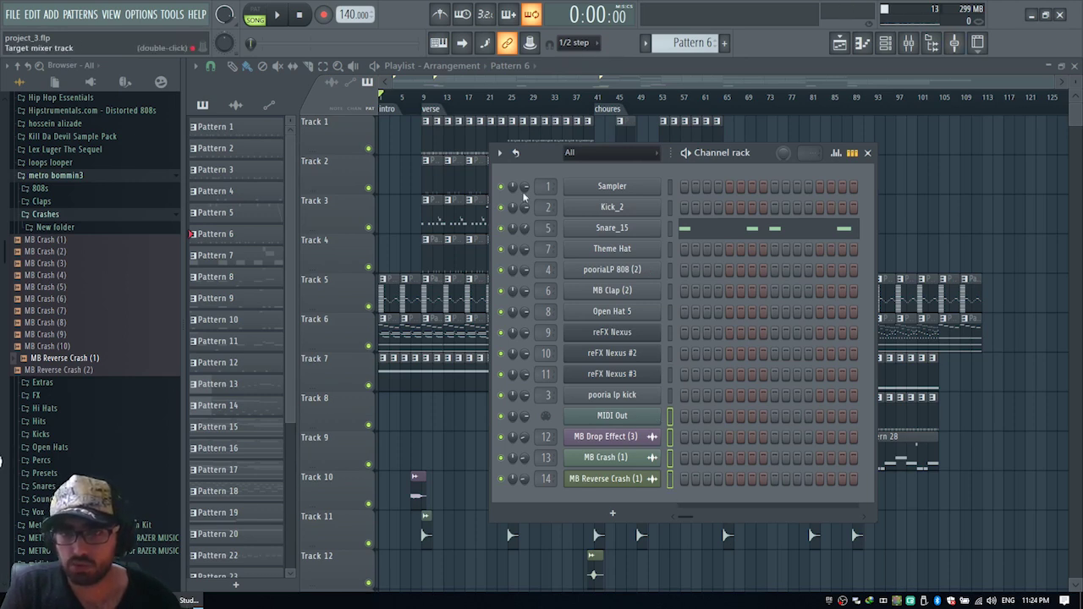
left_click(729, 82)
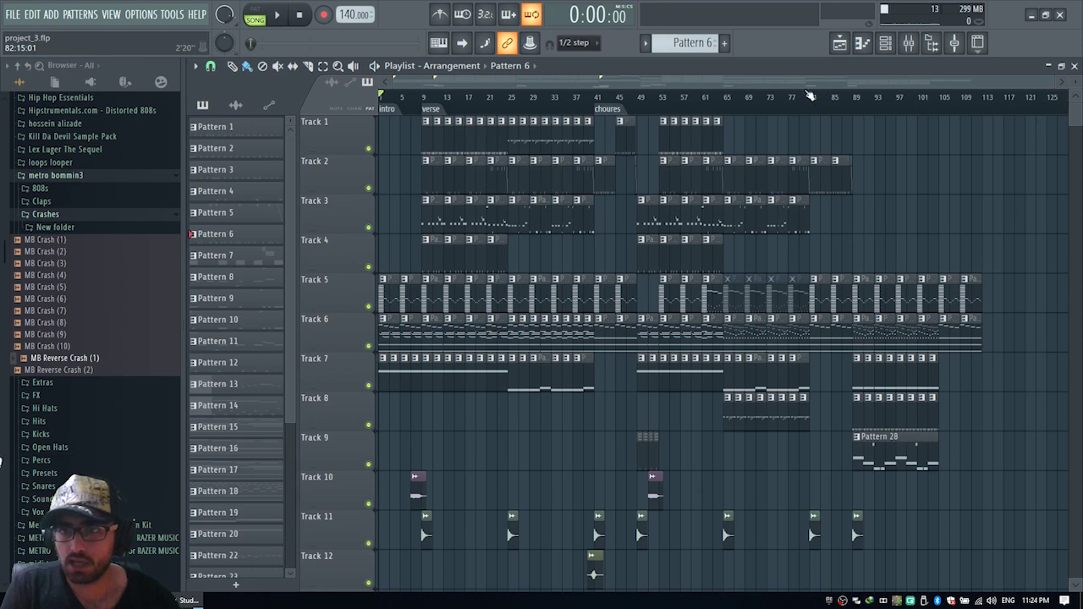
Step: Collapse the metro bommin3 sample folder in the browser
scroll(787, 95, "up", 1)
scroll(791, 98, "down", 1)
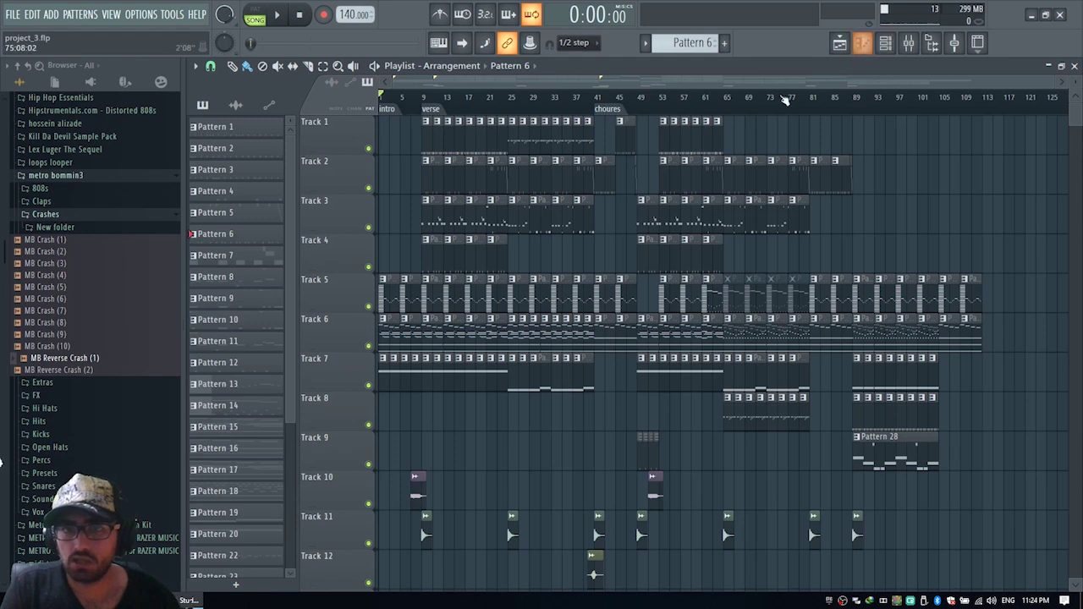
left_click(56, 176)
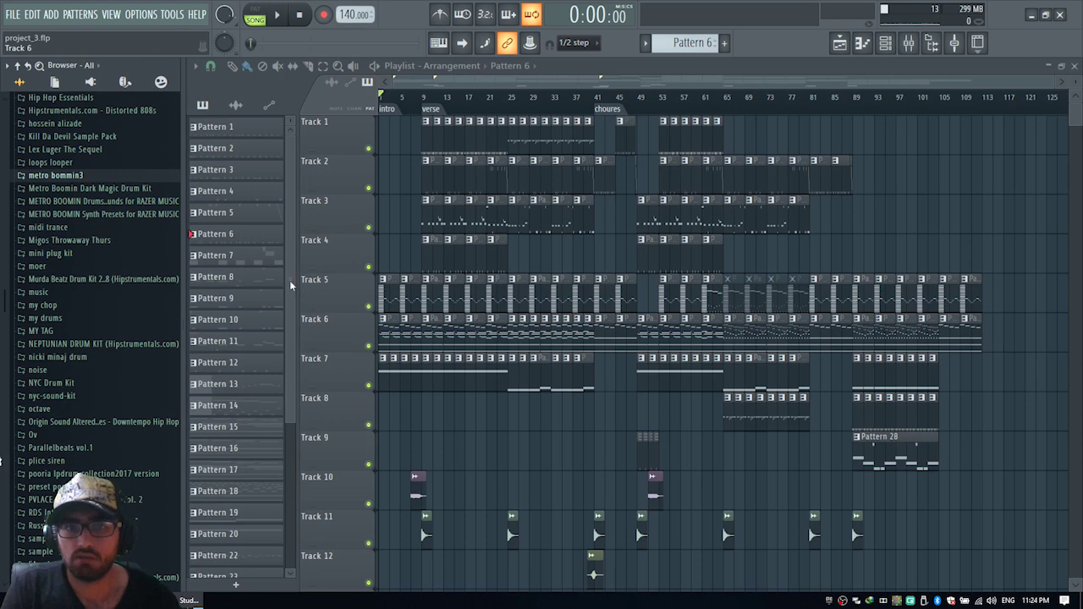
Step: Try selecting the clips across Tracks 1 to 8, then those of Tracks 1 to 6 from the verse onward, and clear the selection
left_click_drag(991, 116, 360, 409)
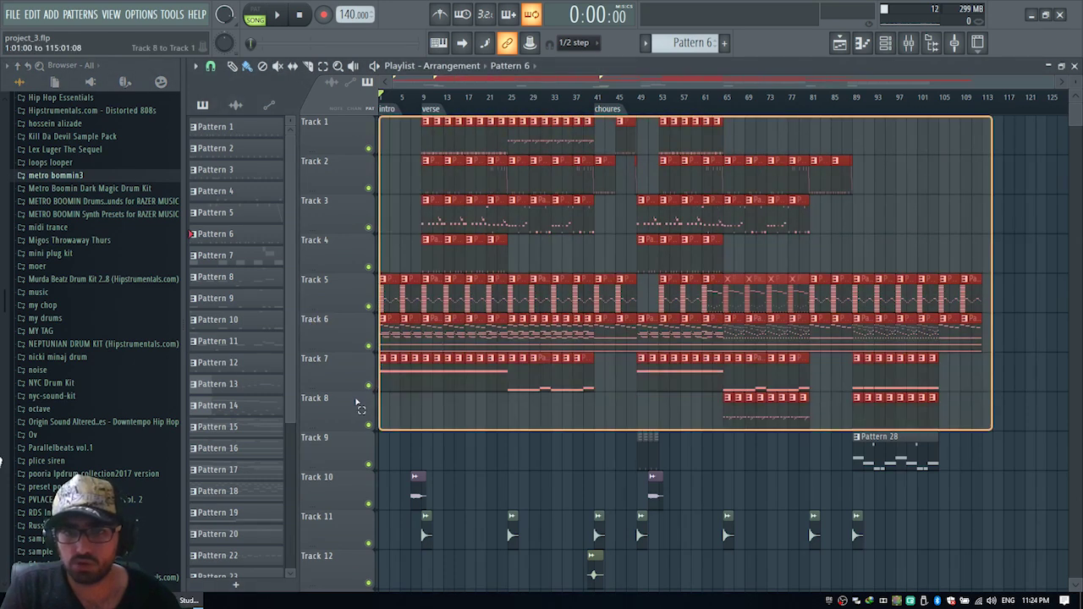
left_click(353, 404)
left_click_drag(788, 119, 474, 328)
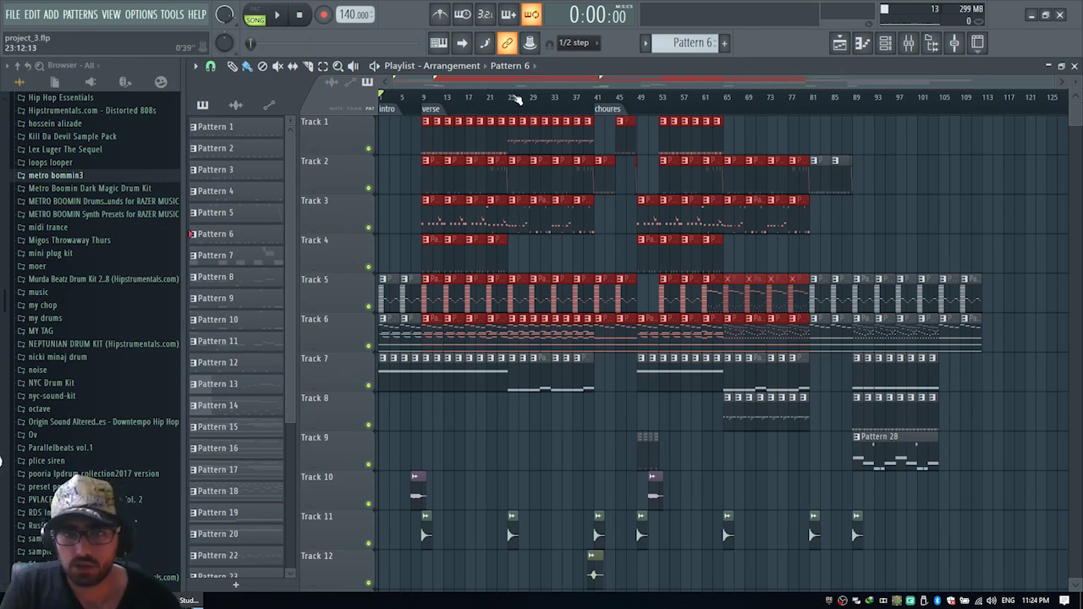
left_click(930, 144)
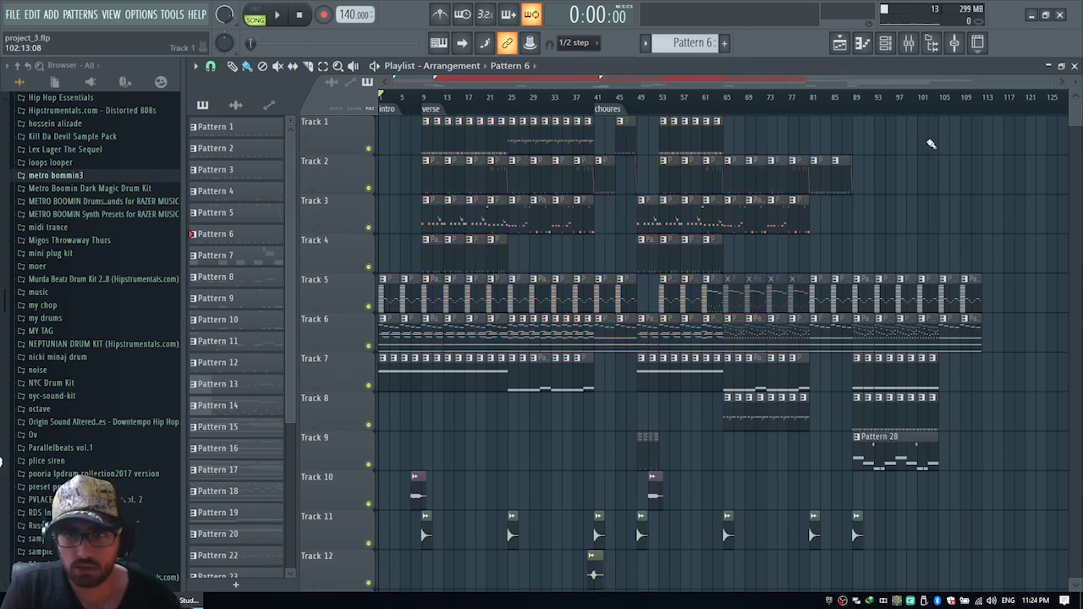
Step: Select all clips on Track 5, review its options for consolidating from track start or song start, and clear the selection
left_click_drag(924, 132, 489, 261)
left_click_drag(997, 251, 365, 301)
left_click_drag(1023, 272, 379, 309)
right_click(366, 285)
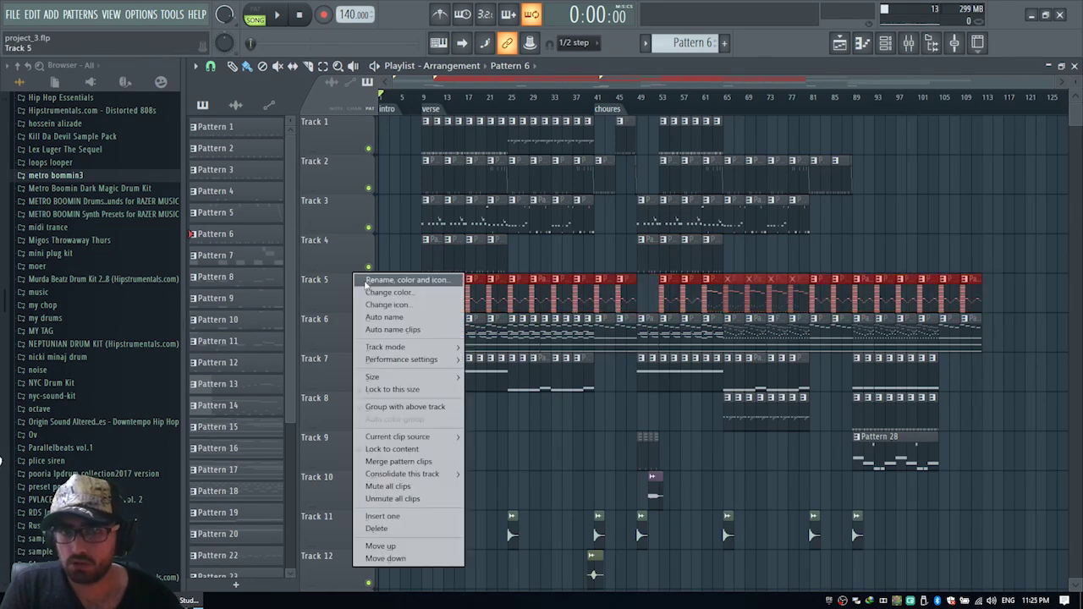
mouse_move(423, 474)
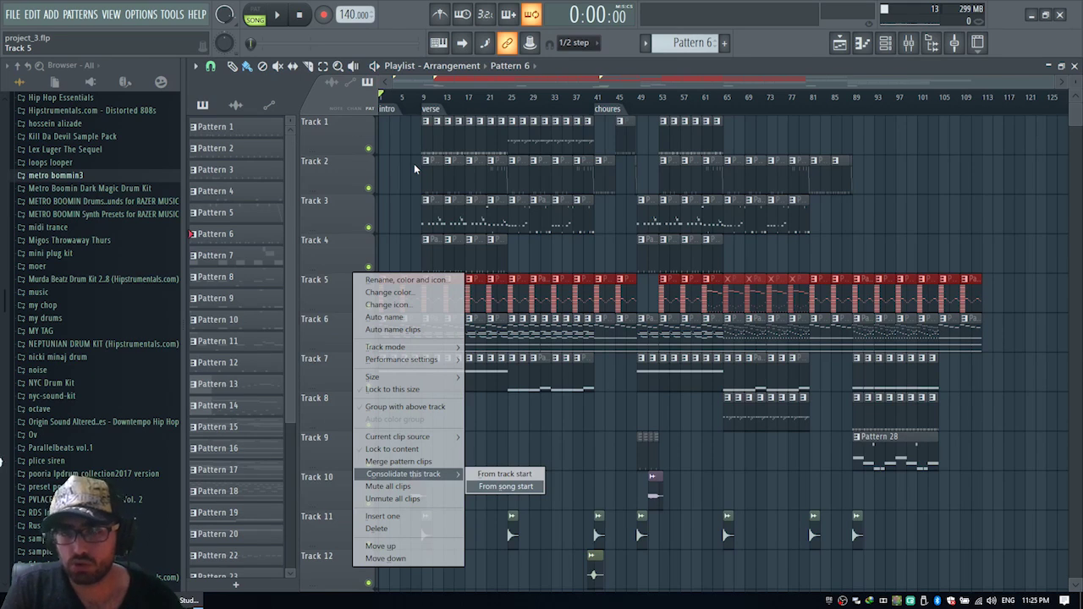
left_click(505, 486)
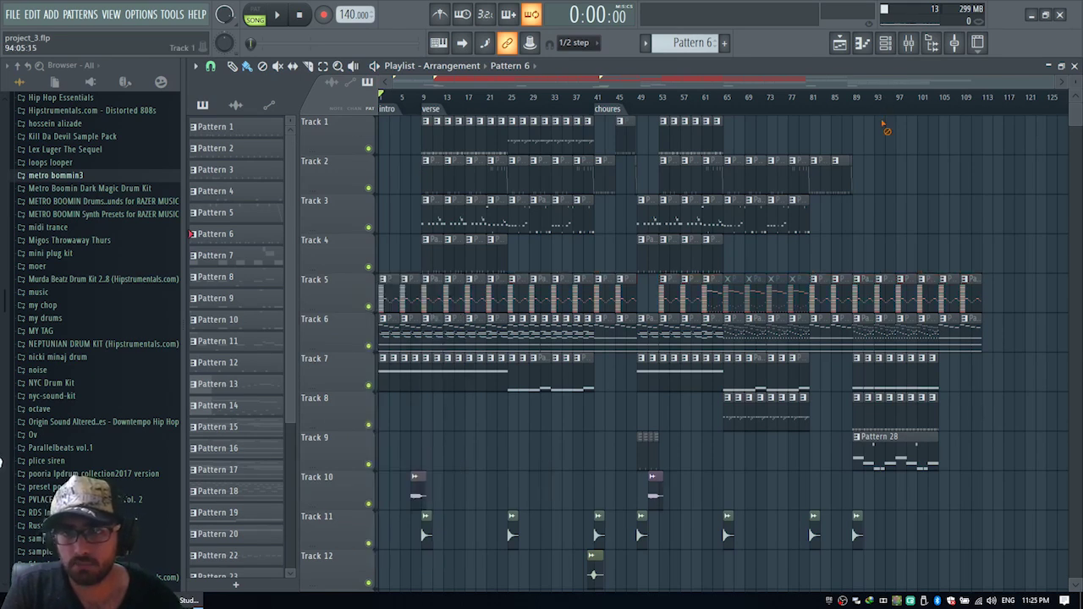
Step: Check the instruments in the channel rack and the mixer tracks with the Master effect chain, and return to the playlist
left_click(862, 42)
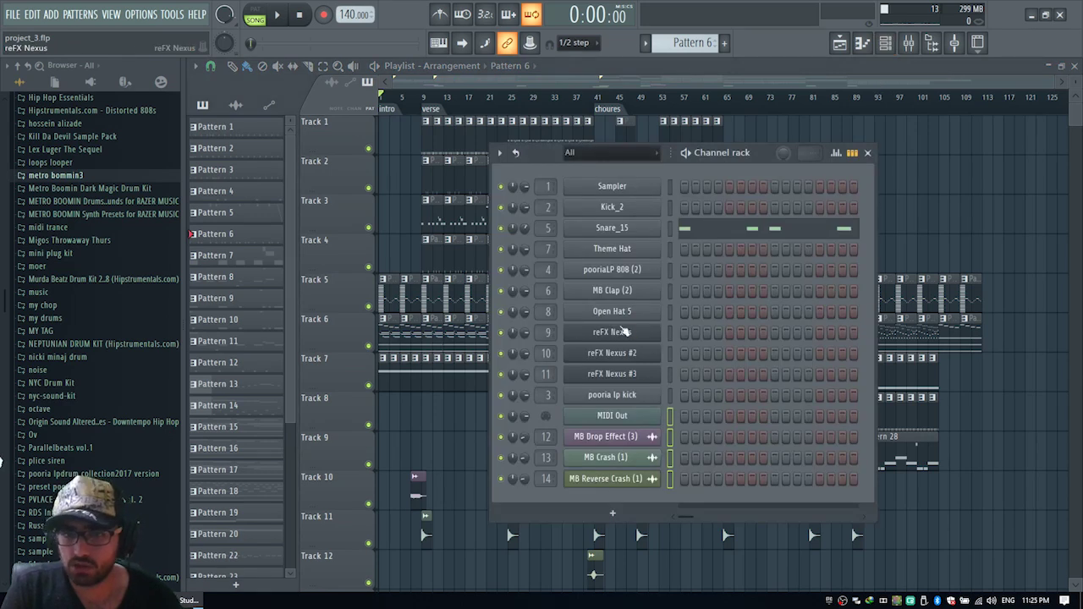
key("F6")
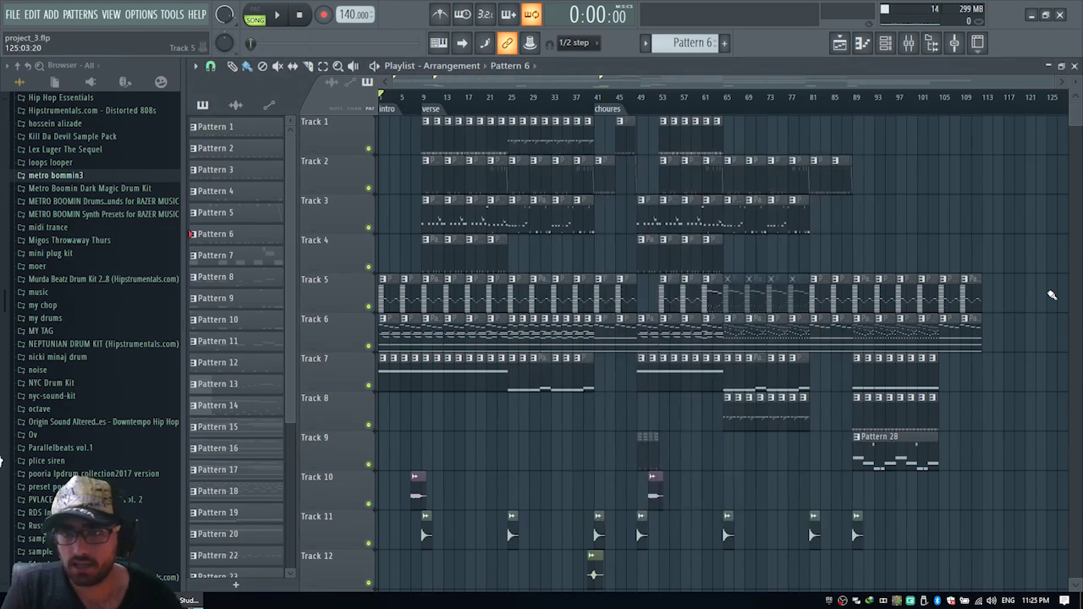
left_click_drag(1046, 275, 370, 329)
left_click(399, 154)
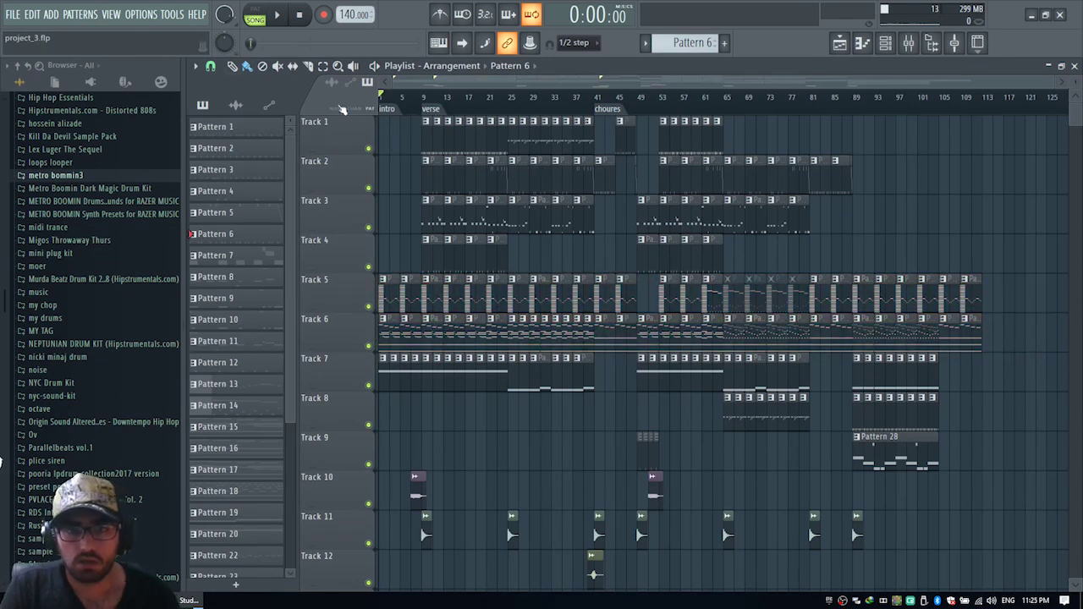
left_click(908, 42)
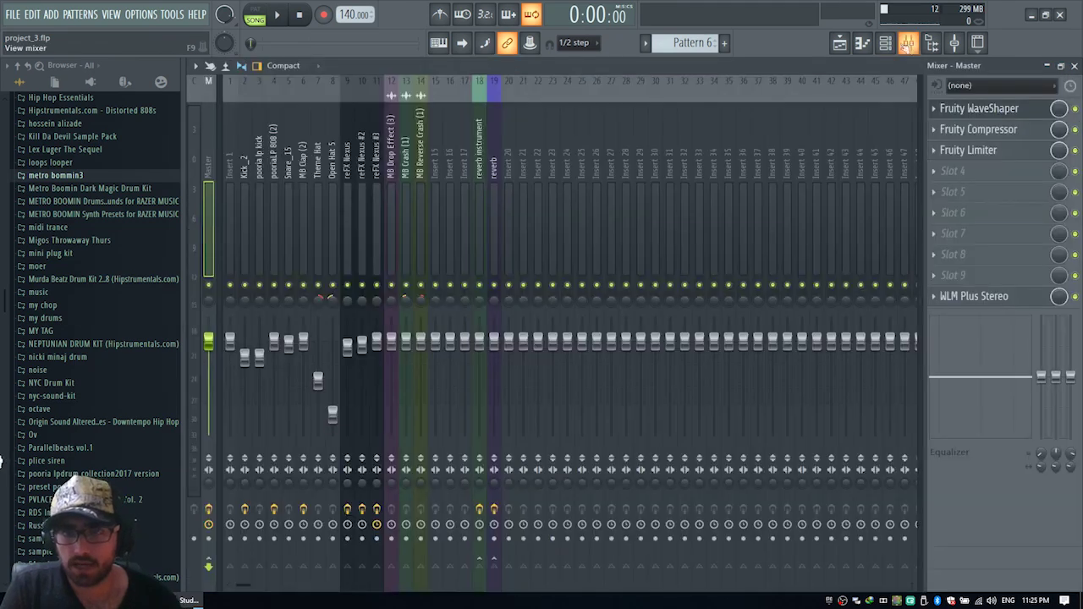
left_click(1074, 65)
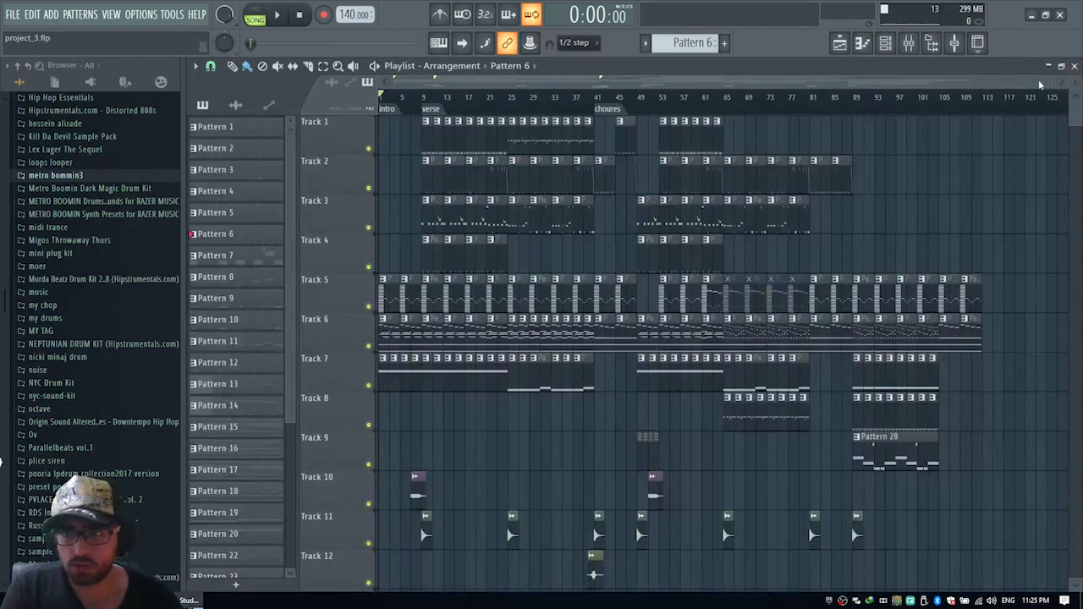
Step: Select the Track 6 pattern clips in the playlist from the start of the intro up to the choures marker at bar 41
left_click_drag(1053, 79, 802, 90)
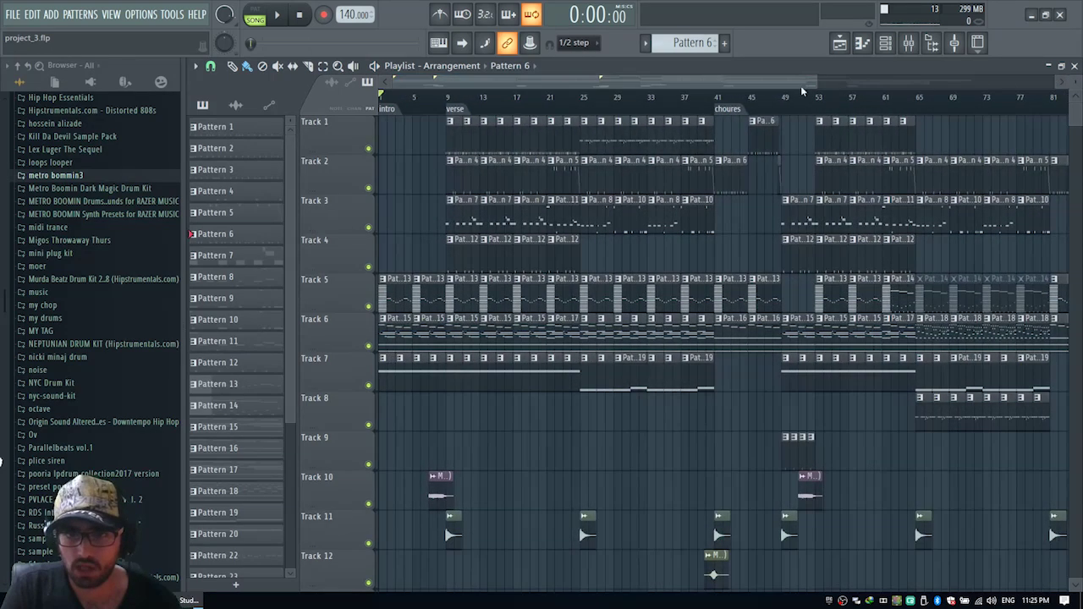
left_click(709, 333)
left_click_drag(175, 343, 399, 326)
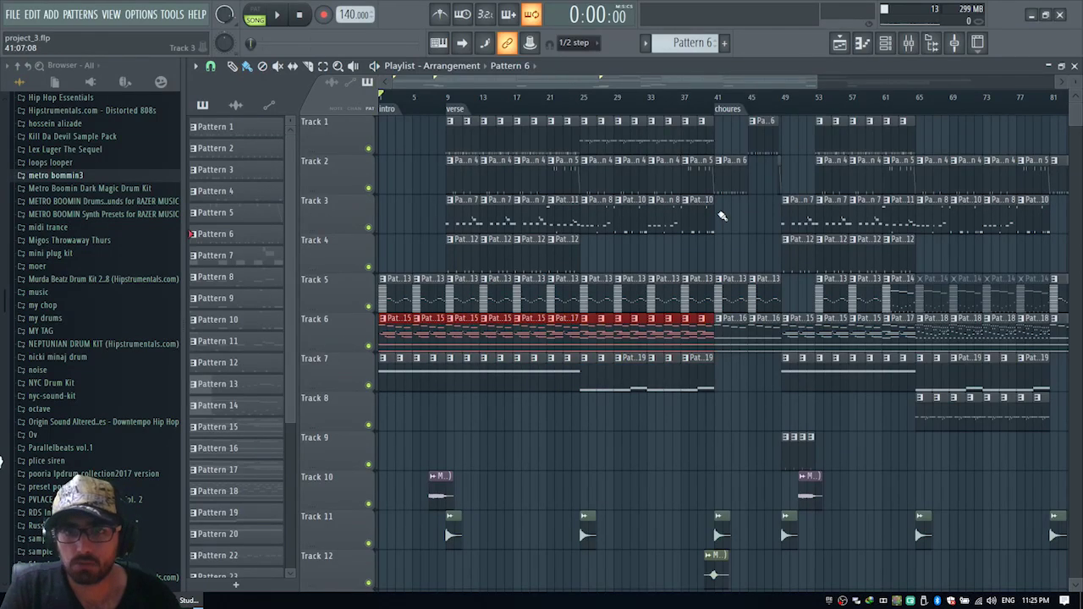